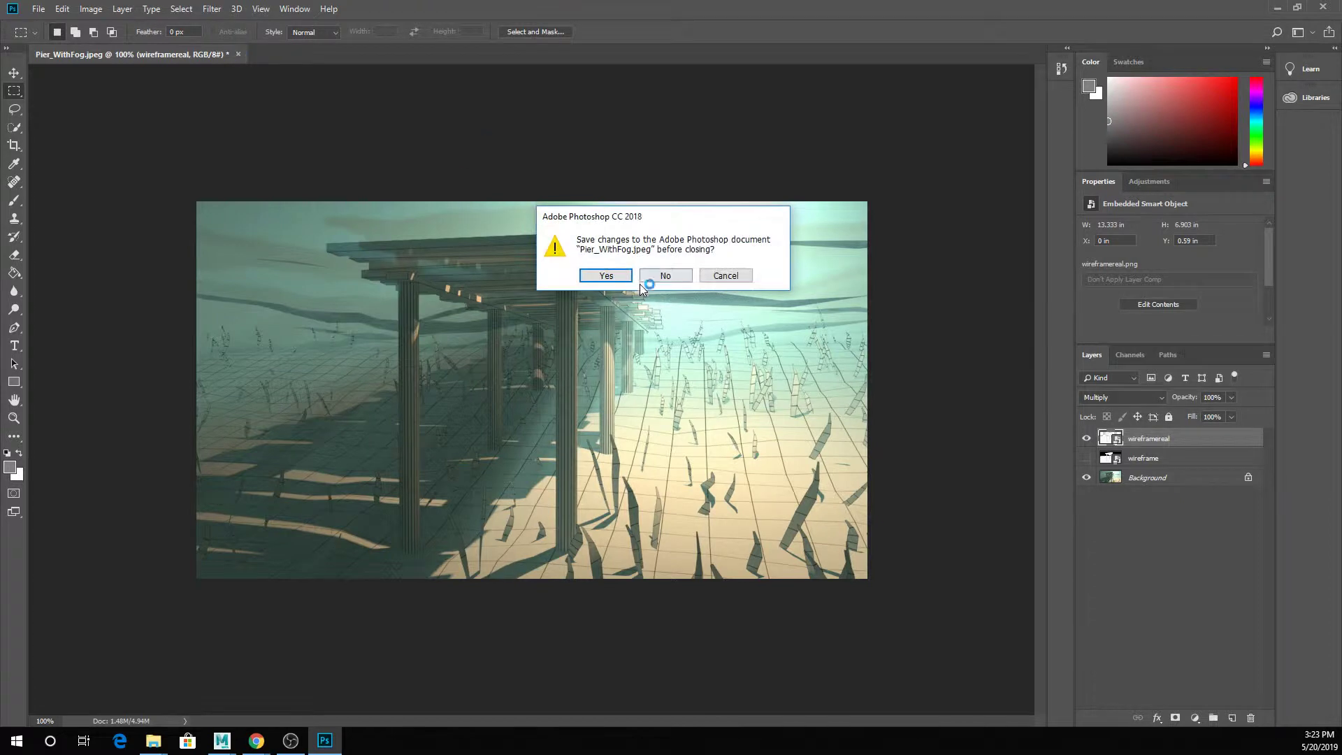
Step: Close Pier_WithFog.jpeg without saving its changes and open FreeRender1.jpeg from the submission's IMAGES folder
{"action": "left_click", "coordinate": [663, 276]}
{"action": "mouse_move", "coordinate": [155, 746]}
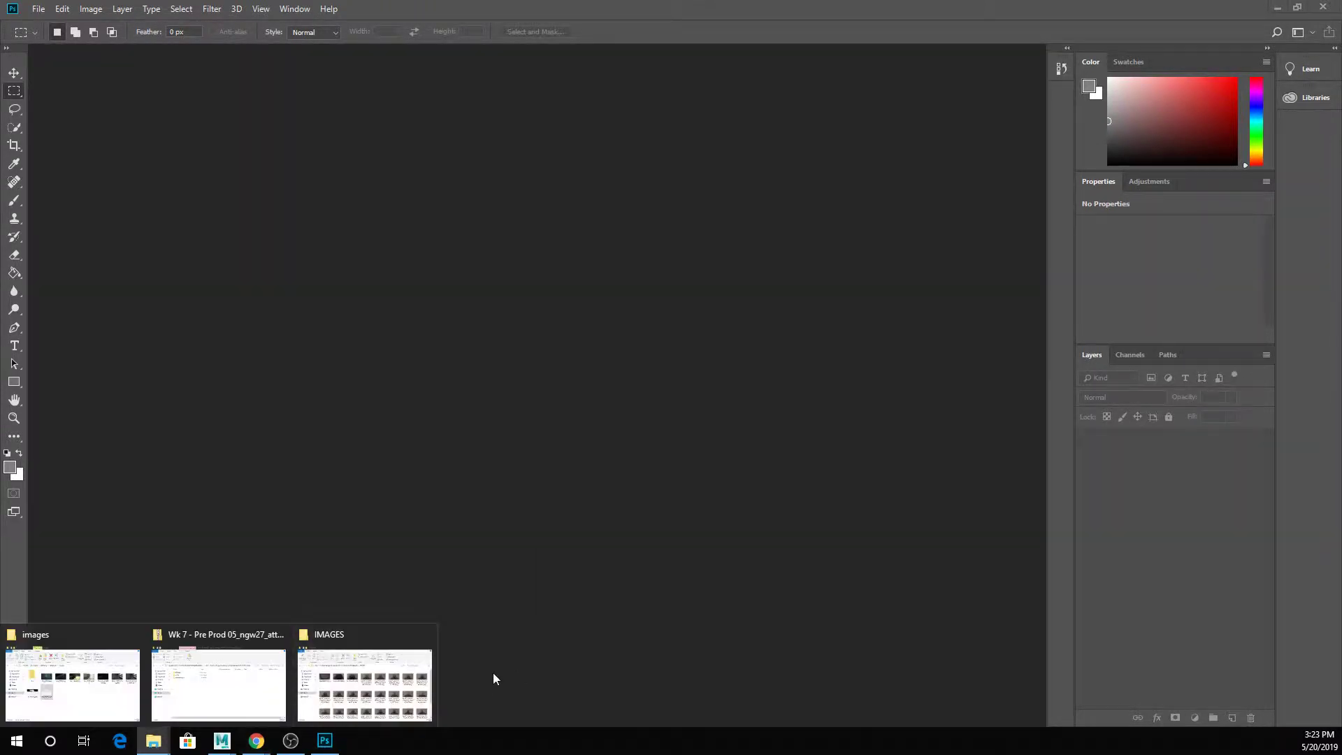
{"action": "left_click", "coordinate": [378, 681]}
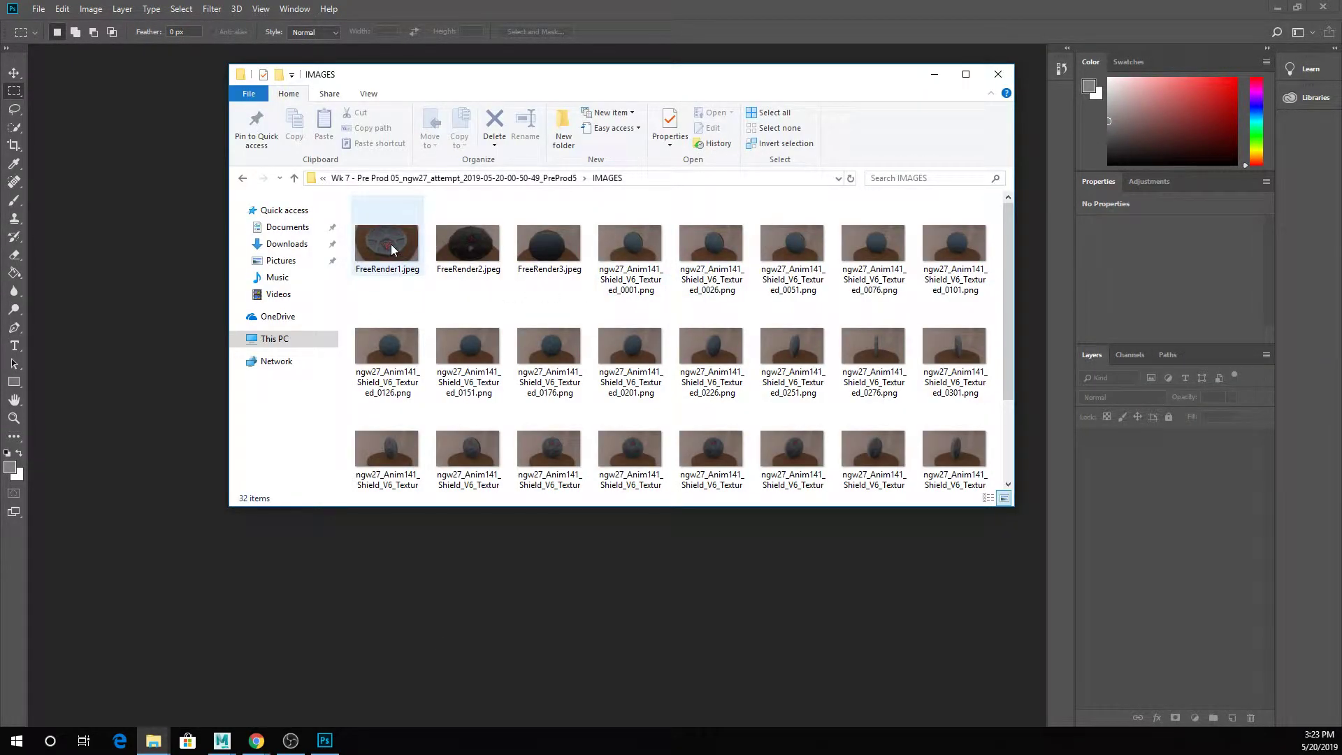
{"action": "left_click_drag", "start_coordinate": [392, 249], "coordinate": [119, 460]}
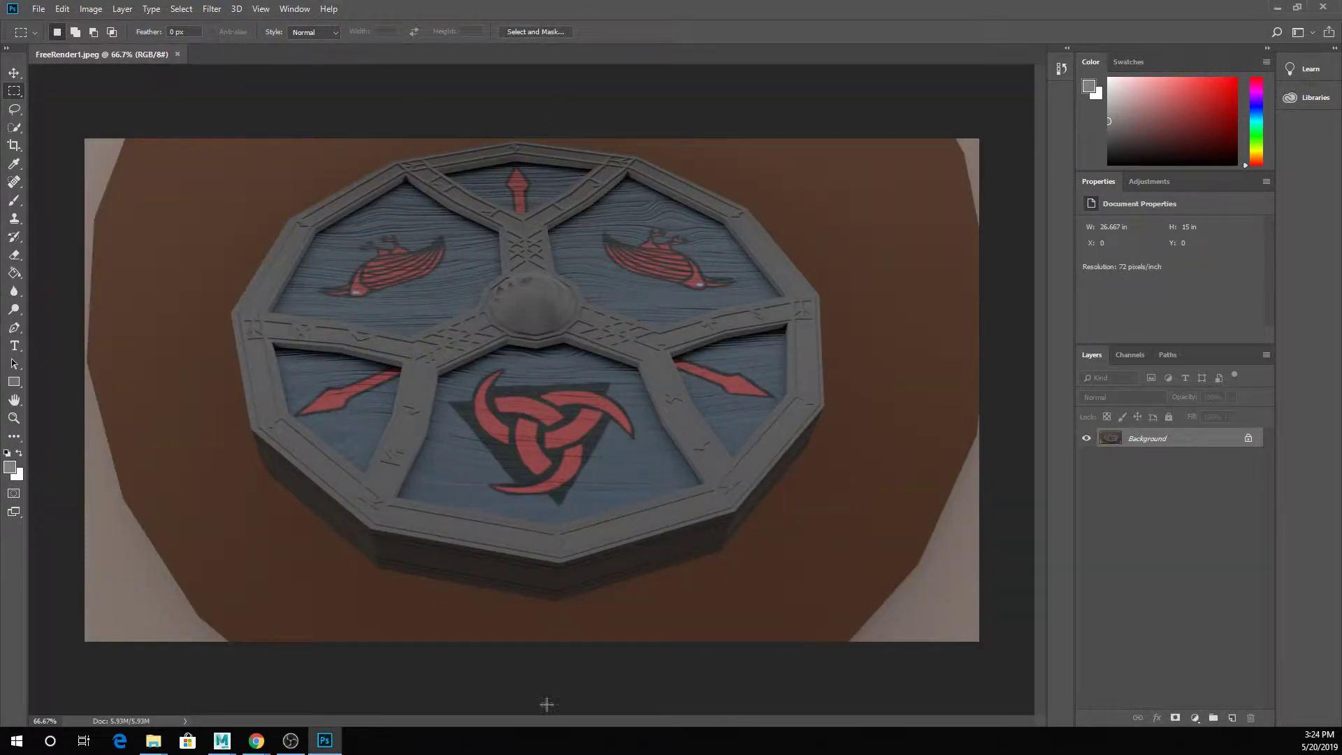
Step: Switch to Maya and load the shield scene file from the submission's scenes folder
{"action": "left_click", "coordinate": [226, 735]}
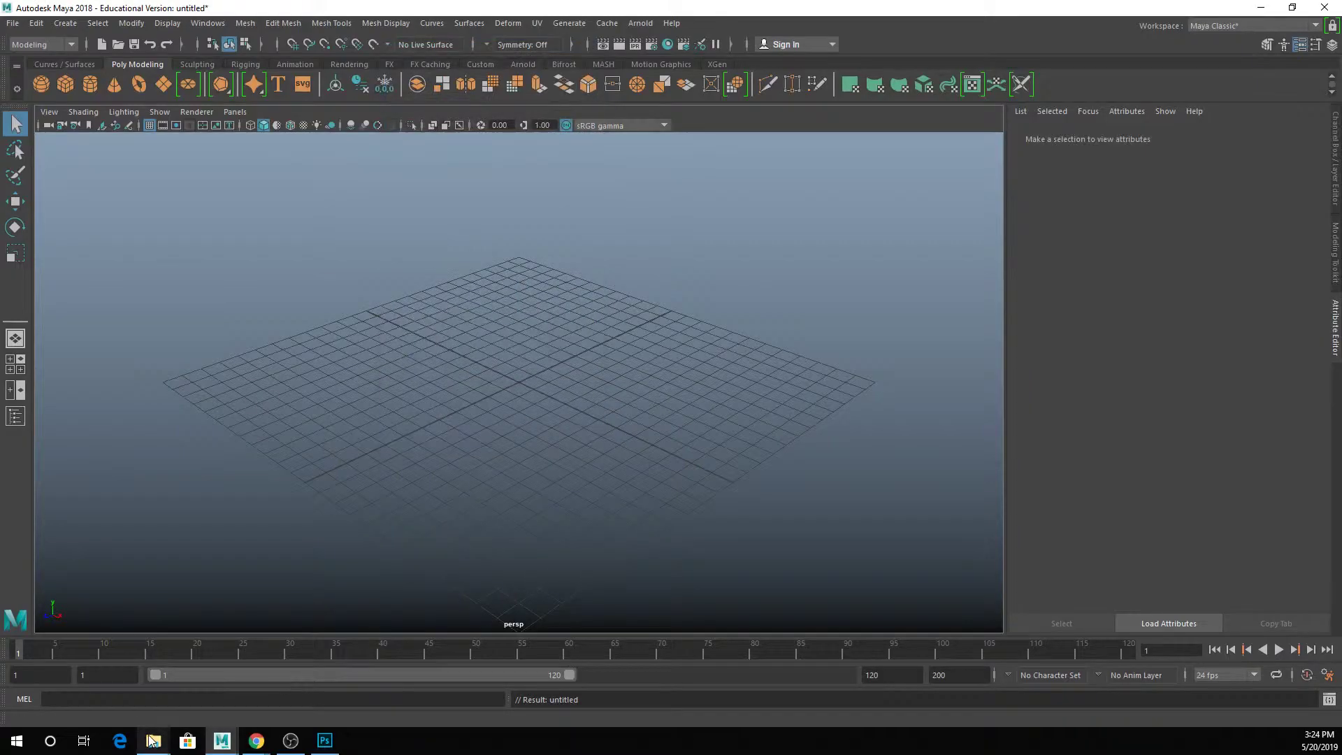
{"action": "mouse_move", "coordinate": [153, 738]}
{"action": "left_click", "coordinate": [357, 685]}
{"action": "left_click", "coordinate": [559, 179]}
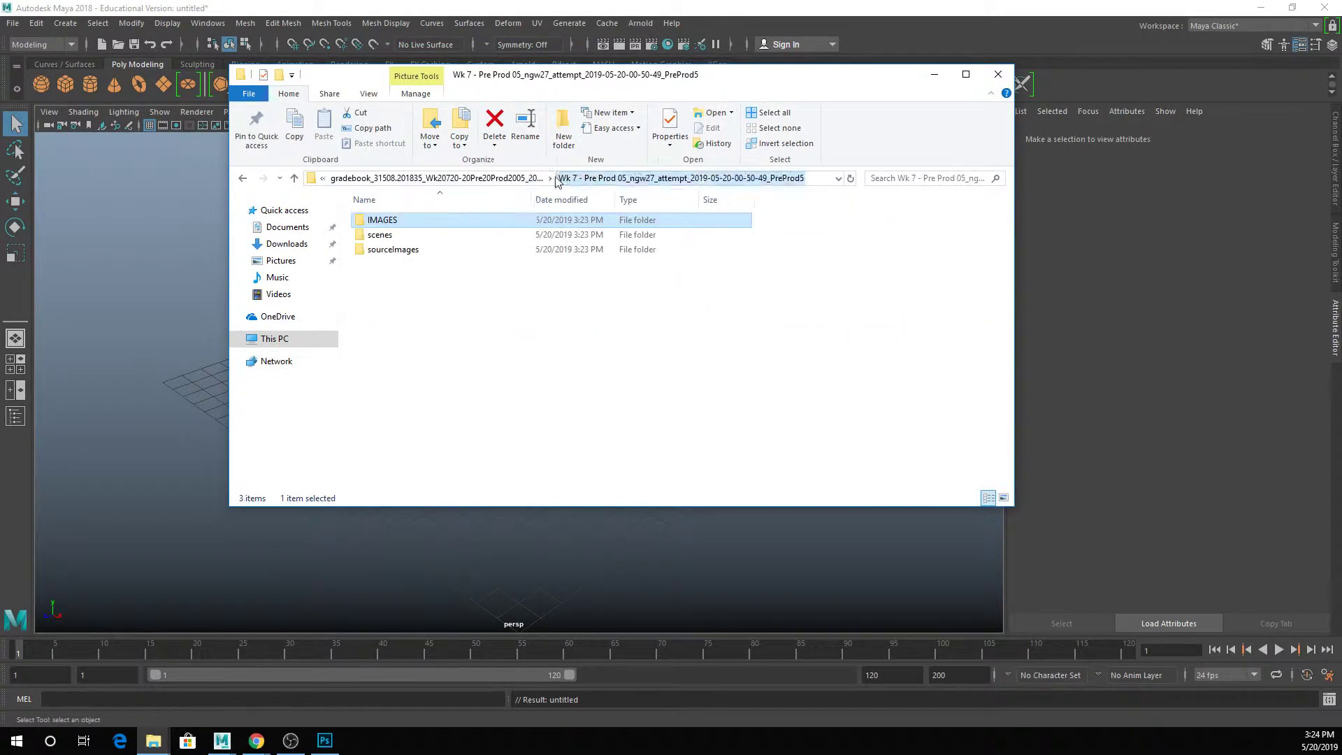
{"action": "double_click", "coordinate": [451, 237]}
{"action": "left_click_drag", "start_coordinate": [419, 219], "coordinate": [166, 303]}
Step: Select the WoodBase shield mesh and compare its model with the FreeRender1.jpeg render in Photoshop
{"action": "scroll", "coordinate": [514, 341], "scroll_direction": "up", "scroll_amount": 5}
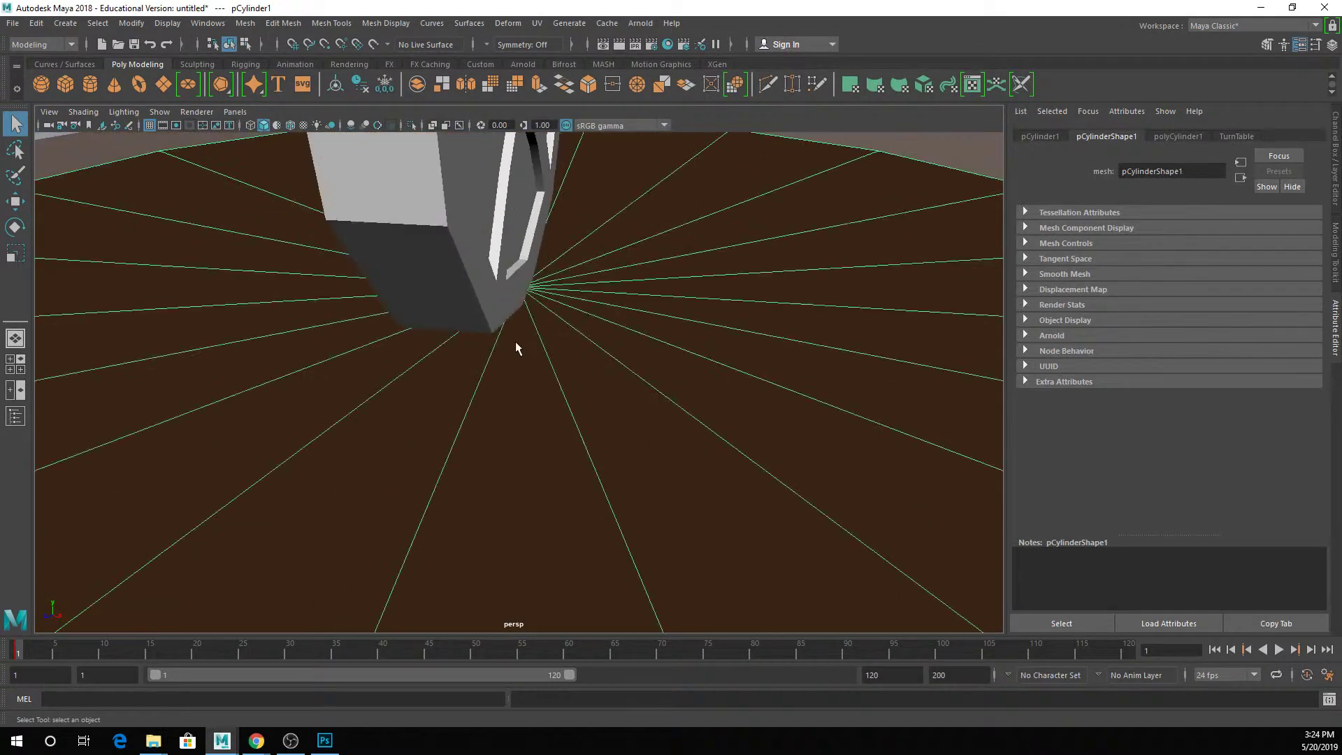
{"action": "left_click", "coordinate": [506, 239]}
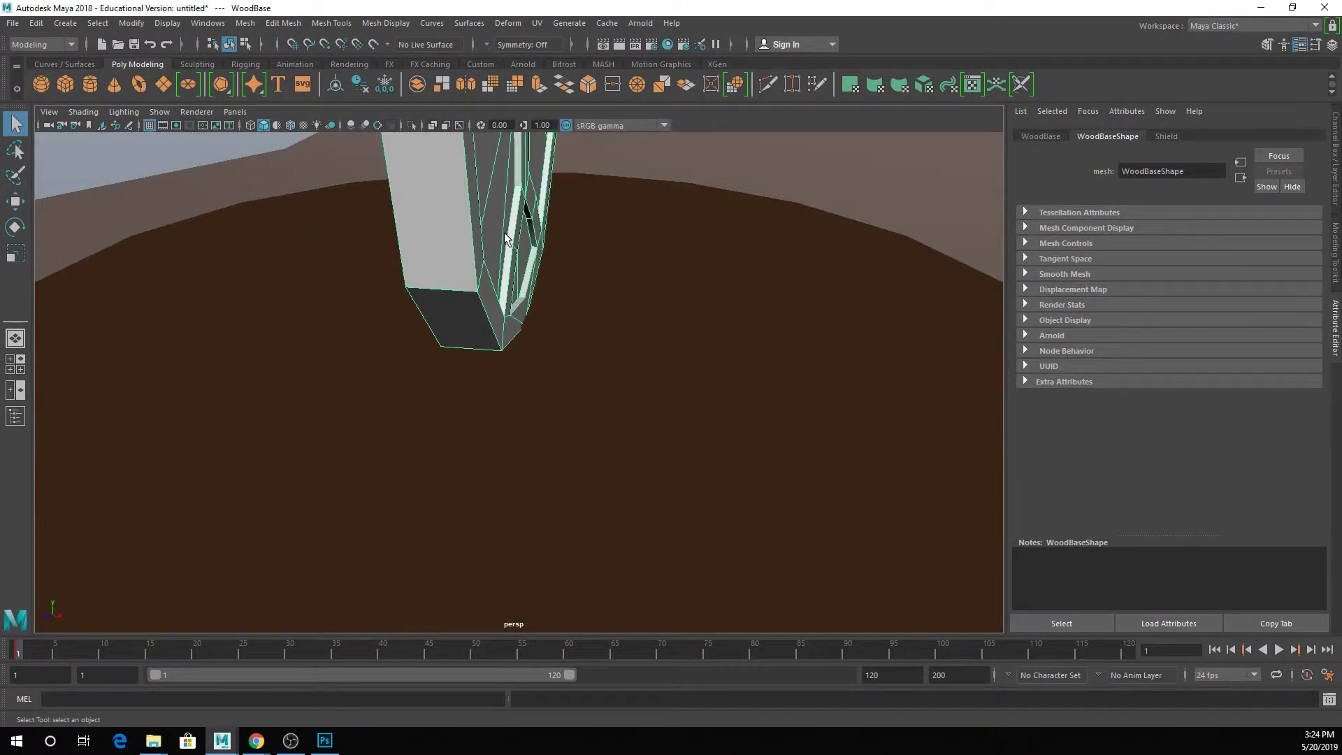
{"action": "scroll", "coordinate": [506, 239], "scroll_direction": "down", "scroll_amount": 5}
{"action": "left_click_drag", "start_coordinate": [587, 309], "coordinate": [522, 404], "text": "alt"}
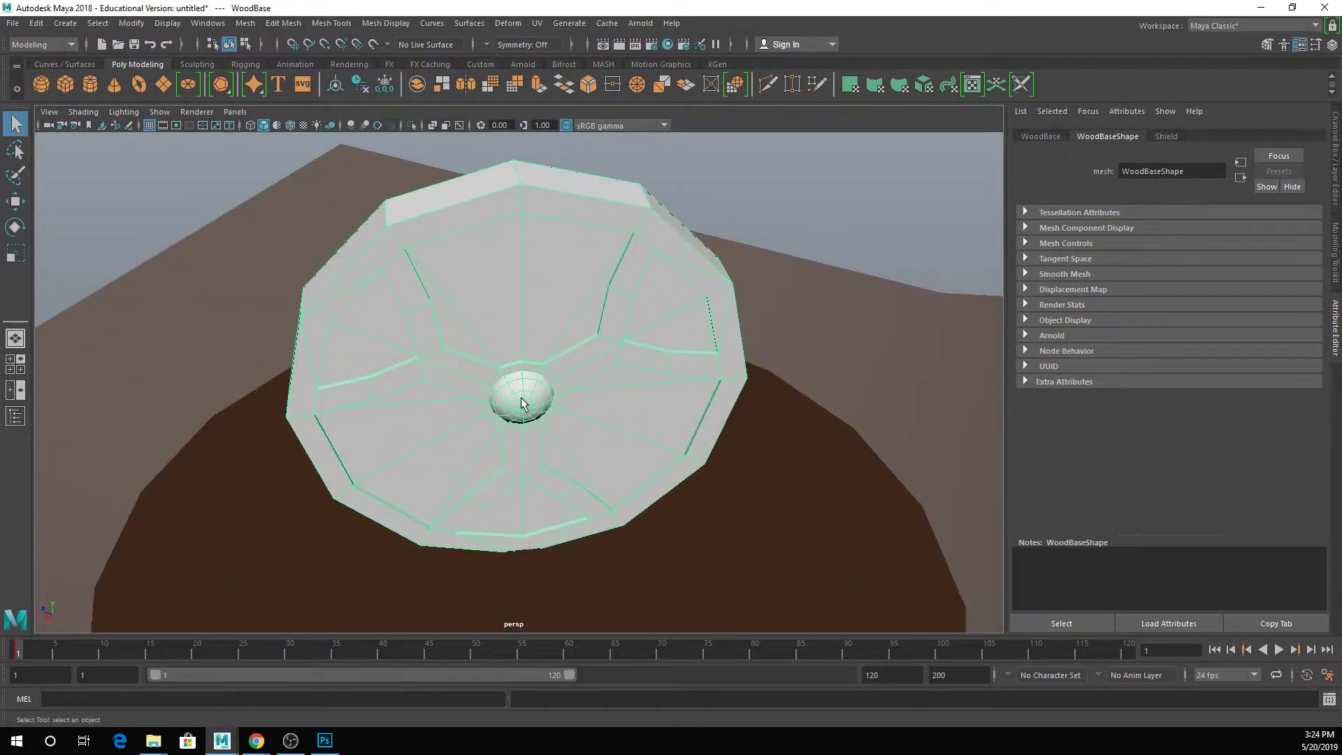
{"action": "left_click", "coordinate": [324, 740]}
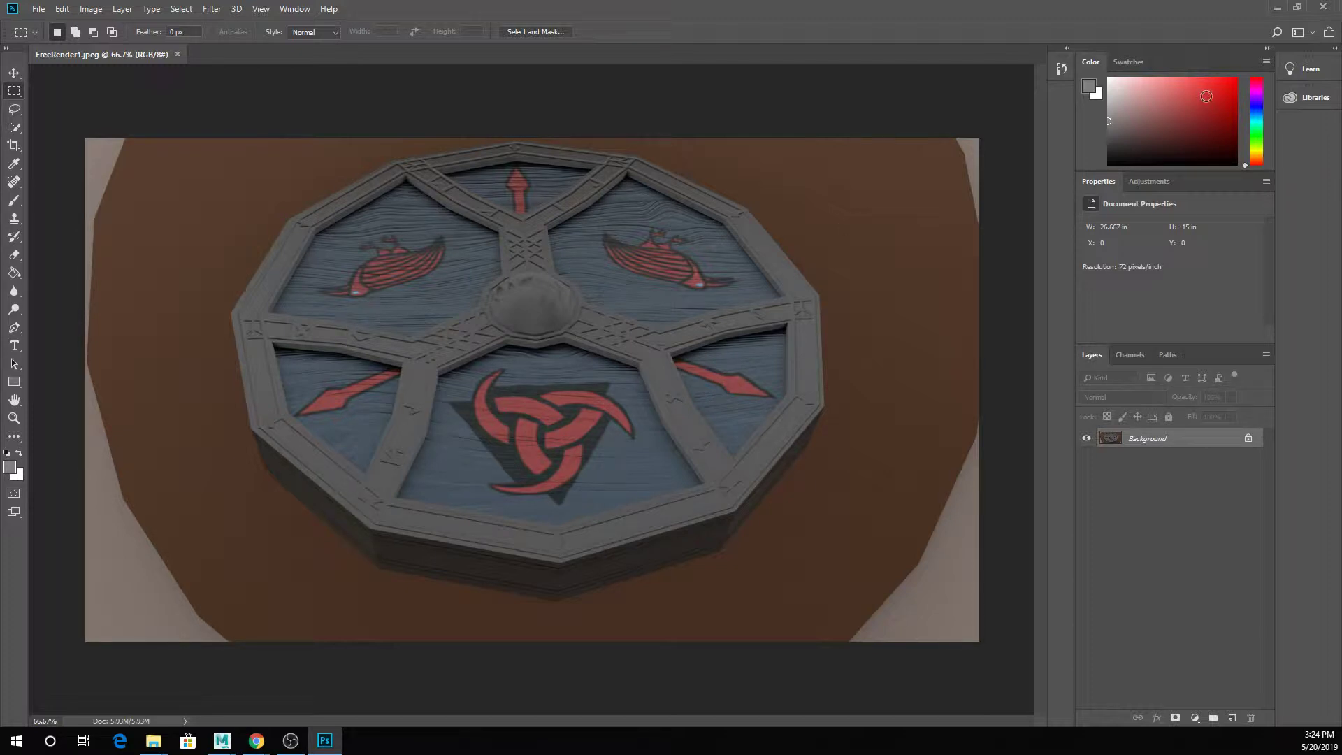
{"action": "left_click", "coordinate": [1277, 8]}
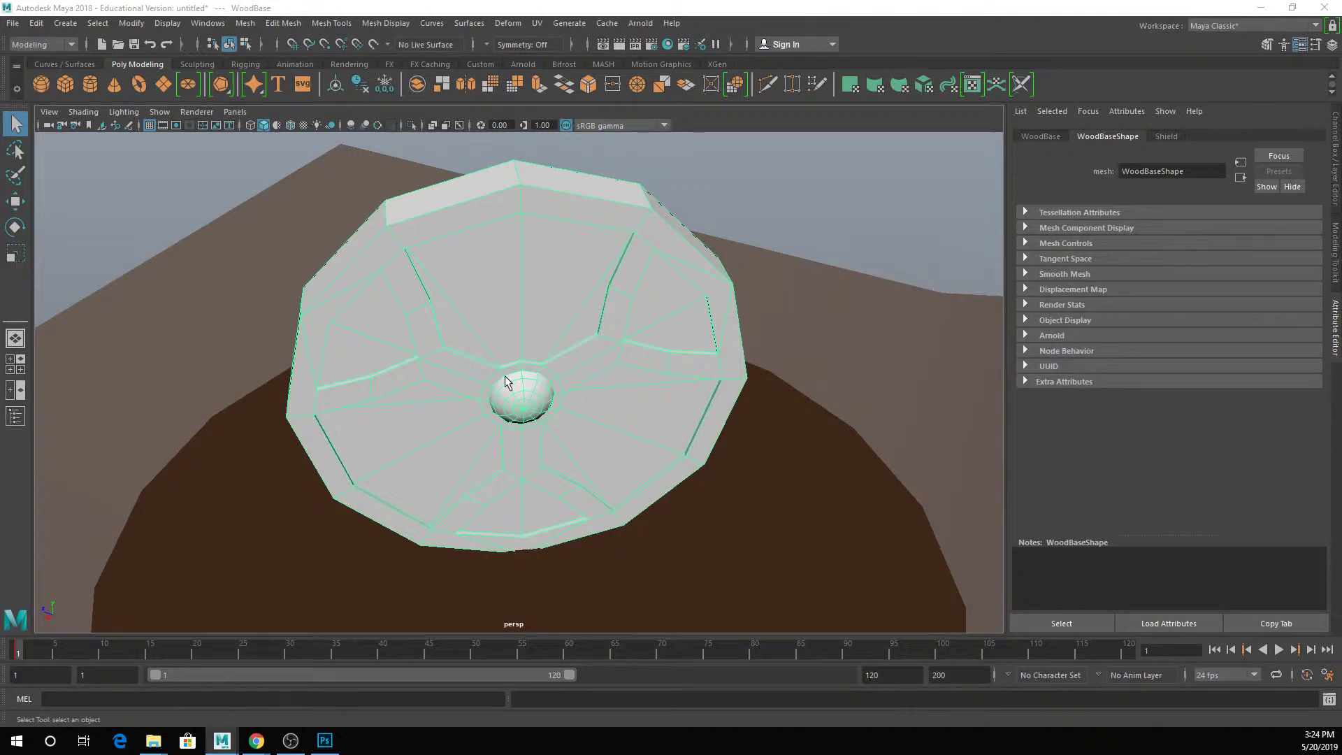
{"action": "left_click_drag", "start_coordinate": [506, 381], "coordinate": [531, 396], "text": "alt"}
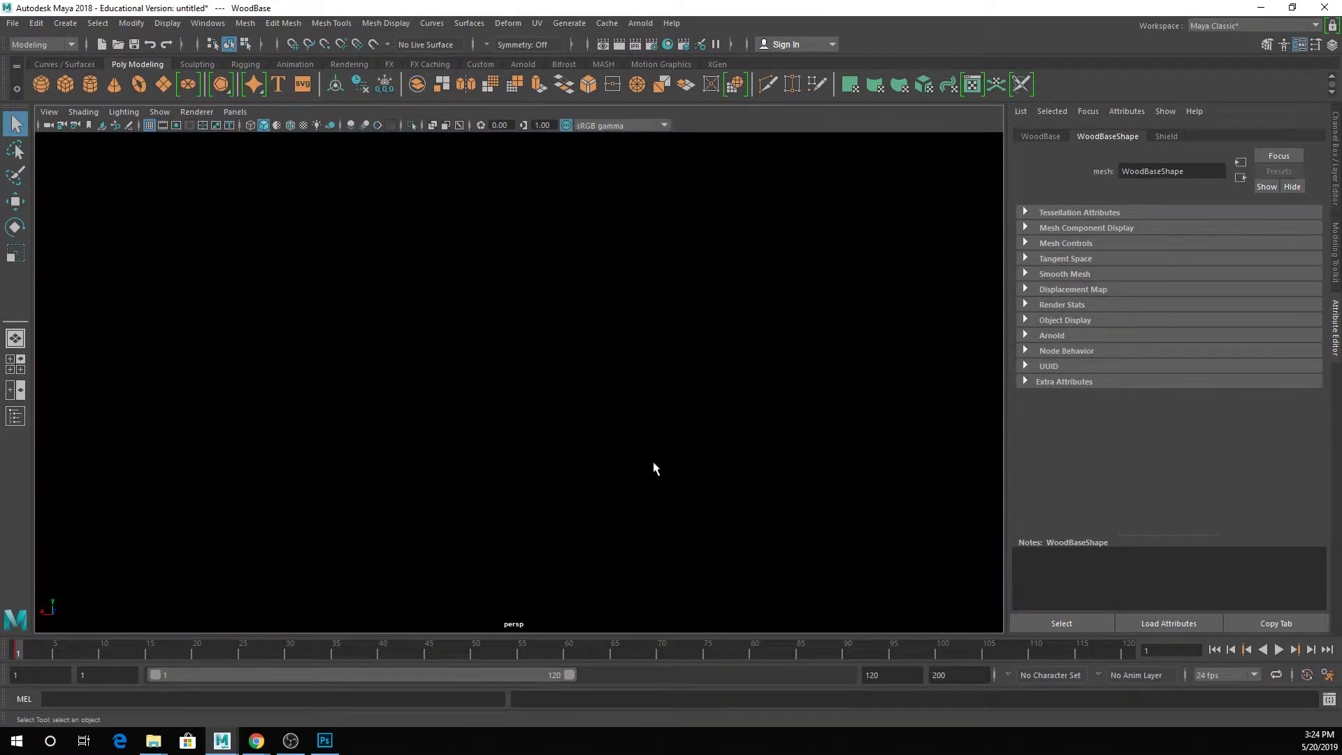
Step: Play the turntable animation to frame 120 and rotate the shield about 135° around its vertical axis so its front faces the camera
{"action": "key", "text": "alt+v"}
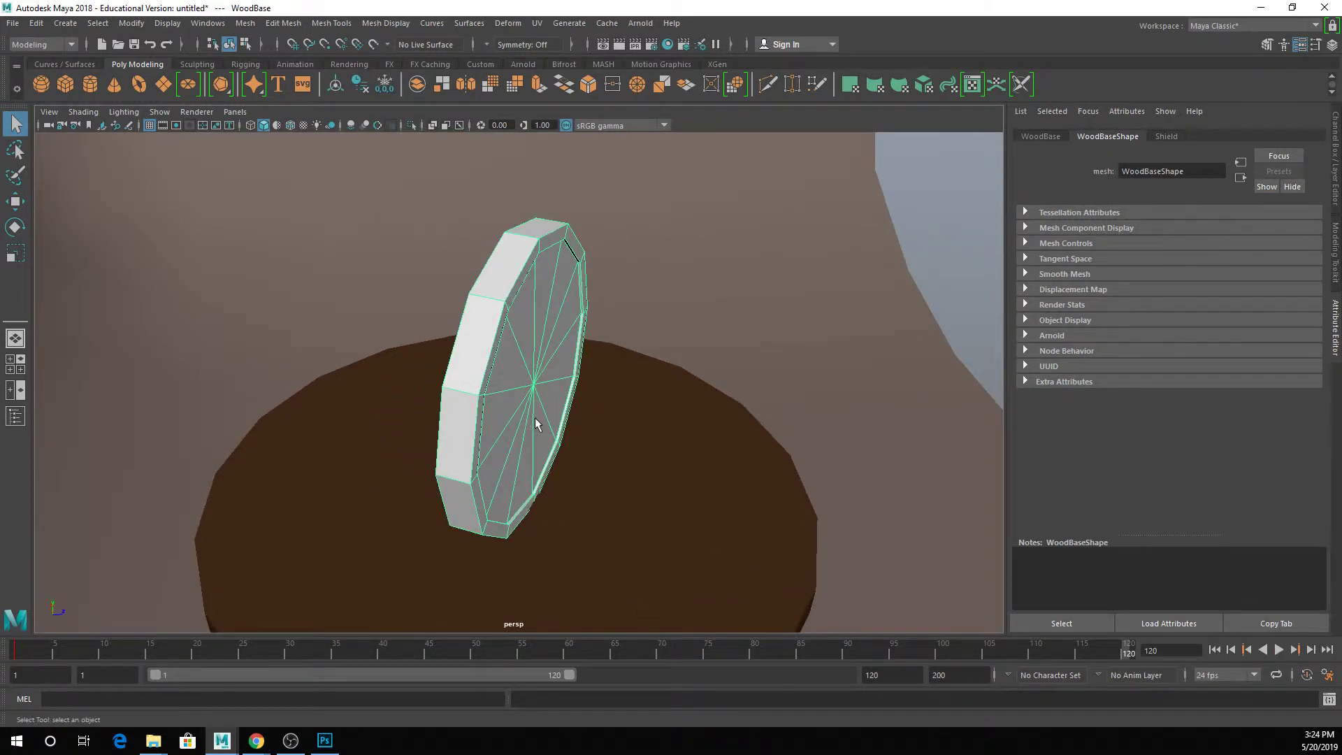
{"action": "key", "text": "e"}
{"action": "left_click_drag", "start_coordinate": [536, 423], "coordinate": [713, 323]}
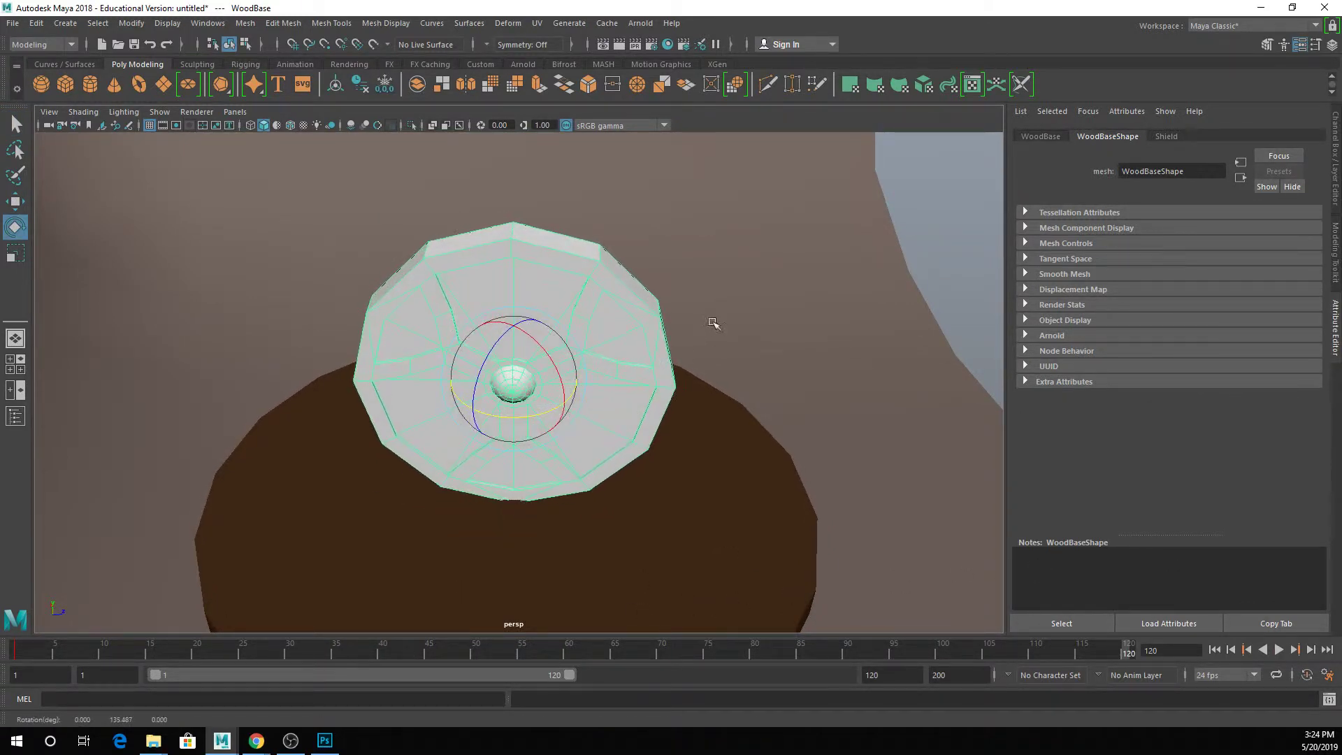
Step: Render an angled close-up of the shield's front in Arnold RenderView to check its textures
{"action": "scroll", "coordinate": [635, 383], "scroll_direction": "up", "scroll_amount": 5}
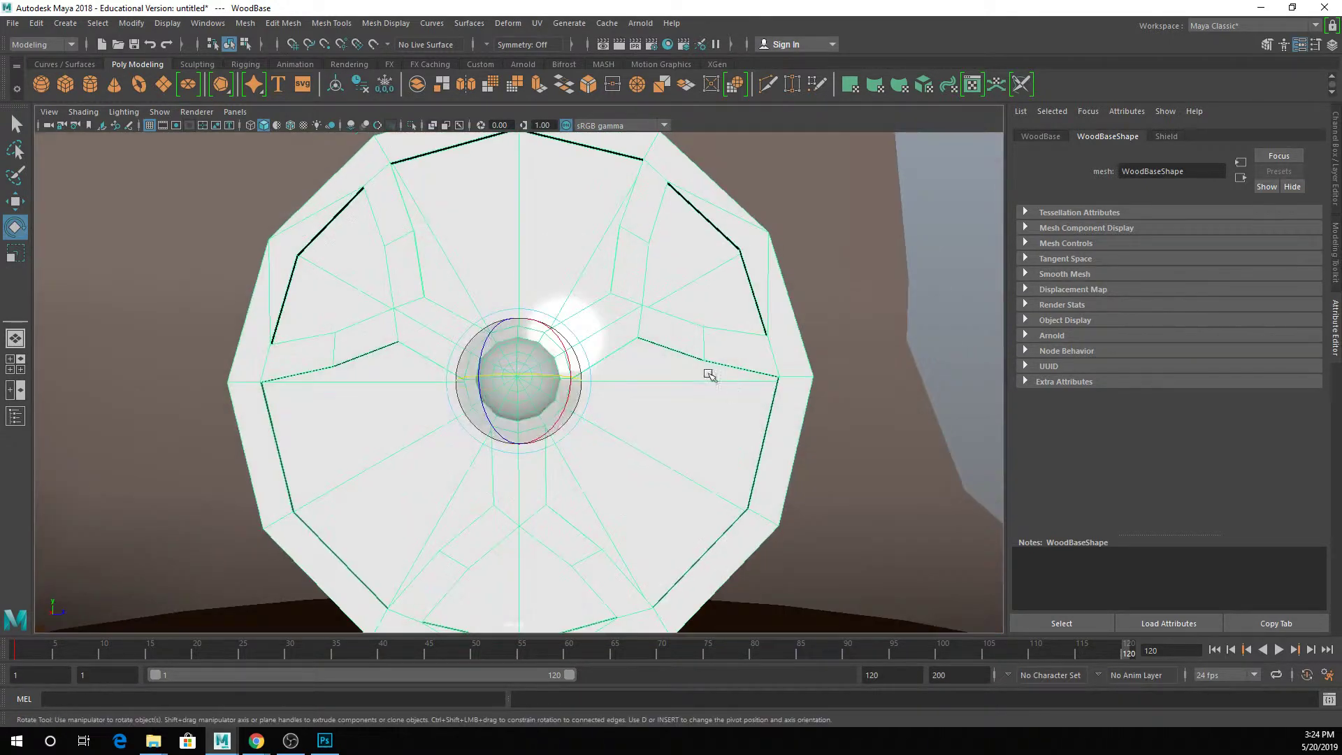
{"action": "left_click", "coordinate": [641, 23]}
{"action": "left_click", "coordinate": [594, 263]}
{"action": "left_click_drag", "start_coordinate": [593, 263], "coordinate": [644, 348], "text": "alt"}
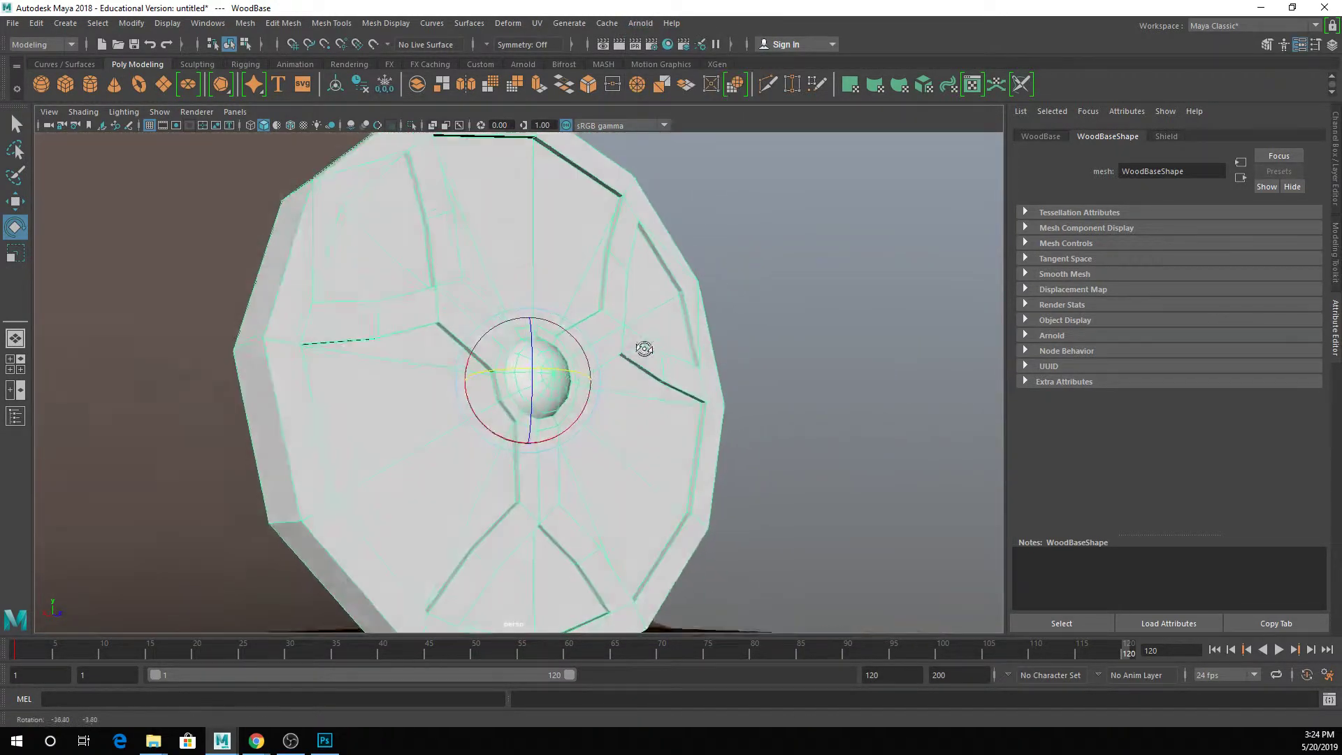
{"action": "left_click", "coordinate": [641, 23]}
{"action": "left_click", "coordinate": [671, 59]}
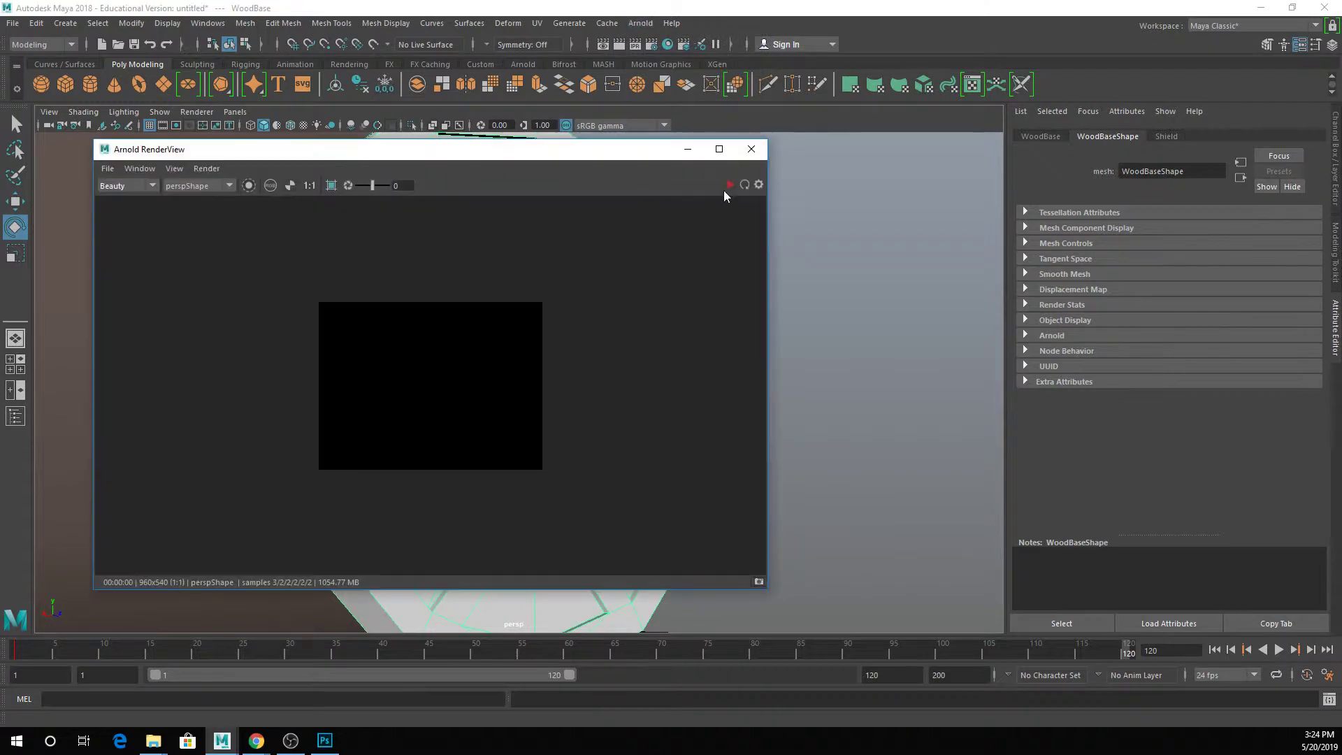
{"action": "left_click", "coordinate": [730, 184]}
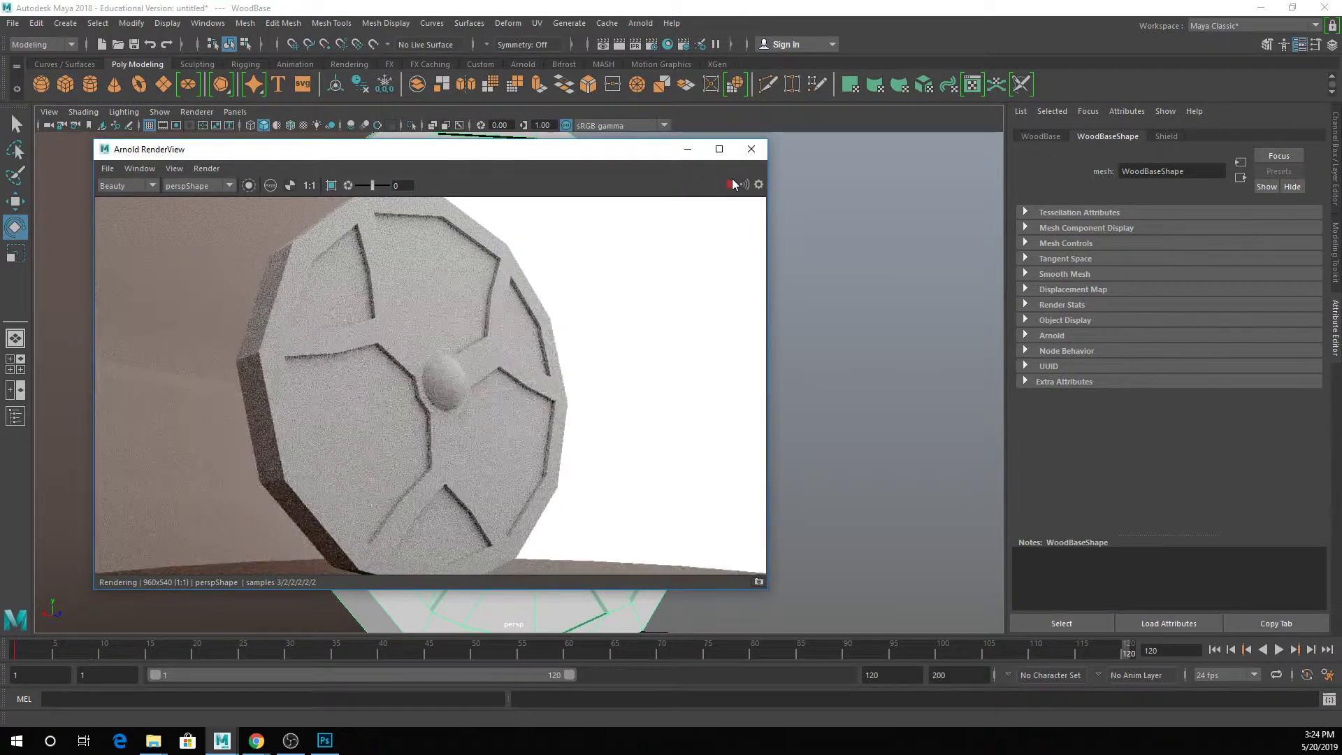
{"action": "left_click", "coordinate": [687, 148]}
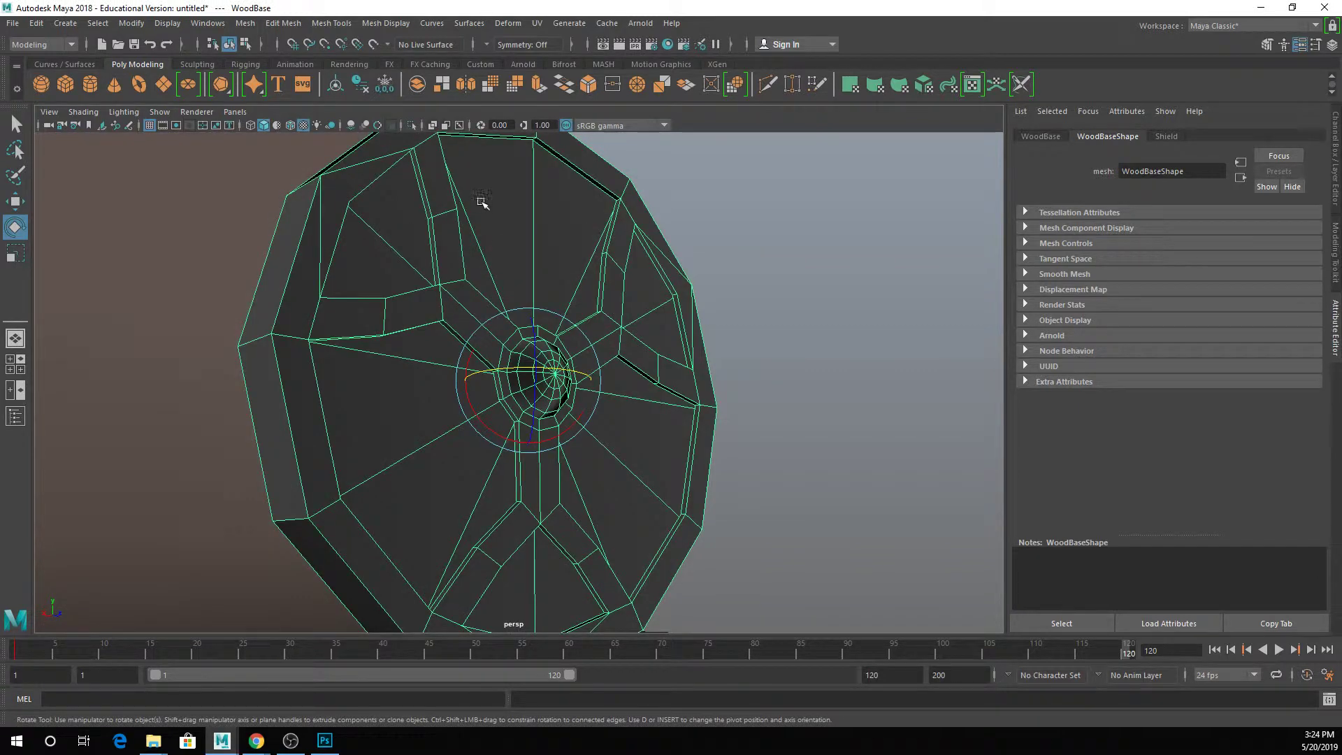
Step: Set the Maya project to the Wk 7 - Pre Prod 05 submission folder in Downloads and create a default workspace there
{"action": "left_click", "coordinate": [14, 23]}
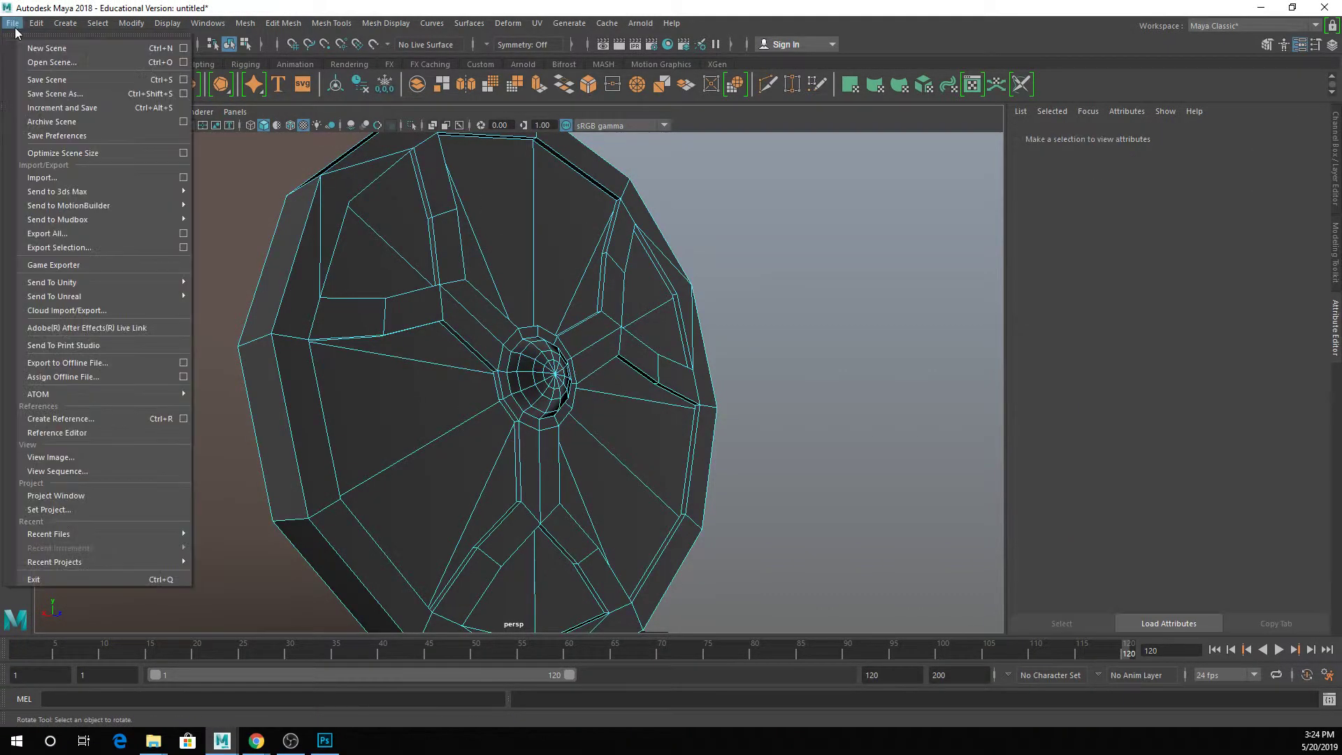
{"action": "left_click", "coordinate": [80, 506]}
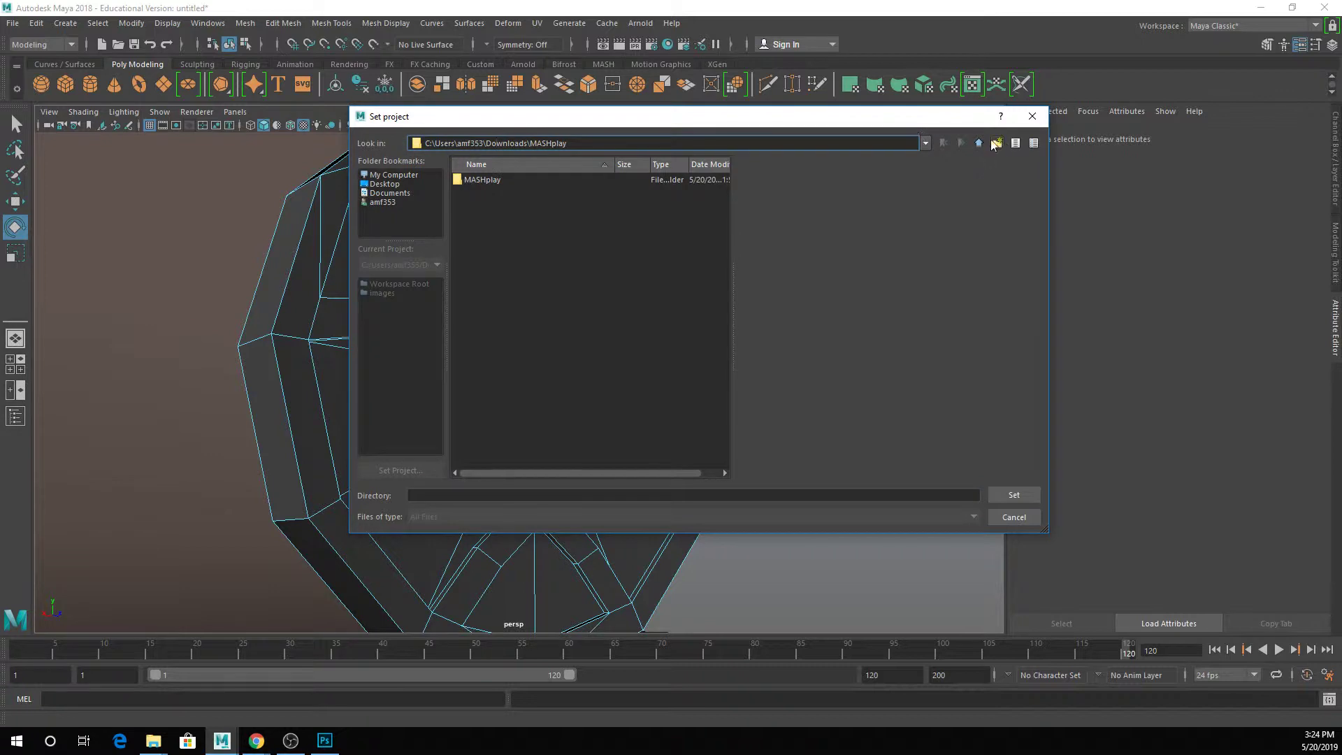
{"action": "left_click", "coordinate": [980, 144]}
{"action": "double_click", "coordinate": [493, 203]}
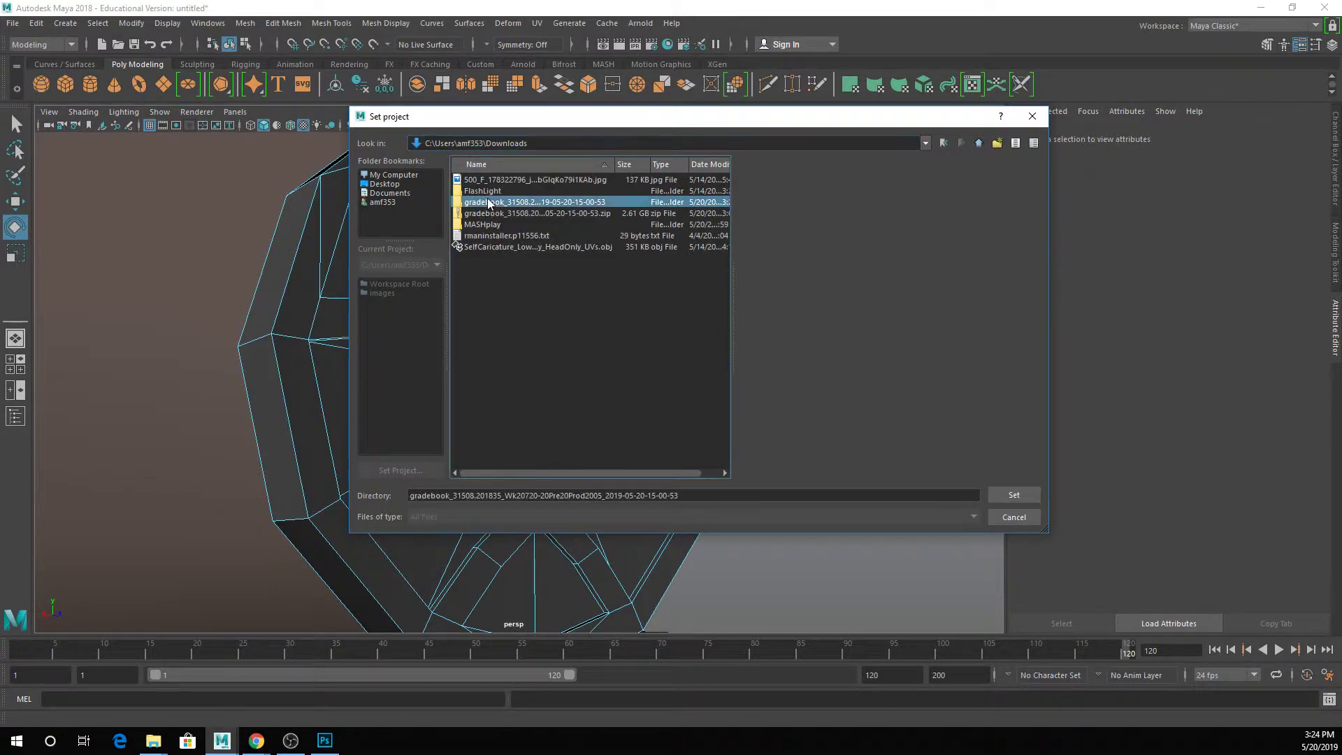
{"action": "double_click", "coordinate": [487, 349]}
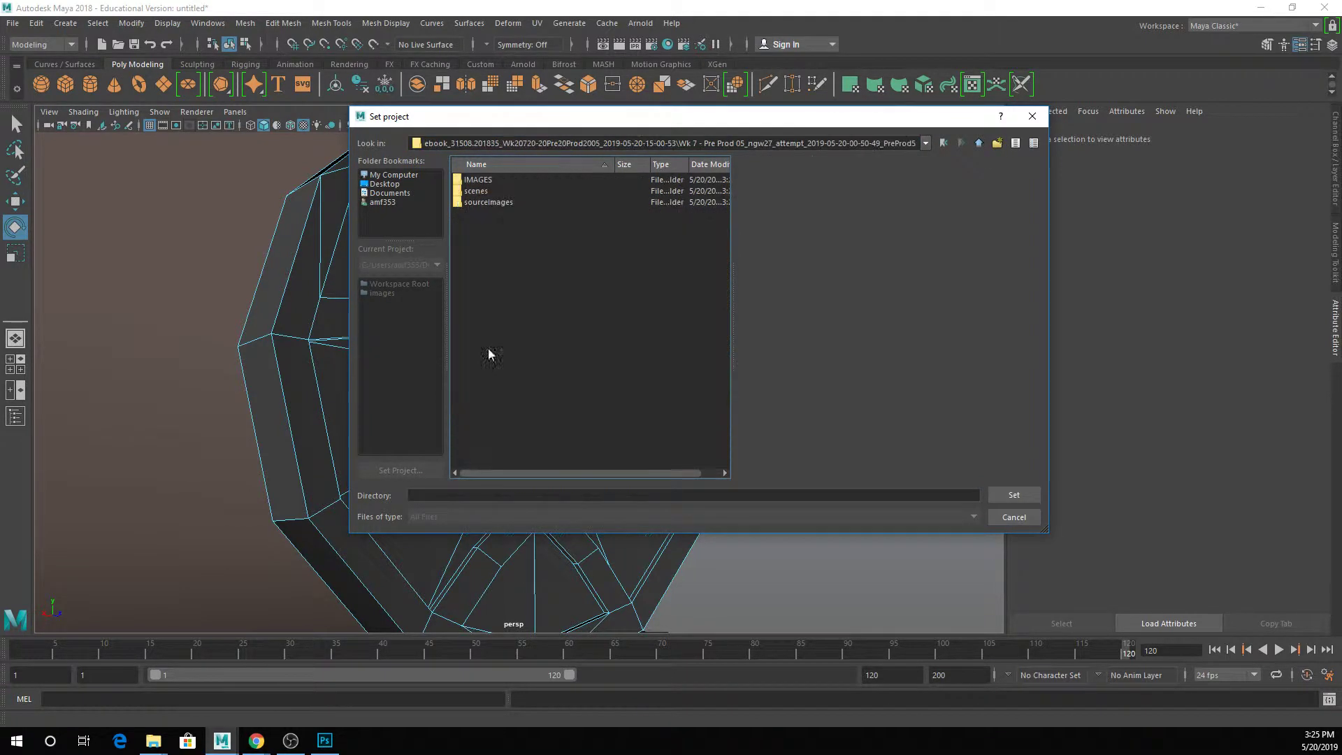
{"action": "left_click", "coordinate": [1008, 492]}
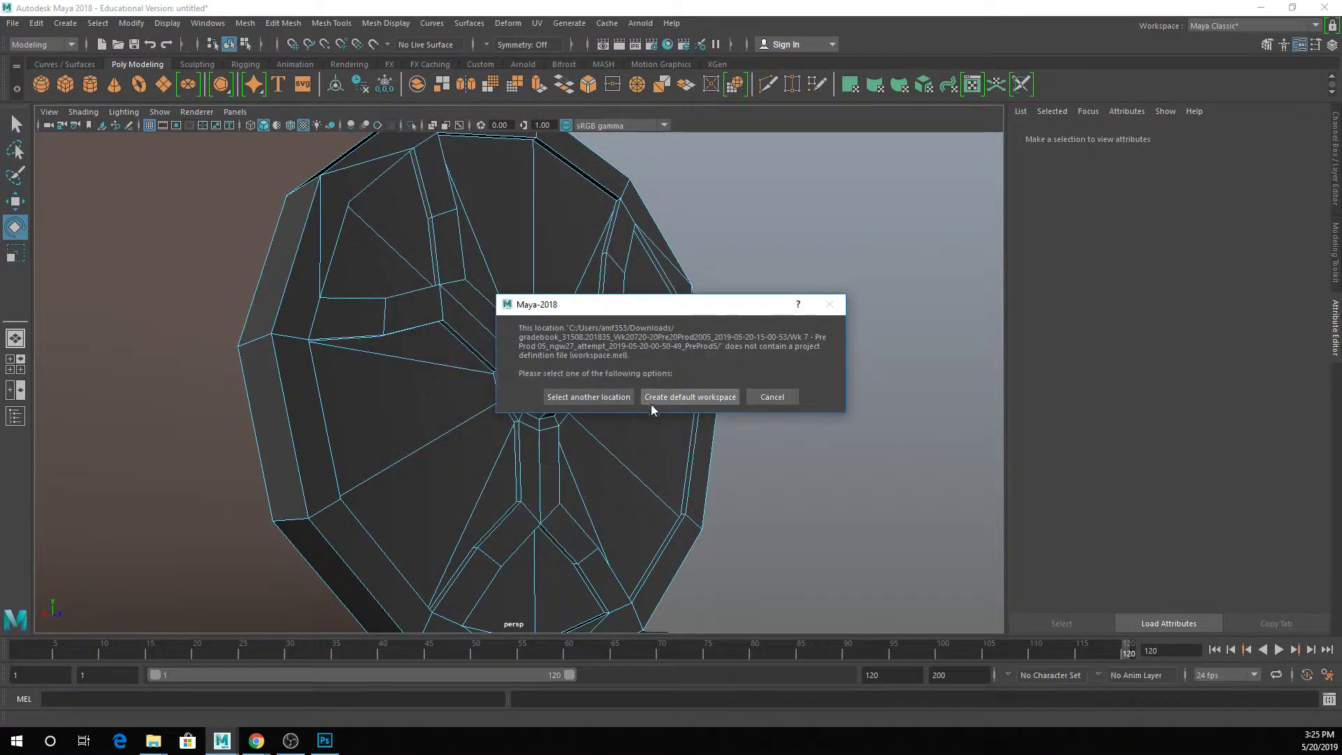
{"action": "left_click", "coordinate": [675, 395]}
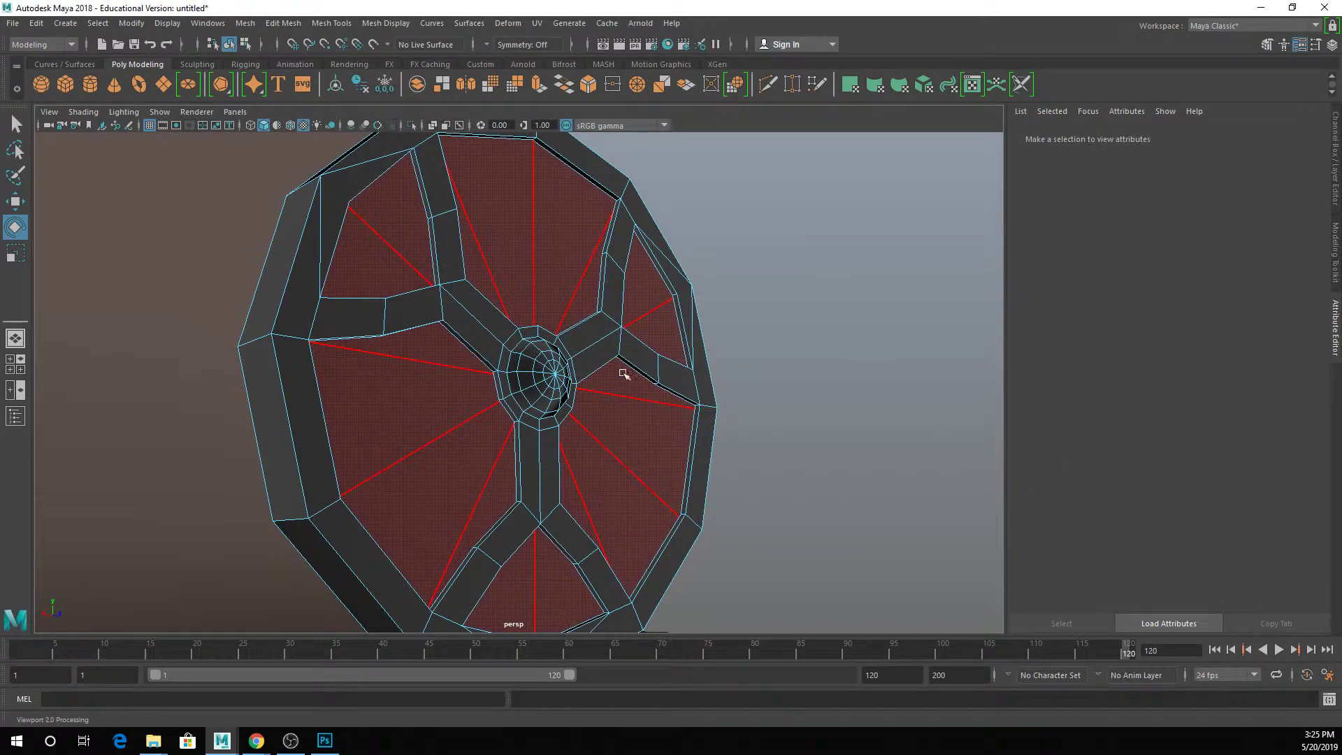
Step: Return the shield to object mode and bring back its live Arnold render, placed clear of the upper attributes
{"action": "right_click_drag", "start_coordinate": [624, 374], "coordinate": [695, 300]}
{"action": "left_click", "coordinate": [643, 23]}
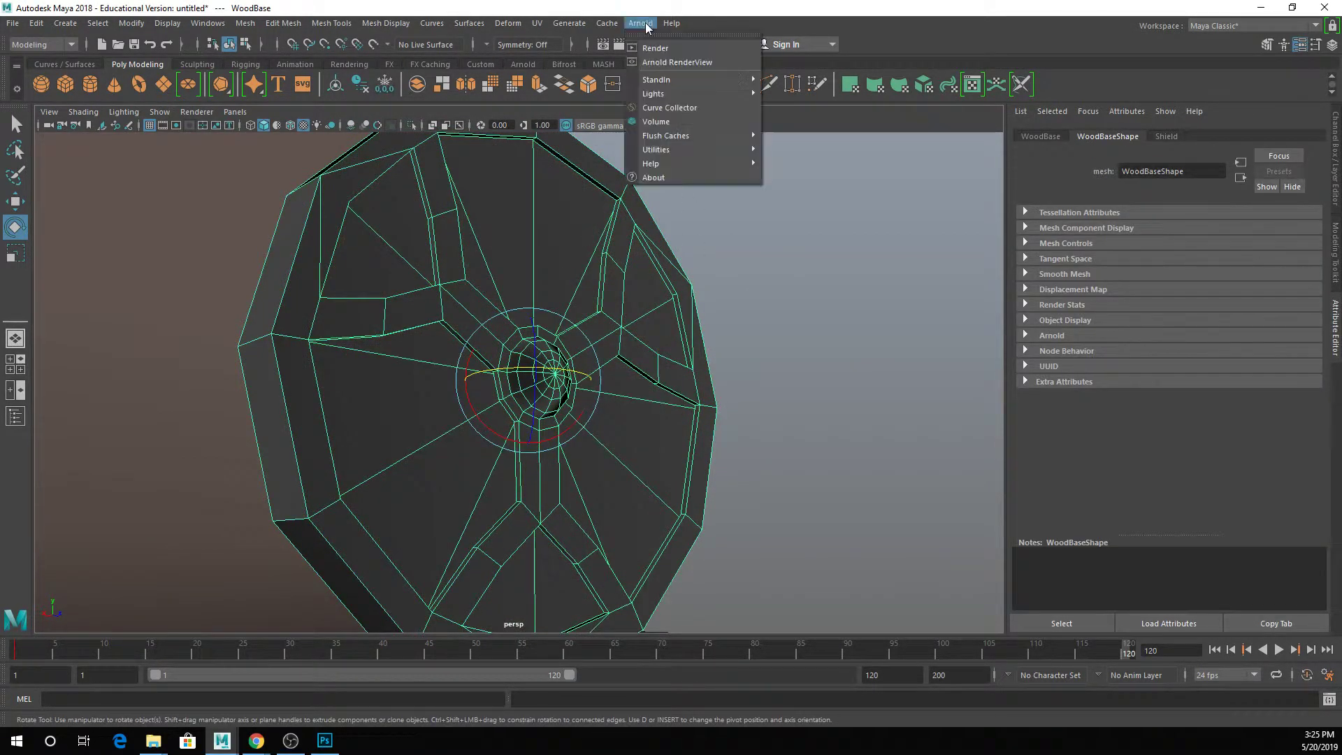
{"action": "left_click", "coordinate": [651, 67]}
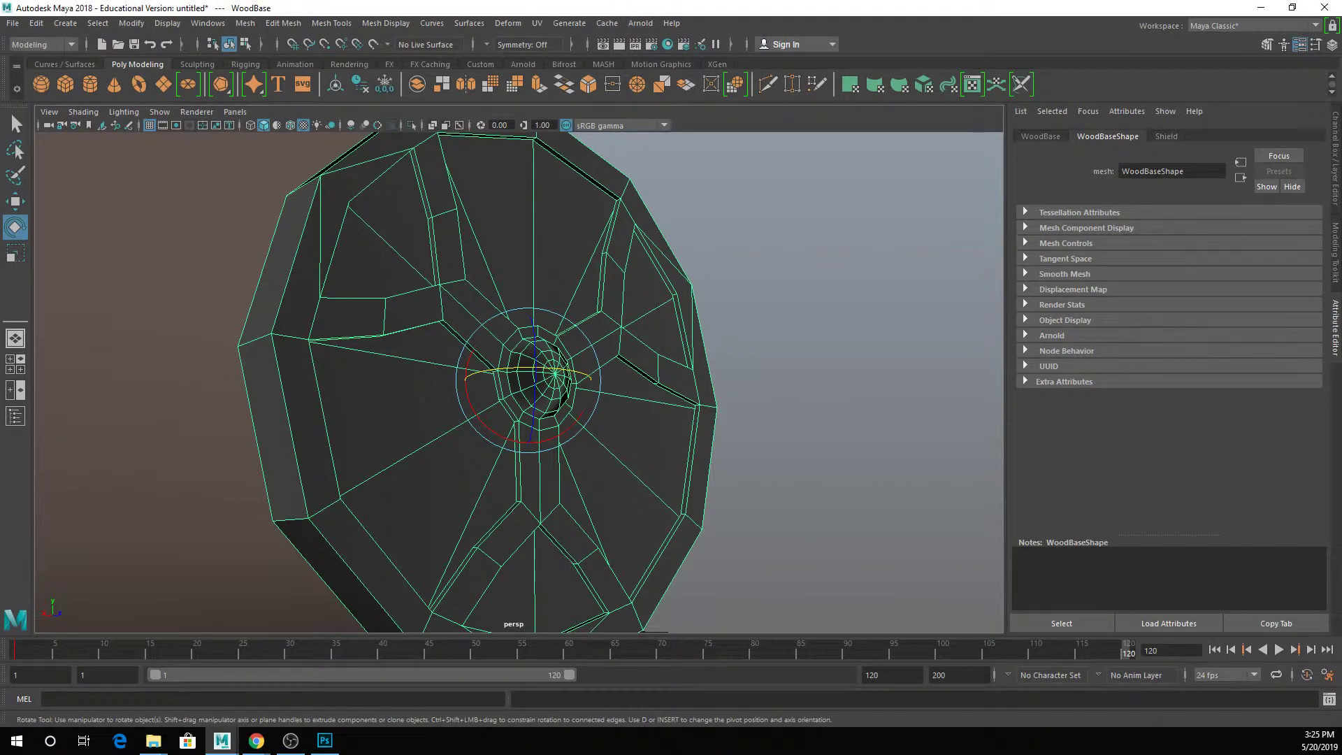
{"action": "left_click", "coordinate": [641, 23]}
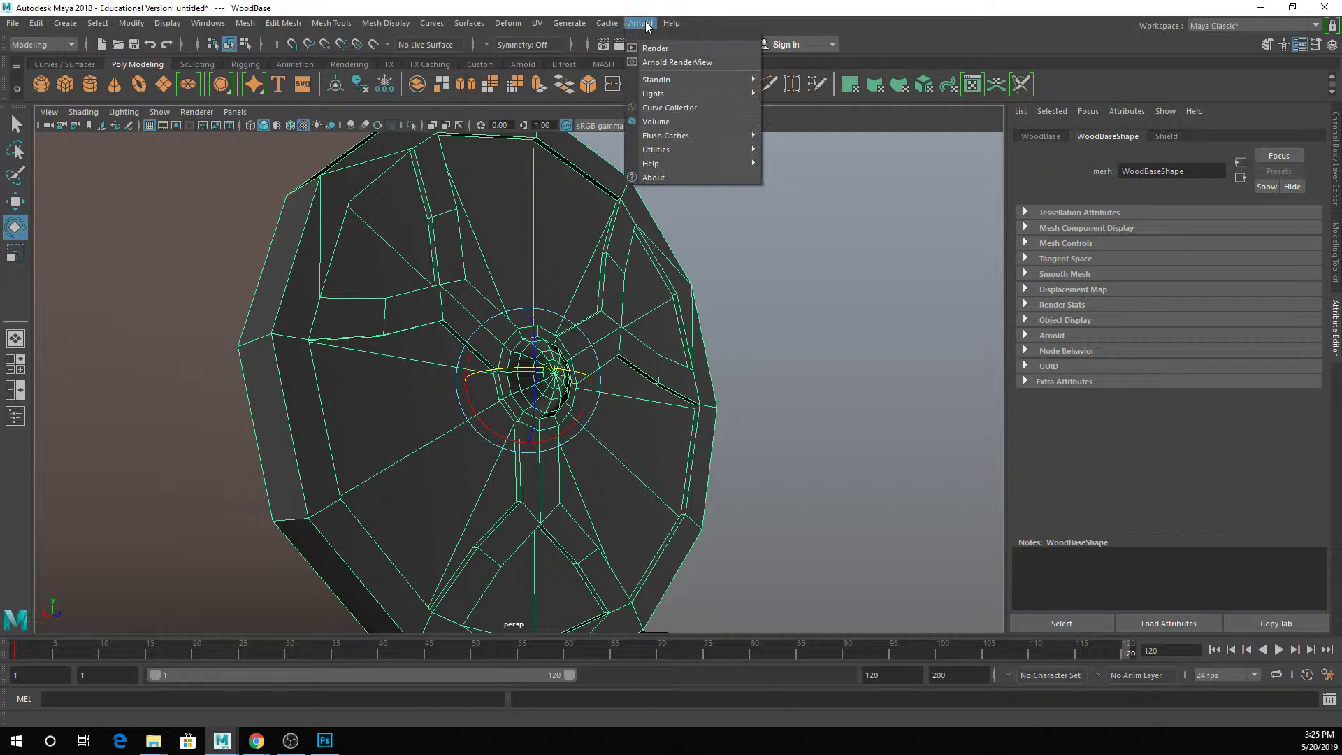
{"action": "left_click", "coordinate": [659, 67]}
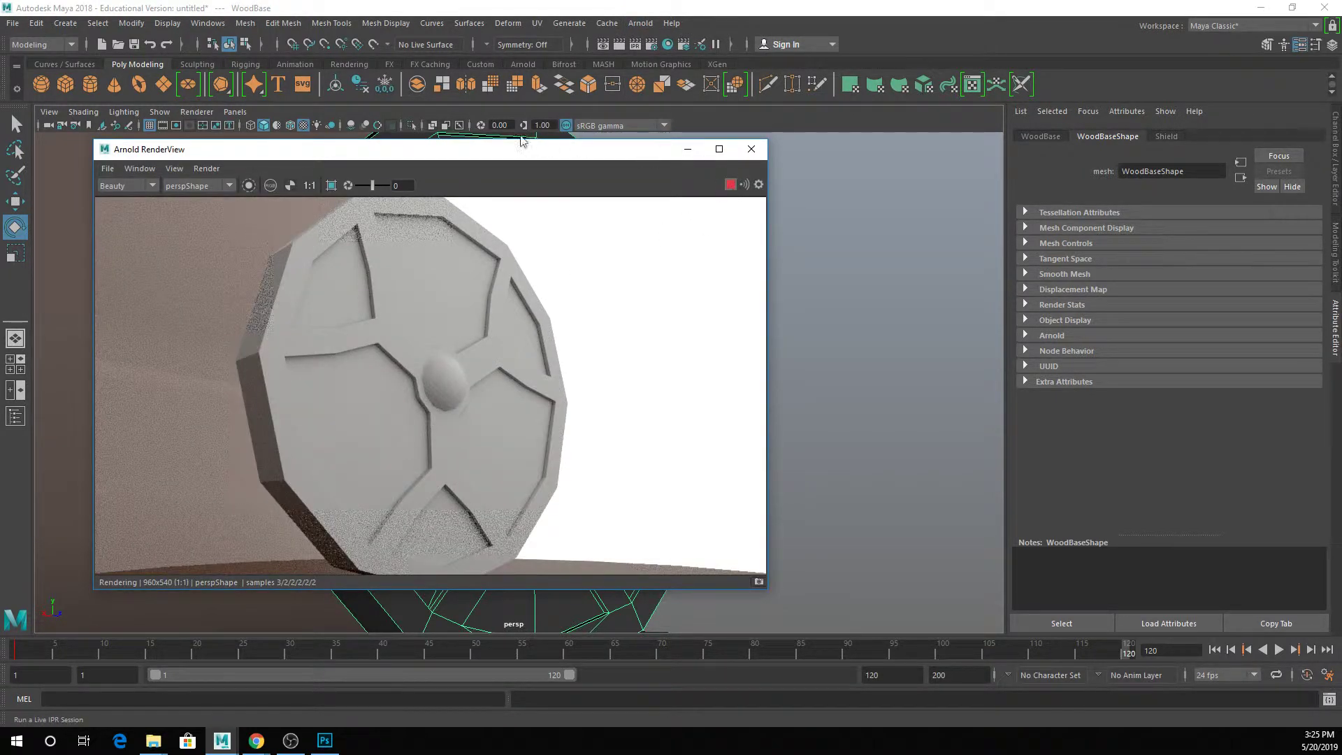
{"action": "left_click_drag", "start_coordinate": [520, 140], "coordinate": [816, 347]}
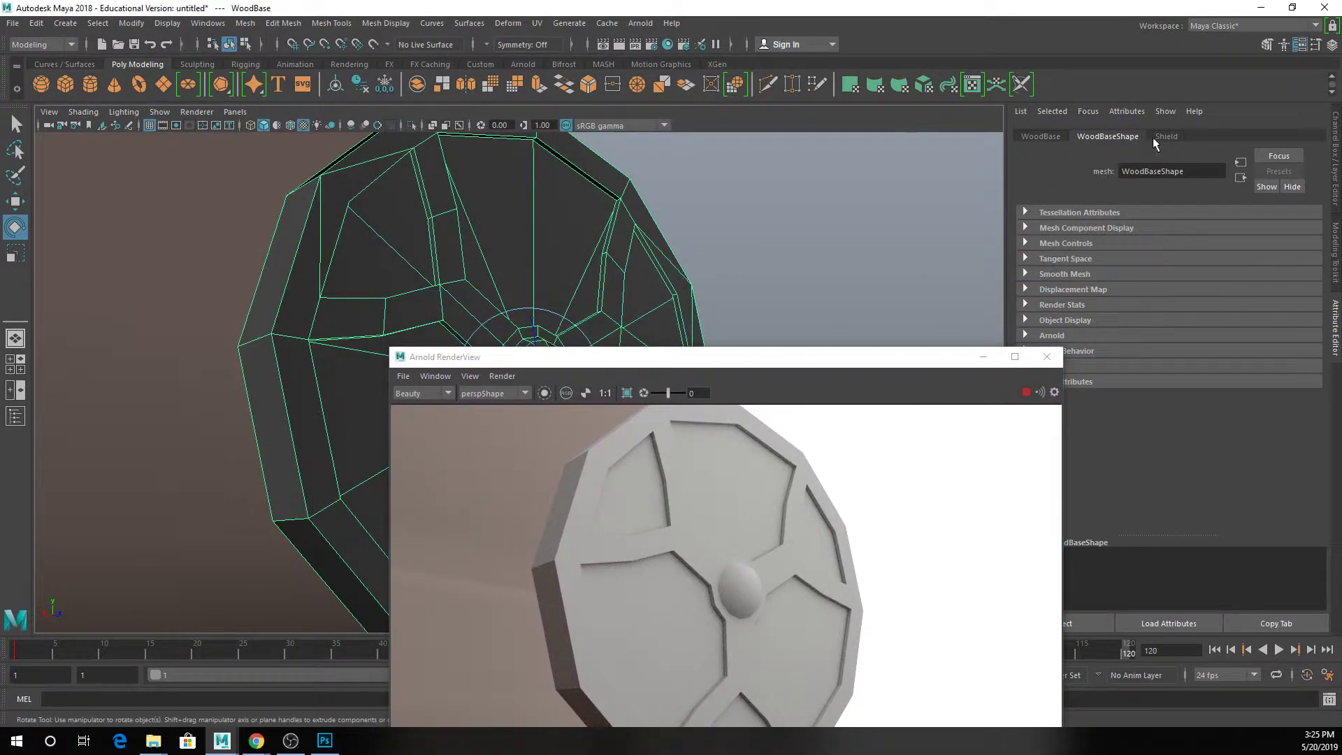
Step: Reload the ShieldColorText_V33.png image in the Shield material's file texture and check the updated Arnold render
{"action": "left_click", "coordinate": [1163, 137]}
{"action": "left_click", "coordinate": [1297, 314]}
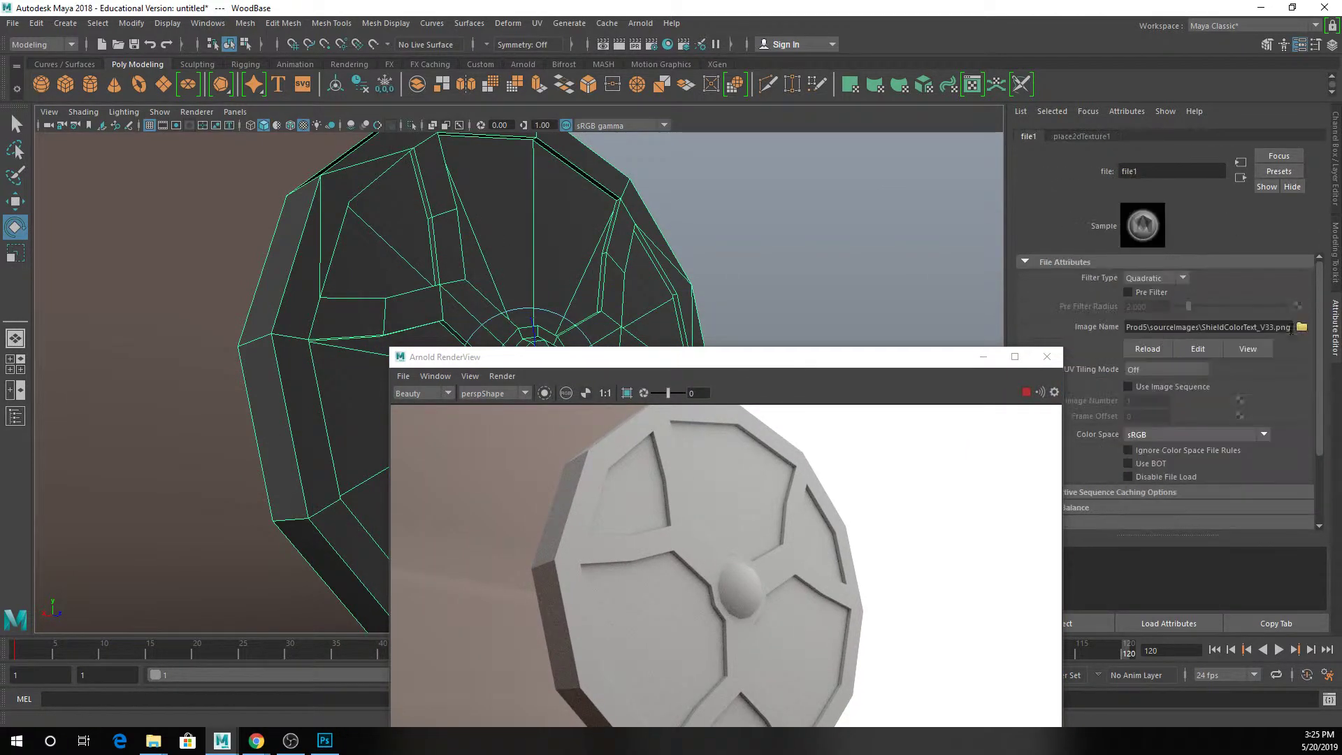
{"action": "left_click", "coordinate": [1146, 350]}
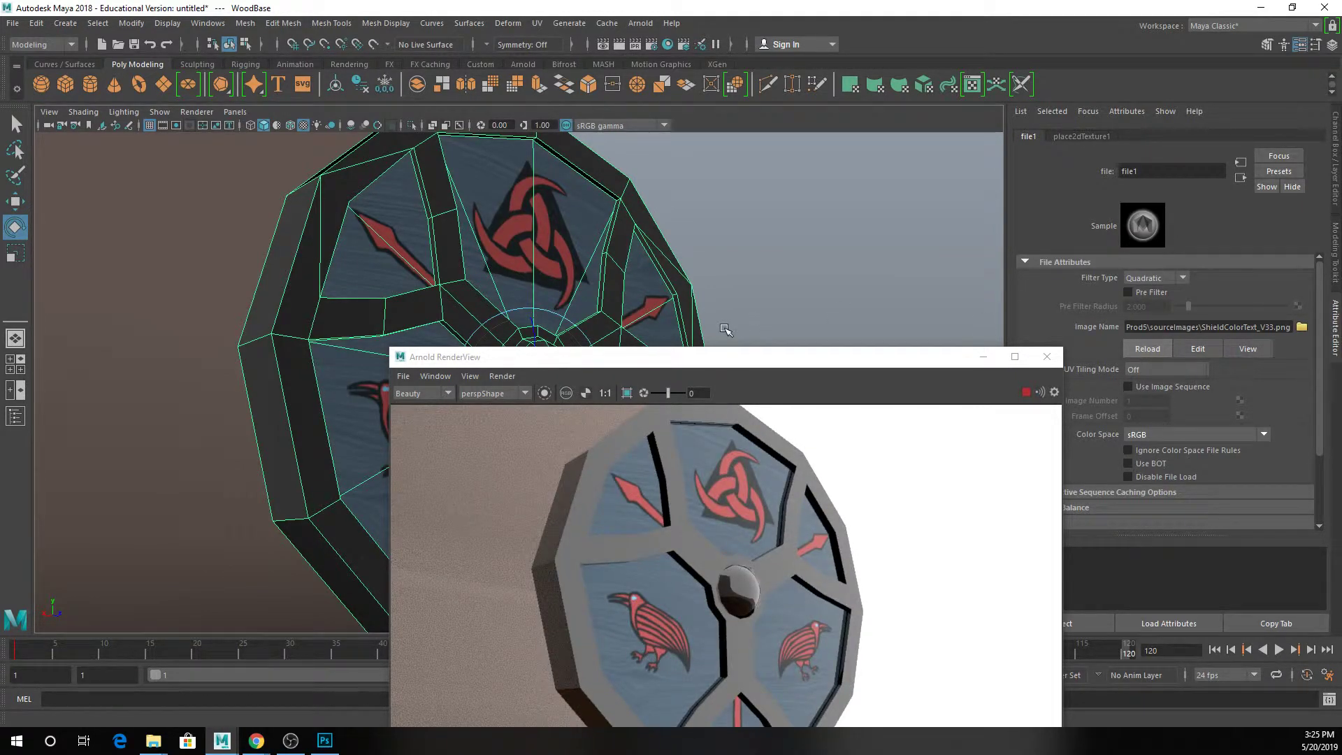
{"action": "left_click_drag", "start_coordinate": [717, 364], "coordinate": [429, 191]}
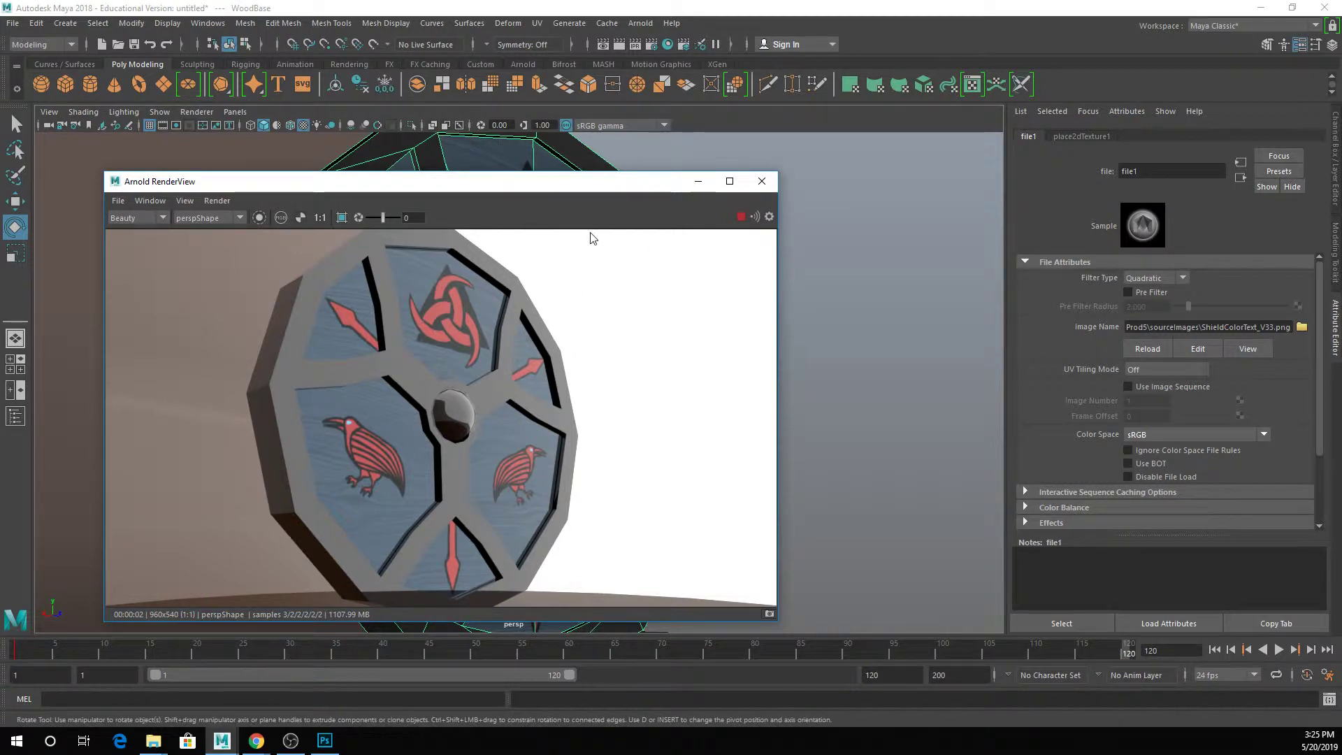
{"action": "left_click", "coordinate": [696, 181]}
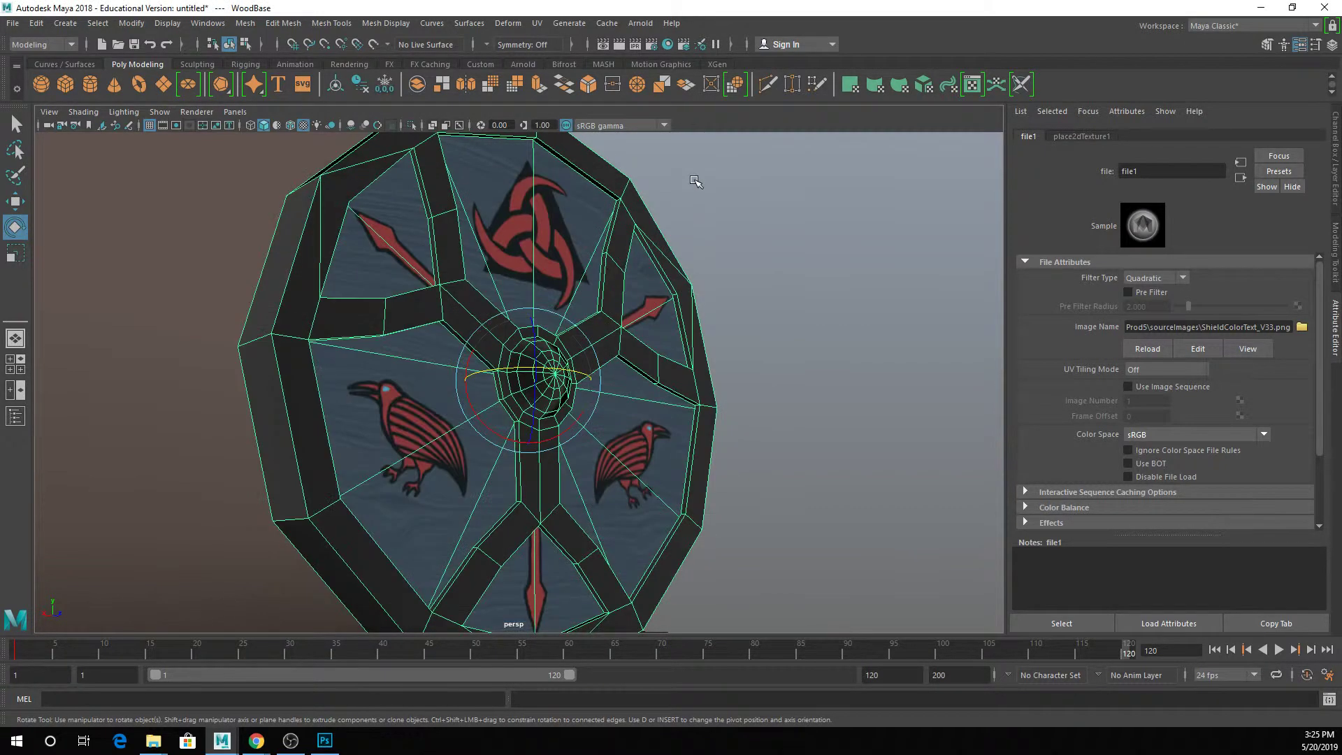
Step: Examine the wood base's wireframe around the shield's central boss up close, and the whole shield with its wireframe hidden
{"action": "left_click", "coordinate": [537, 338]}
{"action": "left_click", "coordinate": [557, 363]}
{"action": "scroll", "coordinate": [557, 363], "scroll_direction": "up", "scroll_amount": 5}
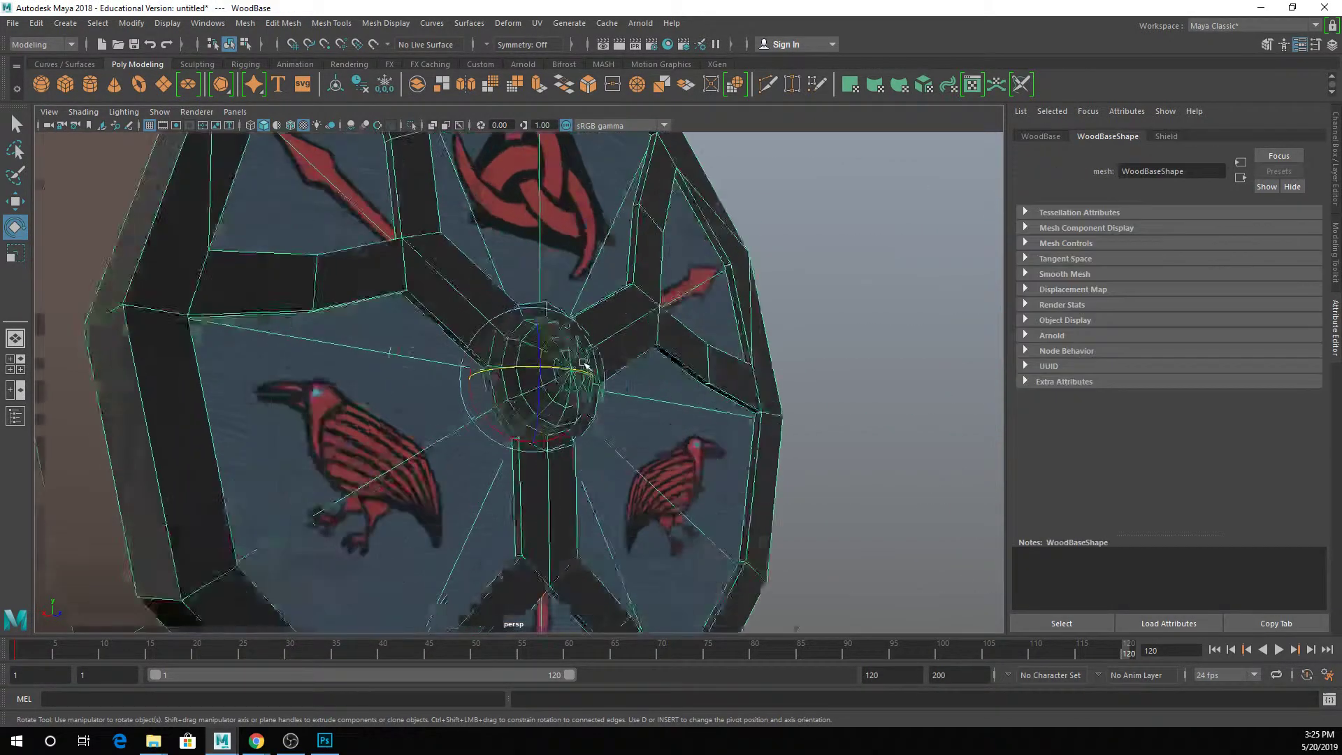
{"action": "left_click_drag", "start_coordinate": [671, 339], "coordinate": [608, 370], "text": "alt"}
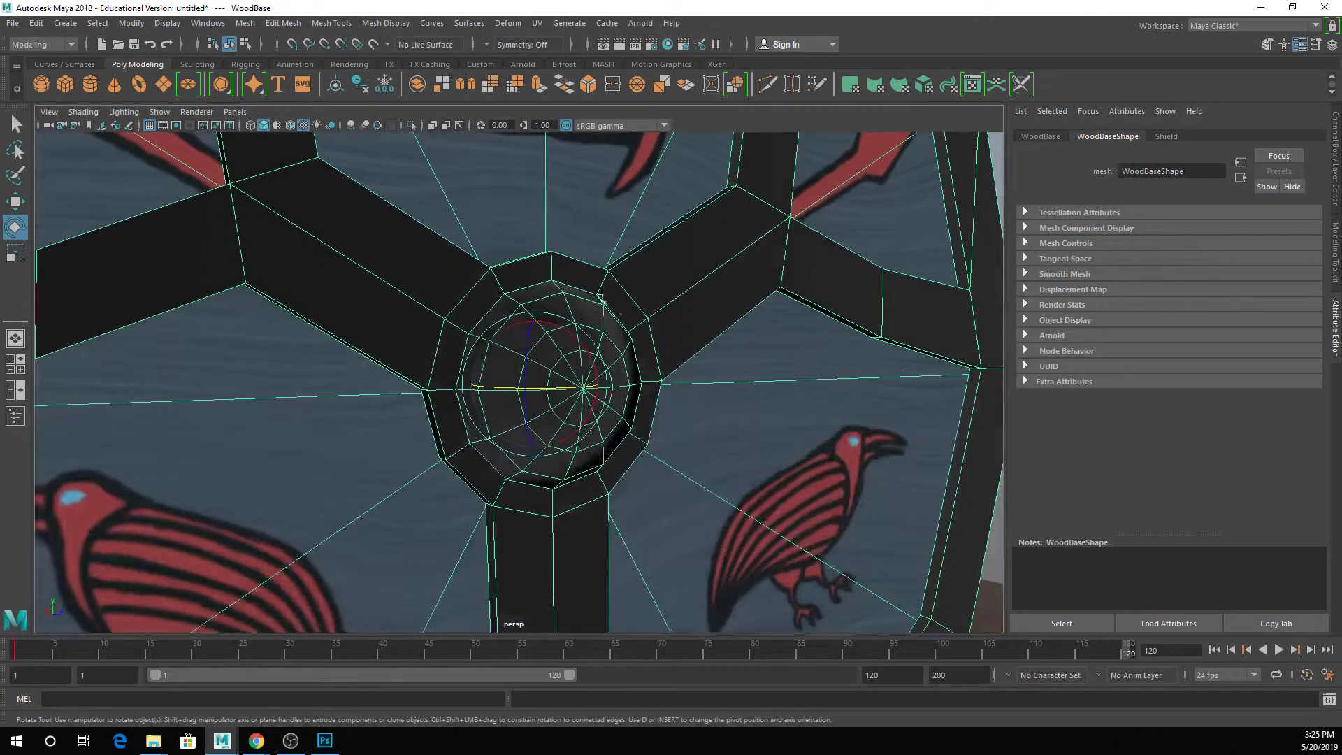
{"action": "key", "text": "q"}
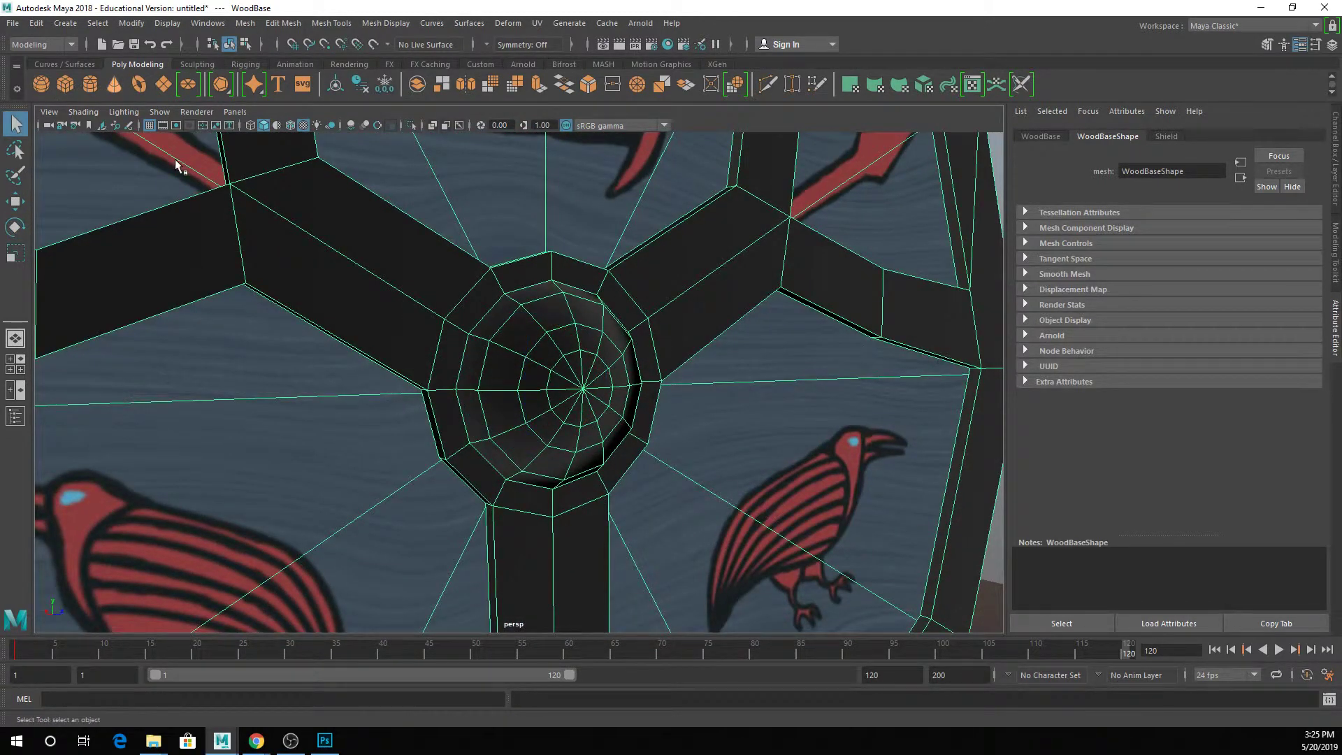
{"action": "scroll", "coordinate": [849, 468], "scroll_direction": "down", "scroll_amount": 8}
{"action": "left_click", "coordinate": [848, 469]}
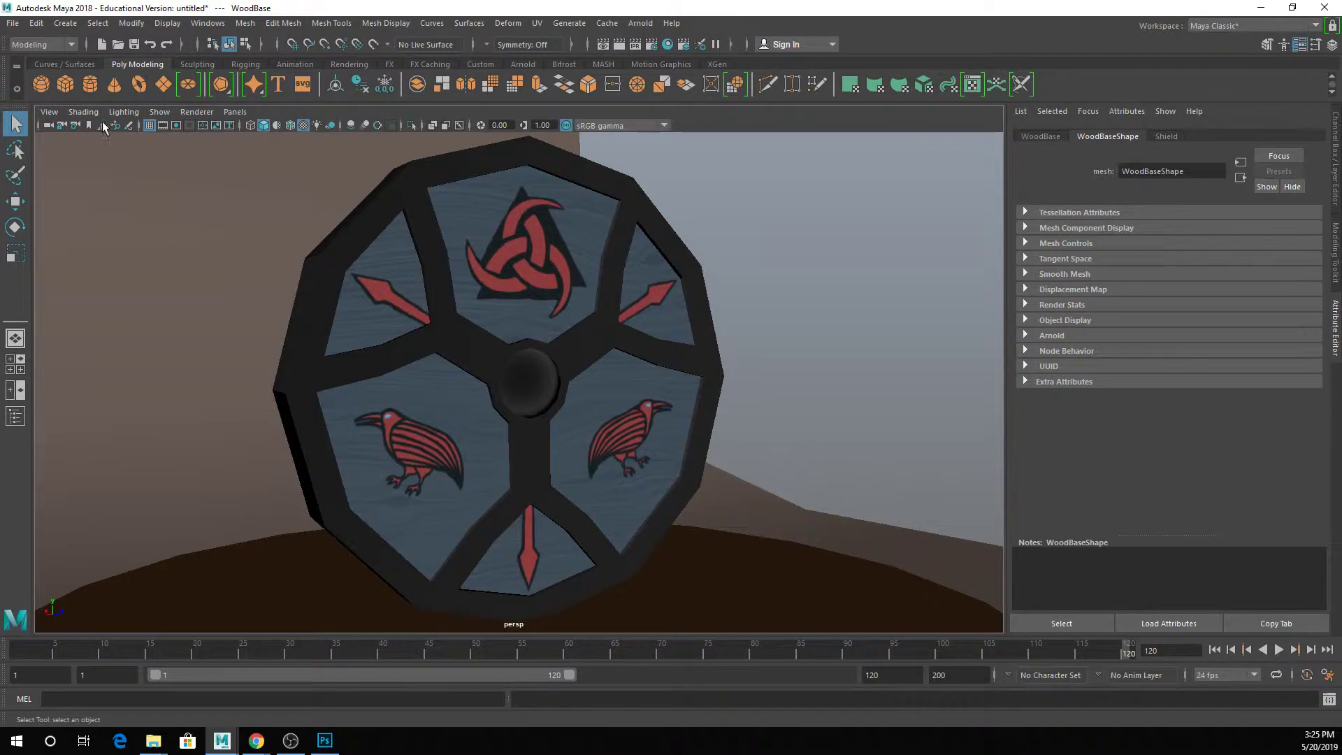
{"action": "left_click_drag", "start_coordinate": [872, 443], "coordinate": [869, 437], "text": "alt"}
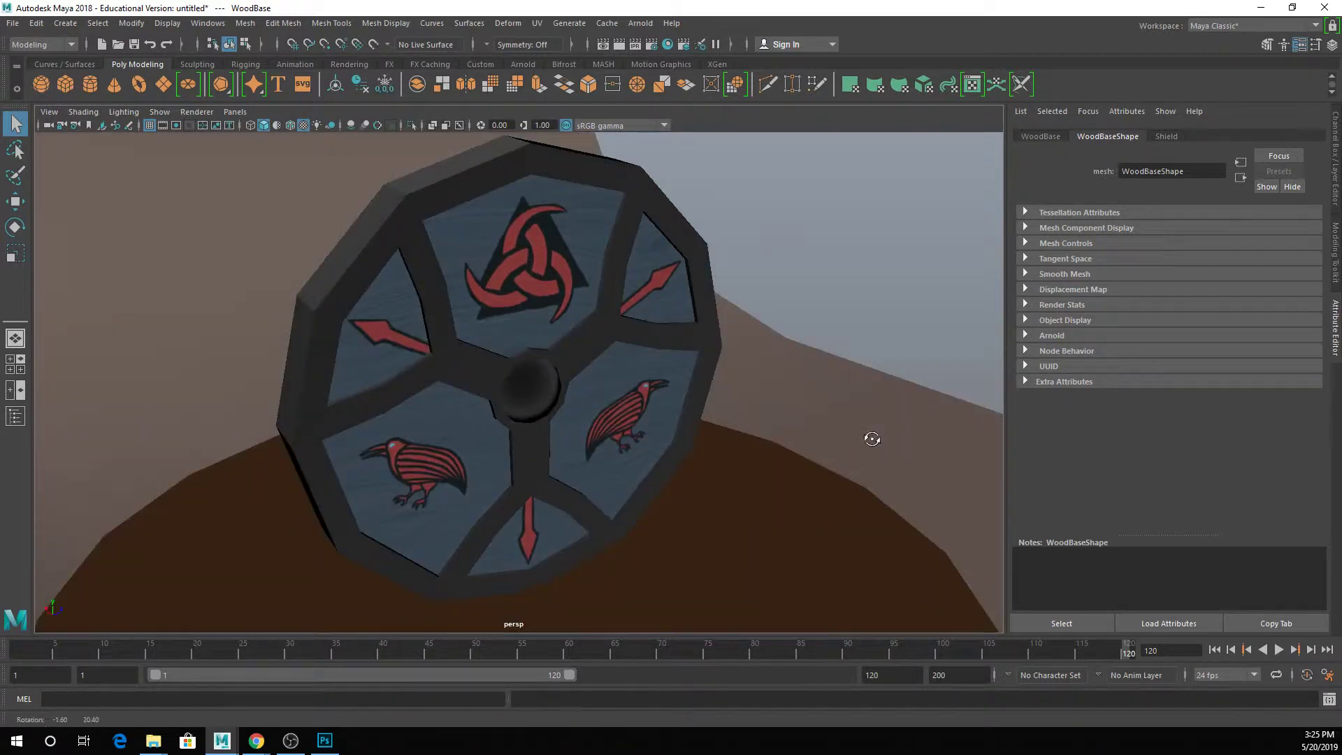
{"action": "scroll", "coordinate": [576, 505], "scroll_direction": "down", "scroll_amount": 10}
{"action": "left_click", "coordinate": [566, 499]}
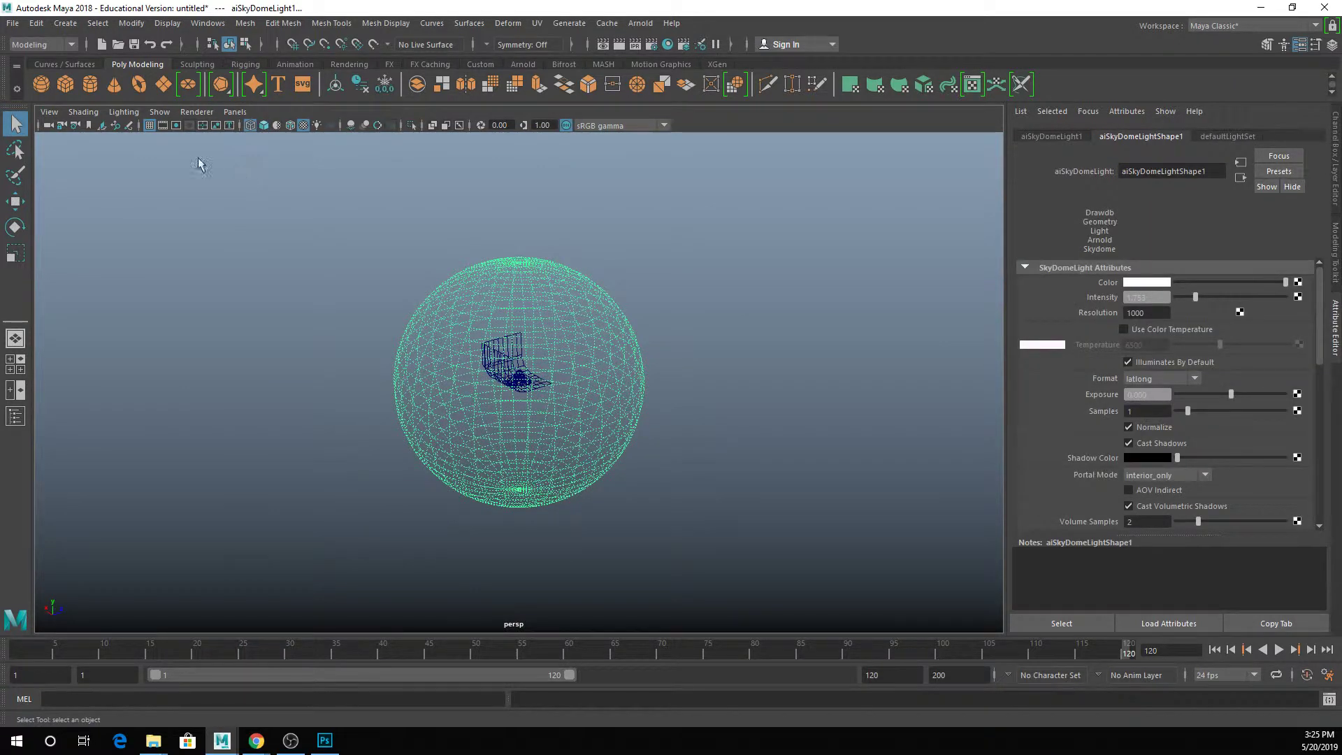
{"action": "left_click", "coordinate": [41, 85]}
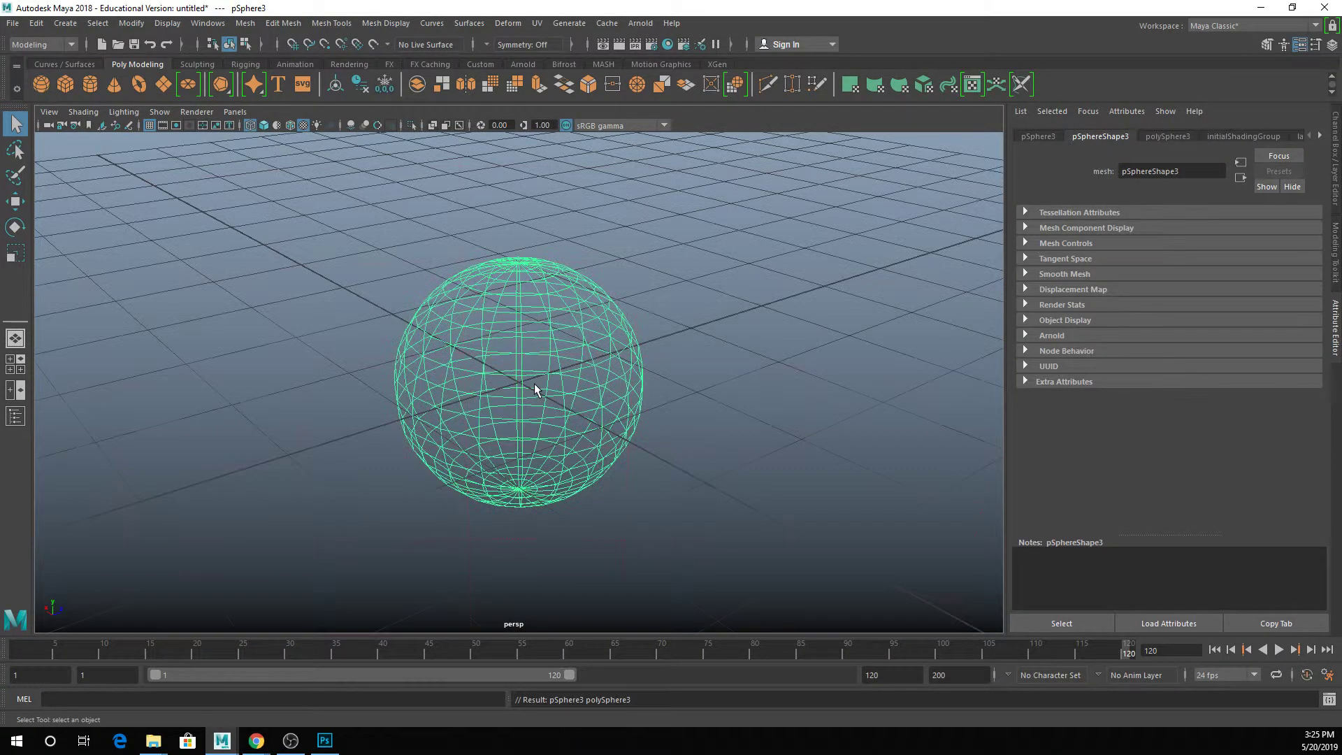
{"action": "left_click", "coordinate": [534, 383]}
{"action": "key", "text": "ctrl+1"}
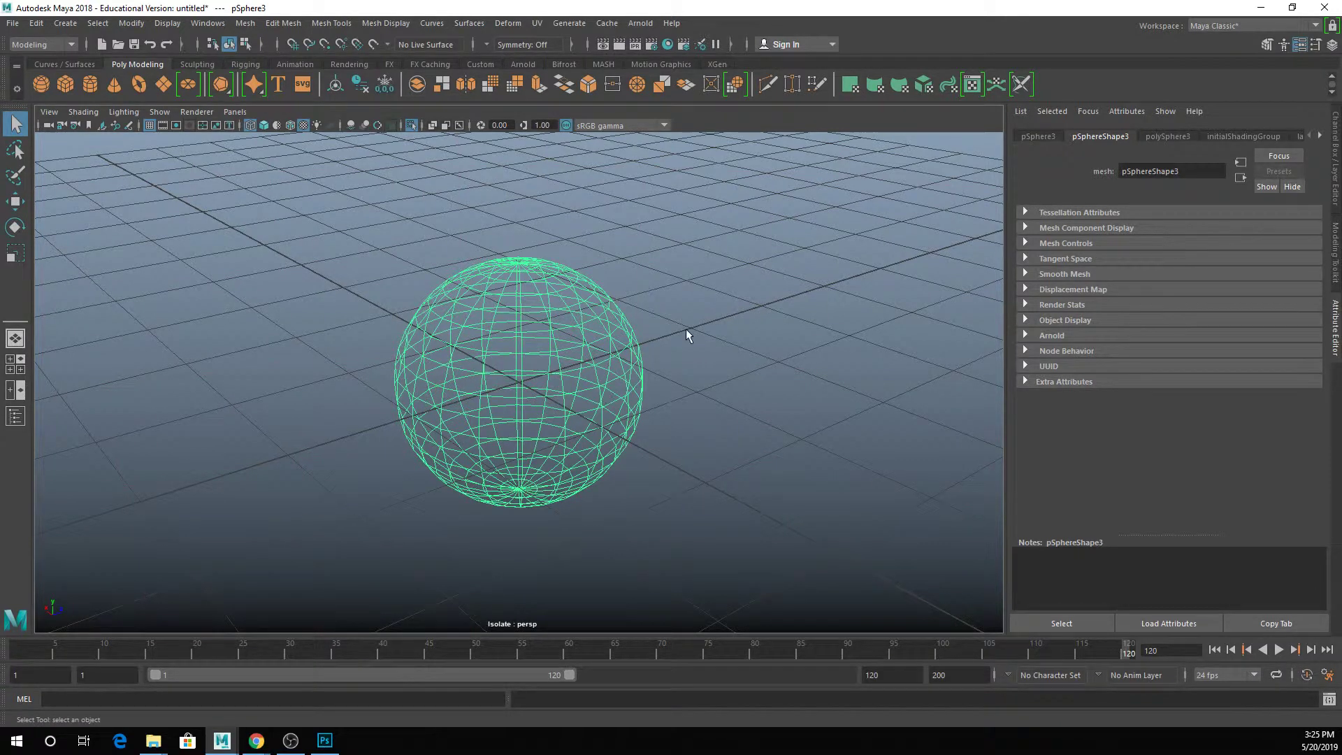
{"action": "key", "text": "5"}
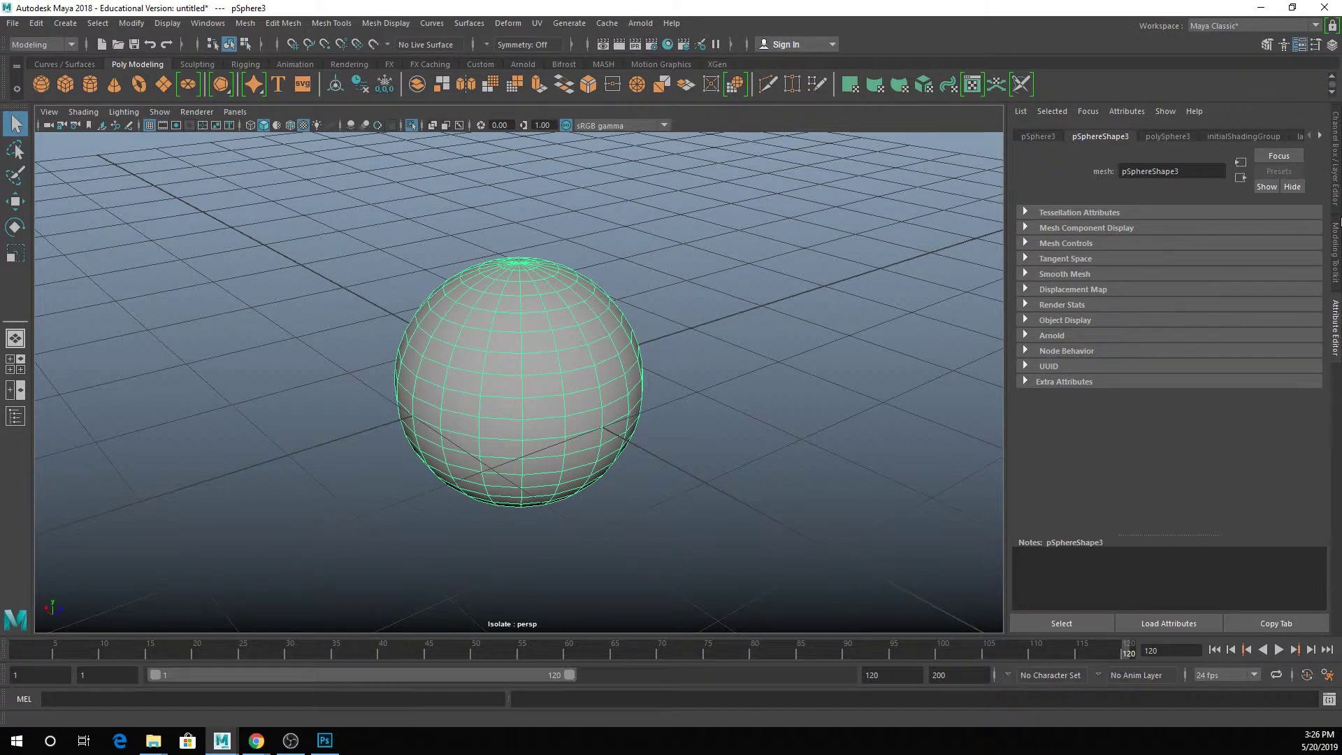
{"action": "left_click", "coordinate": [1336, 199]}
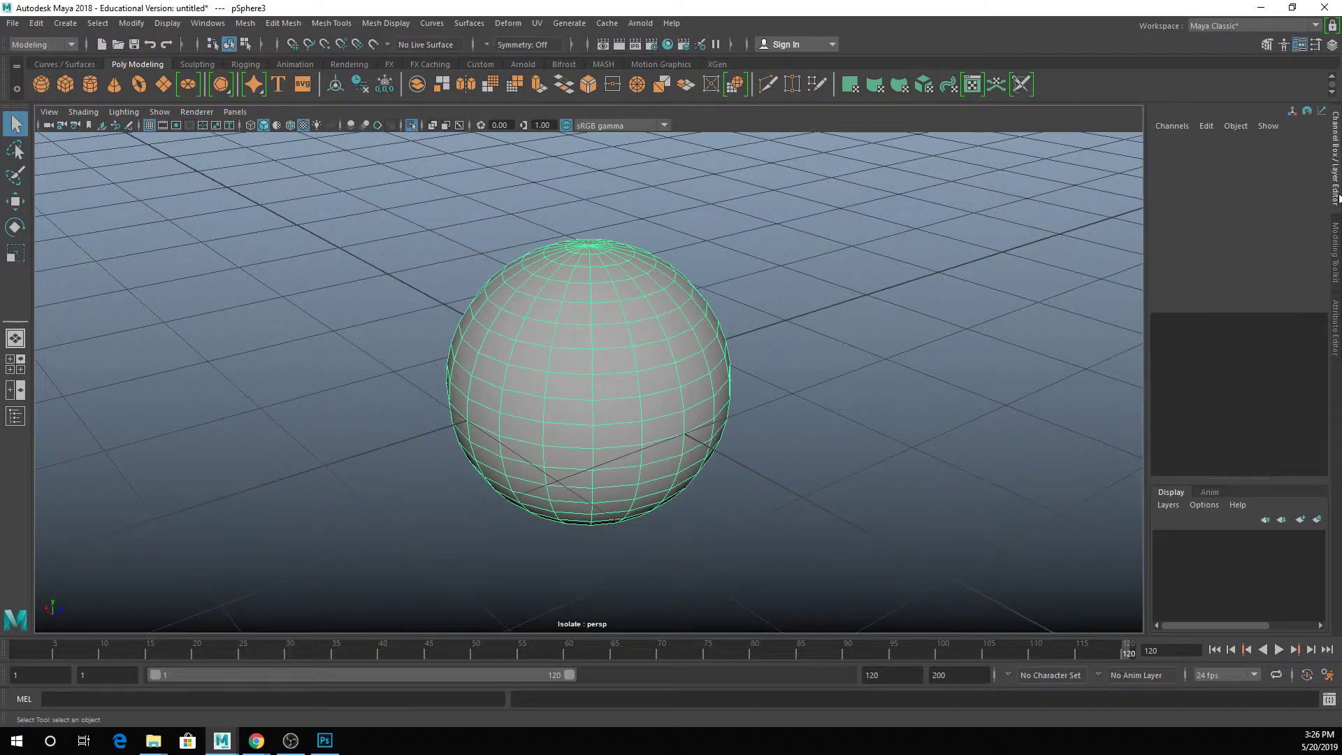
{"action": "left_click", "coordinate": [1336, 198]}
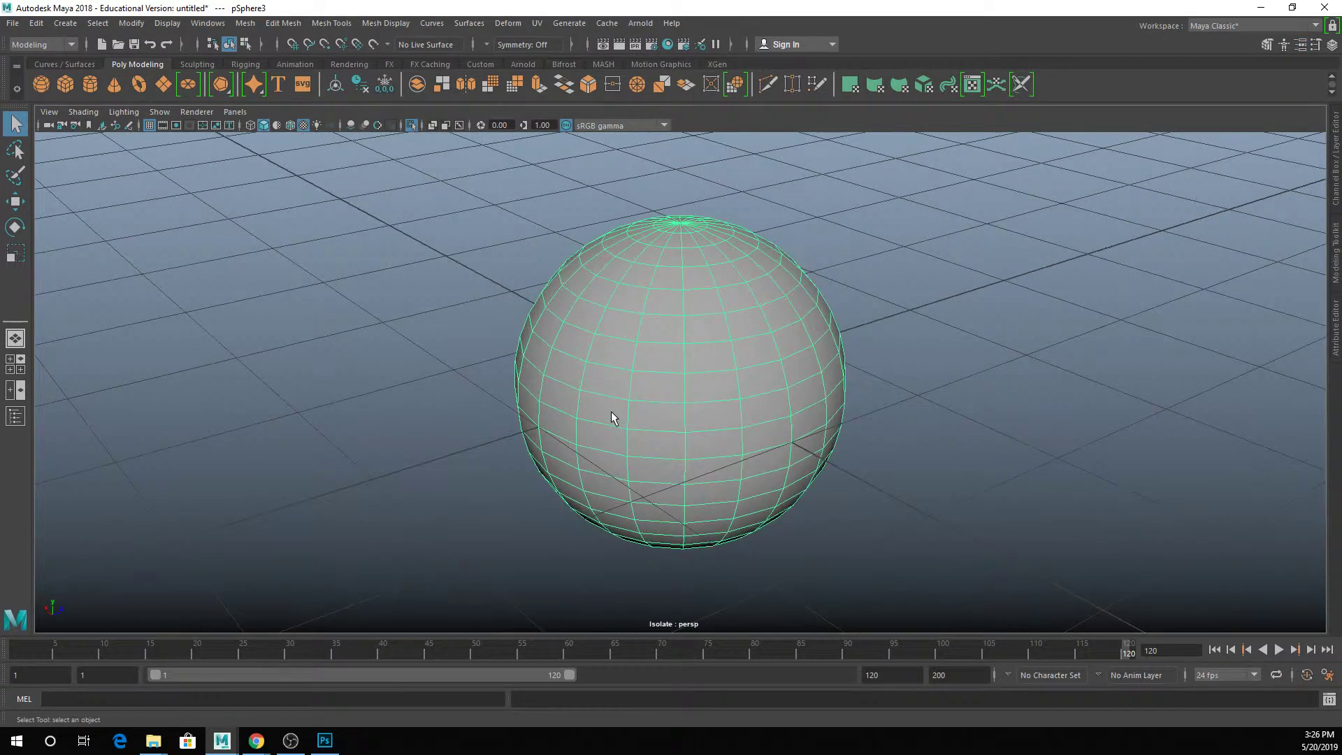
{"action": "key", "text": "Delete"}
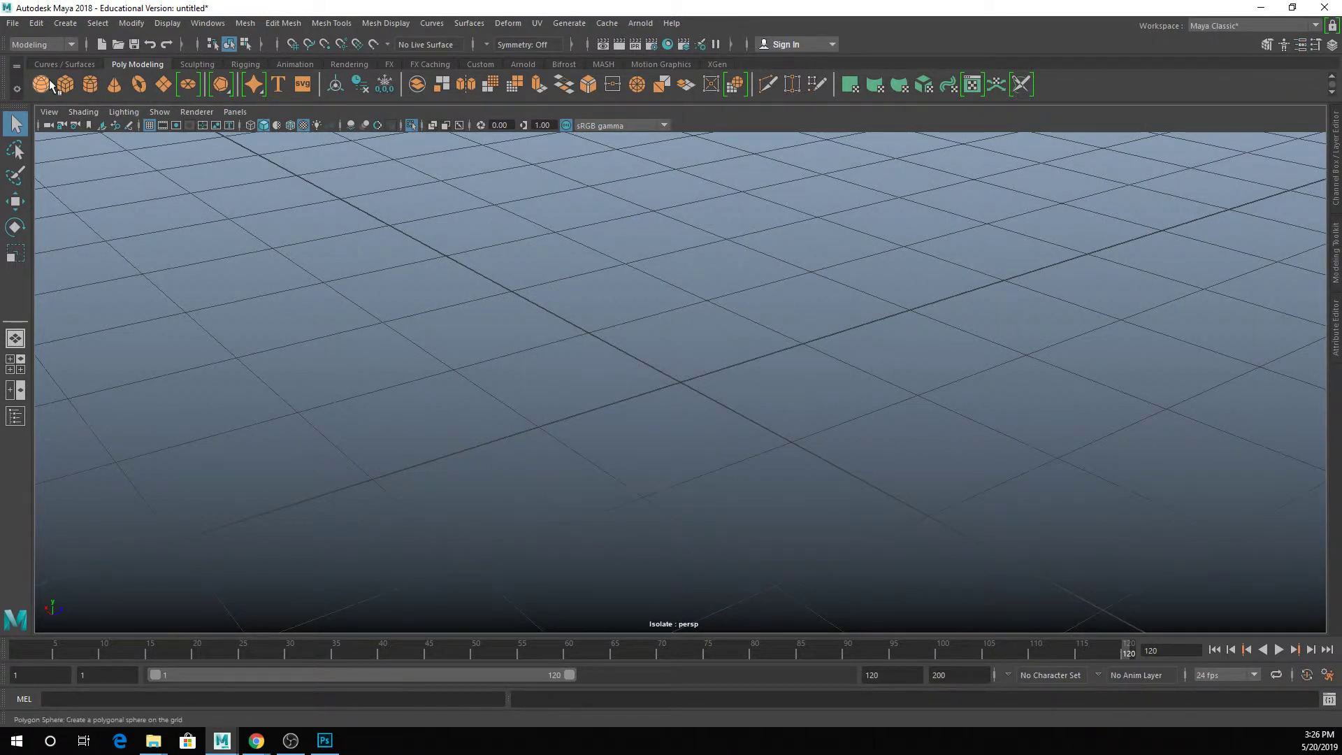
{"action": "left_click", "coordinate": [42, 83]}
{"action": "left_click", "coordinate": [699, 365]}
{"action": "key", "text": "ctrl+1"}
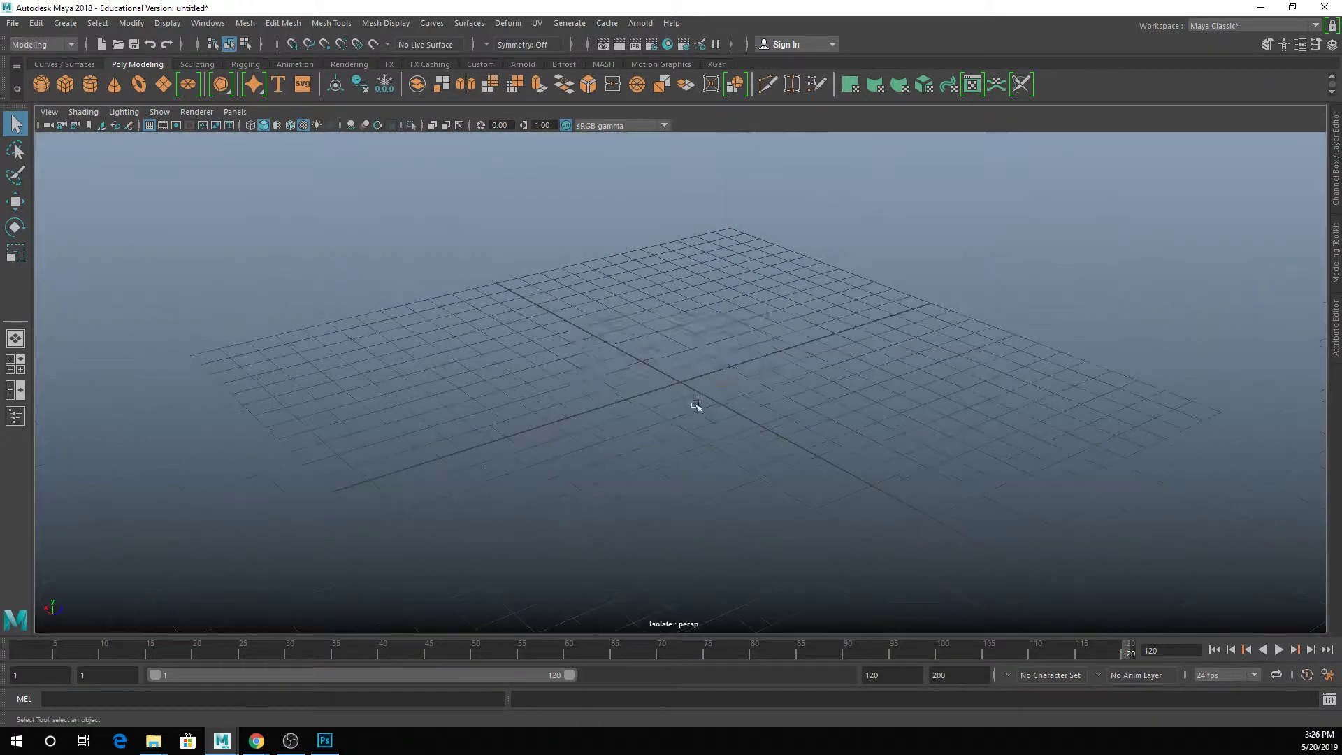
Step: Start a new scene without saving the current one and turn on interactive creation for polygon primitives
{"action": "key", "text": "ctrl+n"}
{"action": "left_click", "coordinate": [682, 372]}
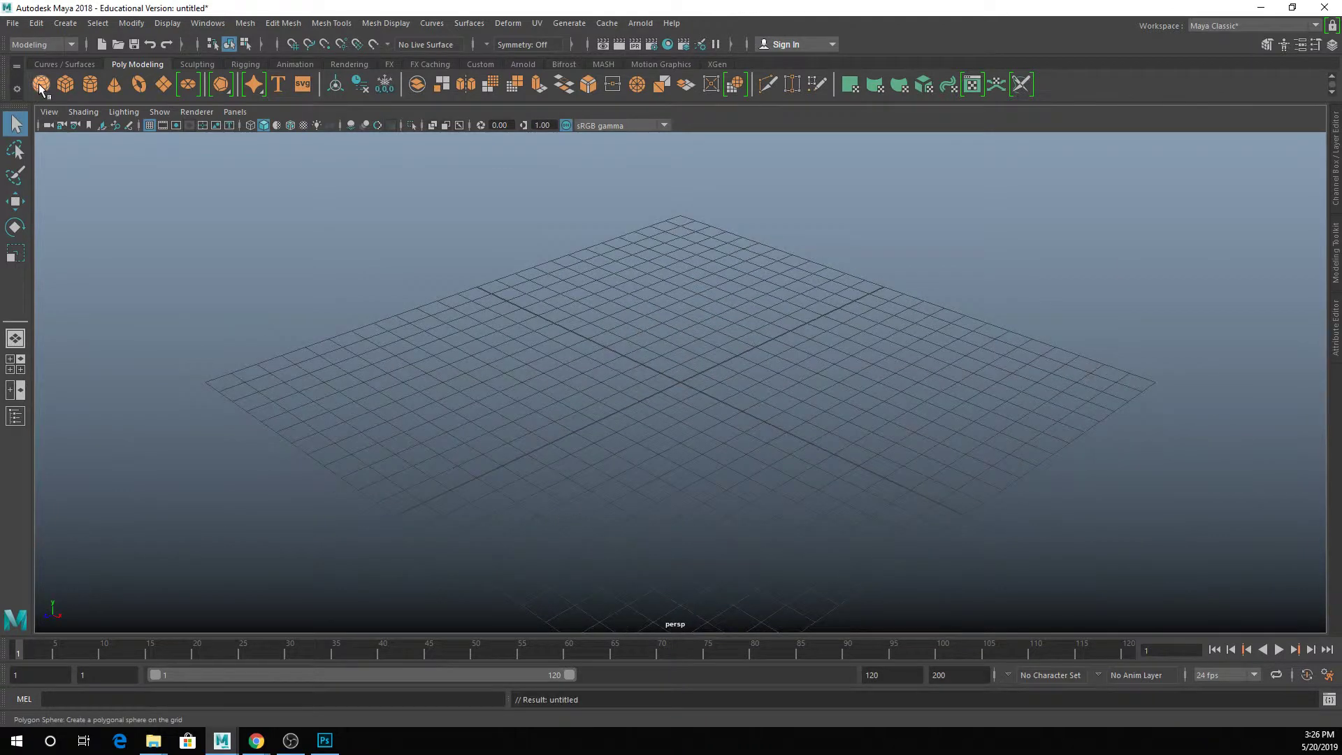
{"action": "left_click", "coordinate": [65, 23]}
{"action": "mouse_move", "coordinate": [140, 73]}
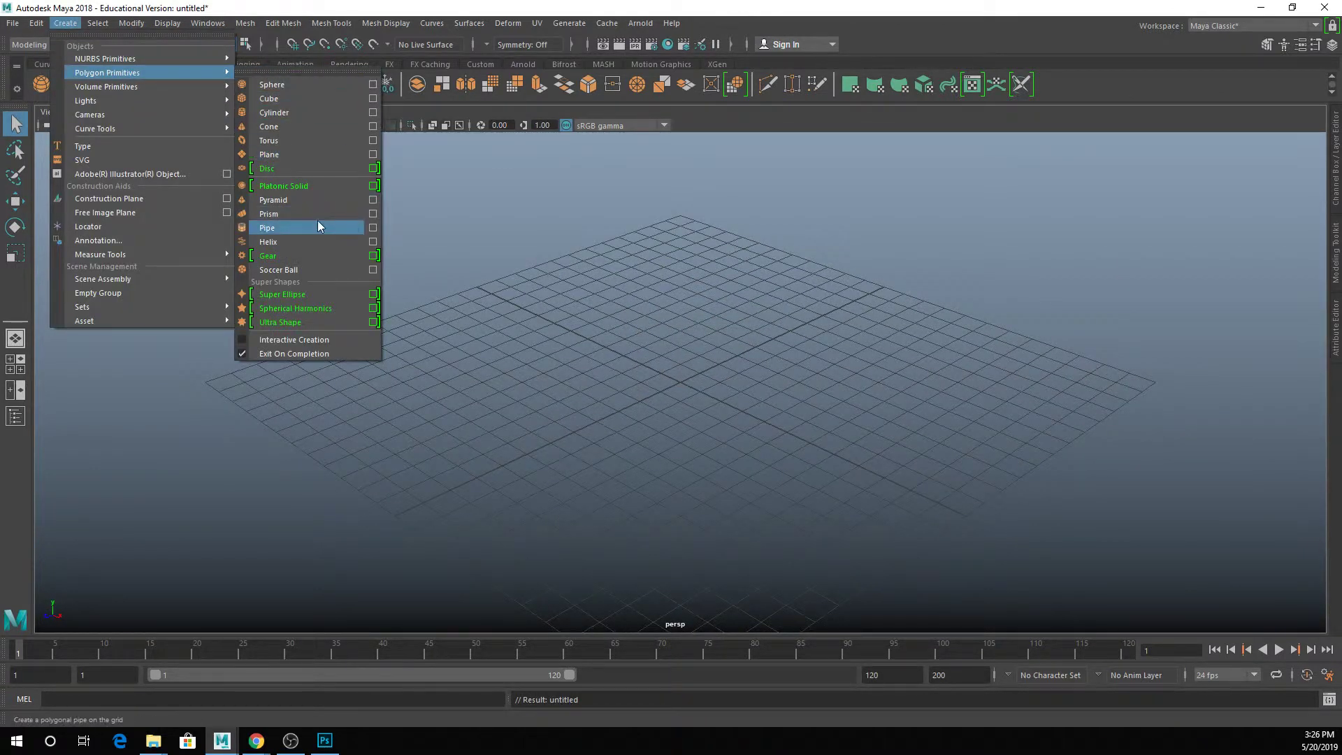
{"action": "left_click", "coordinate": [267, 338]}
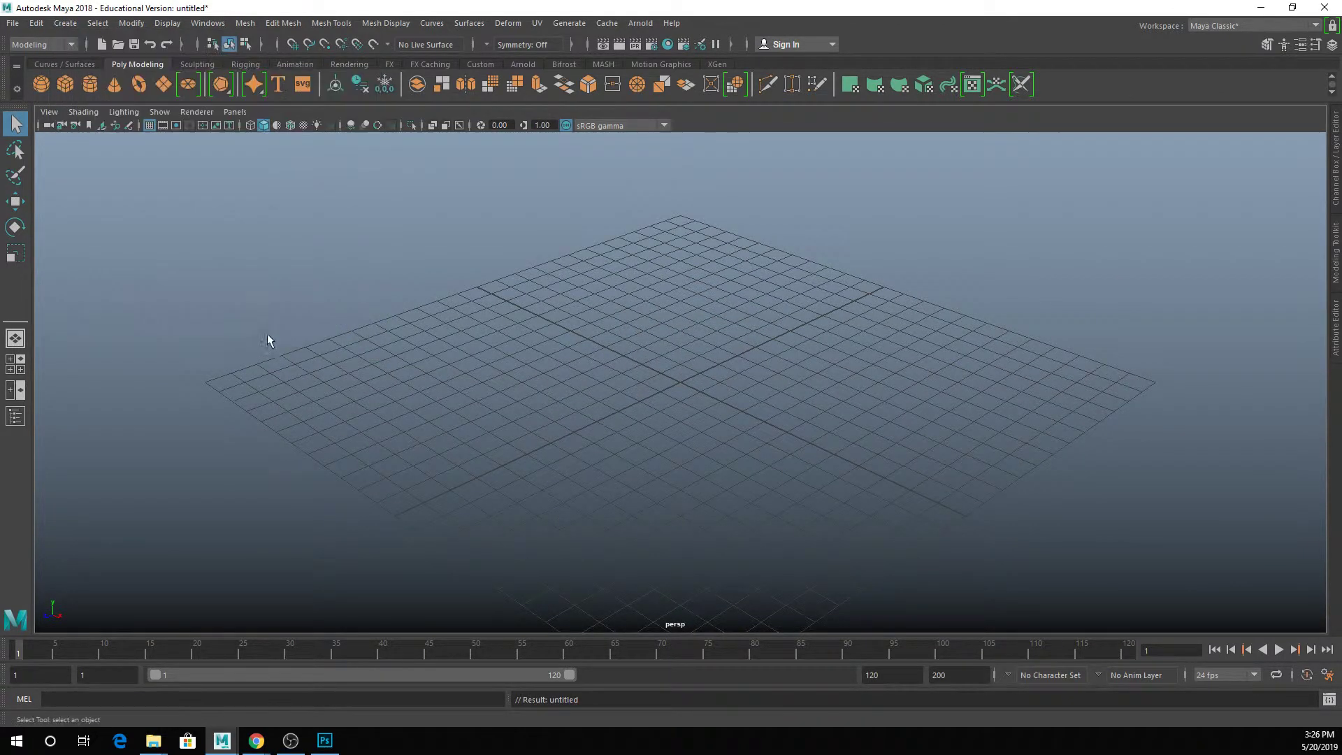
Step: Draw a polygon sphere of about 3.97 radius near the grid centre and set its axis and height subdivisions to 8
{"action": "left_click", "coordinate": [40, 83]}
{"action": "left_click_drag", "start_coordinate": [668, 383], "coordinate": [804, 428]}
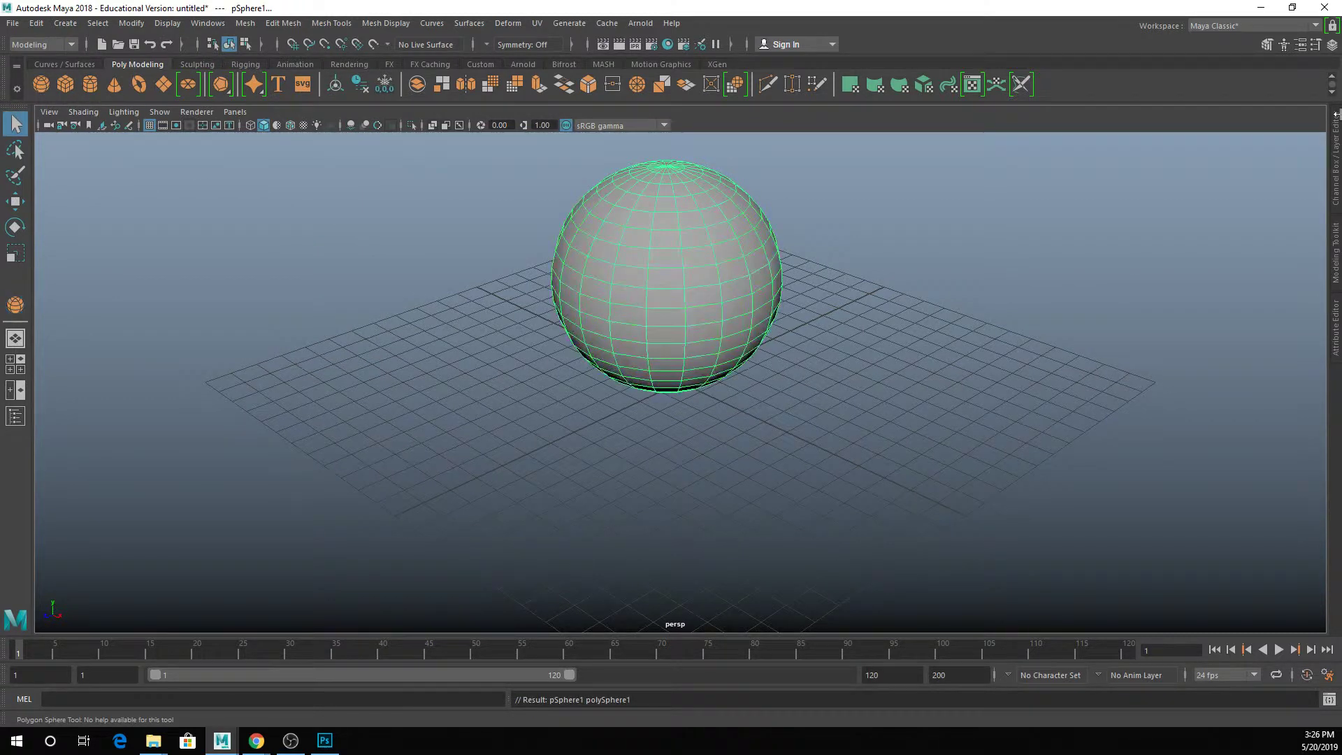
{"action": "left_click", "coordinate": [1333, 152]}
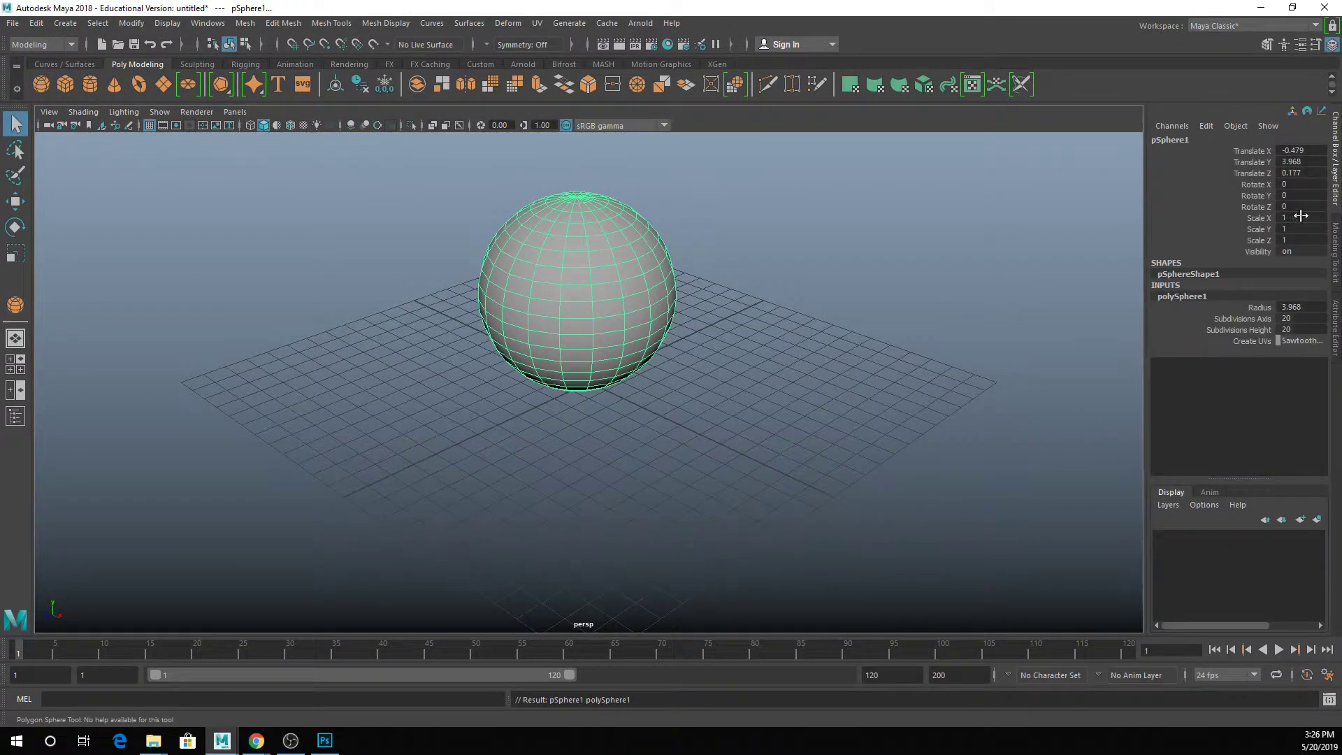
{"action": "left_click_drag", "start_coordinate": [1285, 318], "coordinate": [1284, 329]}
{"action": "type", "text": "8"}
{"action": "key", "text": "Return"}
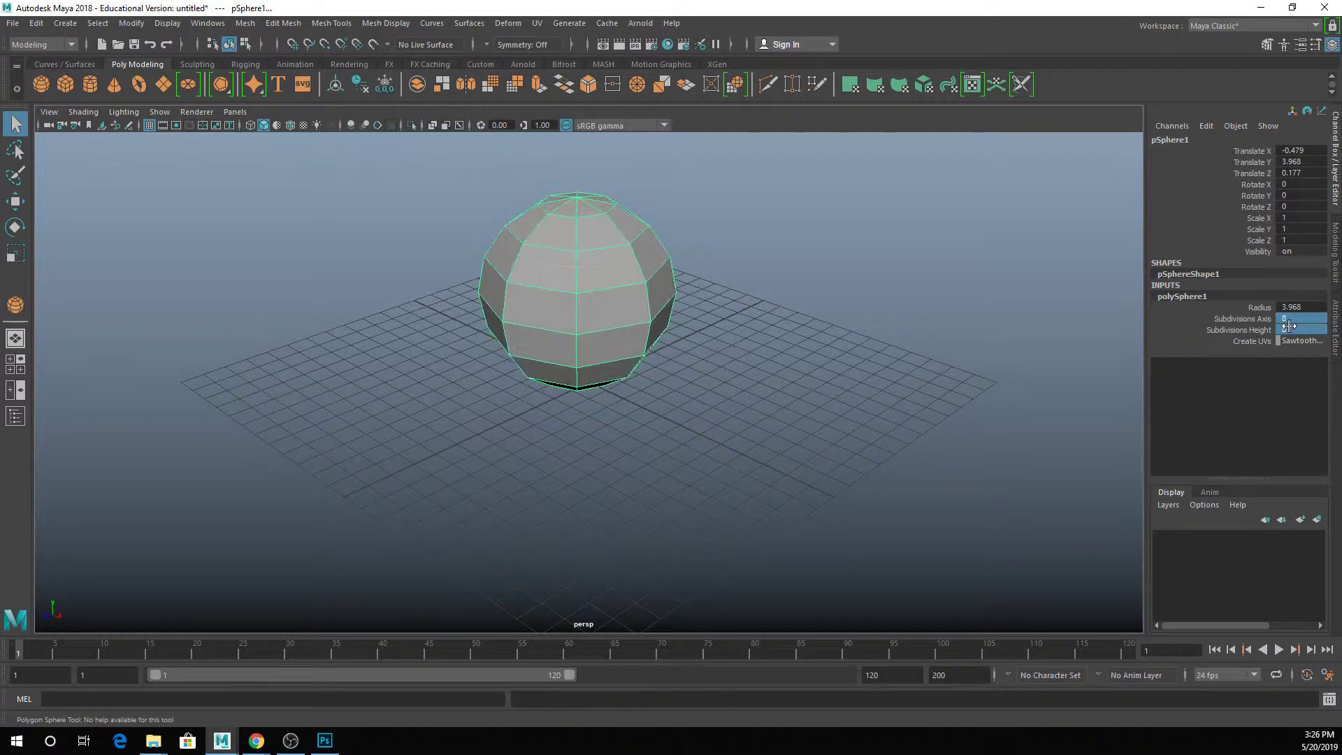
{"action": "left_click", "coordinate": [845, 462]}
{"action": "left_click_drag", "start_coordinate": [722, 321], "coordinate": [731, 488], "text": "alt"}
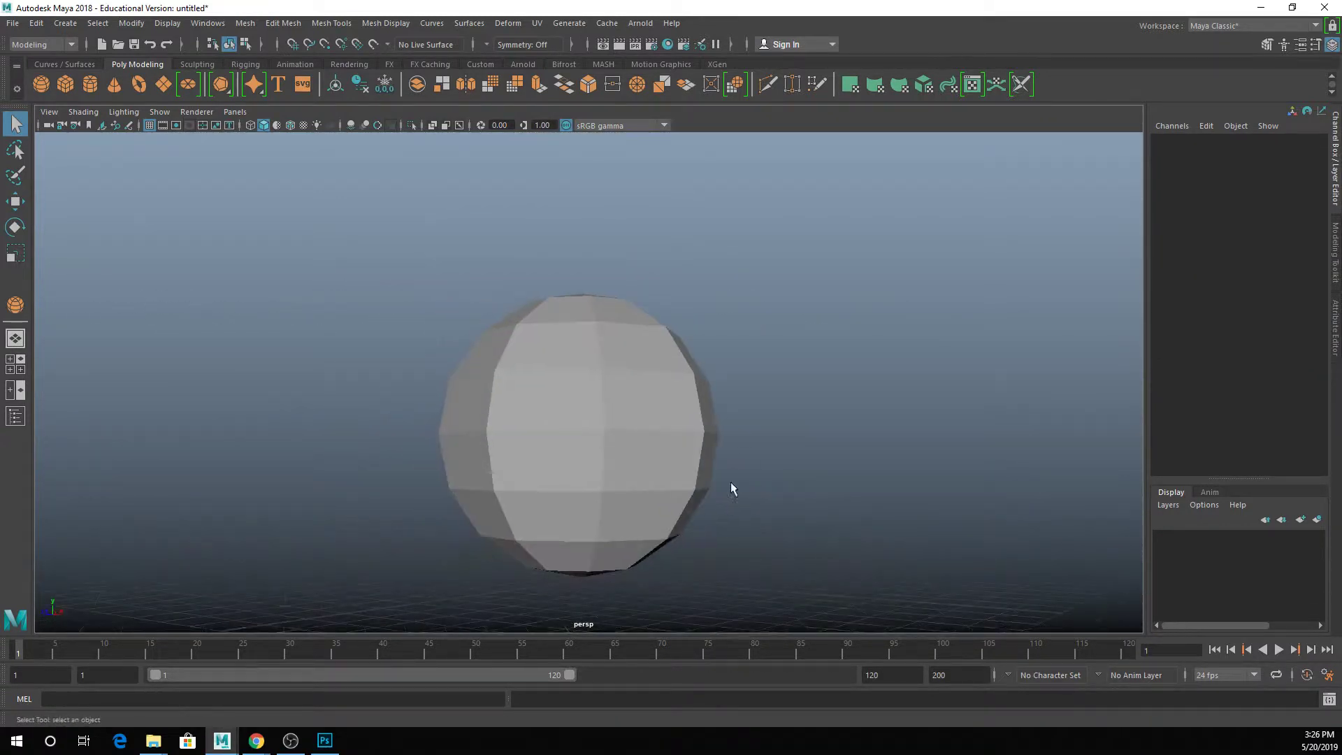
Step: Duplicate the low-poly sphere in object mode and move the copy beside the original, to about -8.59 in Z
{"action": "right_click", "coordinate": [581, 339]}
{"action": "right_click_drag", "start_coordinate": [584, 360], "coordinate": [577, 322]}
{"action": "left_click", "coordinate": [599, 339]}
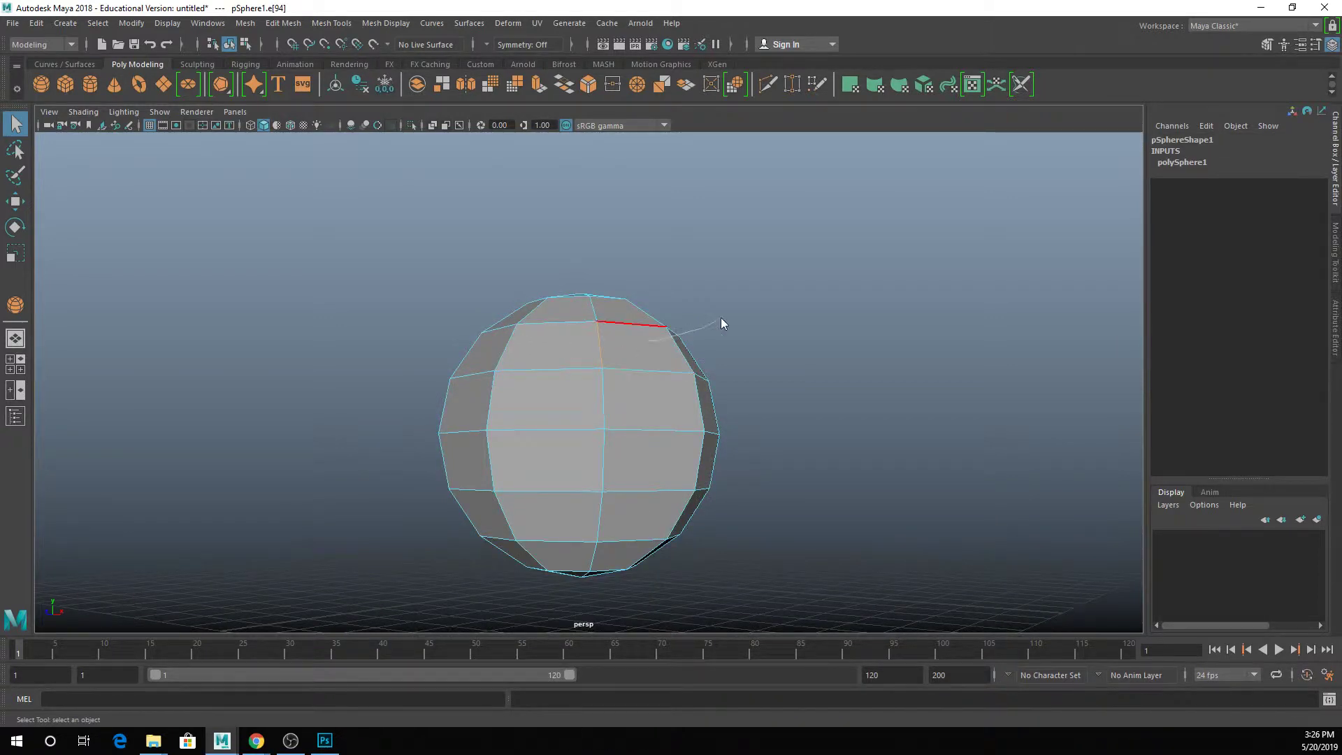
{"action": "right_click_drag", "start_coordinate": [614, 338], "coordinate": [667, 311]}
{"action": "key", "text": "ctrl+d"}
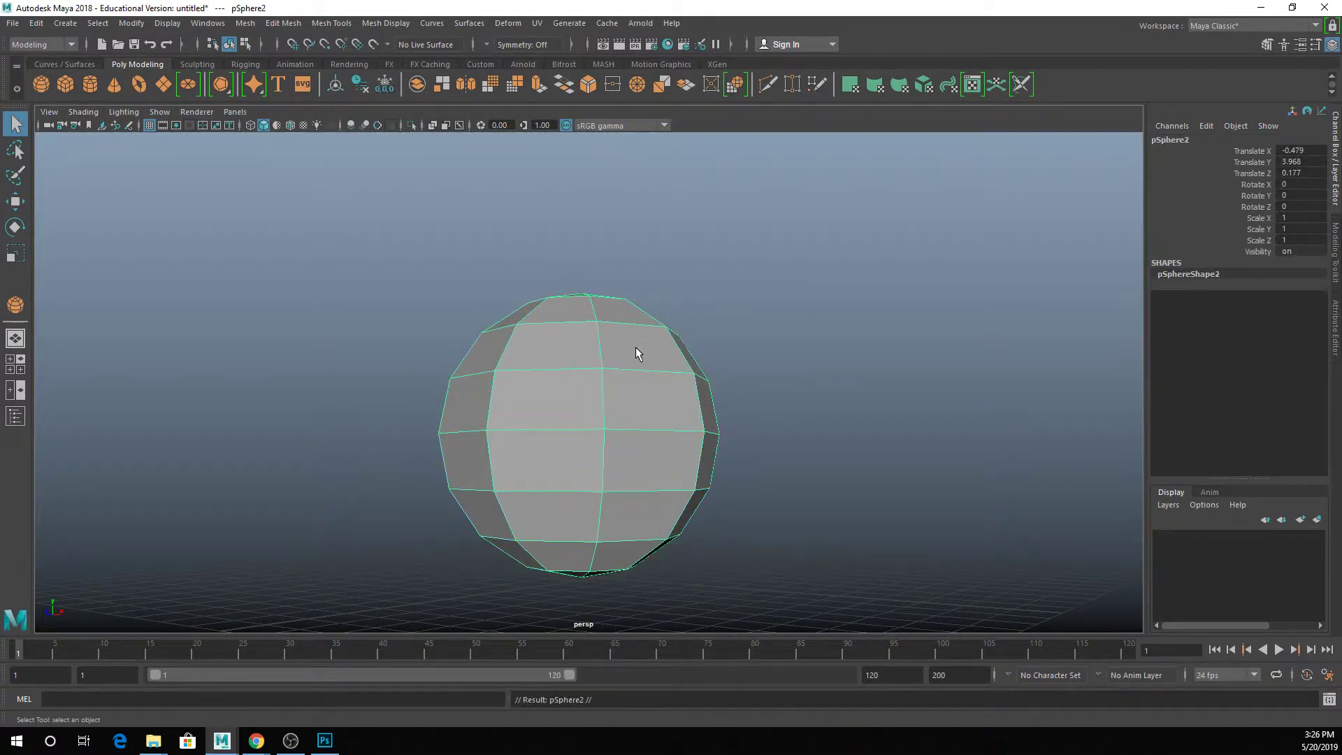
{"action": "key", "text": "w"}
{"action": "left_click_drag", "start_coordinate": [698, 459], "coordinate": [671, 447], "text": "alt"}
{"action": "key", "text": "q"}
{"action": "right_click_drag", "start_coordinate": [626, 338], "coordinate": [667, 318]}
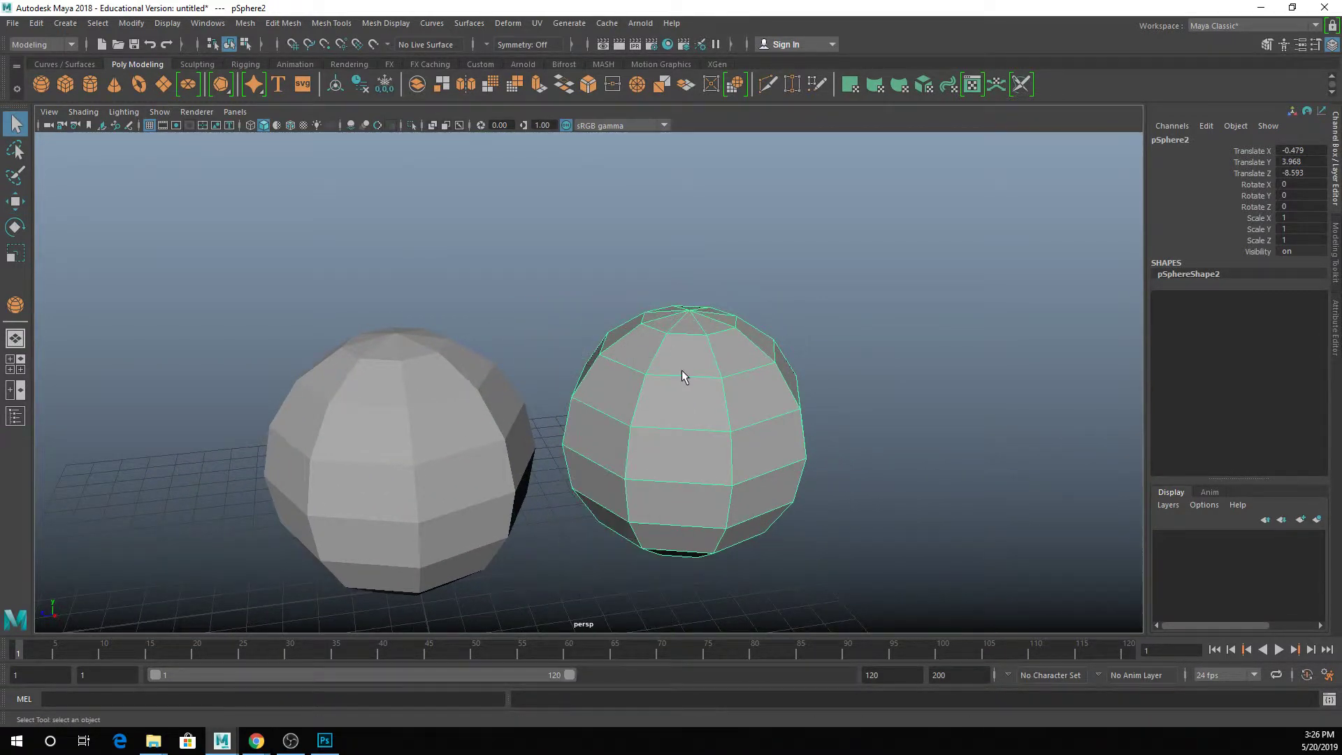
Step: Soften all edges of the duplicated sphere and compare its shading with the faceted original
{"action": "left_click", "coordinate": [368, 23]}
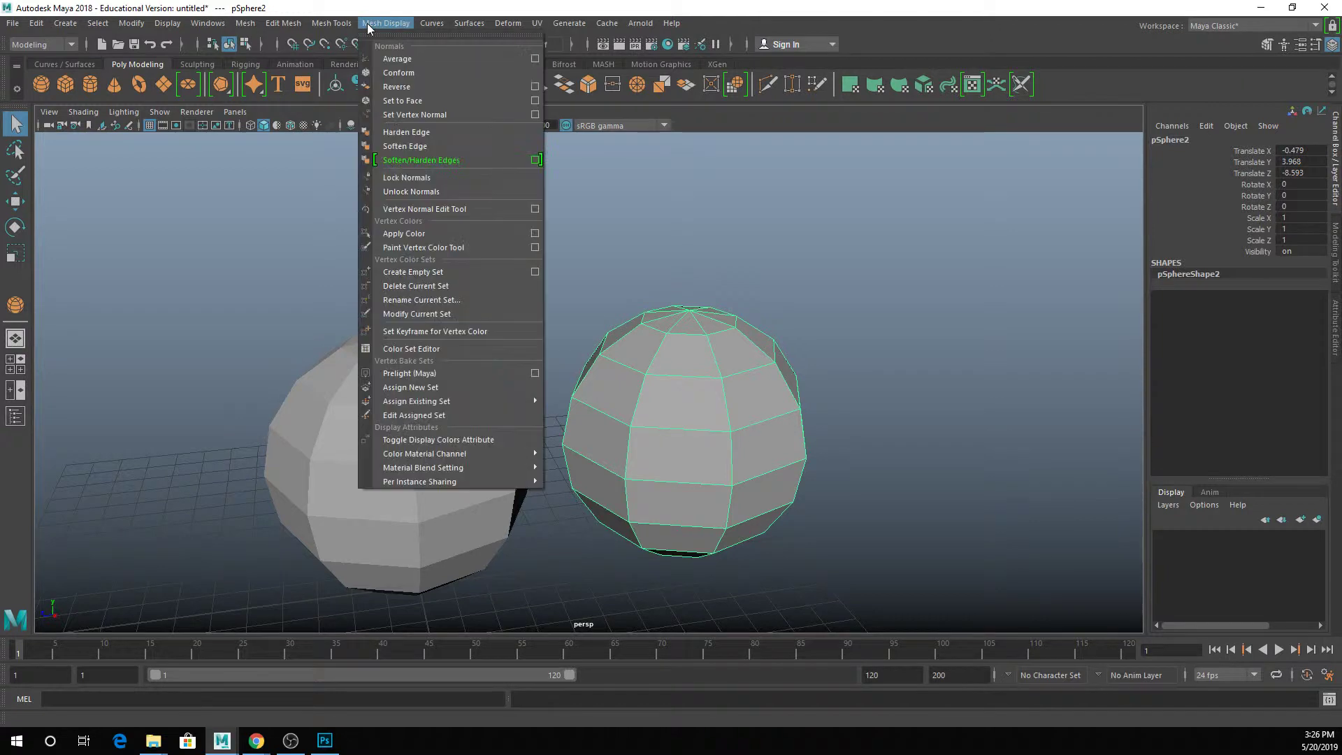
{"action": "left_click", "coordinate": [413, 148]}
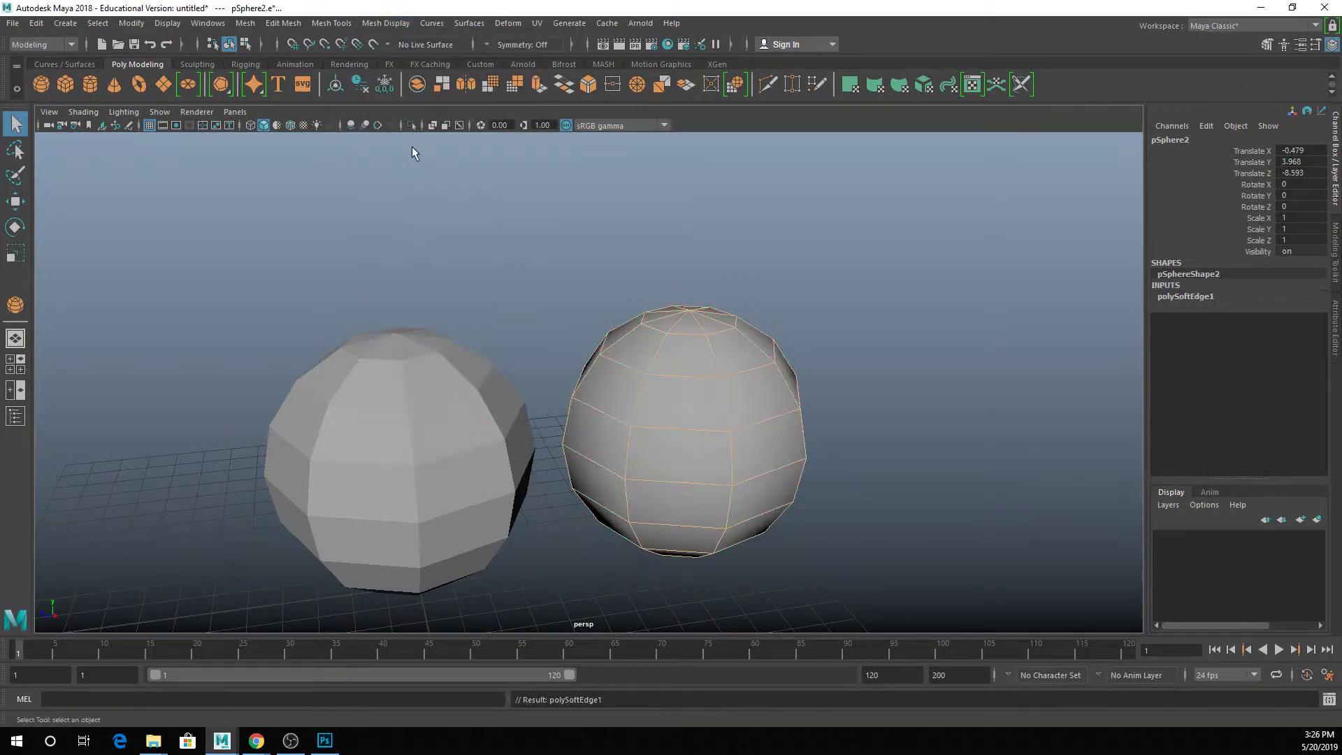
{"action": "left_click", "coordinate": [869, 325]}
{"action": "left_click_drag", "start_coordinate": [833, 382], "coordinate": [787, 566], "text": "alt"}
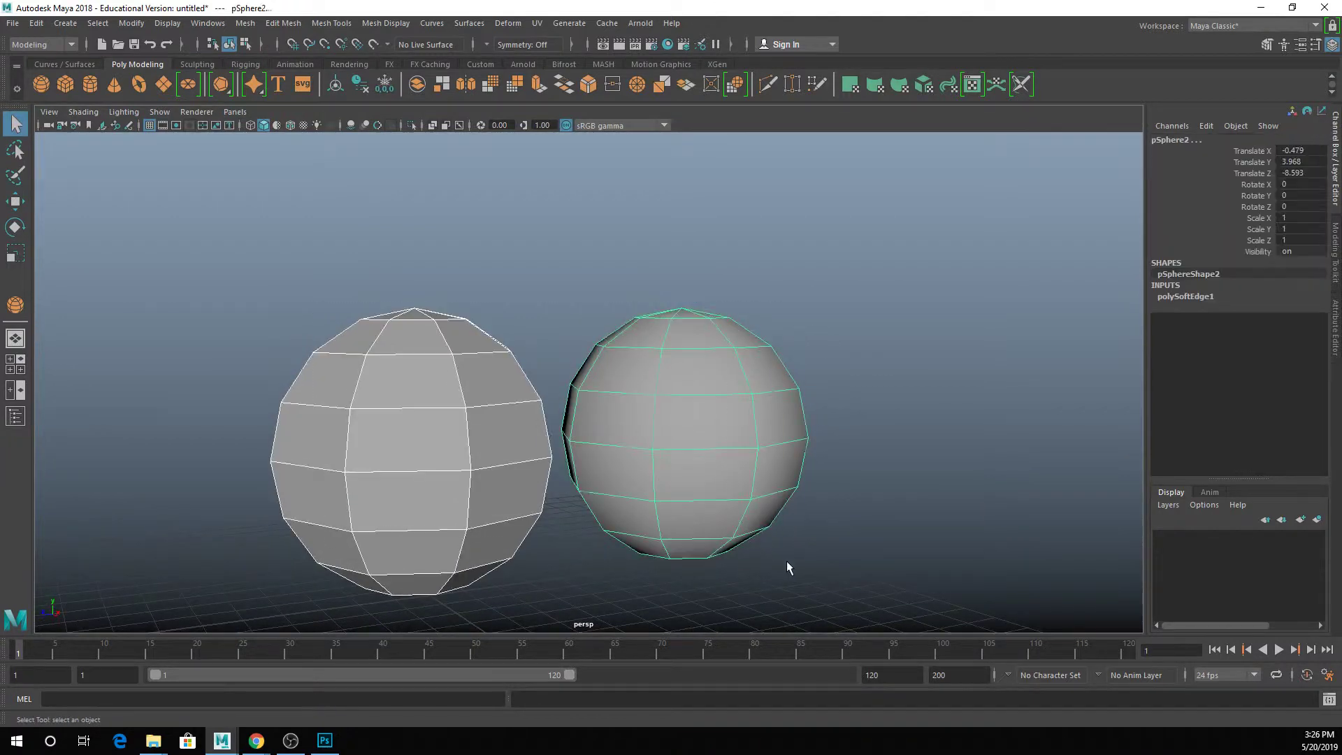
{"action": "left_click", "coordinate": [869, 299]}
{"action": "left_click_drag", "start_coordinate": [869, 299], "coordinate": [764, 364], "text": "alt"}
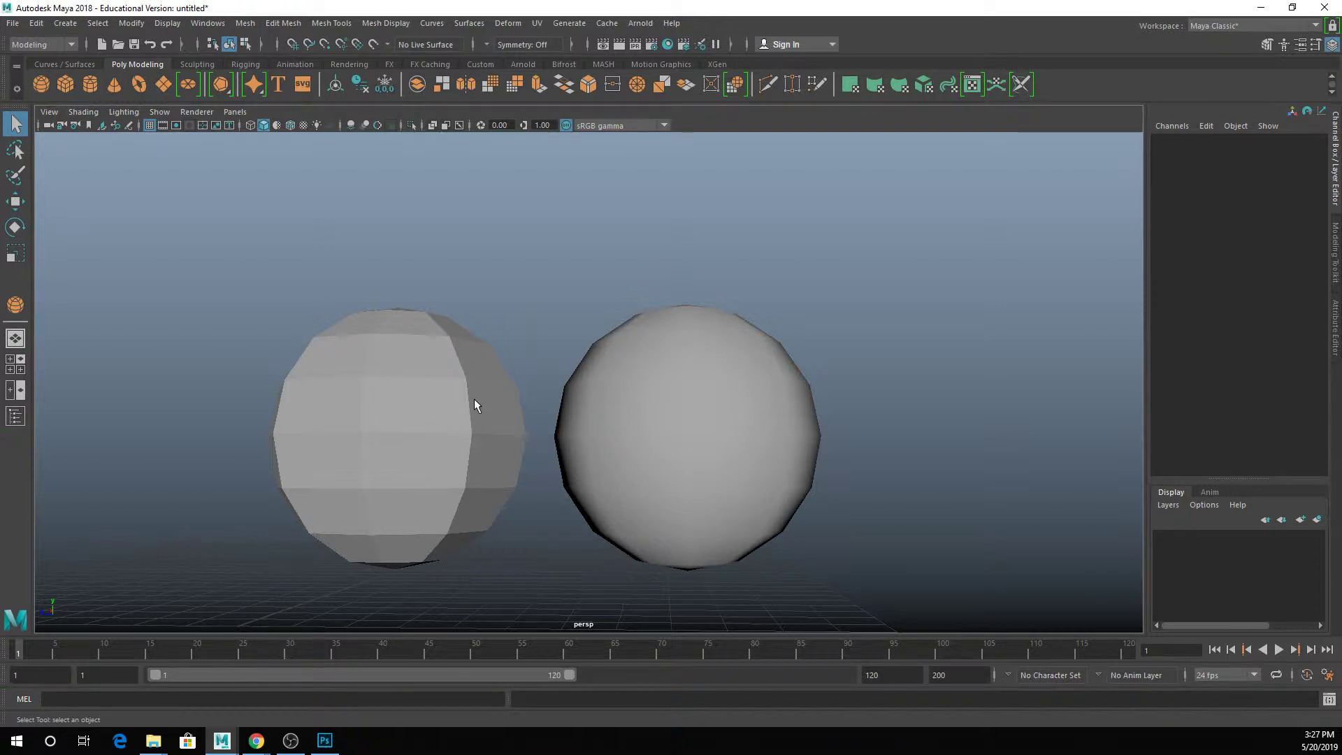
Step: Select the ring of vertical edges in the original sphere's upper band and apply Soften/Harden Edges to it
{"action": "right_click_drag", "start_coordinate": [474, 406], "coordinate": [485, 317]}
{"action": "left_click", "coordinate": [463, 358]}
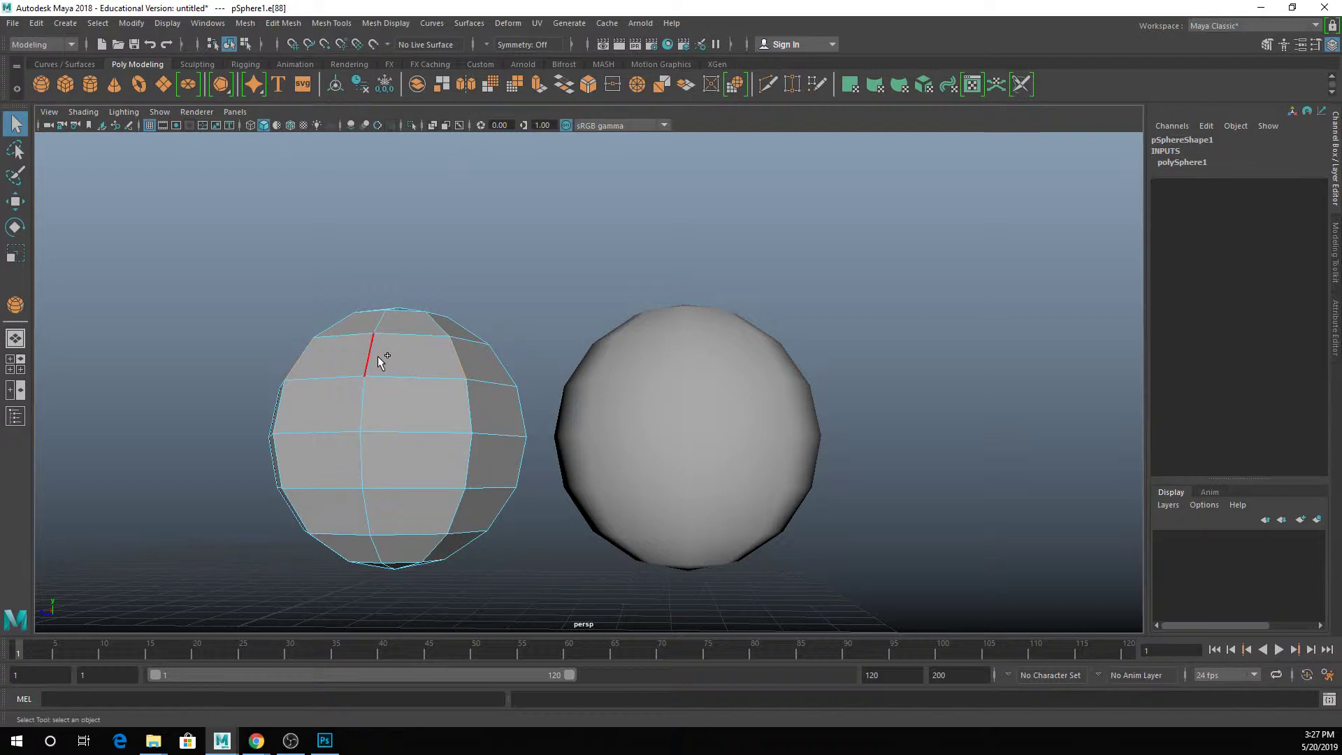
{"action": "double_click", "coordinate": [378, 357]}
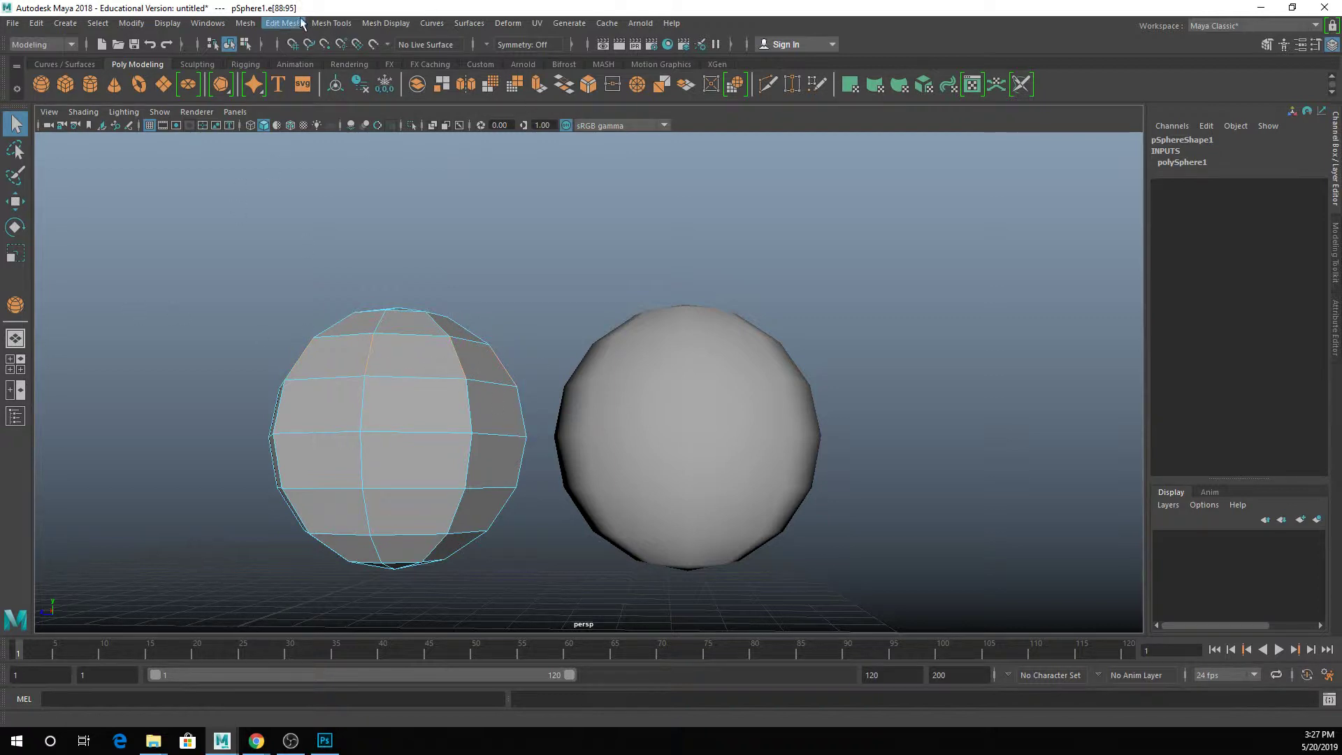
{"action": "left_click_drag", "start_coordinate": [422, 365], "coordinate": [303, 370], "text": "alt"}
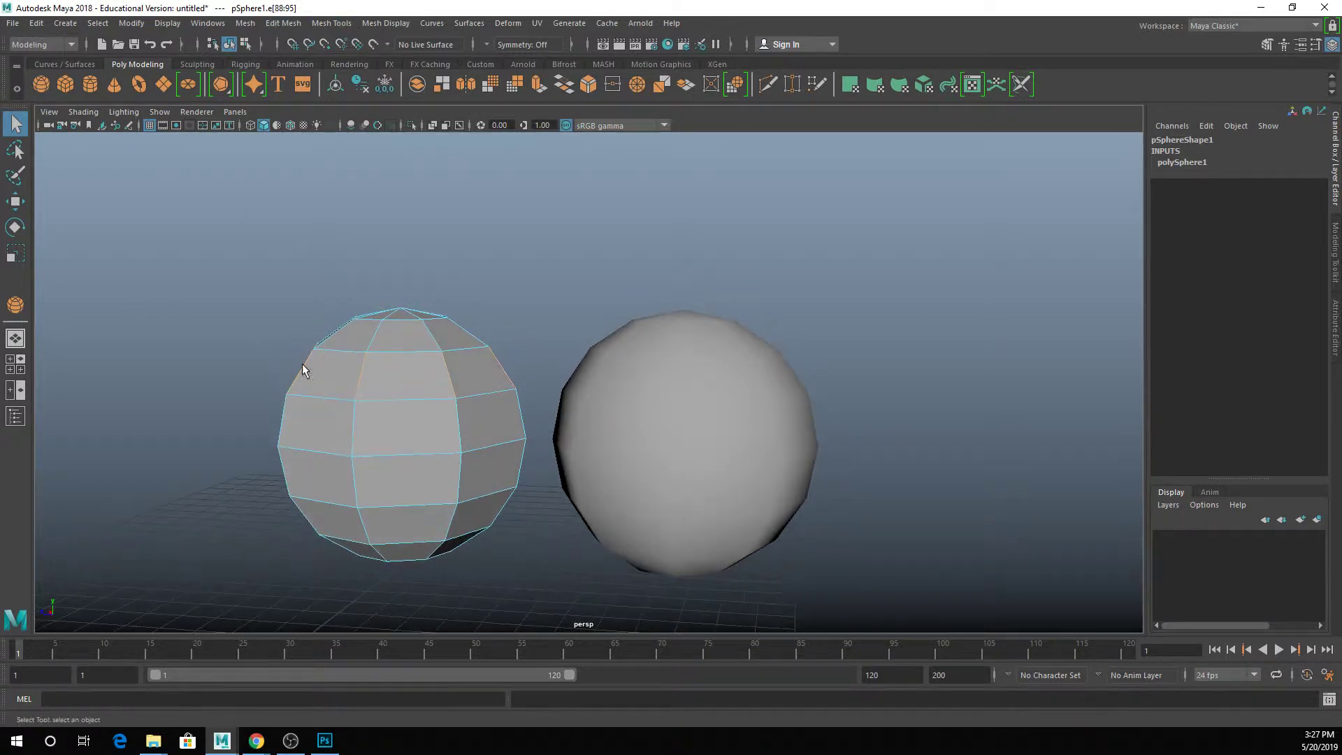
{"action": "left_click", "coordinate": [385, 23]}
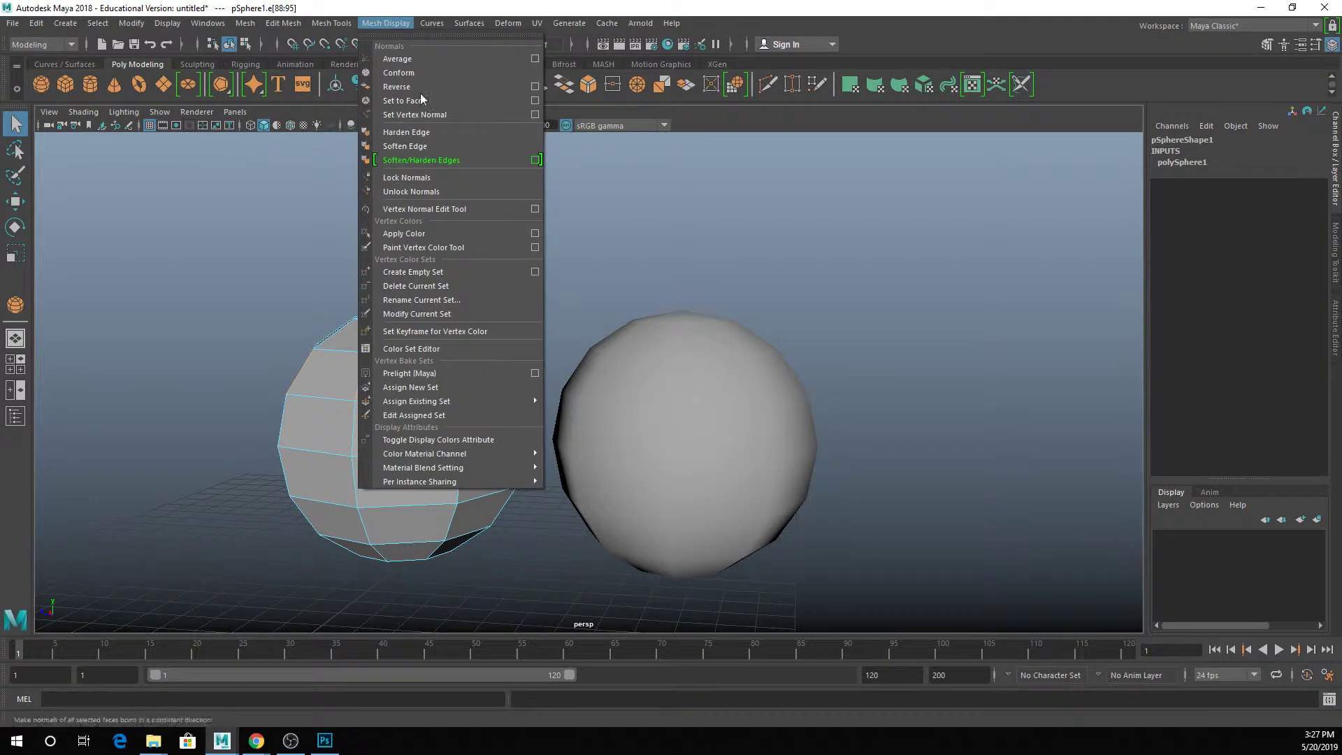
{"action": "left_click", "coordinate": [419, 160]}
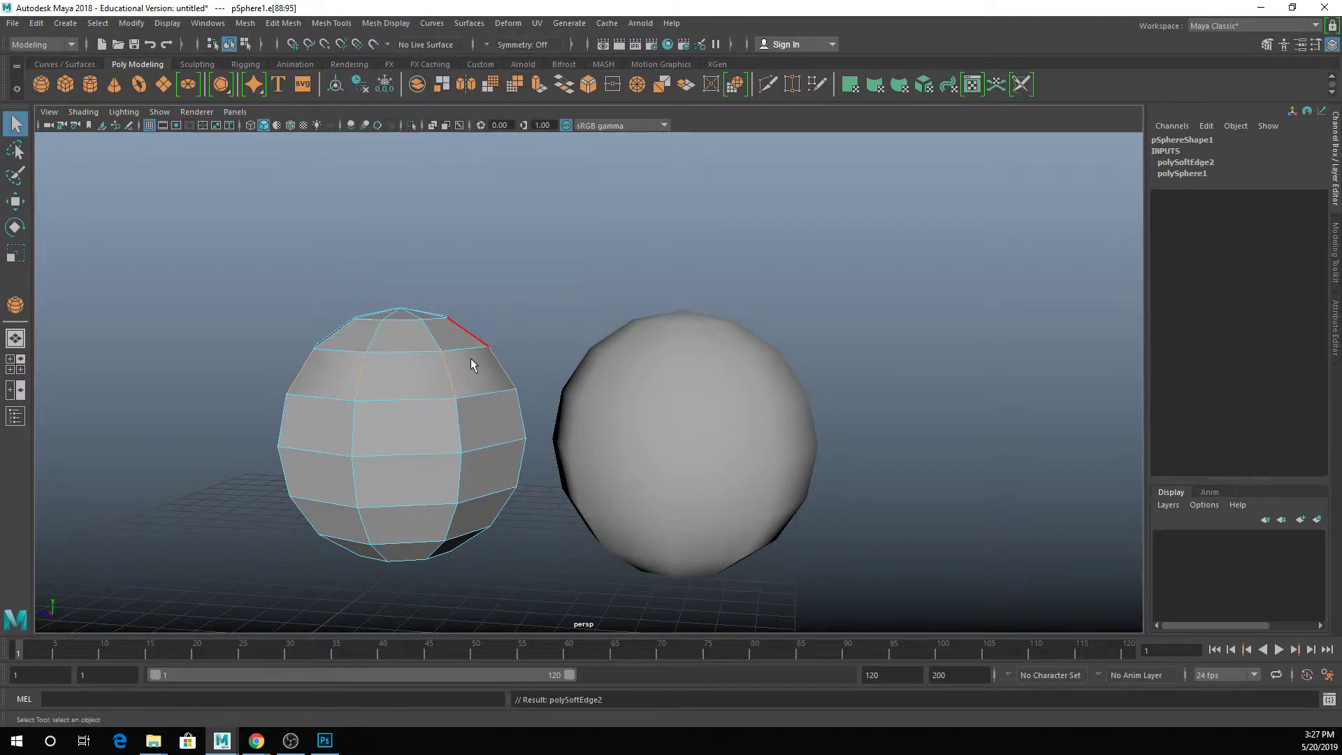
Step: Soften one vertical edge loop on the original sphere as well, return to object mode and compare both spheres' shading
{"action": "double_click", "coordinate": [458, 445]}
{"action": "key", "text": "g"}
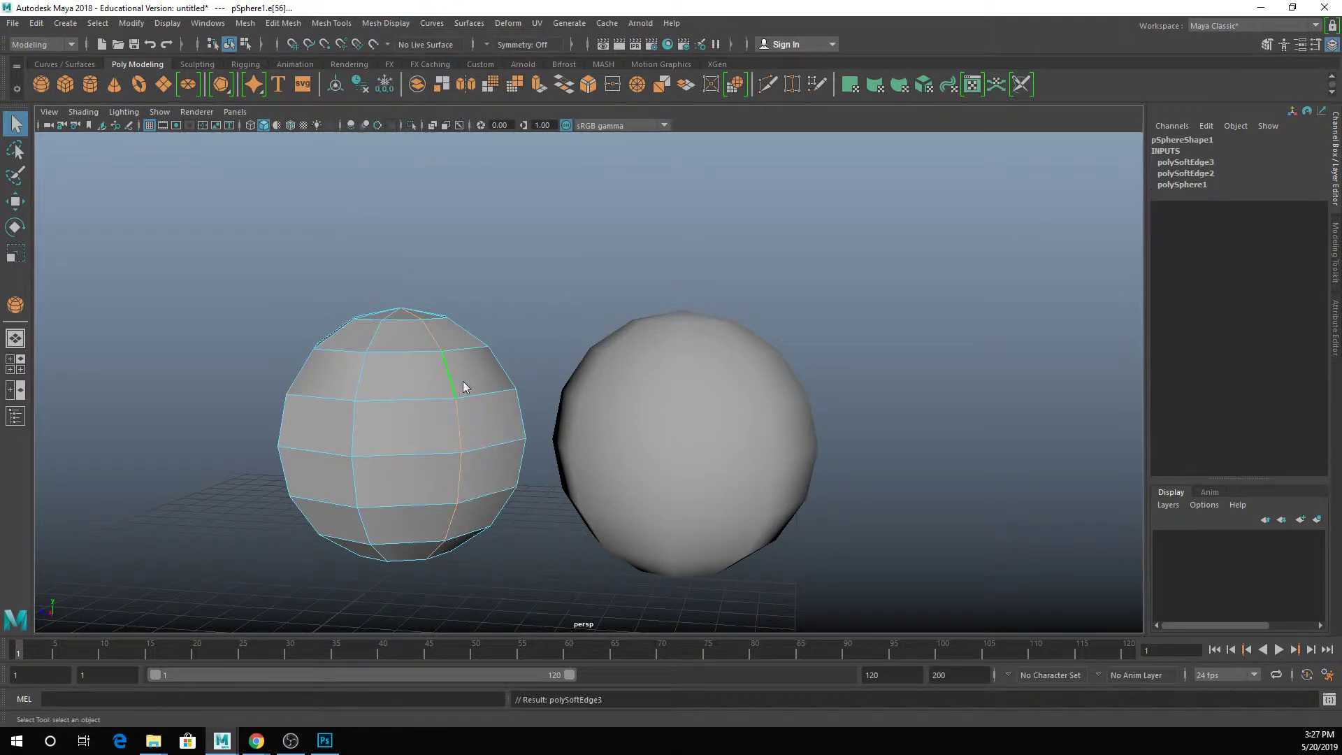
{"action": "right_click_drag", "start_coordinate": [464, 339], "coordinate": [521, 312]}
{"action": "mouse_move", "coordinate": [512, 427]}
{"action": "left_mouse_down", "text": "alt"}
{"action": "mouse_move", "coordinate": [476, 469]}
{"action": "mouse_move", "coordinate": [515, 418]}
{"action": "mouse_move", "coordinate": [494, 420]}
{"action": "left_mouse_up", "text": "alt"}
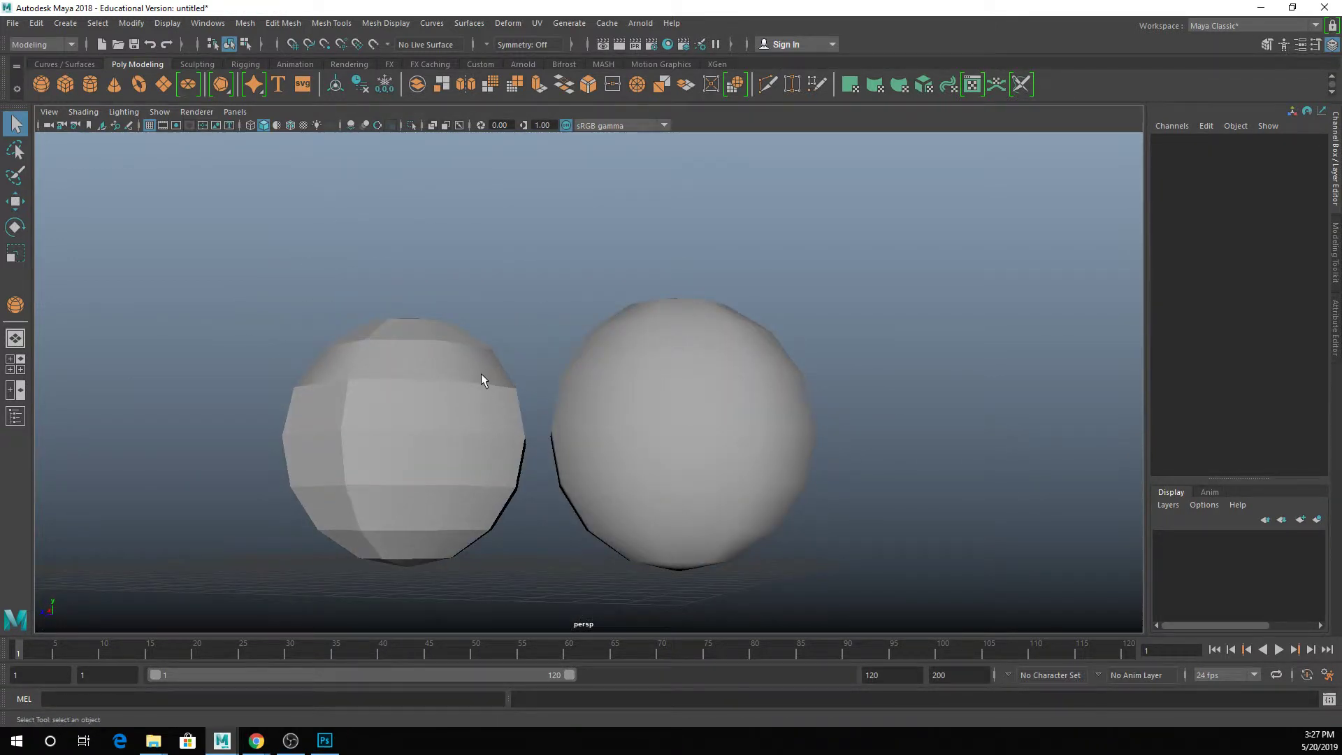
{"action": "mouse_move", "coordinate": [481, 373]}
{"action": "left_mouse_down", "text": "alt"}
{"action": "mouse_move", "coordinate": [513, 392]}
{"action": "mouse_move", "coordinate": [458, 399]}
{"action": "mouse_move", "coordinate": [455, 375]}
{"action": "left_mouse_up", "text": "alt"}
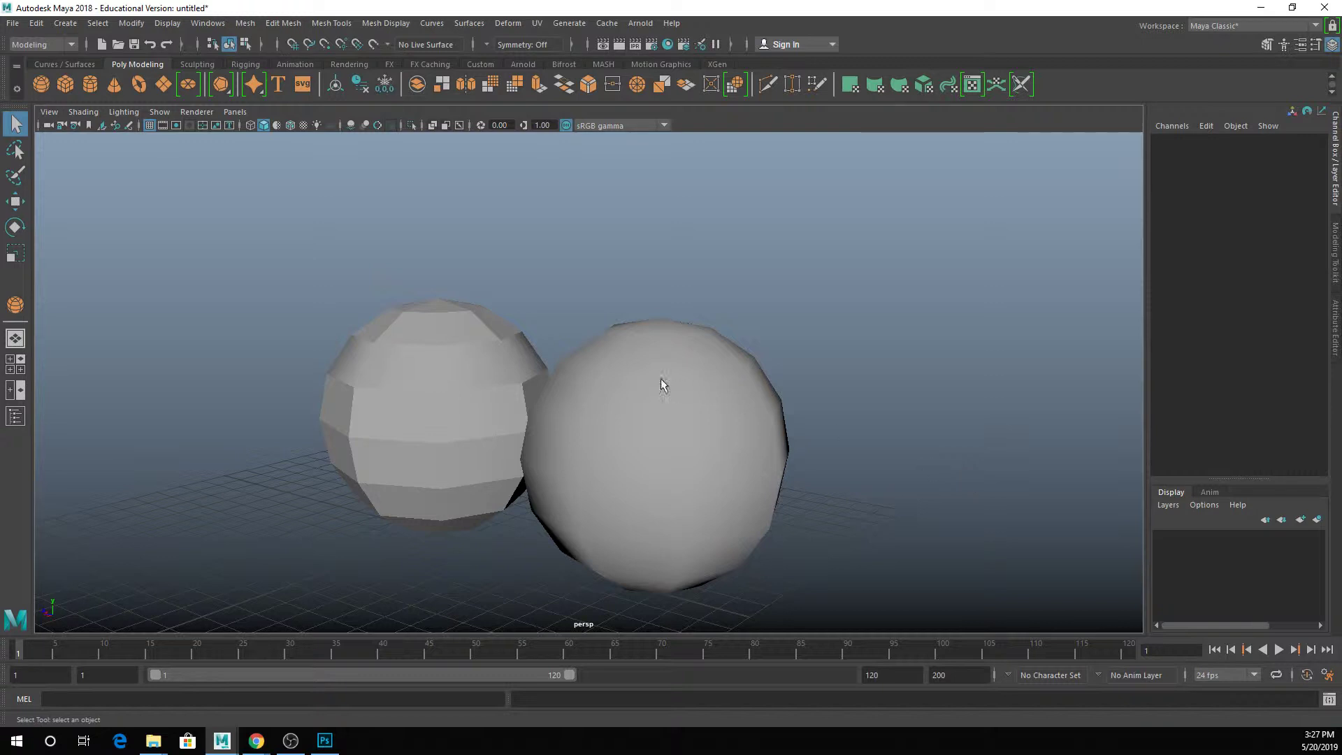
Step: Inspect both spheres' edges and shading side by side, and start a new empty scene in place of the current one
{"action": "left_click_drag", "start_coordinate": [405, 258], "coordinate": [573, 476]}
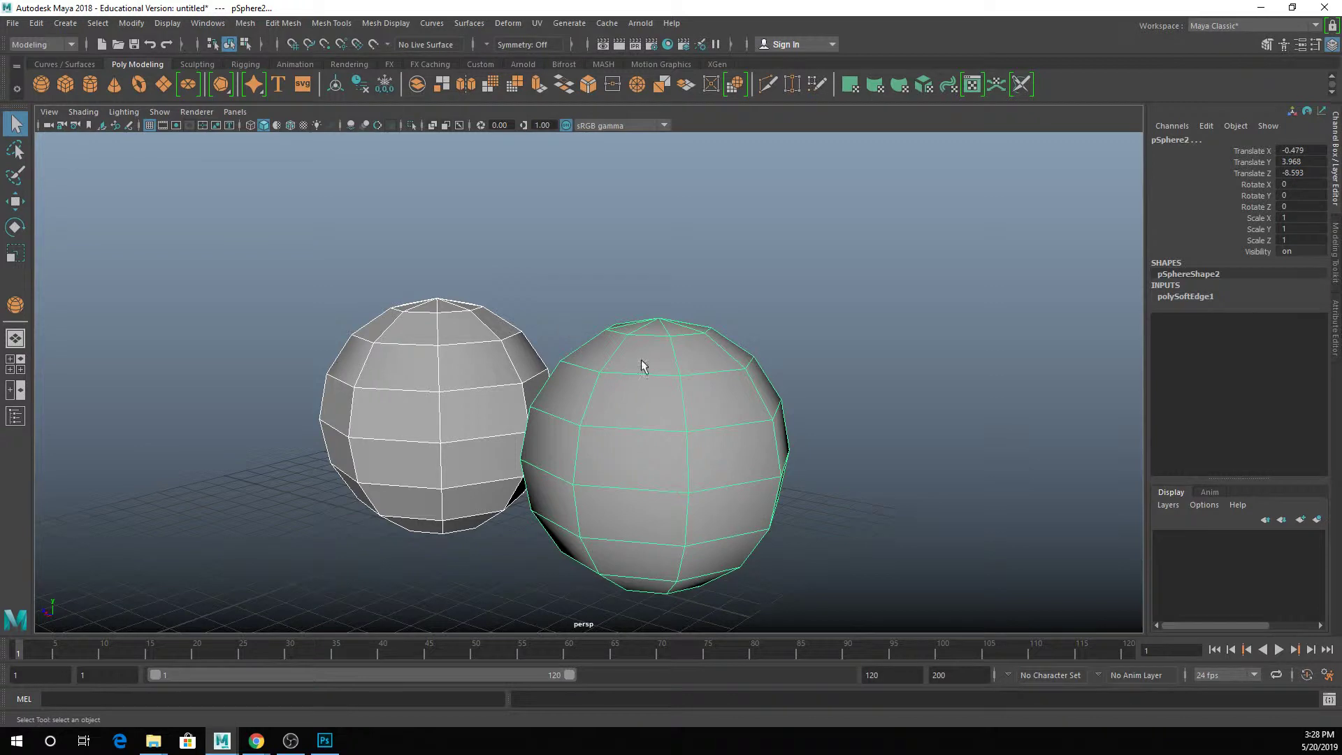
{"action": "left_click", "coordinate": [696, 271]}
{"action": "scroll", "coordinate": [696, 271], "scroll_direction": "down", "scroll_amount": 2}
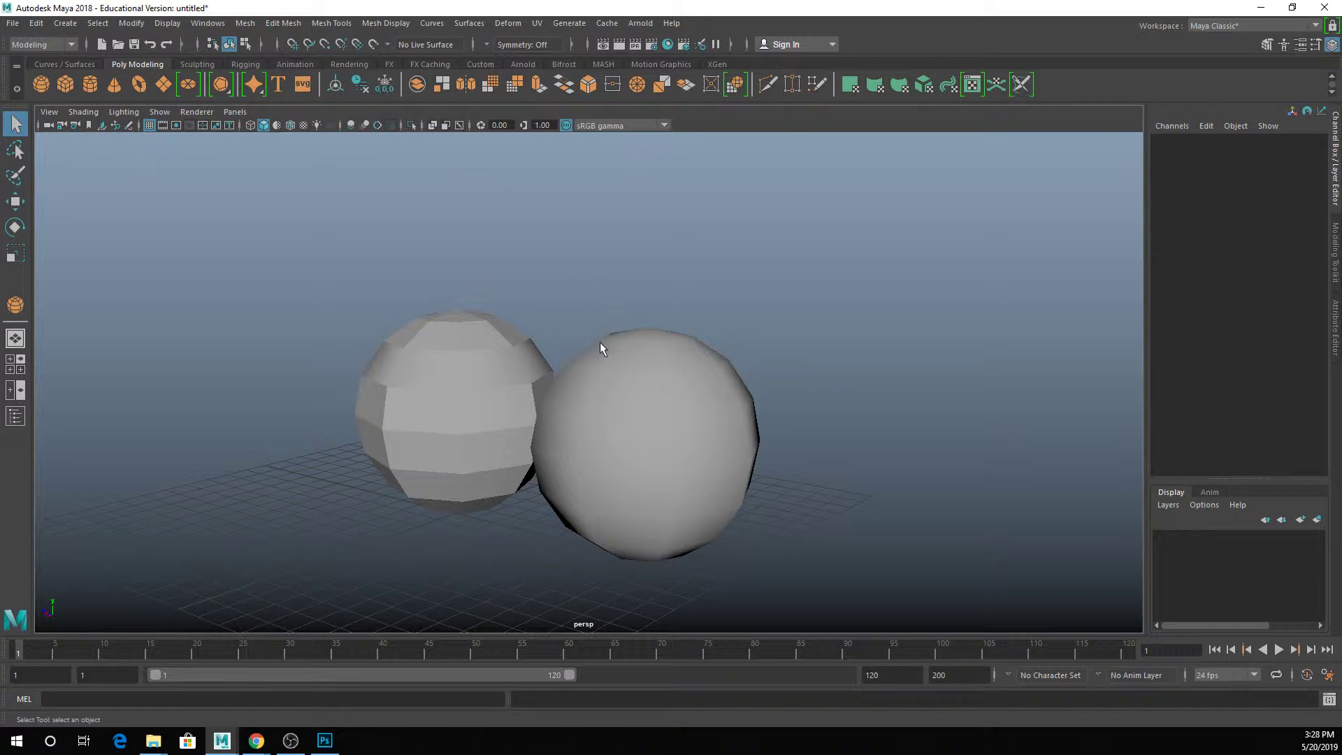
{"action": "key", "text": "ctrl+n"}
{"action": "left_click", "coordinate": [649, 374]}
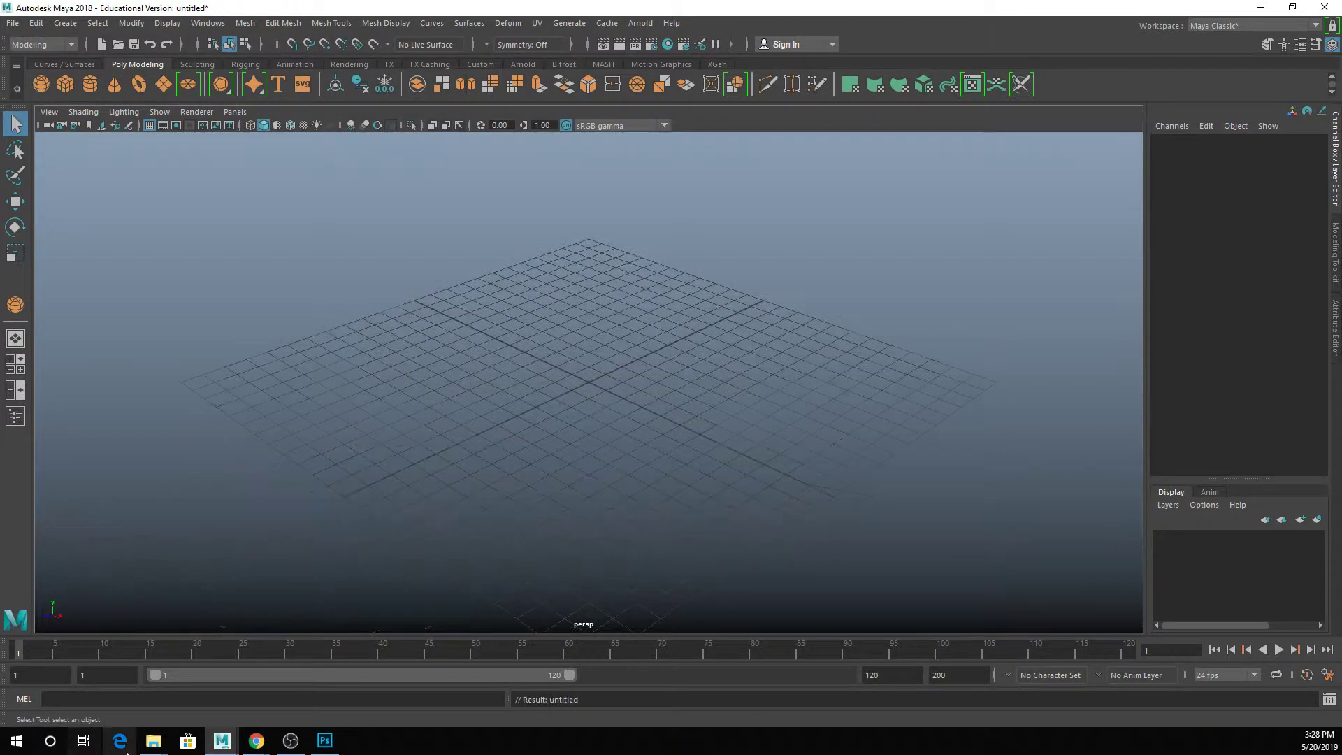
Step: Switch to File Explorer, return to the gradebook downloads folder and extract the CGI2 Final Project and Prepro submission archive
{"action": "mouse_move", "coordinate": [153, 741]}
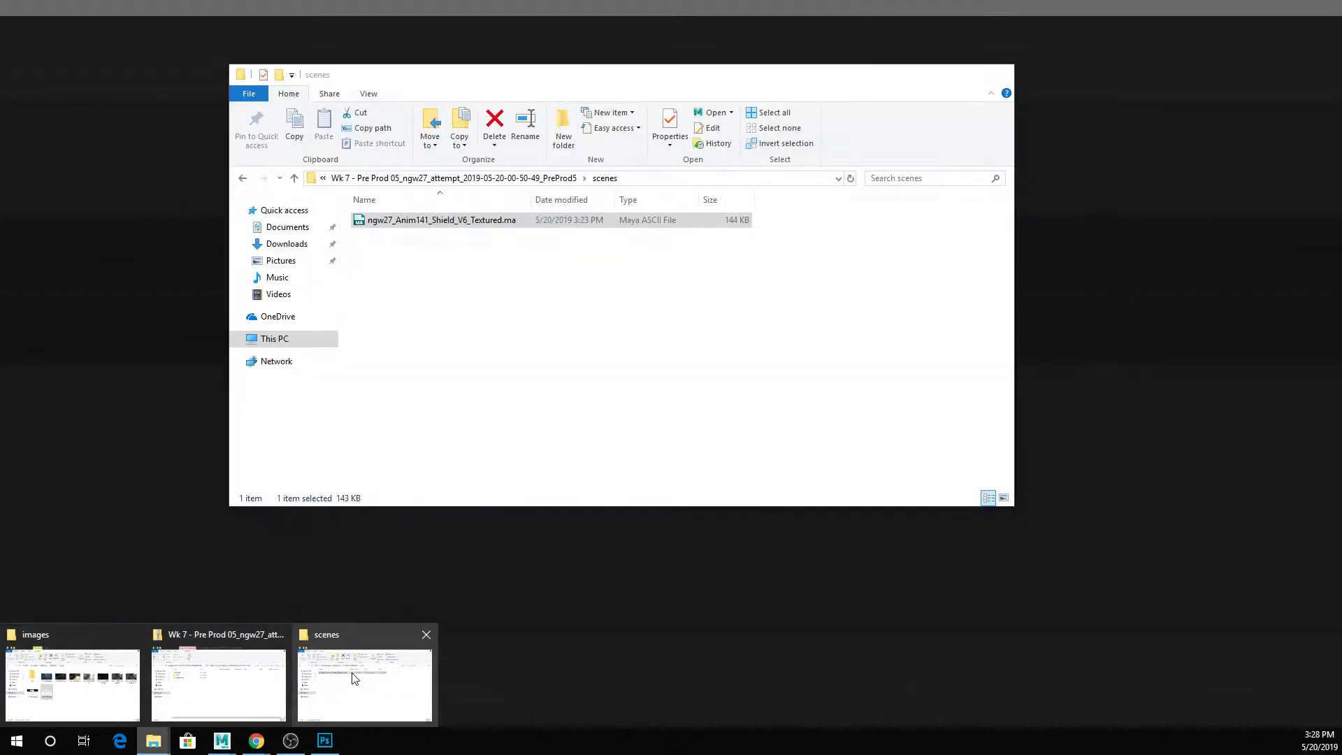
{"action": "left_click", "coordinate": [353, 678]}
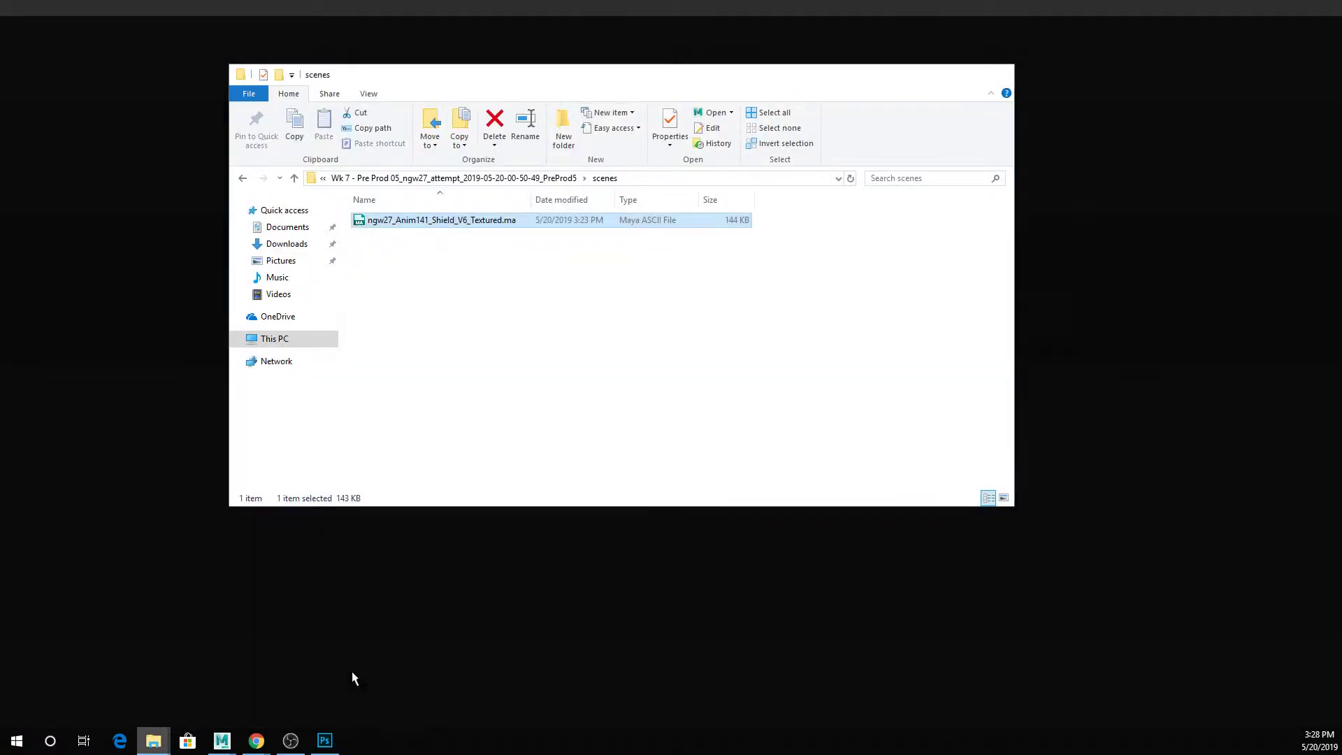
{"action": "left_click", "coordinate": [500, 183]}
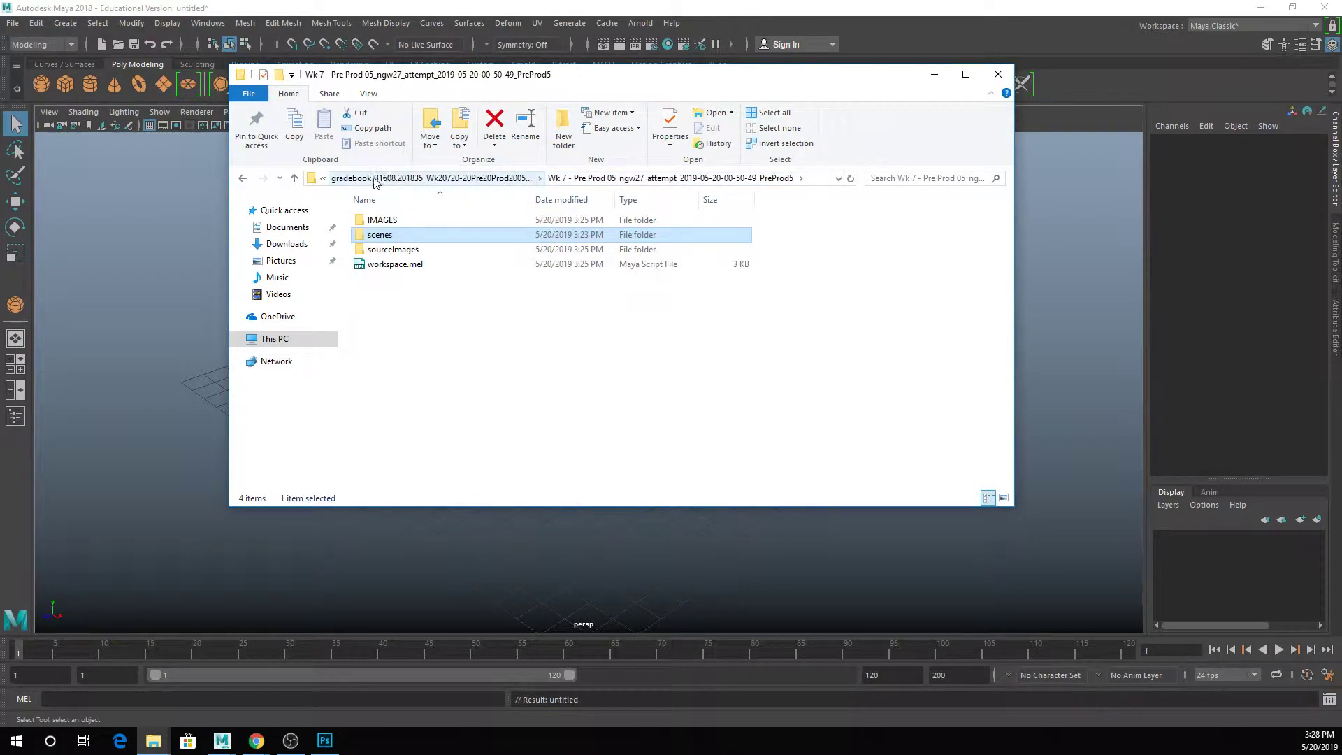
{"action": "left_click", "coordinate": [362, 179]}
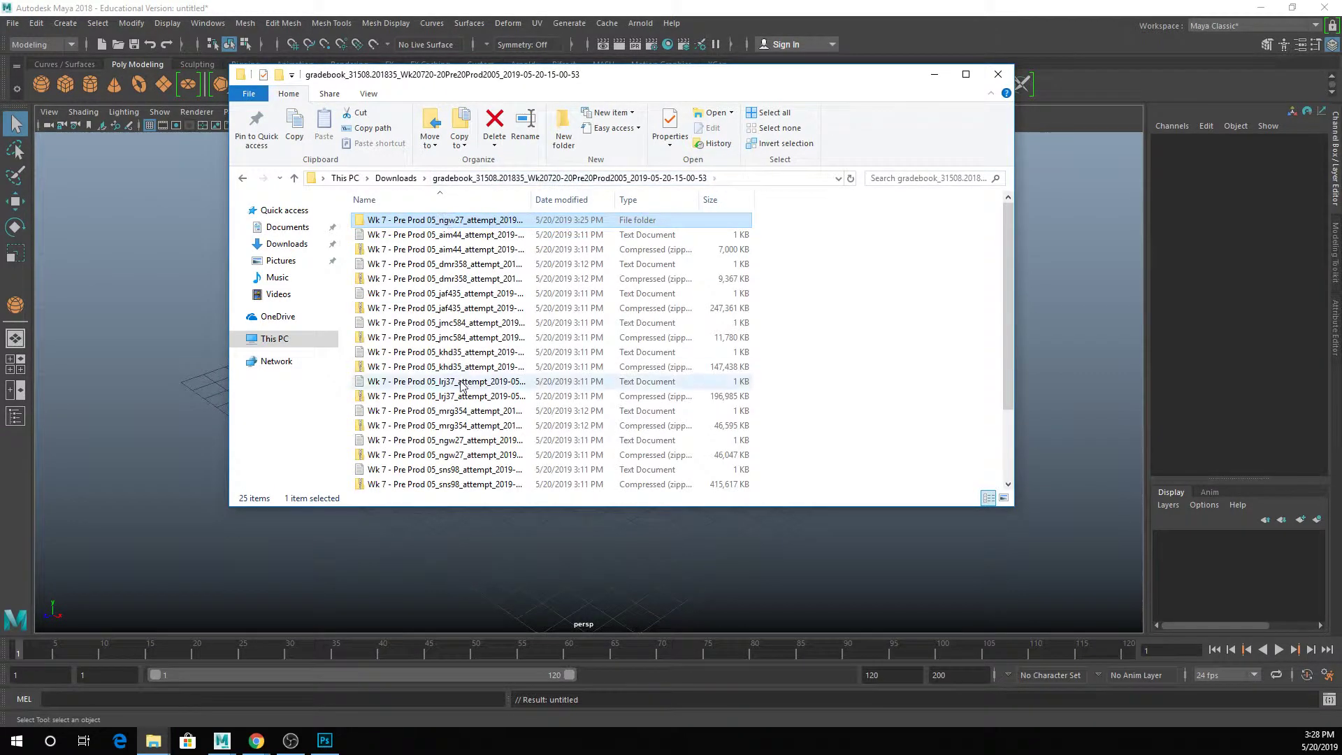
{"action": "scroll", "coordinate": [461, 384], "scroll_direction": "down", "scroll_amount": 2}
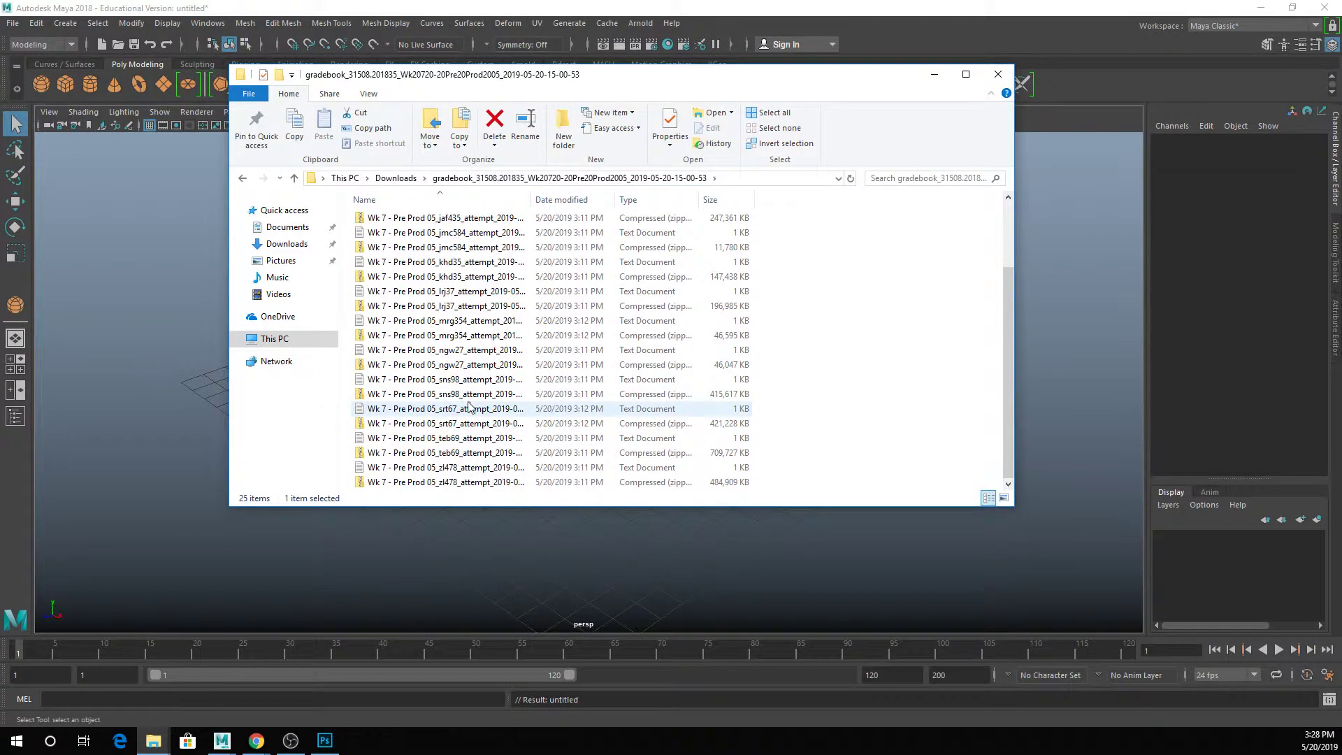
{"action": "double_click", "coordinate": [447, 393]}
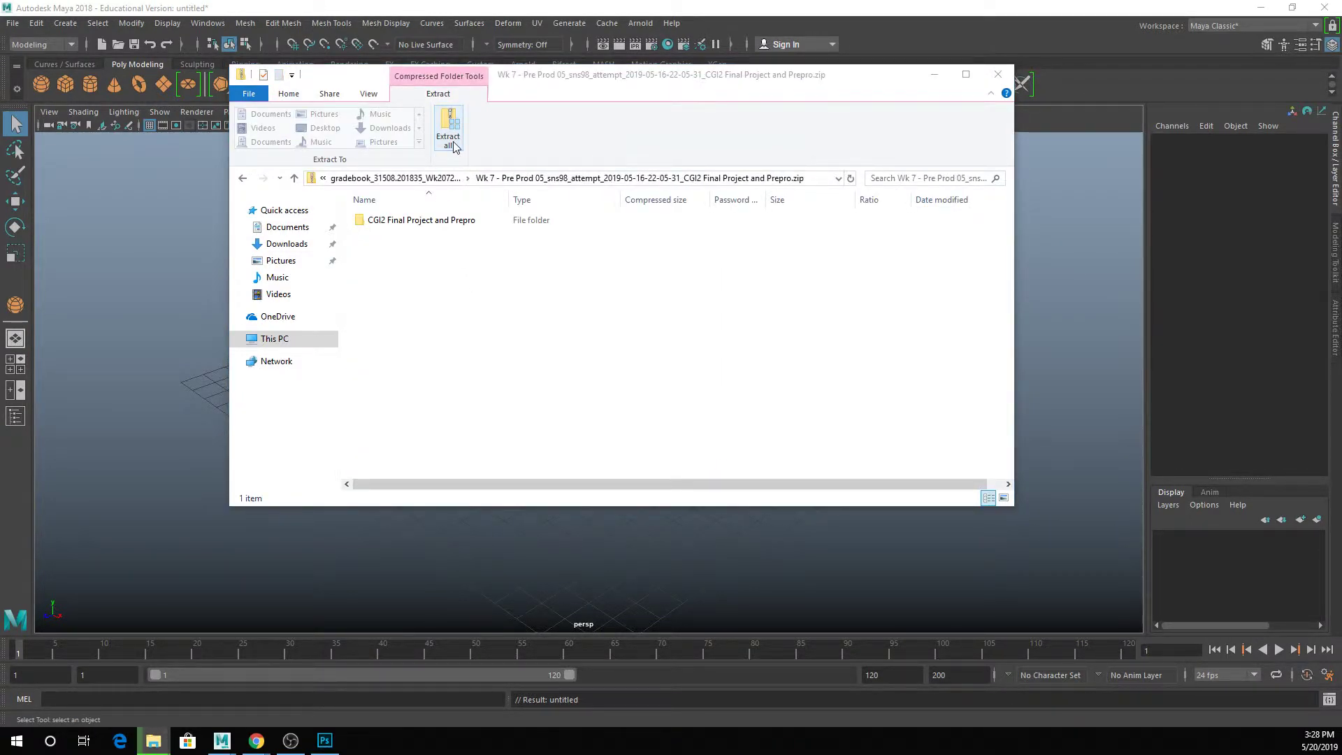
{"action": "left_click", "coordinate": [453, 141]}
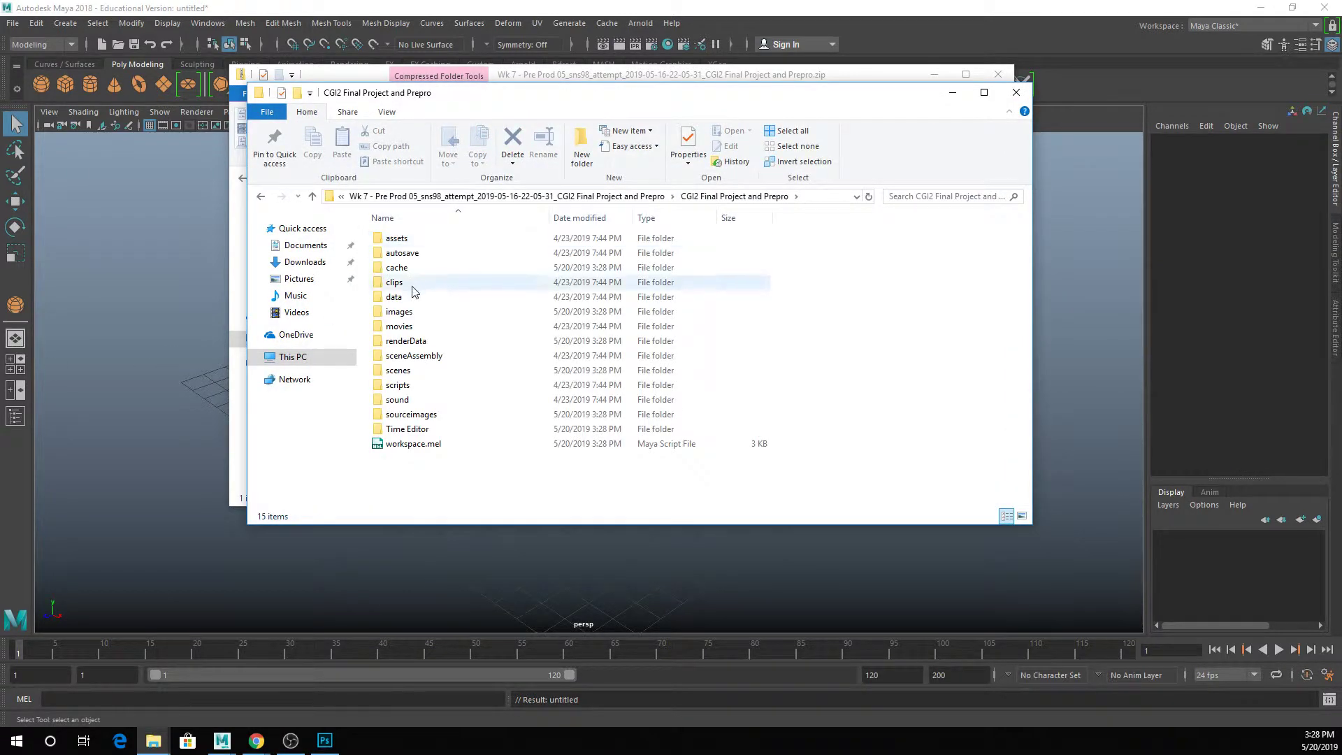
Step: Place day_01.png and day_02.png from the extracted project's images folder as layers in the FreeRender1.jpeg document in Photoshop
{"action": "double_click", "coordinate": [432, 311]}
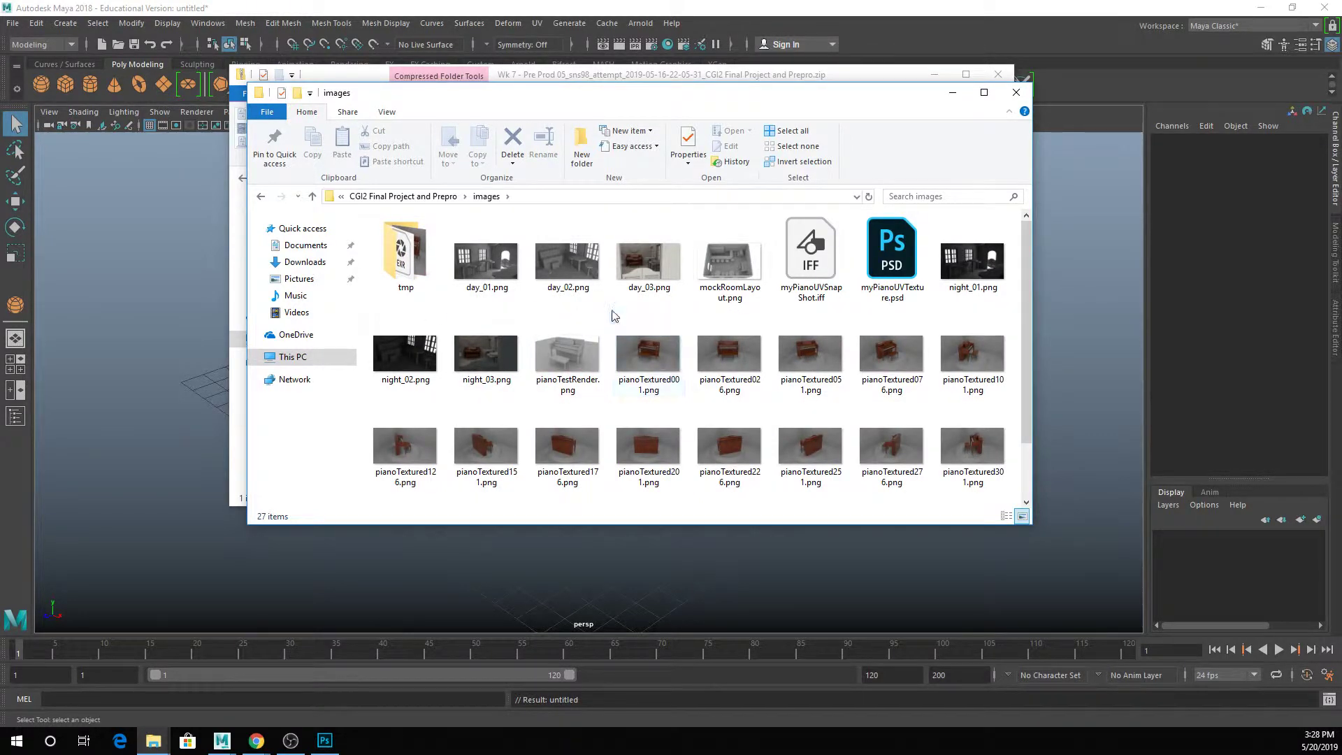
{"action": "left_click", "coordinate": [553, 278]}
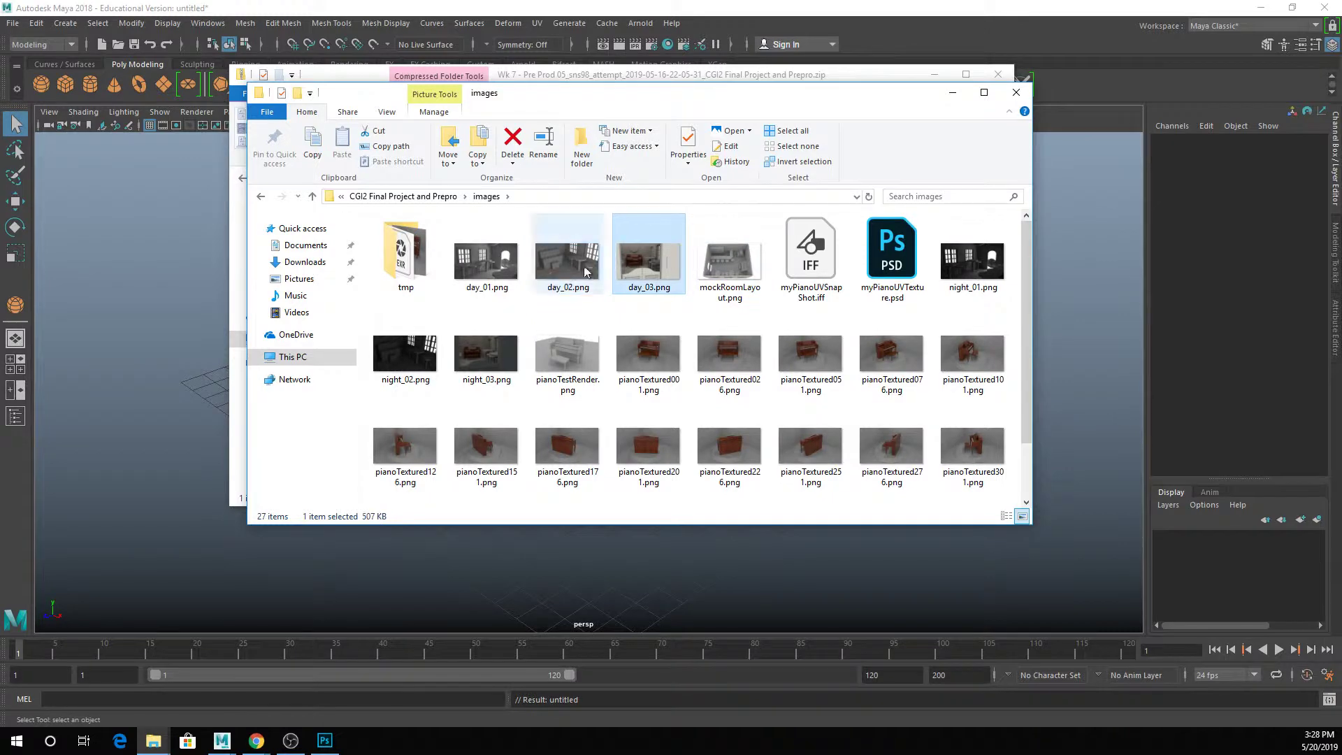
{"action": "left_click", "coordinate": [498, 277], "text": "ctrl"}
{"action": "left_click_drag", "start_coordinate": [498, 277], "coordinate": [464, 428]}
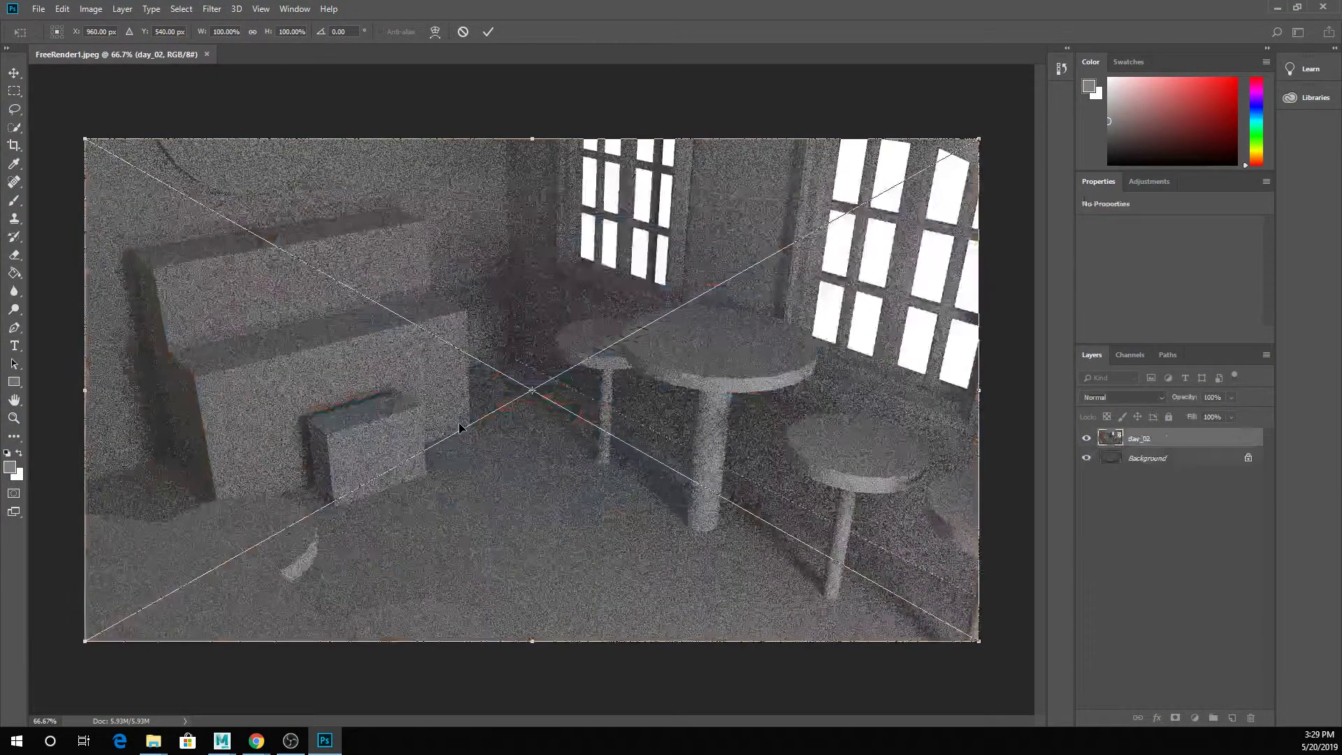
{"action": "key", "text": "Return"}
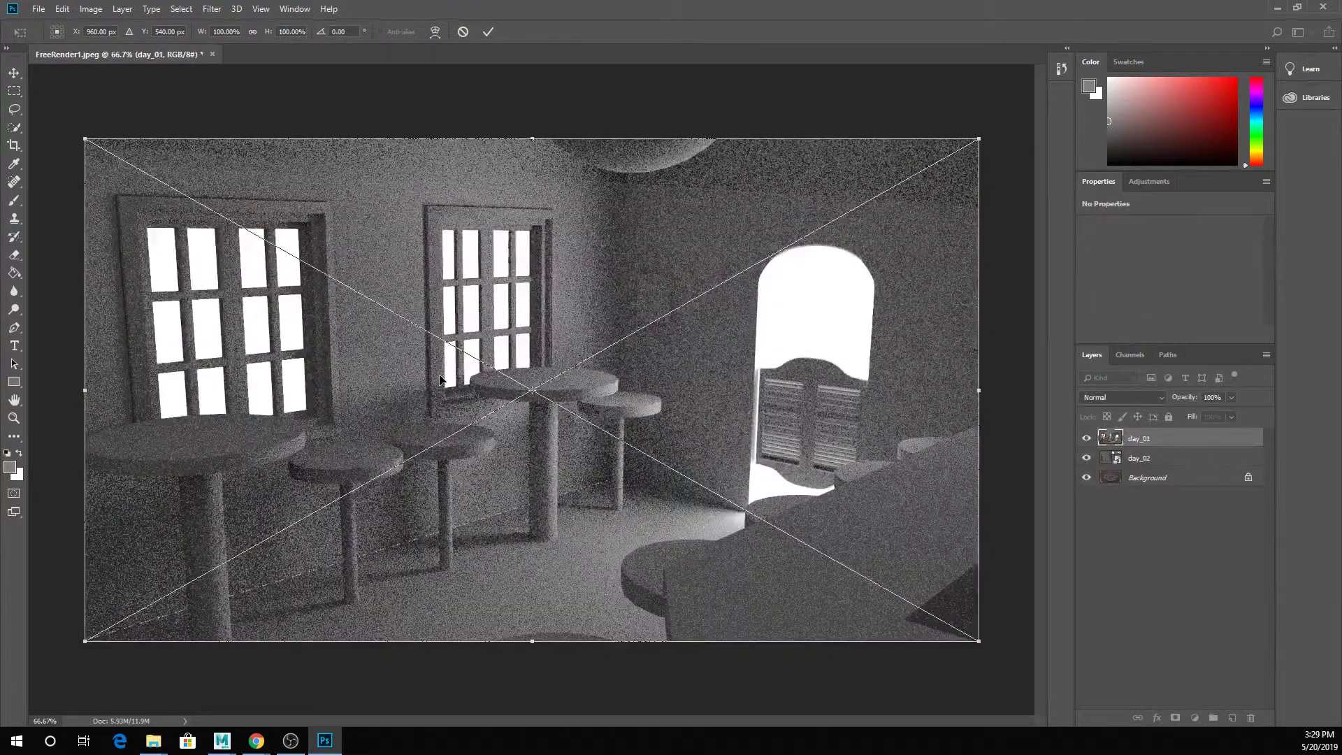
{"action": "key", "text": "Return"}
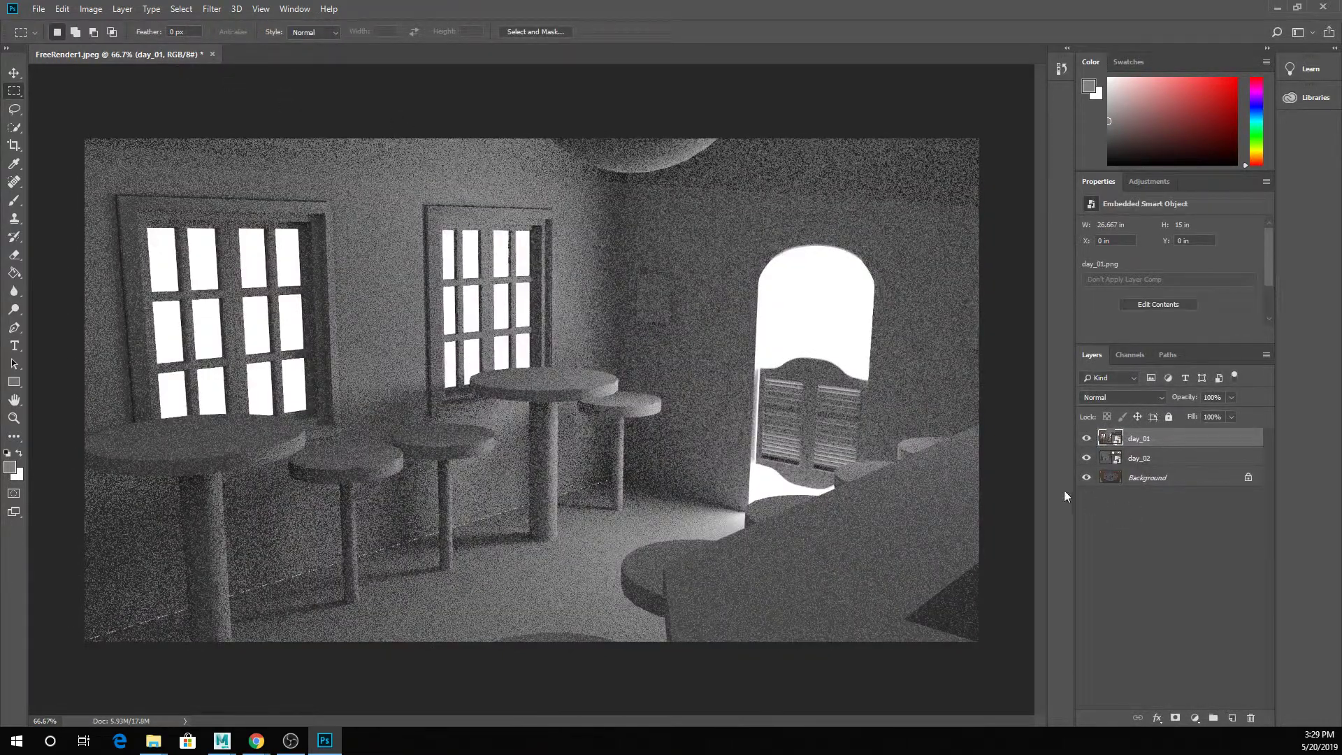
Step: Place day_03.png and night_03.png from the same images folder as new layers in the FreeRender1.jpeg document
{"action": "mouse_move", "coordinate": [153, 740]}
{"action": "left_click", "coordinate": [510, 670]}
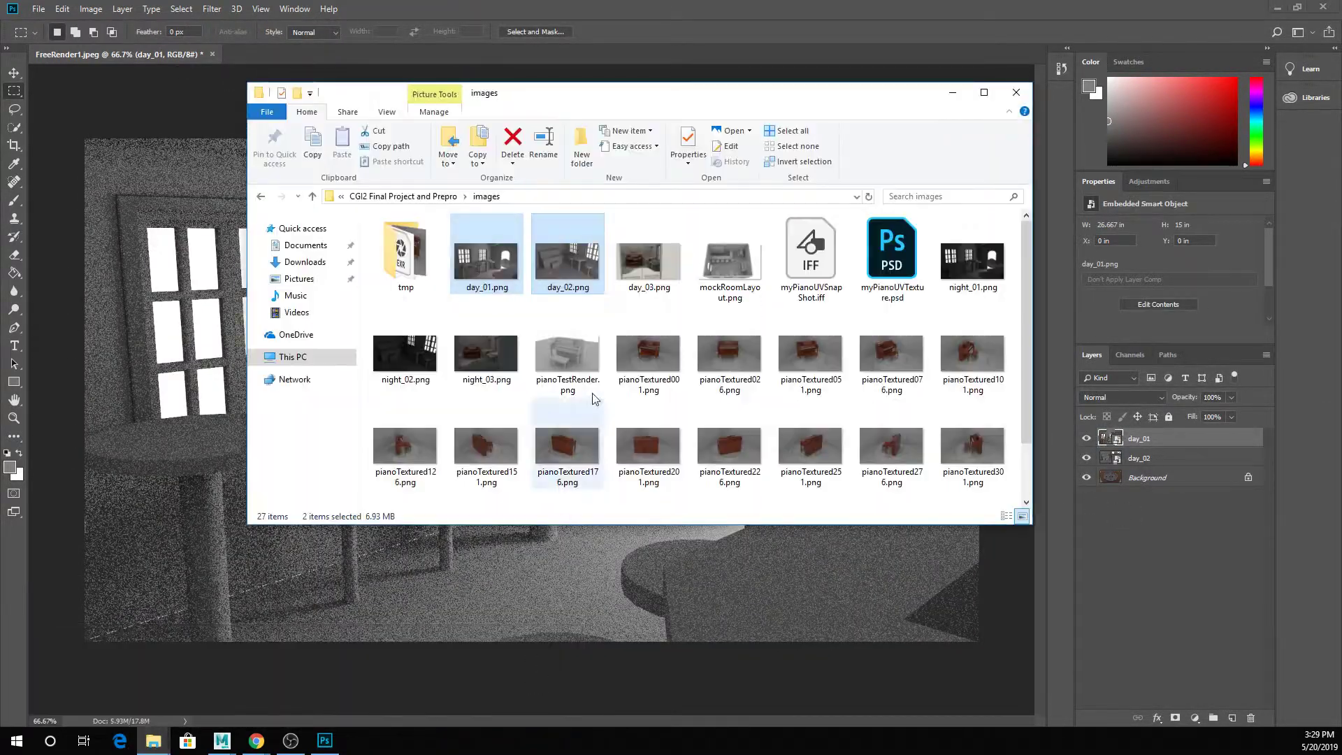
{"action": "left_click", "coordinate": [643, 259]}
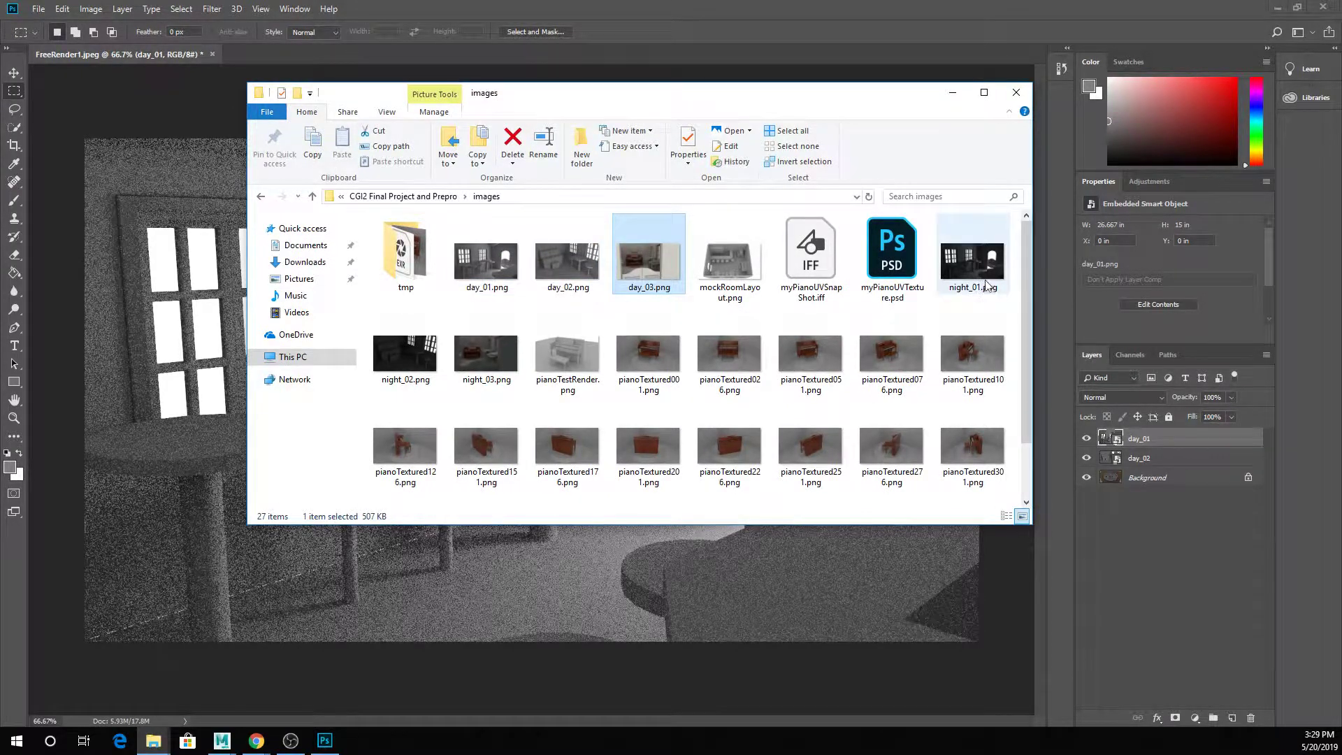
{"action": "left_click", "coordinate": [486, 353], "text": "ctrl"}
{"action": "left_click_drag", "start_coordinate": [485, 353], "coordinate": [609, 573]}
{"action": "key", "text": "Return"}
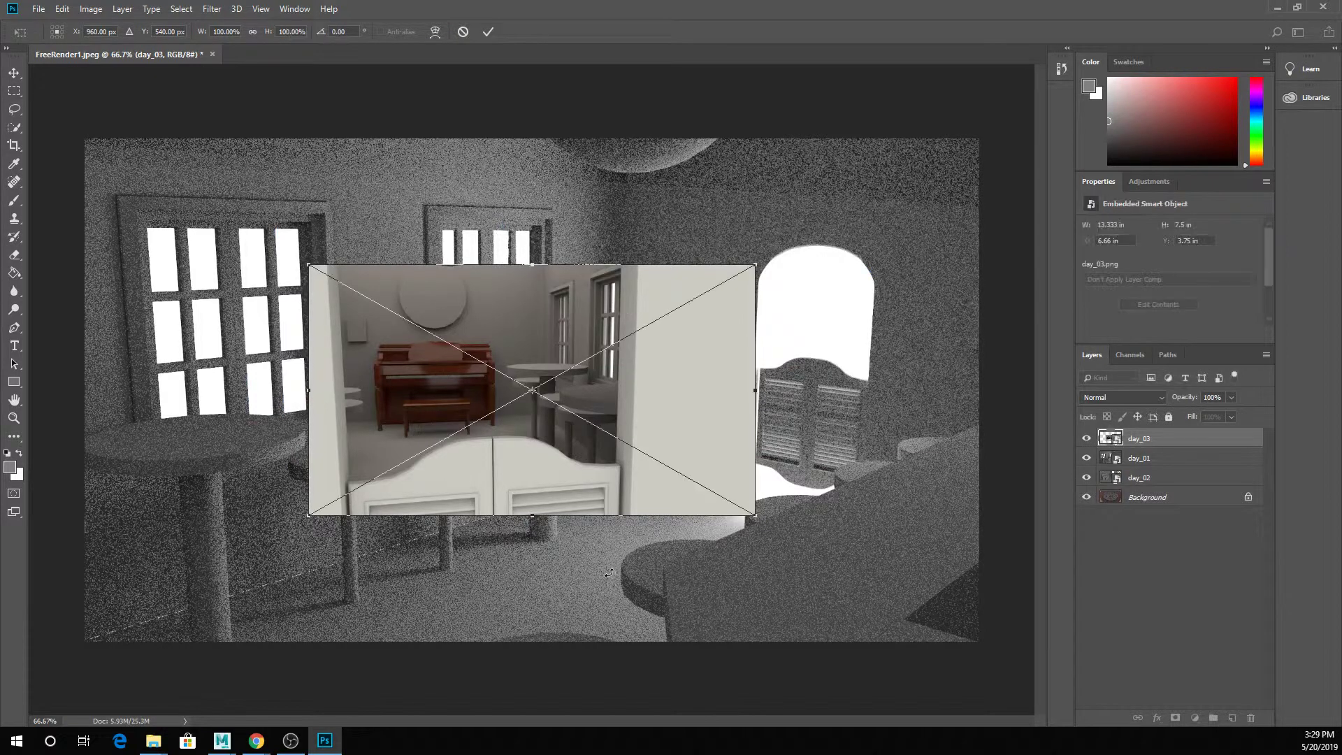
{"action": "key", "text": "Return"}
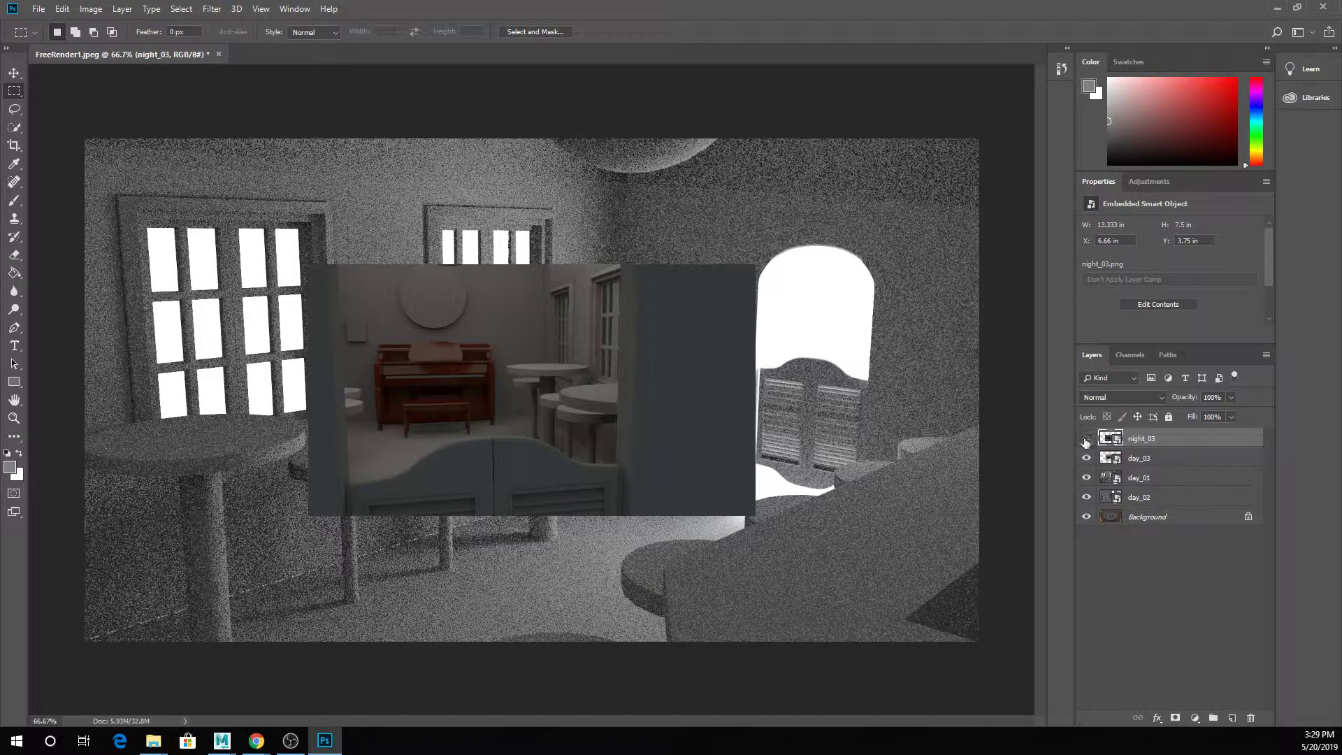
Step: Toggle the night_03 layer's visibility repeatedly to compare the night and day_03 renders' lighting, leaving night_03 hidden
{"action": "left_click", "coordinate": [1086, 439]}
{"action": "left_click", "coordinate": [1086, 439]}
{"action": "left_click", "coordinate": [1086, 438]}
{"action": "left_click", "coordinate": [1086, 438]}
{"action": "left_click", "coordinate": [1086, 438]}
{"action": "left_click", "coordinate": [1086, 439]}
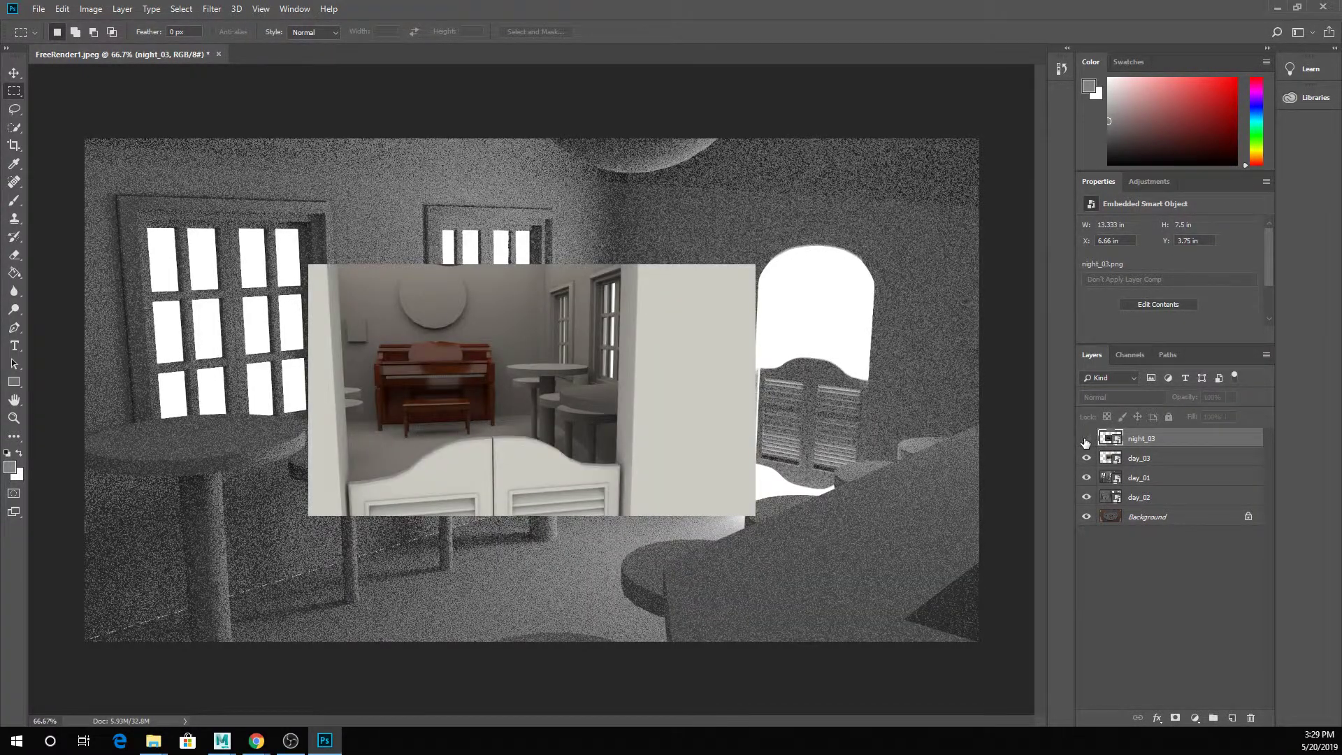
{"action": "left_click", "coordinate": [1086, 439]}
{"action": "left_click", "coordinate": [1086, 439]}
{"action": "left_click", "coordinate": [1087, 439]}
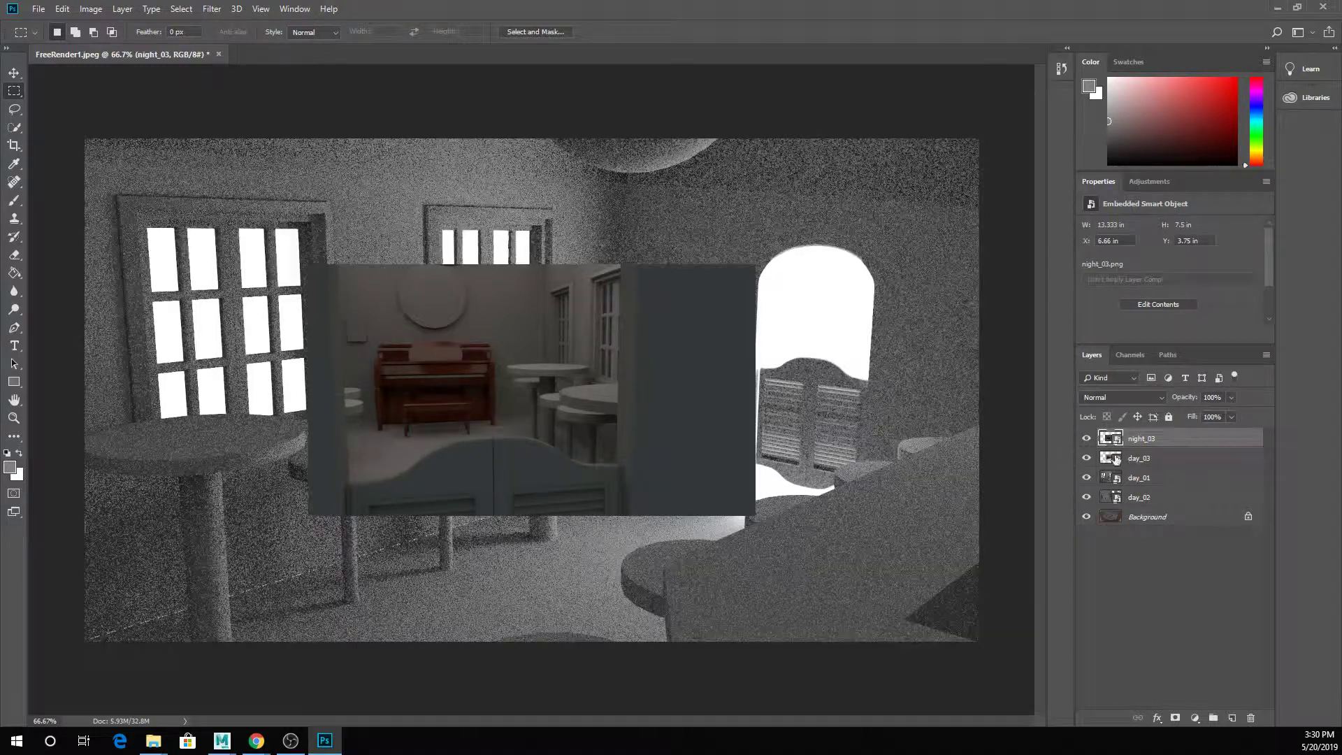
{"action": "left_click", "coordinate": [1085, 441]}
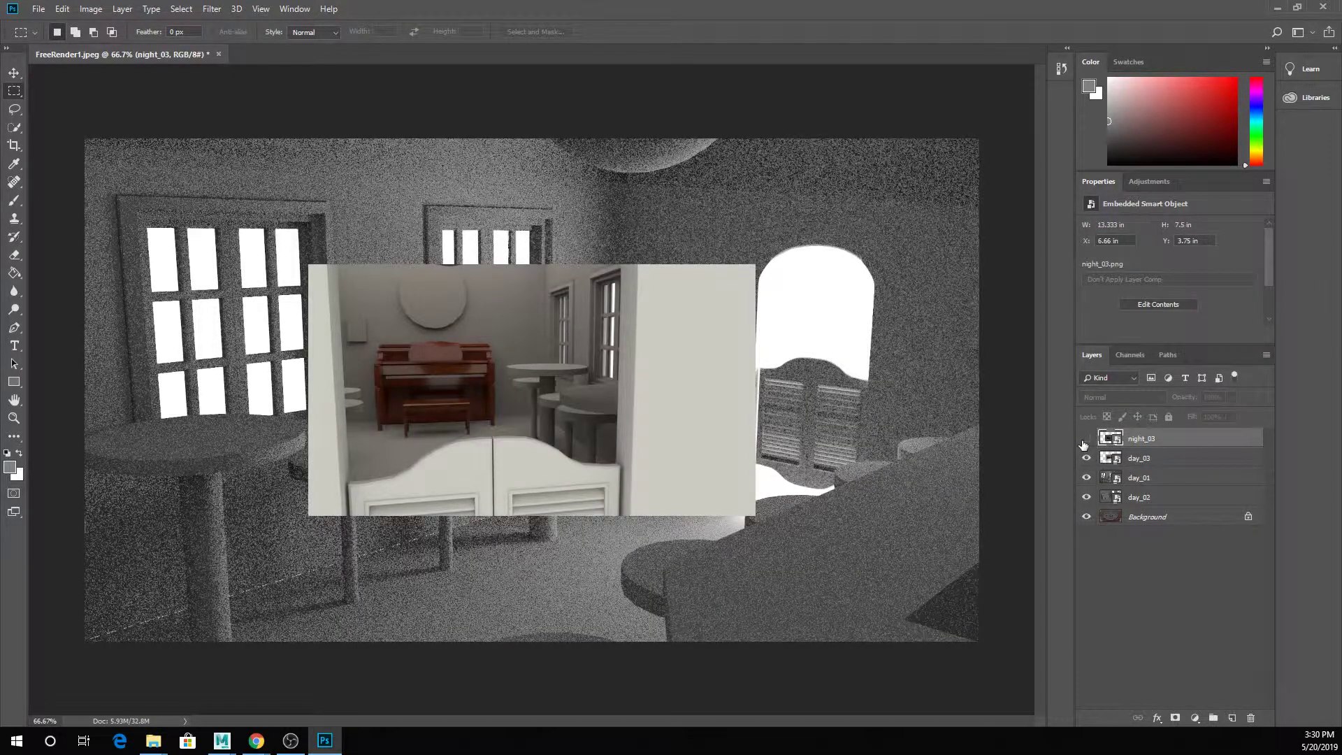
{"action": "left_click", "coordinate": [1084, 440]}
{"action": "left_click", "coordinate": [1085, 441]}
{"action": "left_click", "coordinate": [1086, 438]}
{"action": "left_click", "coordinate": [1086, 437]}
{"action": "left_click", "coordinate": [1086, 437]}
{"action": "left_click", "coordinate": [1086, 437]}
{"action": "left_click", "coordinate": [1086, 437]}
{"action": "left_click", "coordinate": [1086, 438]}
{"action": "left_click", "coordinate": [1086, 437]}
{"action": "left_click", "coordinate": [1086, 437]}
{"action": "left_click", "coordinate": [1086, 438]}
{"action": "left_click", "coordinate": [1092, 439]}
{"action": "left_click", "coordinate": [1091, 439]}
{"action": "left_click", "coordinate": [1087, 438]}
{"action": "left_click", "coordinate": [1087, 438]}
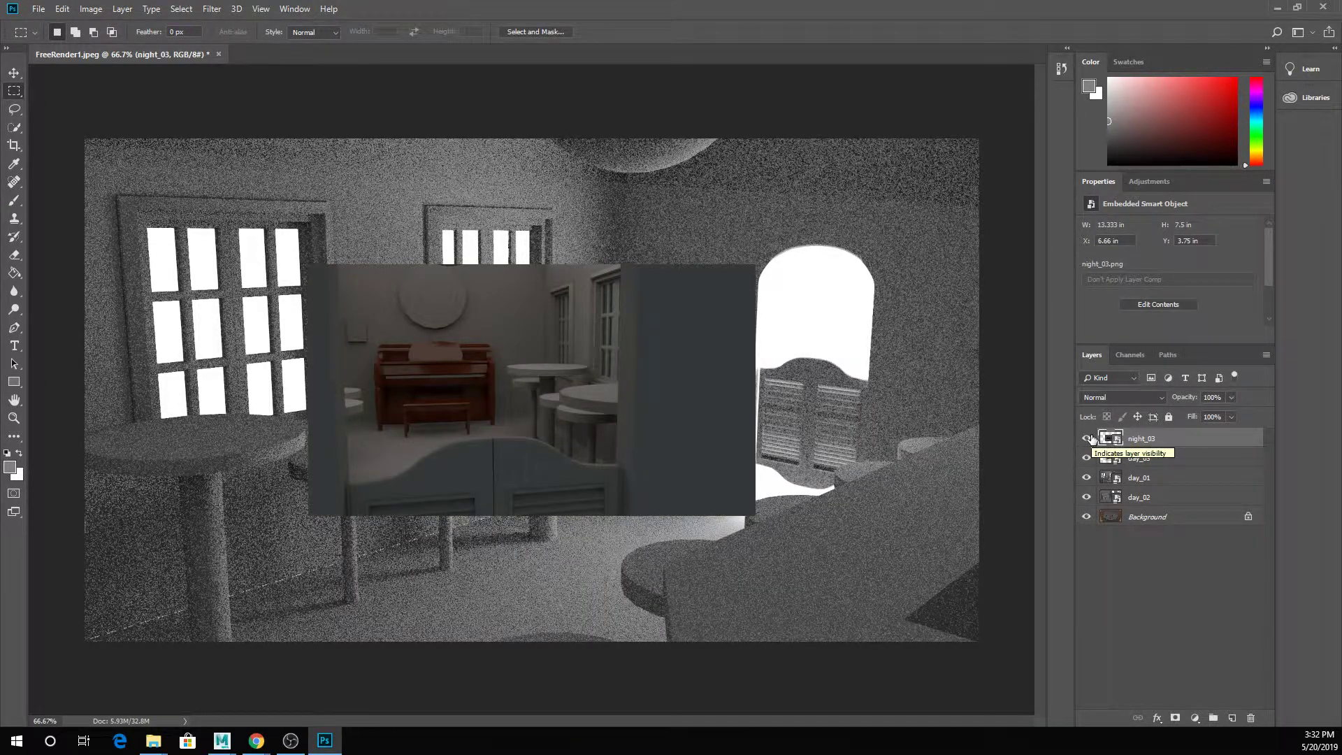
{"action": "left_click", "coordinate": [1087, 438]}
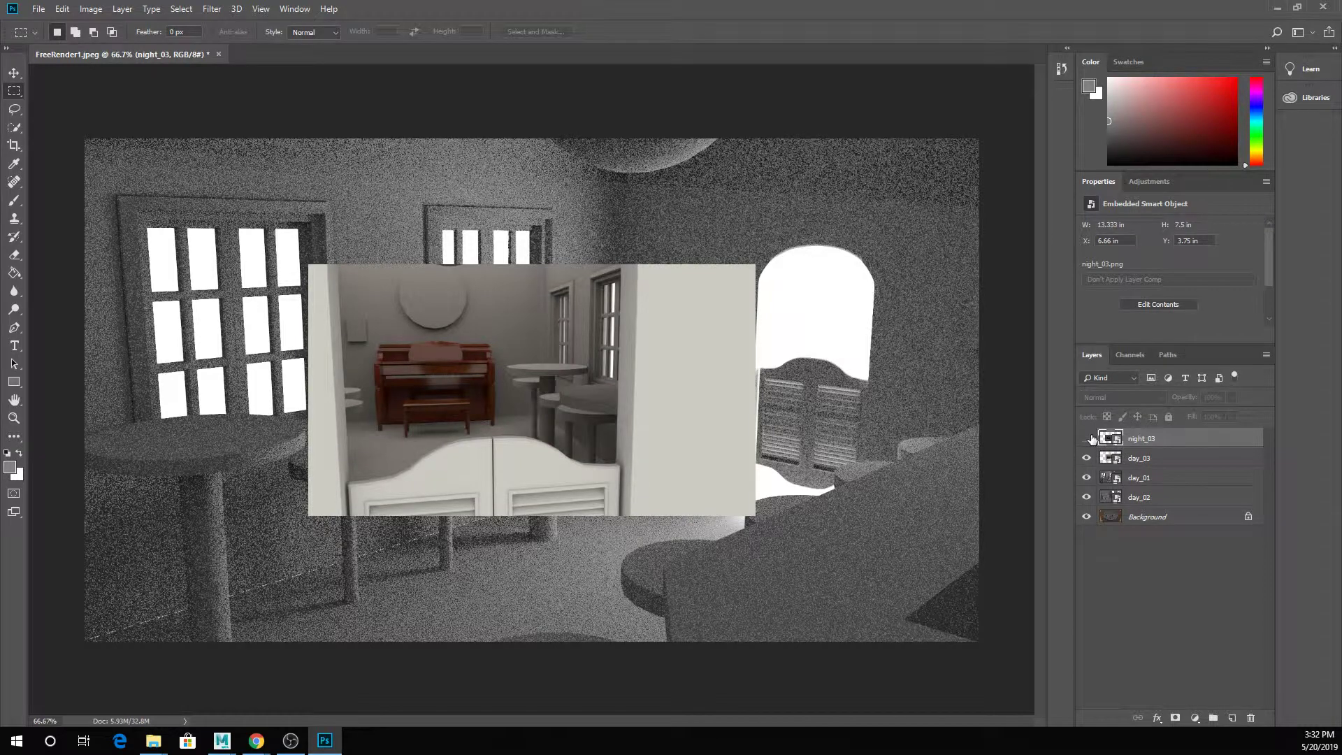
{"action": "left_click", "coordinate": [1089, 438]}
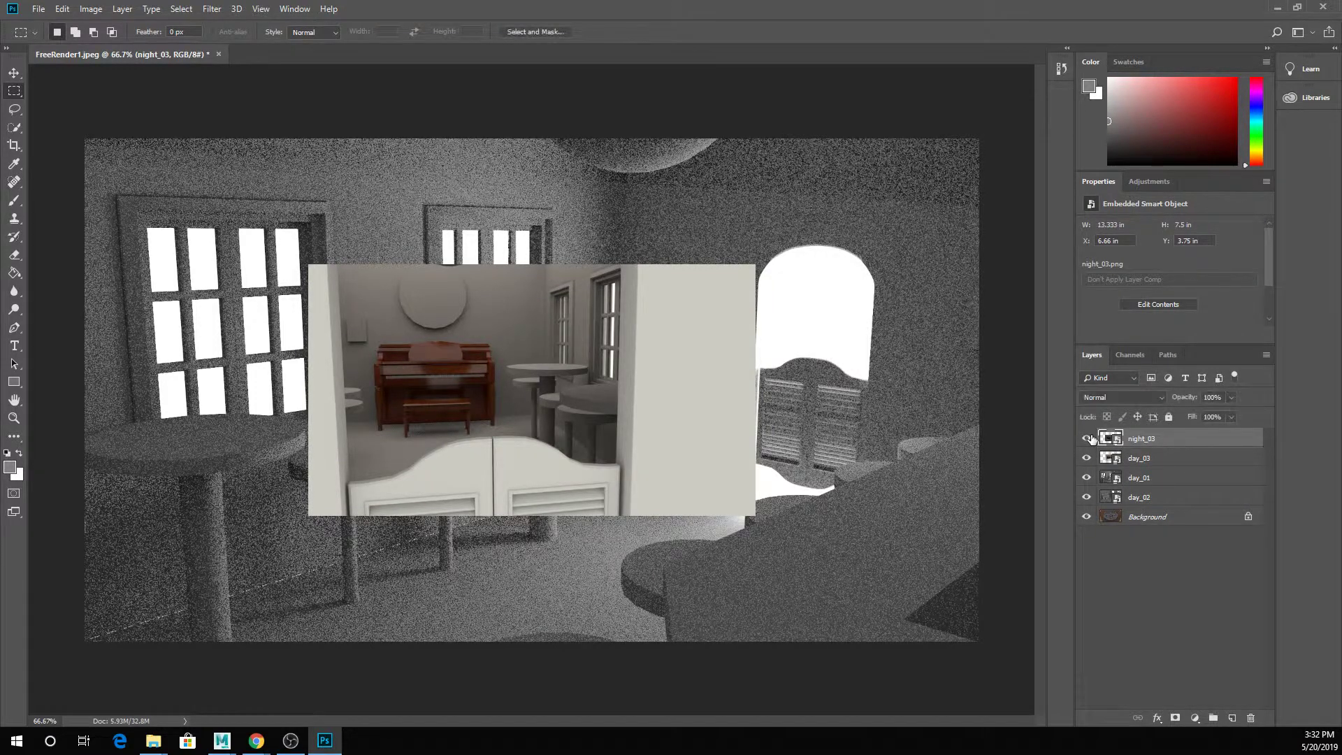
{"action": "left_click", "coordinate": [1089, 439]}
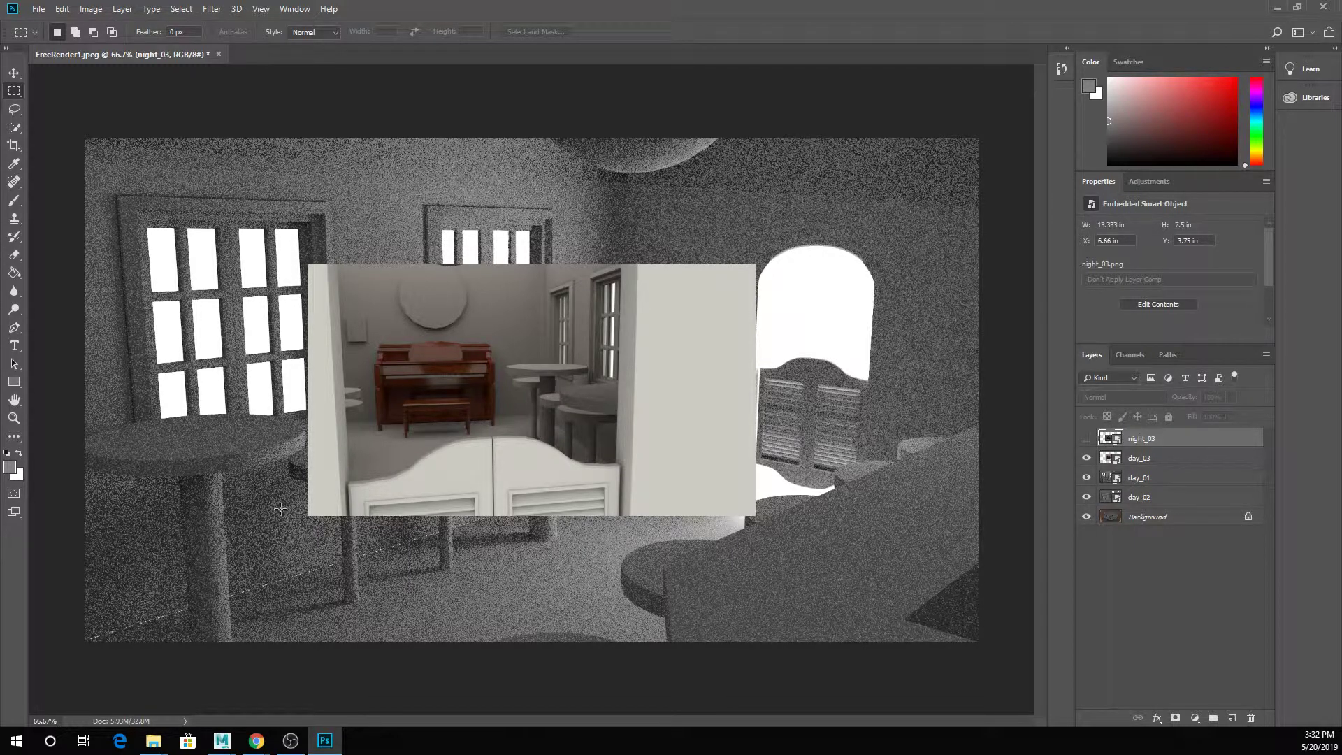
Step: Go back to the gradebook downloads folder in File Explorer and extract the 709,727 KB PreProd05 SUBMIT archive
{"action": "mouse_move", "coordinate": [159, 738]}
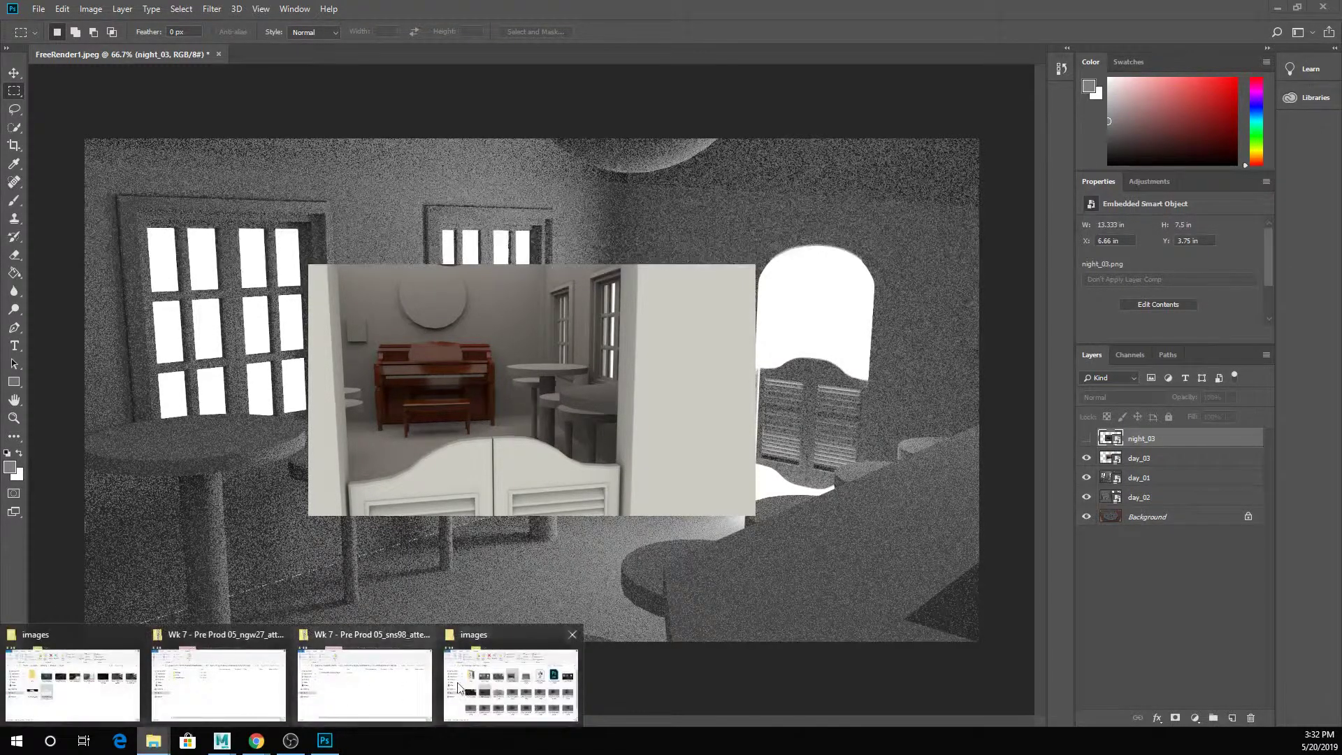
{"action": "left_click", "coordinate": [490, 682]}
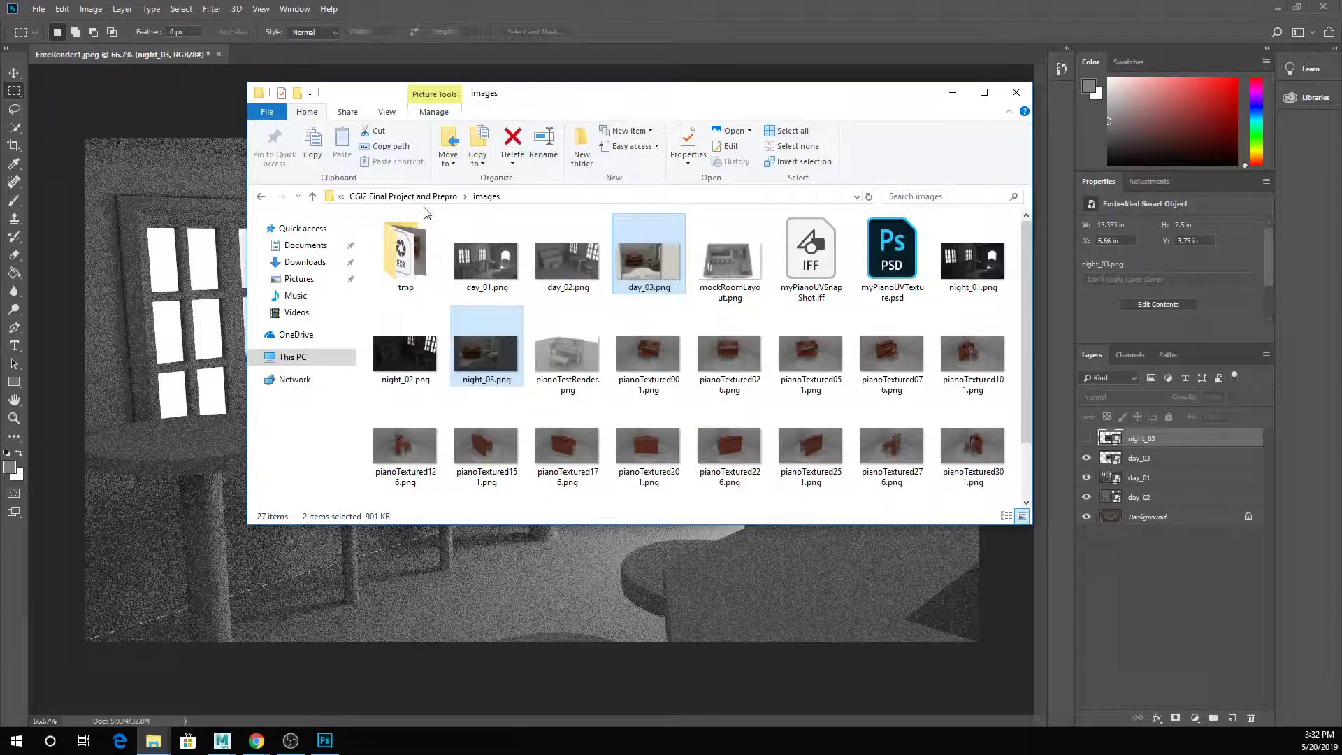
{"action": "left_click", "coordinate": [262, 198]}
{"action": "left_click", "coordinate": [262, 198]}
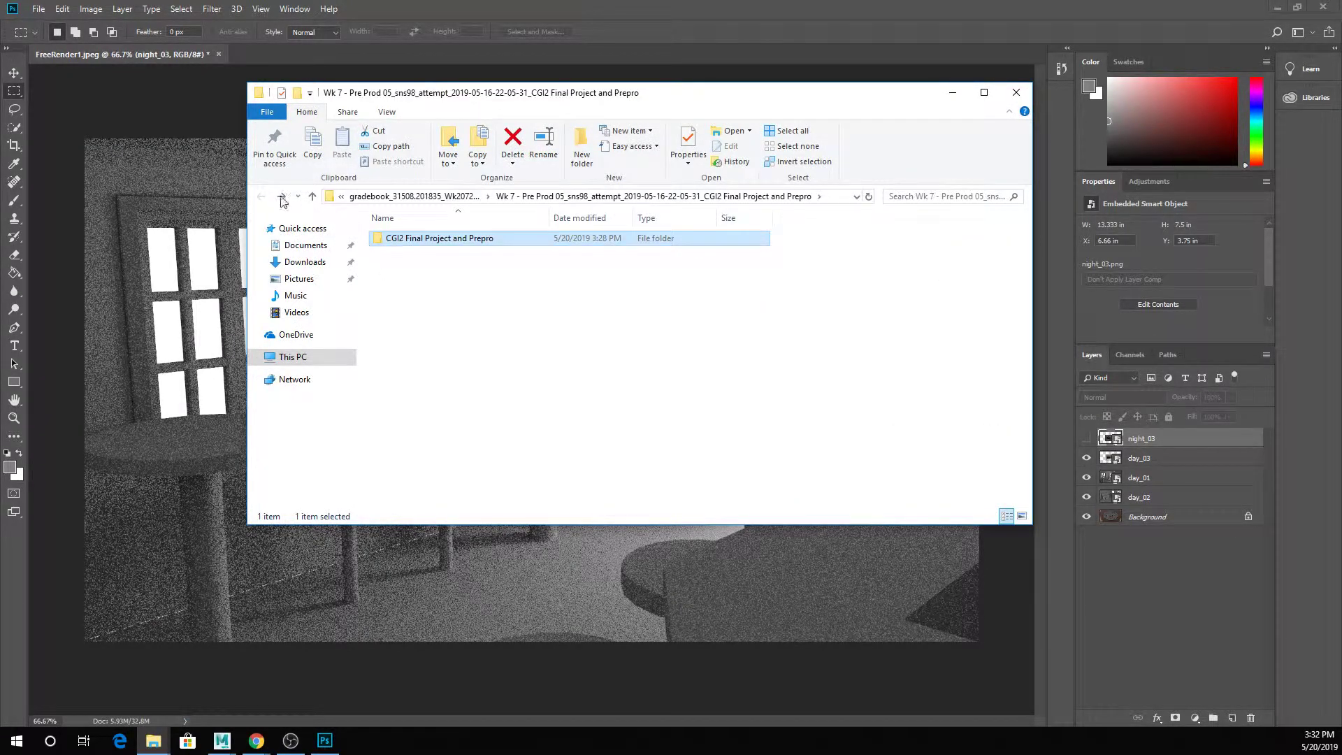
{"action": "left_click", "coordinate": [413, 197]}
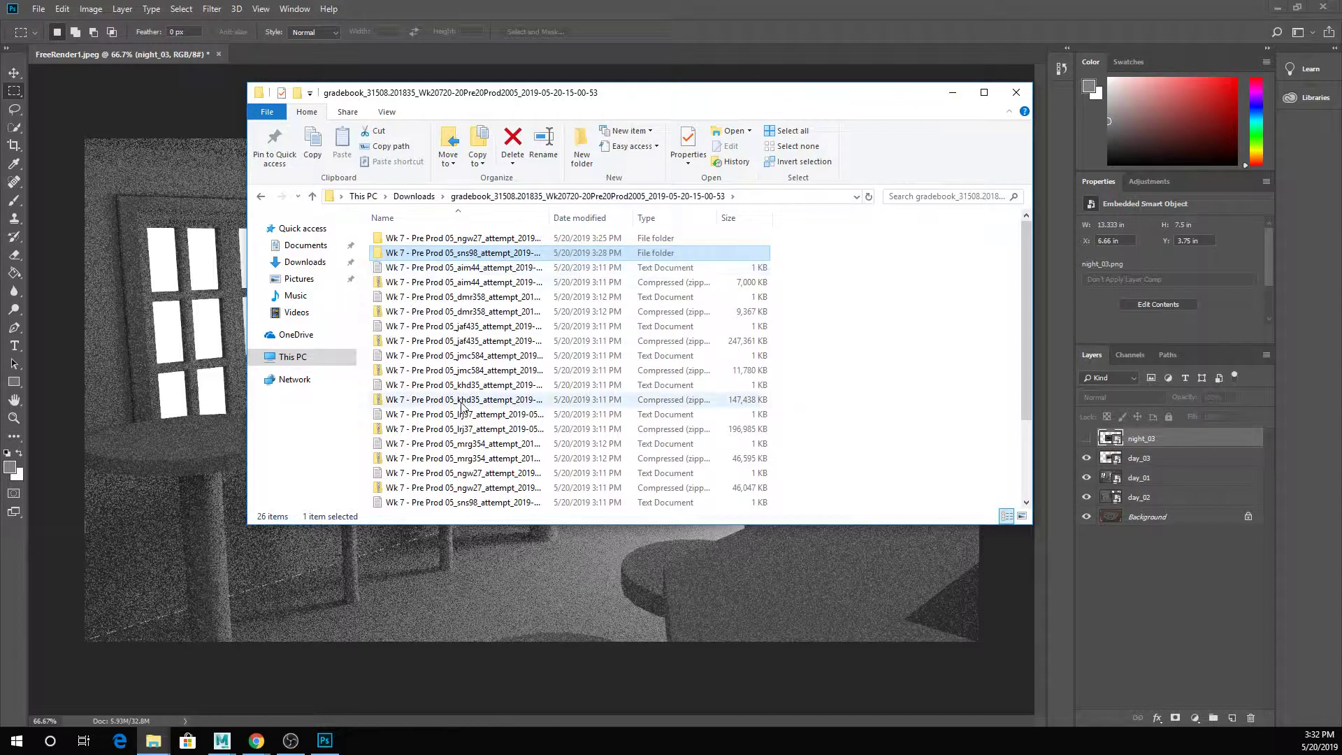
{"action": "scroll", "coordinate": [461, 406], "scroll_direction": "down", "scroll_amount": 3}
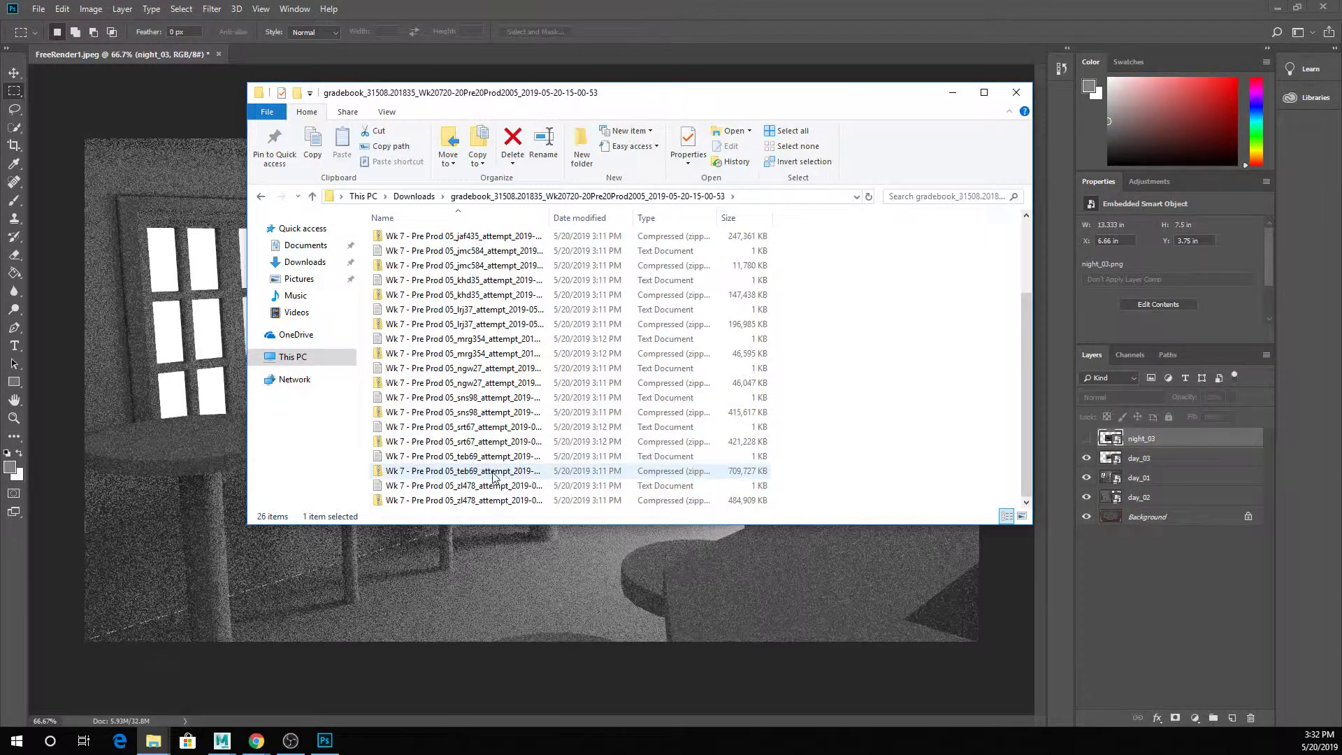
{"action": "double_click", "coordinate": [461, 470]}
{"action": "left_click", "coordinate": [467, 157]}
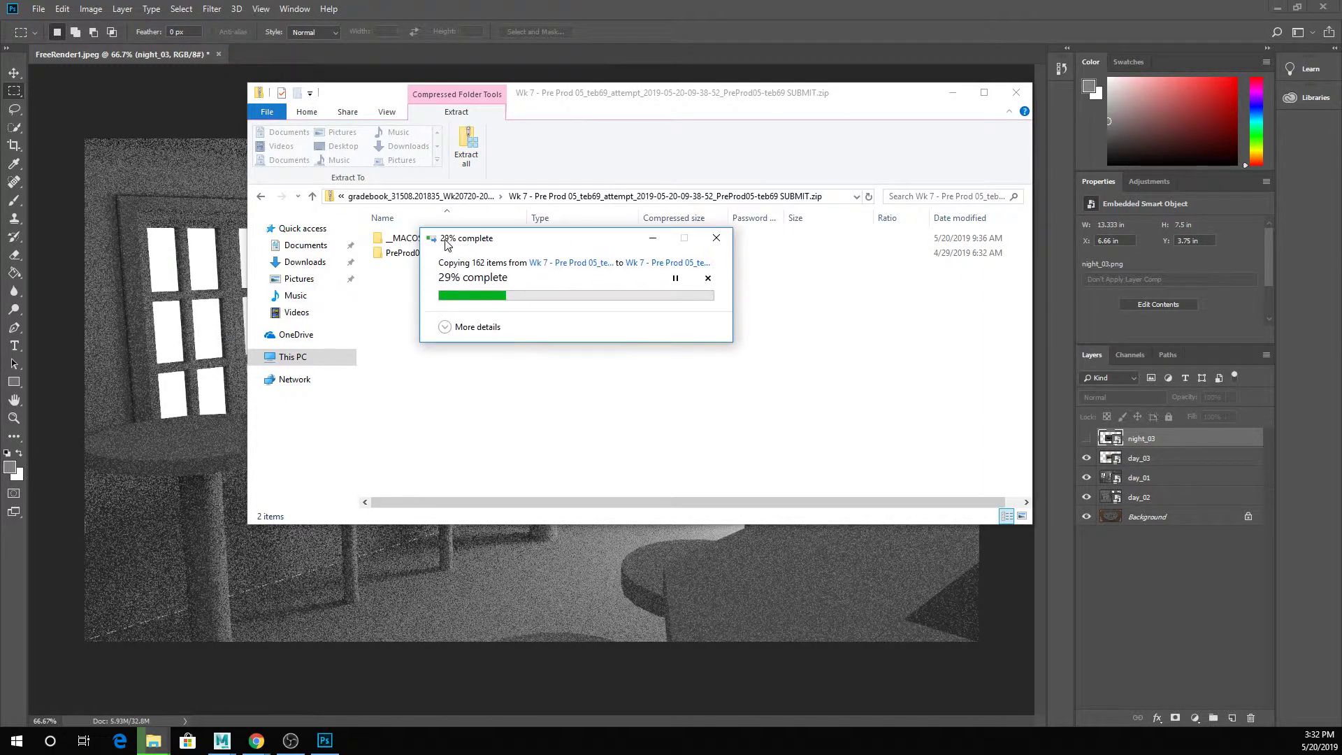
Step: Close the open PreProd05 archive window and the leftover Explorer window of the previously reviewed submission
{"action": "left_click", "coordinate": [1025, 94]}
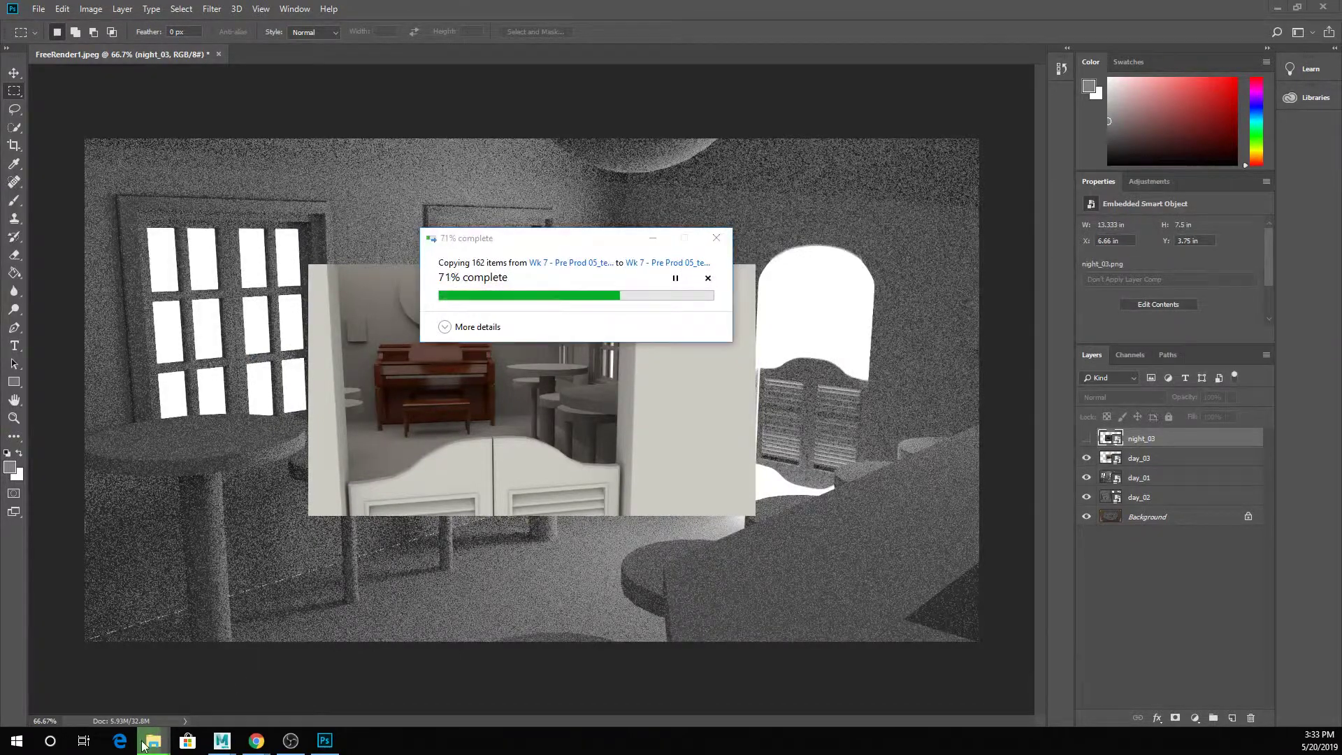
{"action": "mouse_move", "coordinate": [153, 740]}
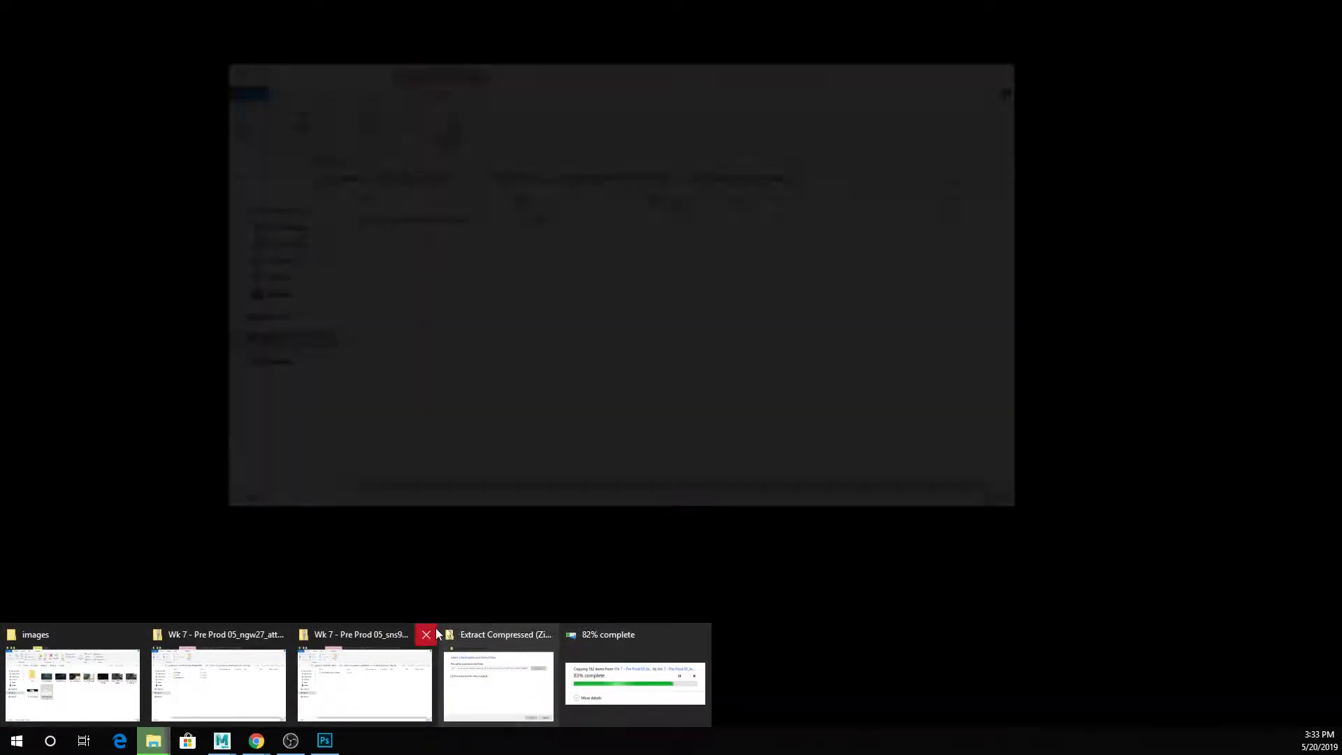
{"action": "left_click", "coordinate": [425, 634]}
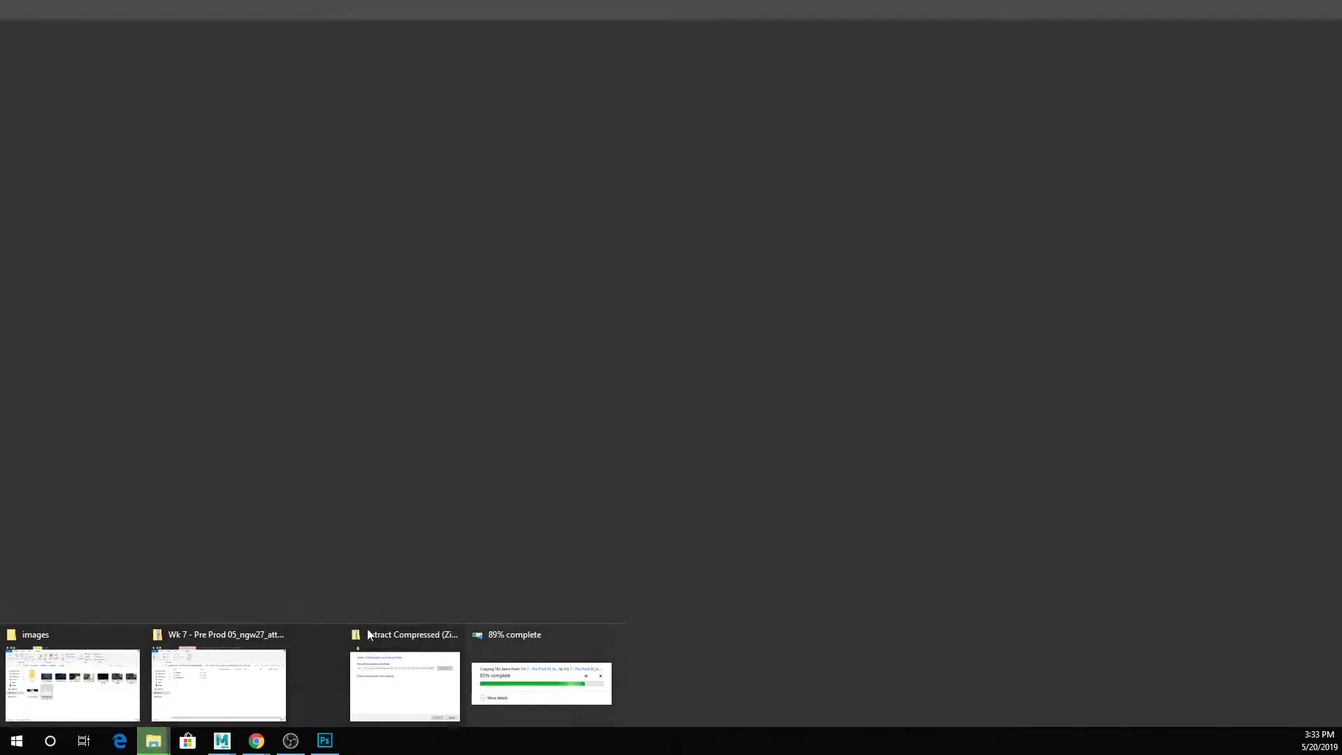
Step: Close the leftover images and previous submission's Explorer windows, and skip the beaver JPG that interrupts the extraction
{"action": "left_click", "coordinate": [281, 635]}
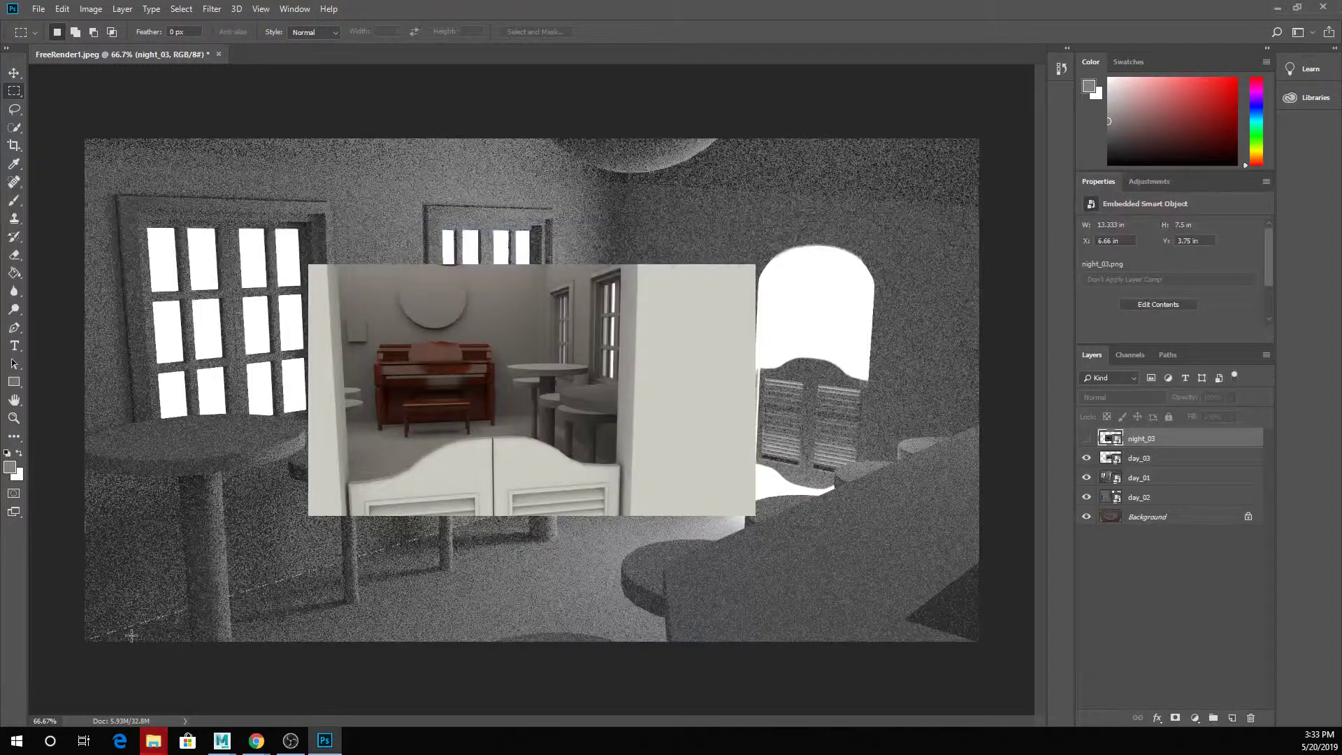
{"action": "left_click", "coordinate": [135, 635]}
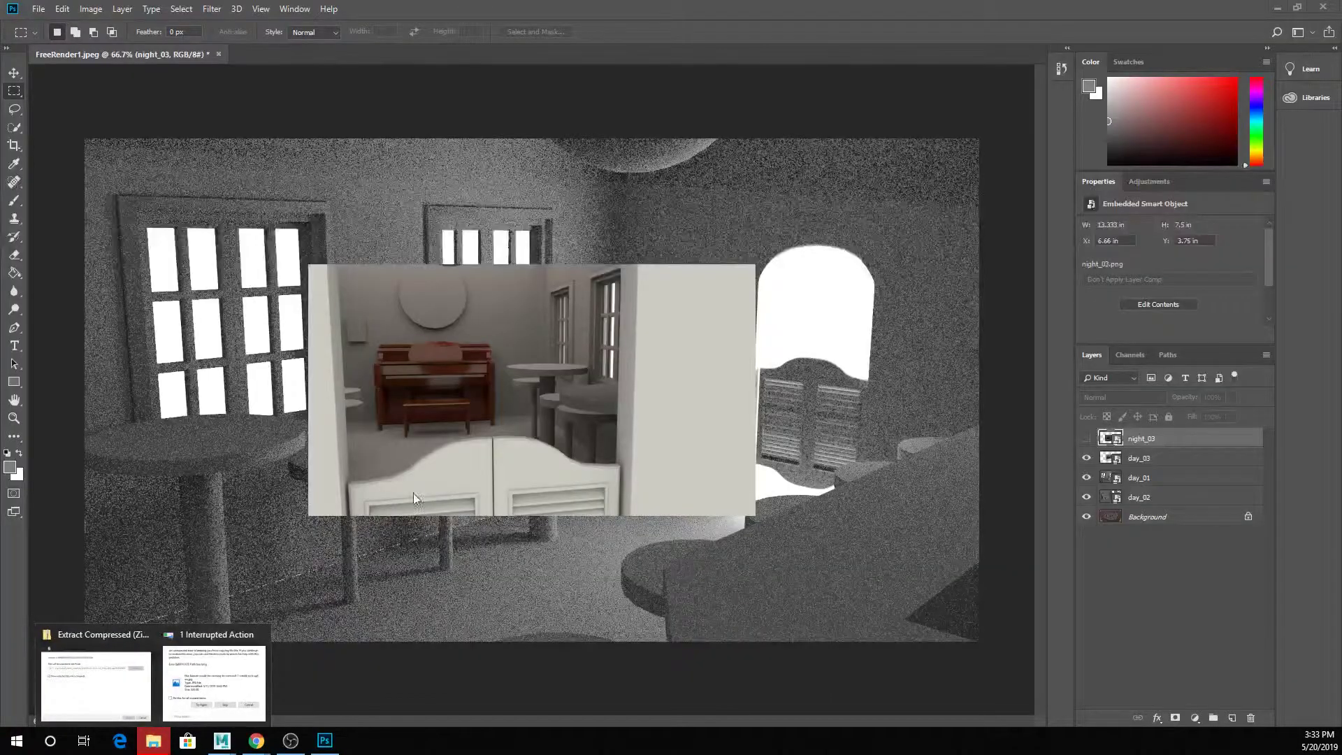
{"action": "left_click", "coordinate": [260, 661]}
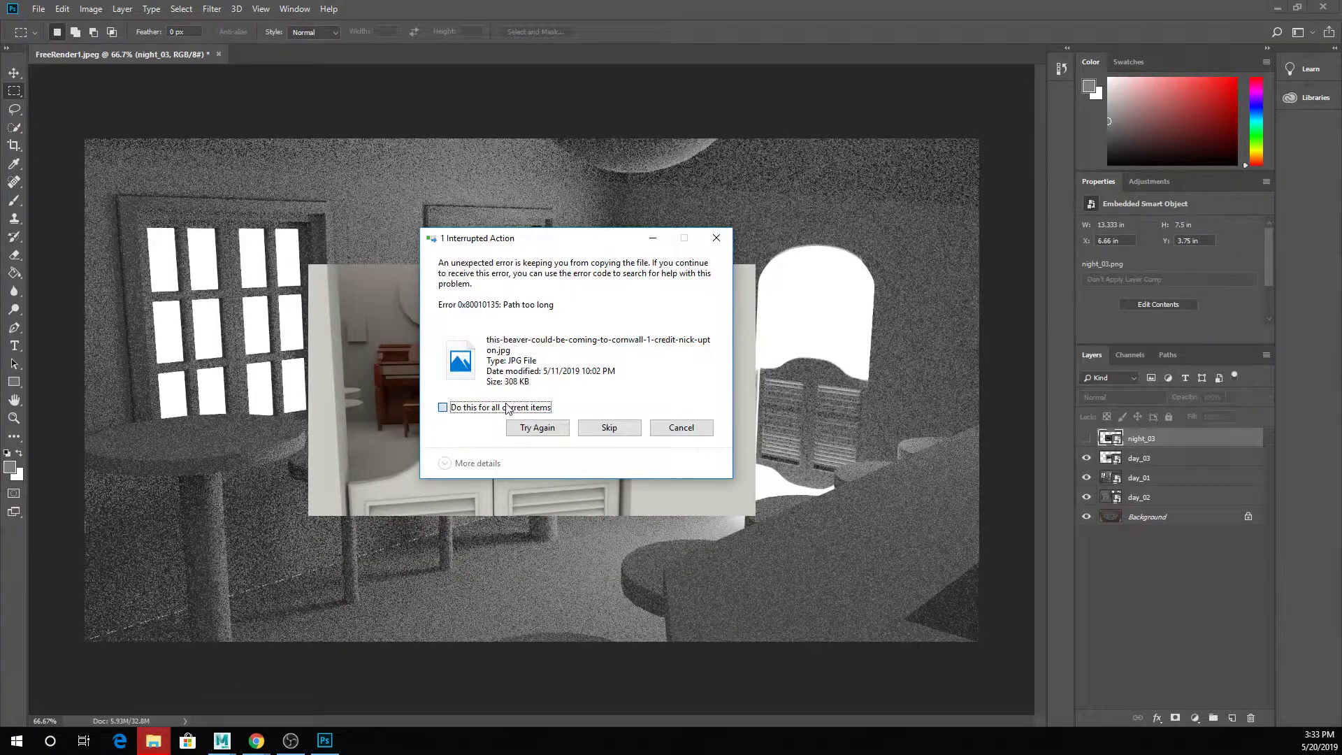
{"action": "left_click", "coordinate": [608, 427]}
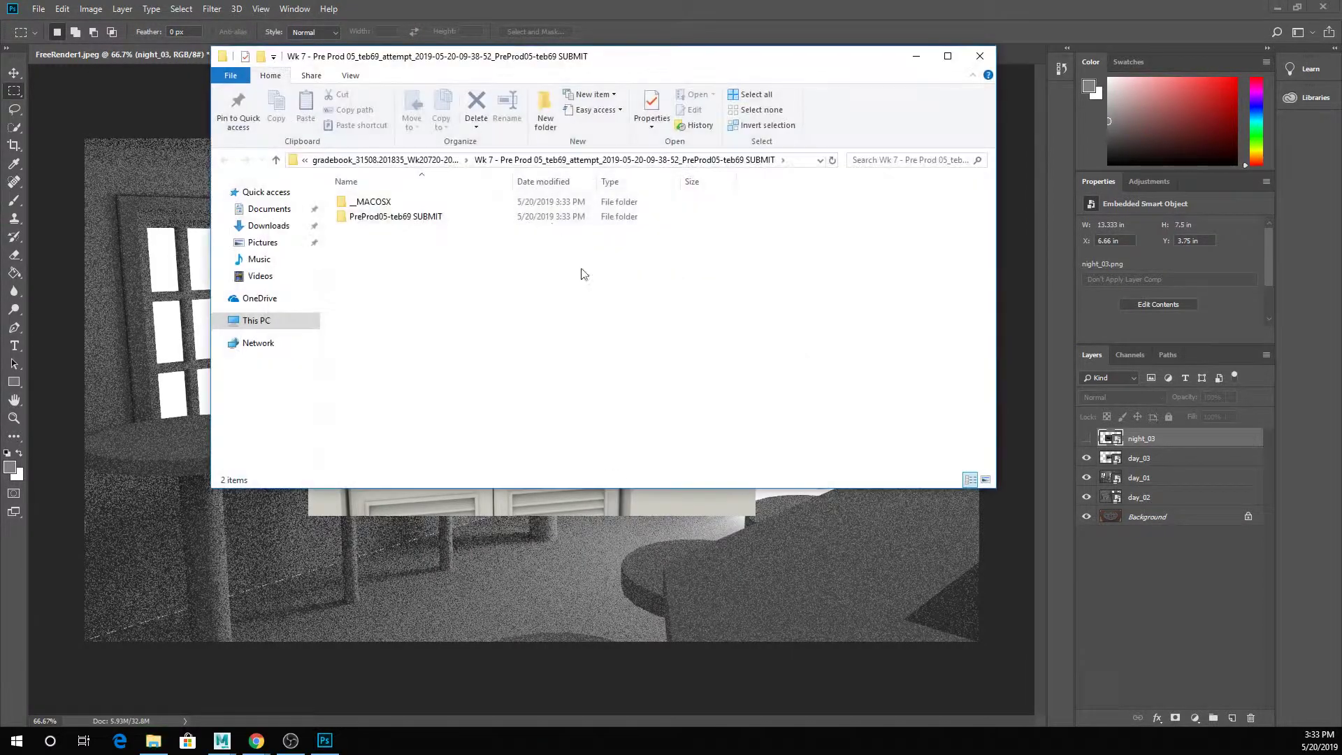
Step: Open the scenes folder of the extracted PreProd05 submission and bring its snowglobe Maya ASCII file into the empty Maya scene
{"action": "double_click", "coordinate": [444, 218]}
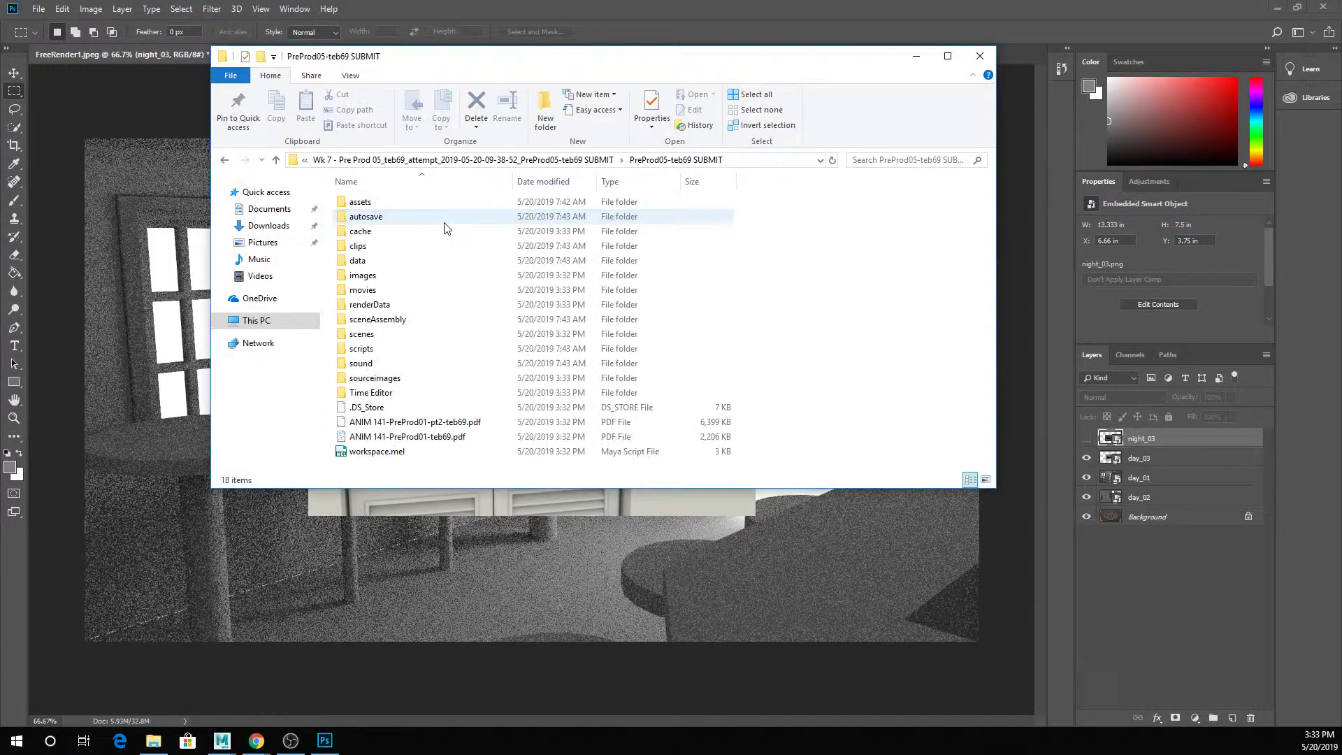
{"action": "double_click", "coordinate": [406, 334]}
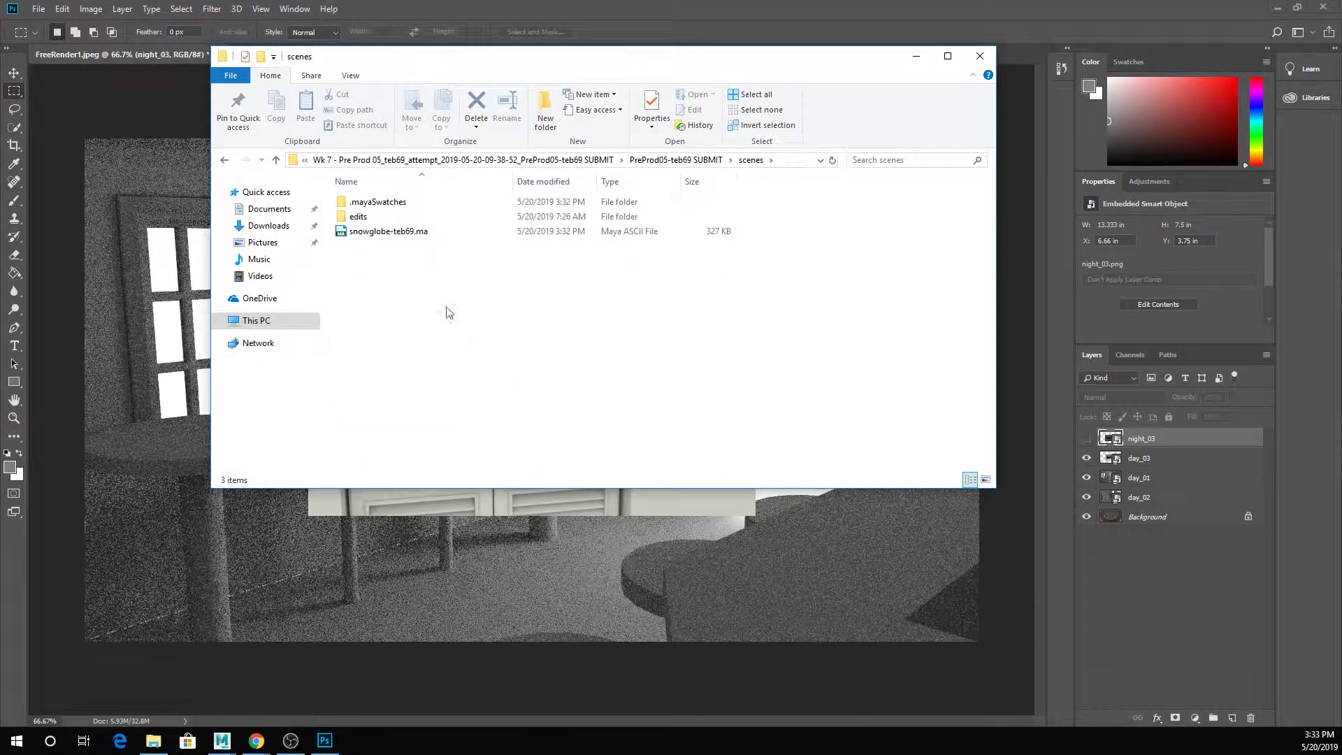
{"action": "left_click", "coordinate": [284, 657]}
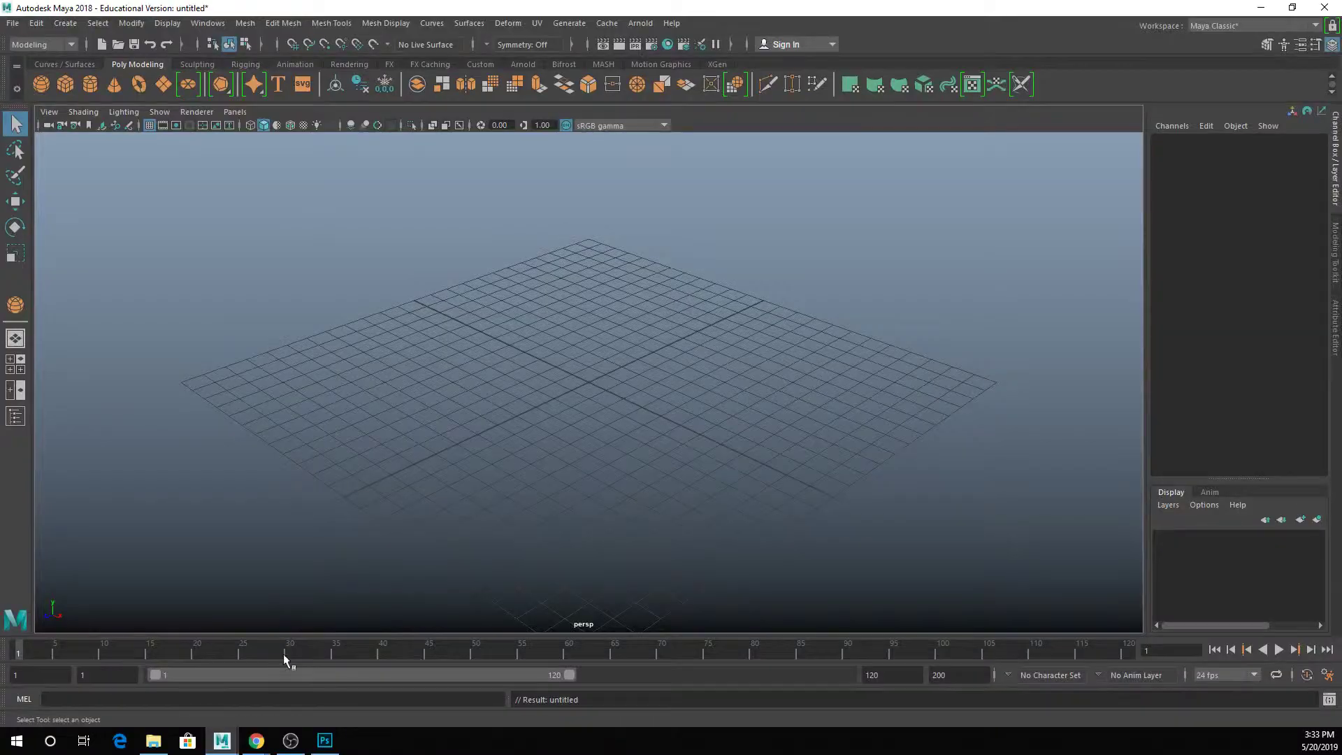
{"action": "left_click", "coordinate": [145, 738]}
{"action": "left_click_drag", "start_coordinate": [388, 231], "coordinate": [147, 312]}
{"action": "left_click", "coordinate": [188, 529]}
Step: Select the beaver figure inside the snow globe and frame it in the perspective view
{"action": "left_click", "coordinate": [601, 301]}
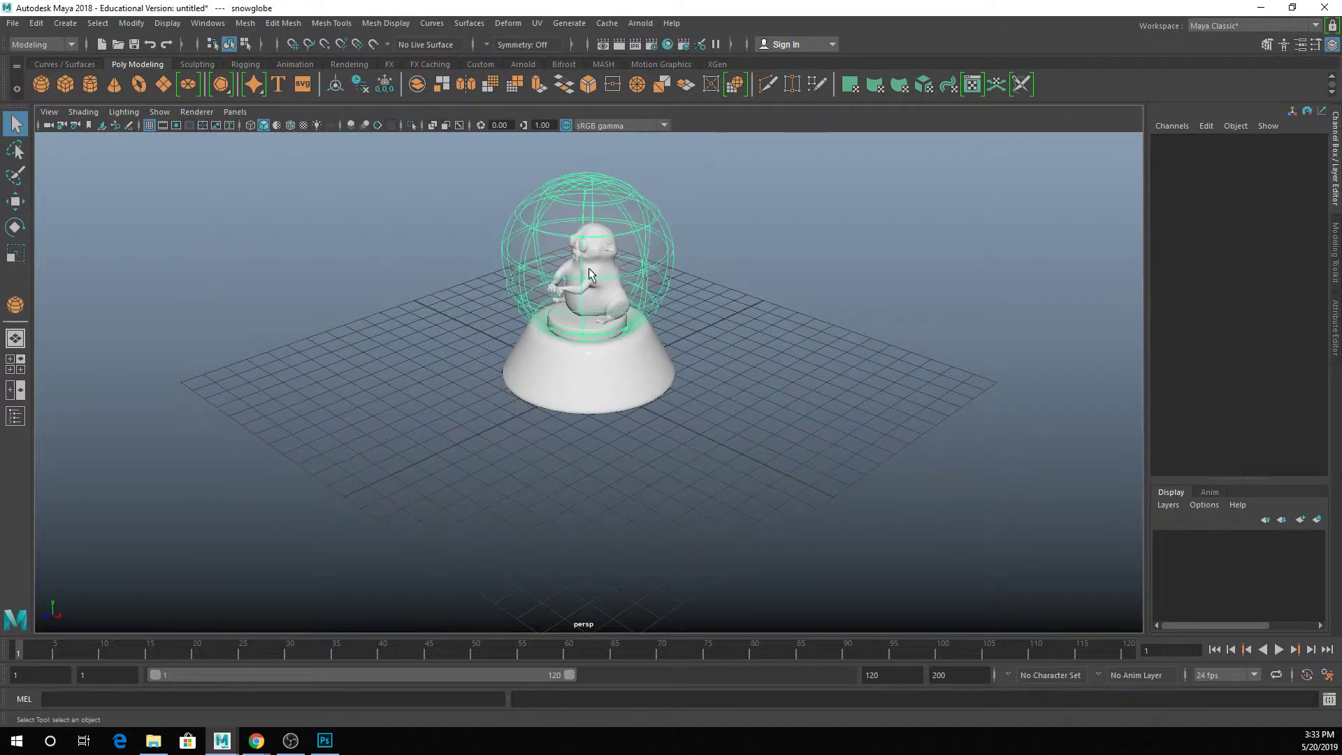
{"action": "key", "text": "f"}
{"action": "left_click", "coordinate": [688, 373]}
{"action": "left_click", "coordinate": [676, 374]}
{"action": "key", "text": "f"}
{"action": "left_click", "coordinate": [601, 419]}
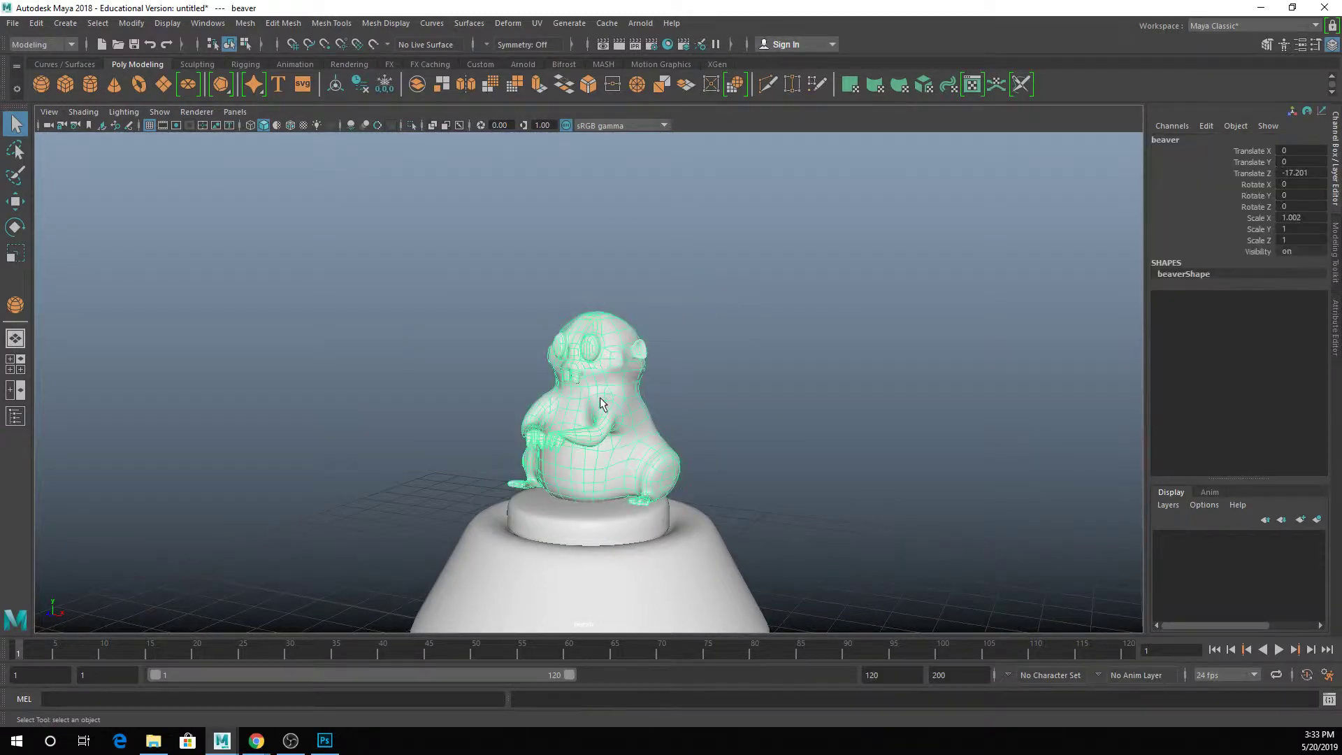
{"action": "key", "text": "f"}
Step: Open the UV Editor beside the viewport and compare the beaver's UV layout with the seams on its body
{"action": "left_click", "coordinate": [974, 83]}
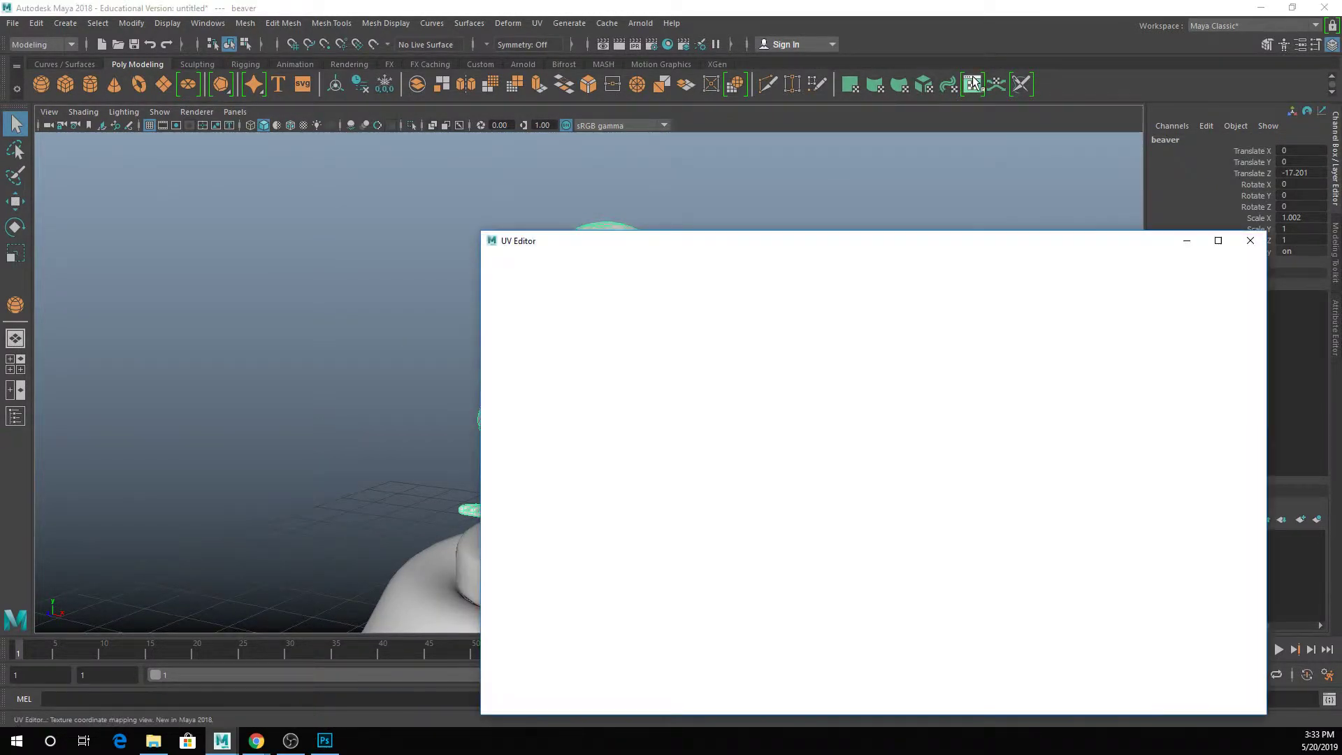
{"action": "left_click_drag", "start_coordinate": [813, 244], "coordinate": [958, 130]}
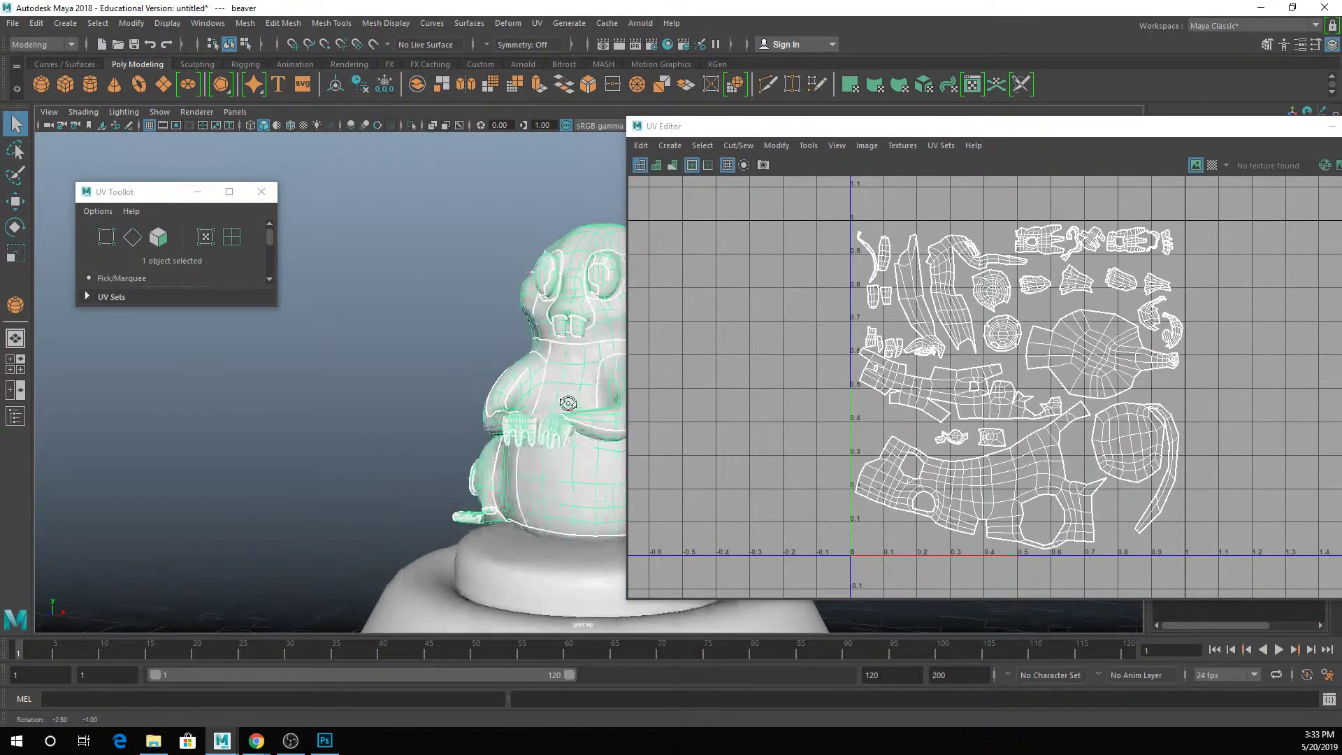
{"action": "left_click_drag", "start_coordinate": [529, 416], "coordinate": [517, 453], "text": "alt"}
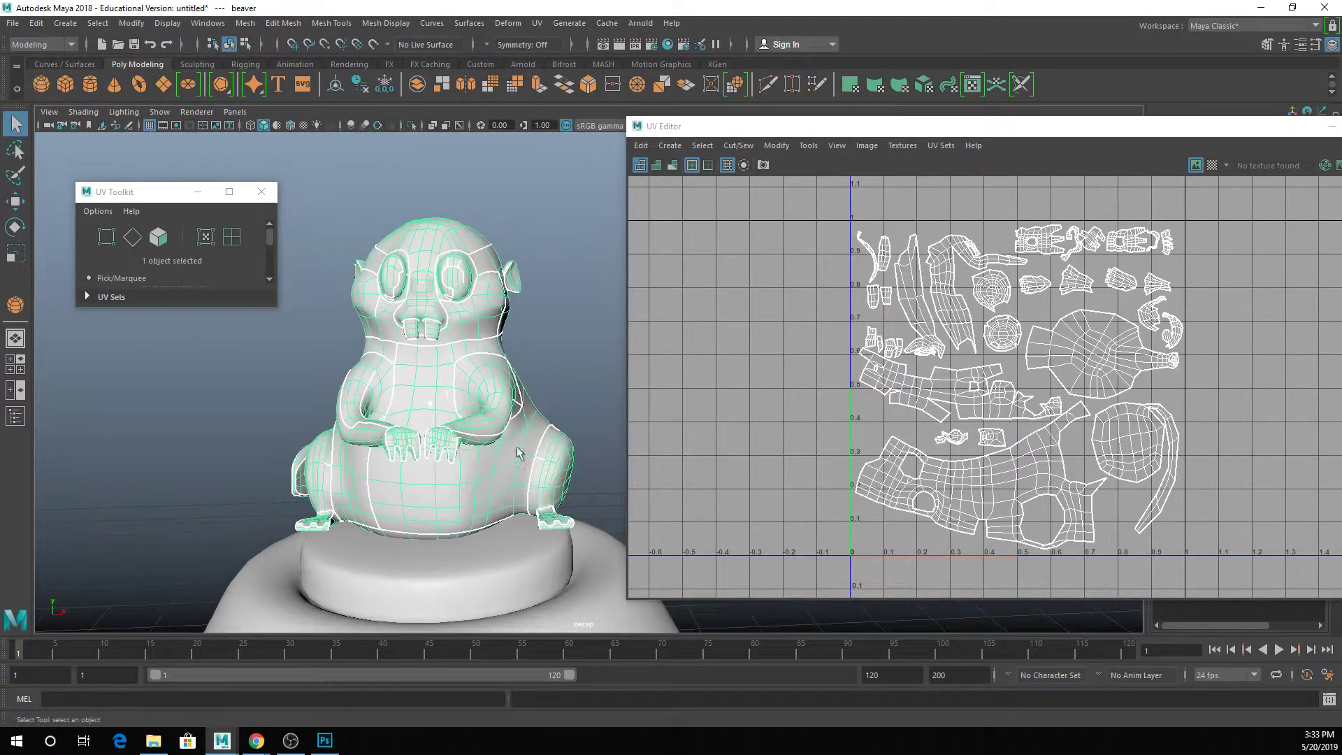
{"action": "left_click_drag", "start_coordinate": [535, 397], "coordinate": [521, 374], "text": "alt"}
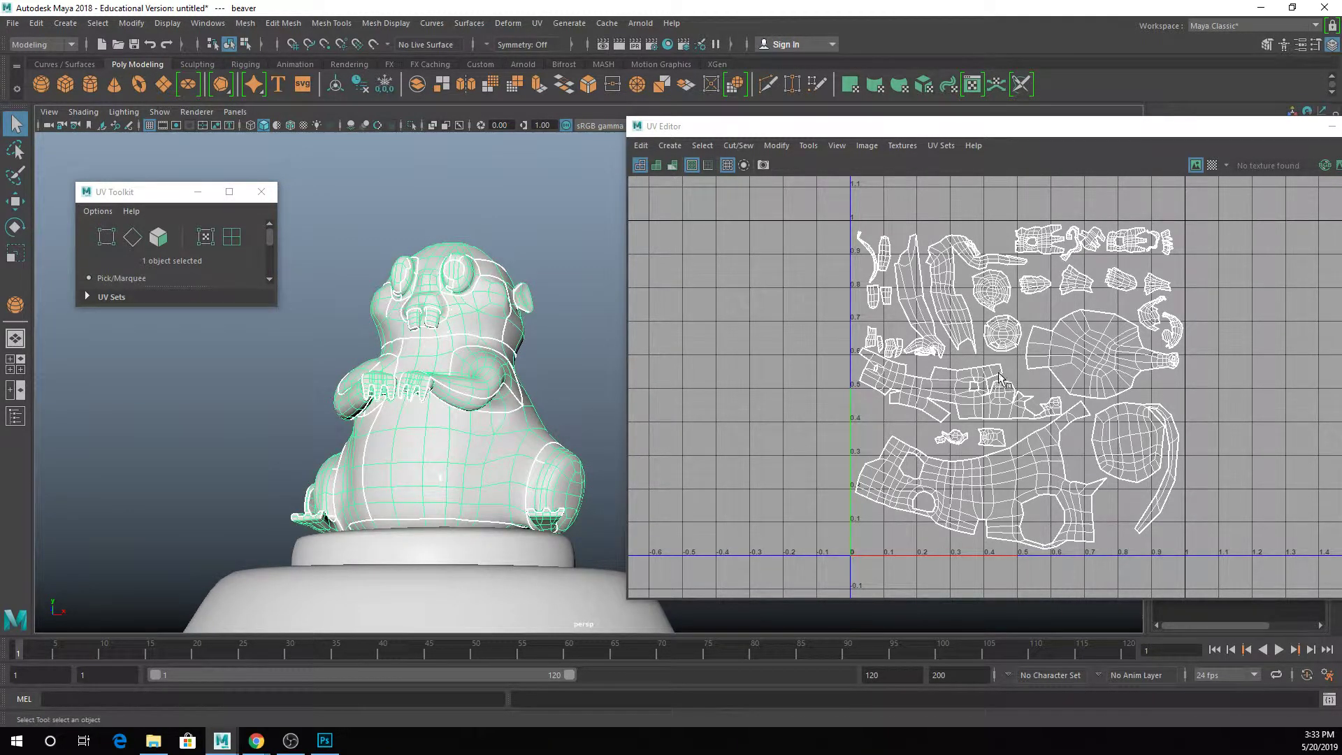
{"action": "left_click_drag", "start_coordinate": [438, 457], "coordinate": [582, 451], "text": "alt"}
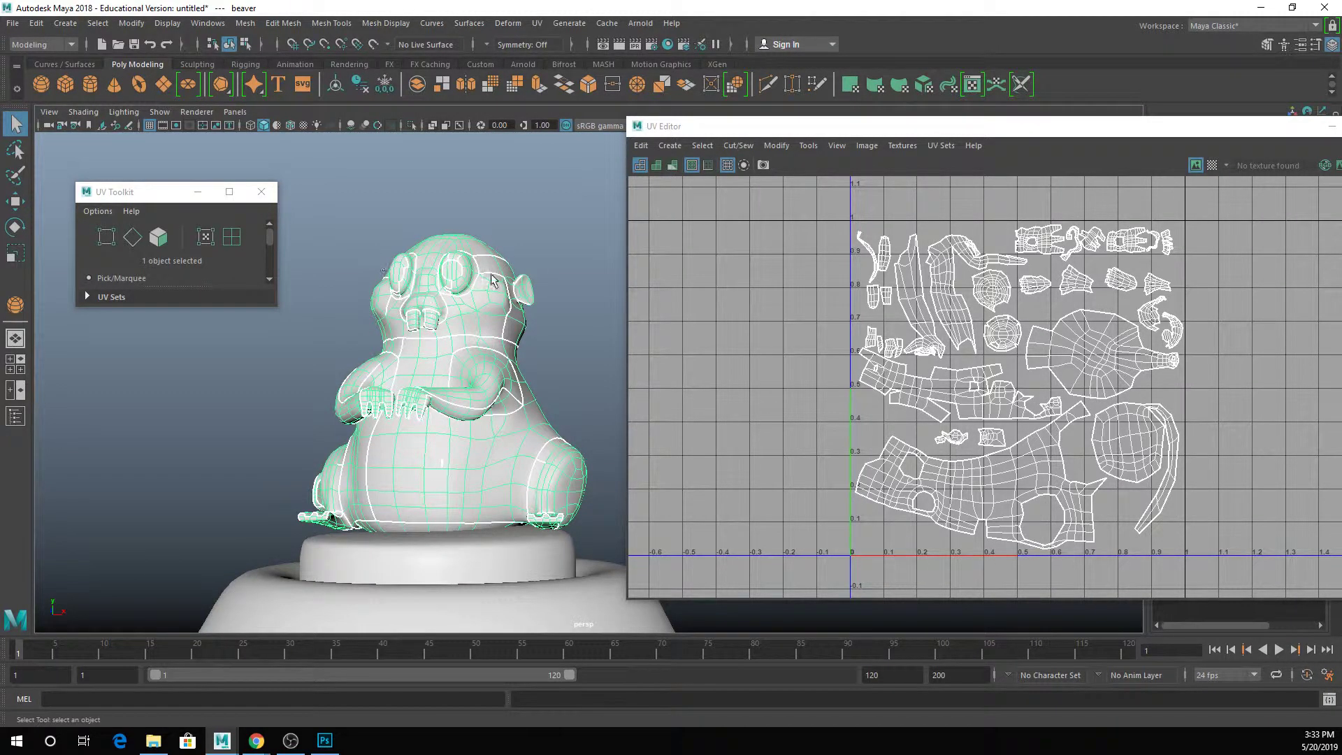
Step: Select the large rounded UV shell with the narrow tip and locate the area it covers on the beaver's head
{"action": "key", "text": "ctrl+F11"}
{"action": "right_click_drag", "start_coordinate": [1115, 366], "coordinate": [1048, 345]}
{"action": "left_click", "coordinate": [1104, 357]}
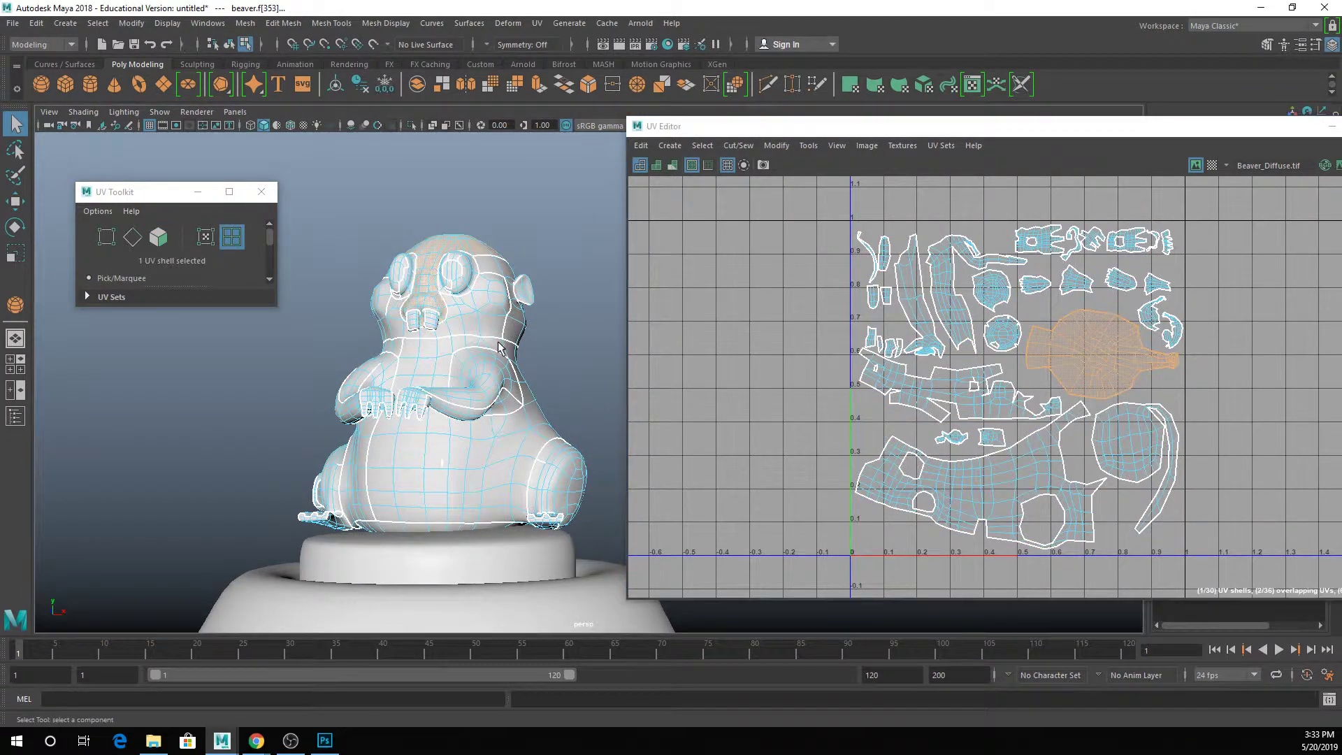
{"action": "left_click_drag", "start_coordinate": [530, 330], "coordinate": [371, 415], "text": "alt"}
{"action": "scroll", "coordinate": [374, 461], "scroll_direction": "up", "scroll_amount": 3}
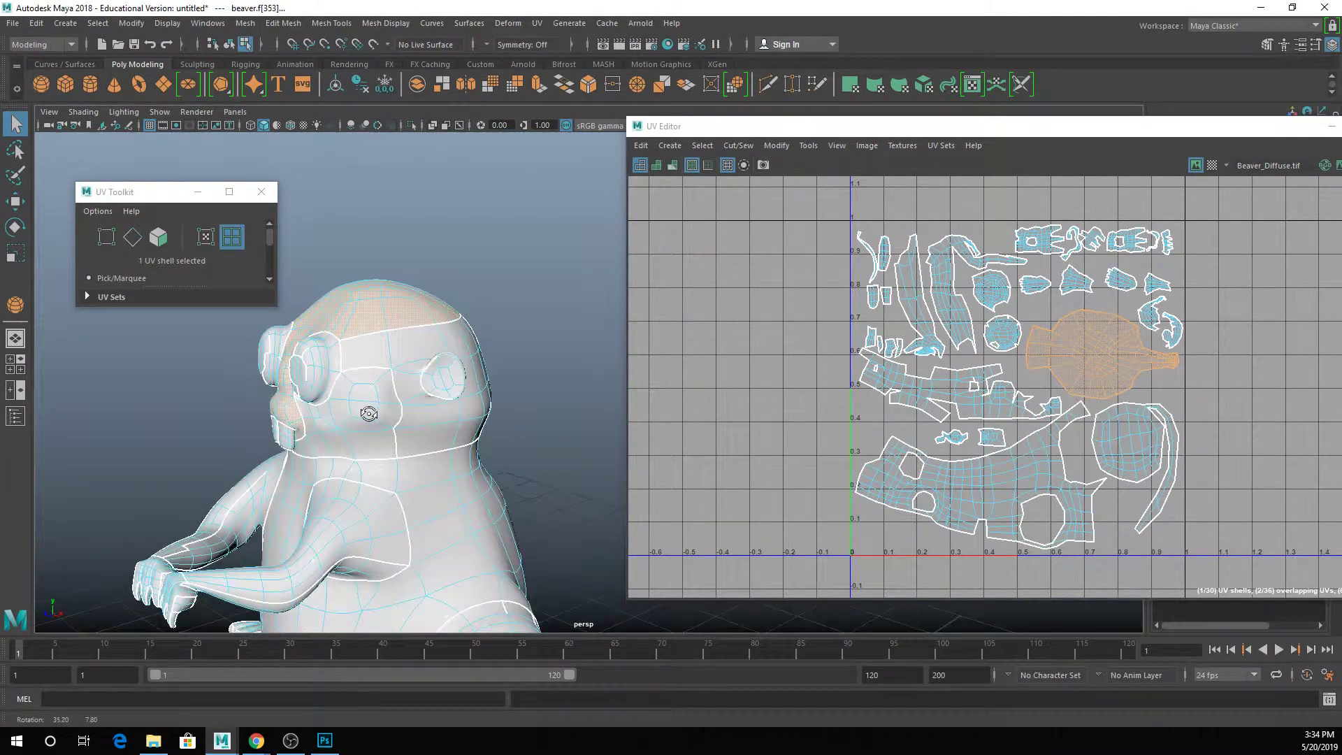
Step: Select the seam edge loop around the top of the beaver's head to trace it in the UV layout
{"action": "key", "text": "1"}
{"action": "left_click", "coordinate": [365, 416]}
{"action": "key", "text": "3"}
{"action": "right_click_drag", "start_coordinate": [365, 343], "coordinate": [362, 306]}
{"action": "double_click", "coordinate": [365, 343]}
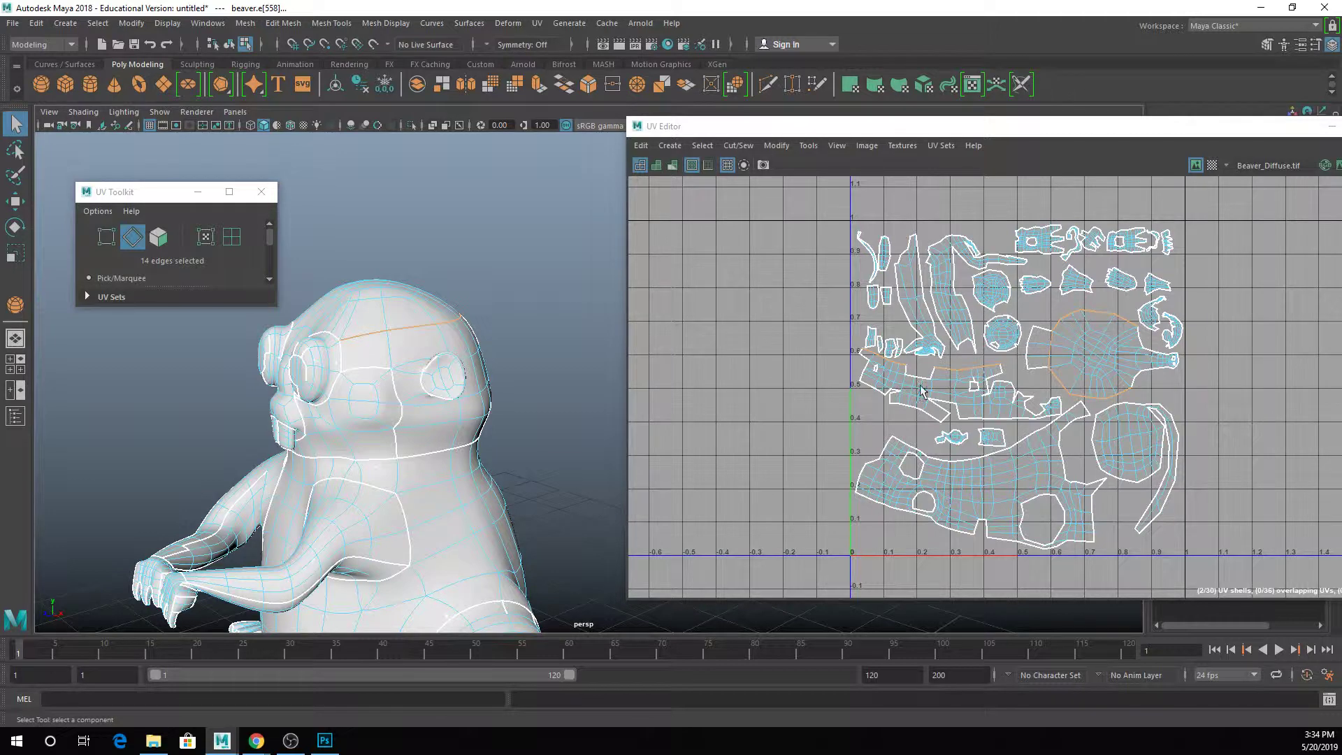
Step: Select the split edges along the lower side of the band-shaped head UV shell and sew them together
{"action": "scroll", "coordinate": [920, 391], "scroll_direction": "up", "scroll_amount": 4}
{"action": "left_click", "coordinate": [937, 431]}
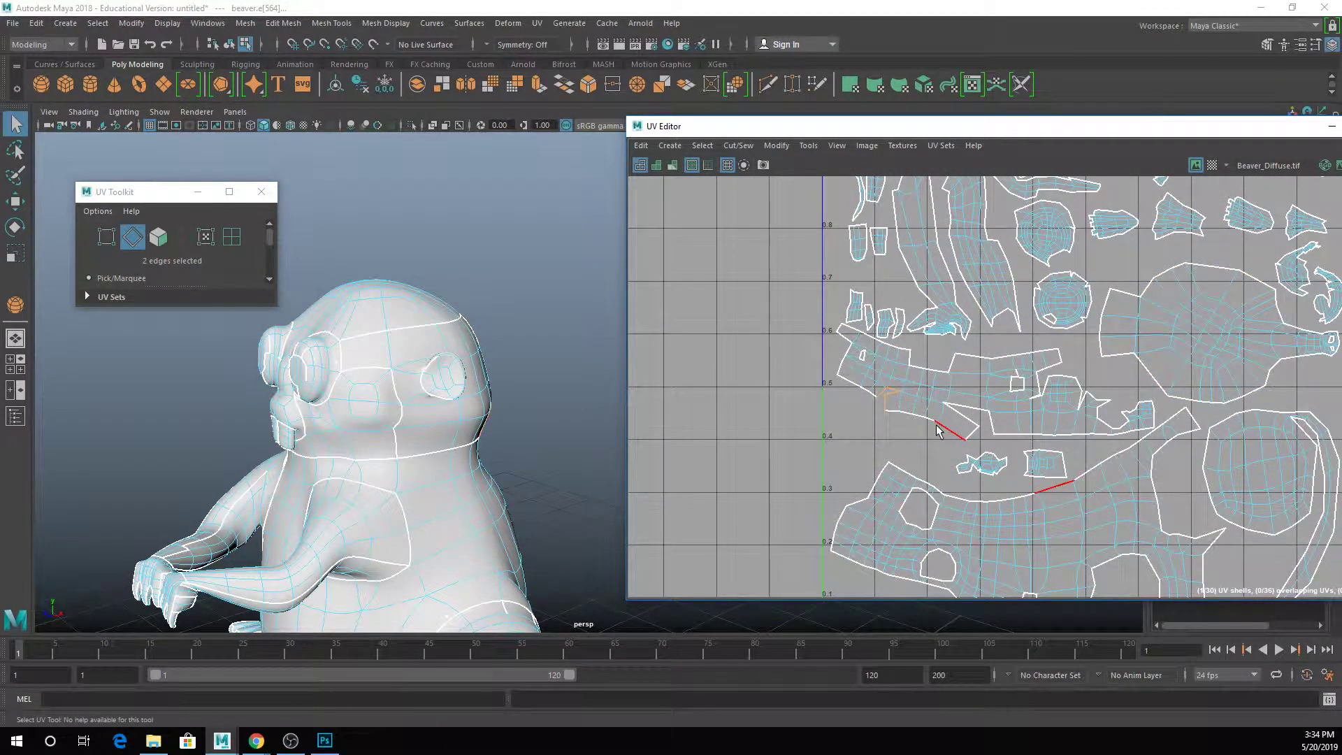
{"action": "left_click", "coordinate": [967, 375], "text": "shift"}
{"action": "right_click", "coordinate": [966, 379]}
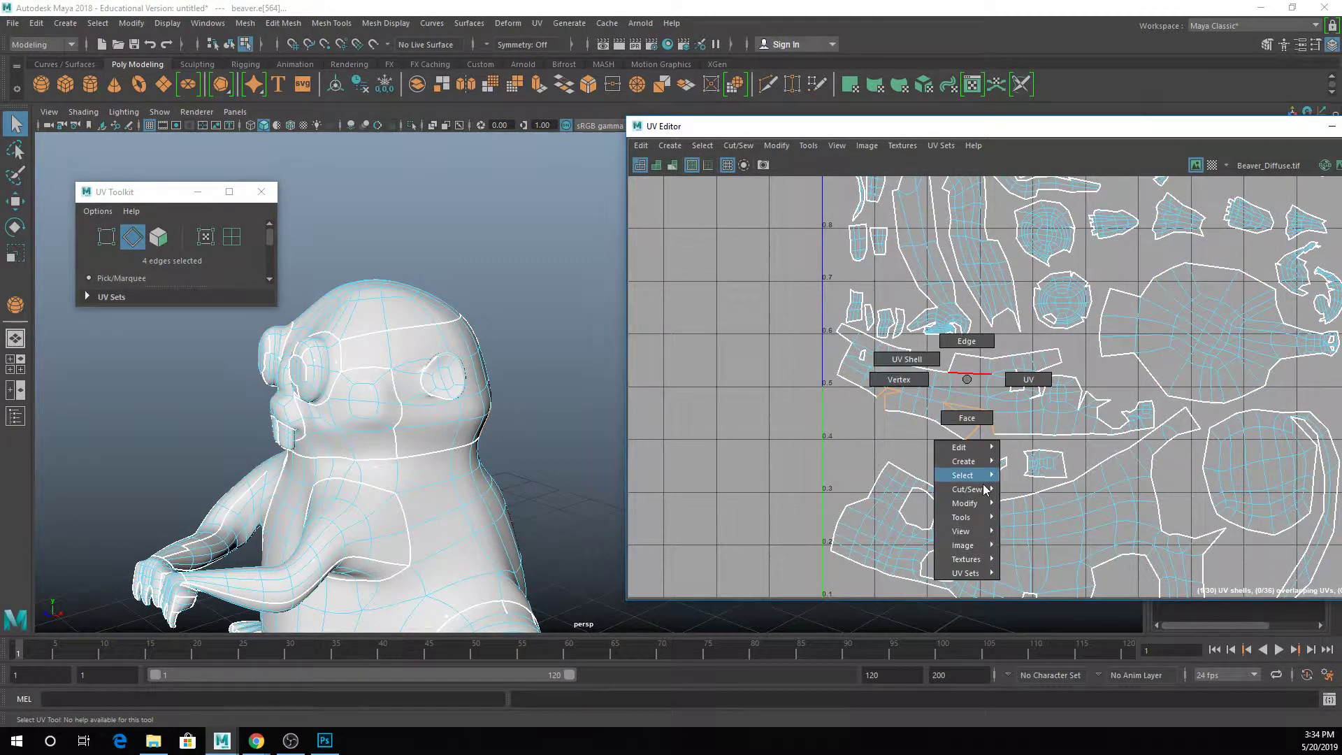
{"action": "mouse_move", "coordinate": [982, 489]}
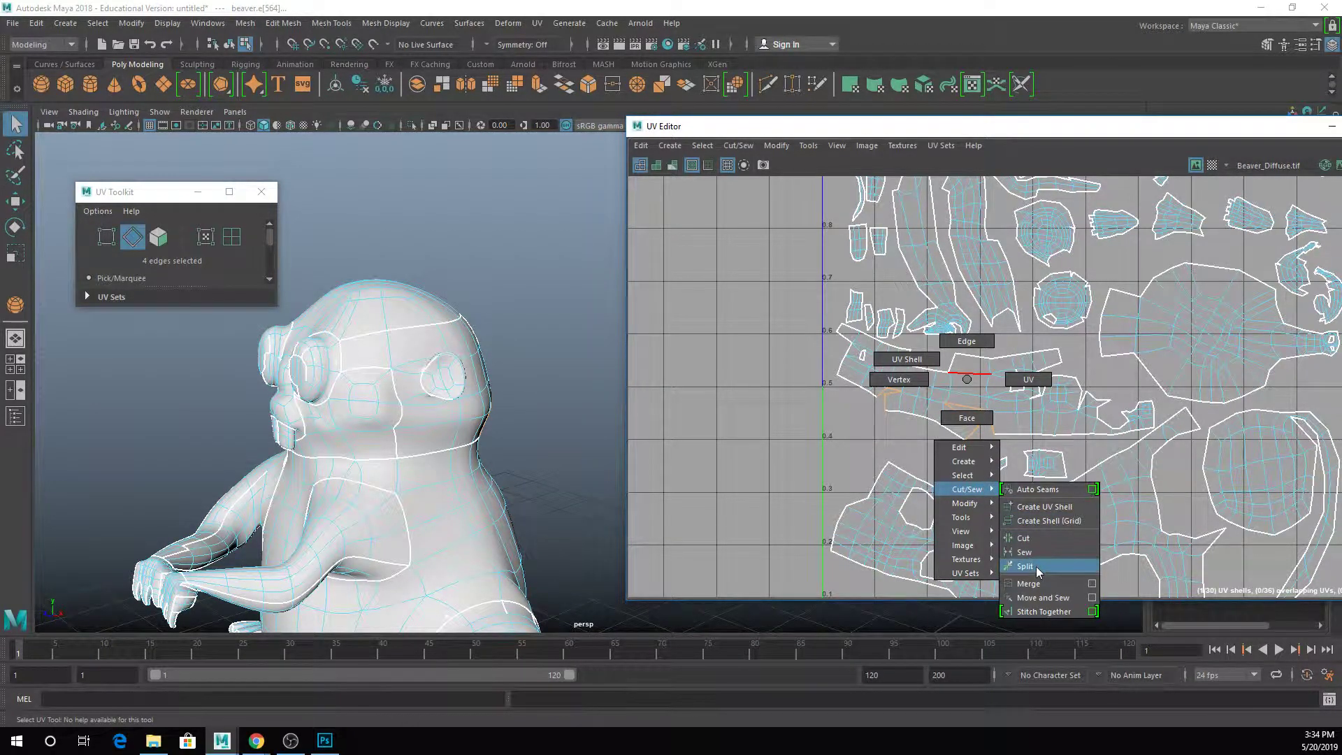
{"action": "left_click", "coordinate": [1025, 538]}
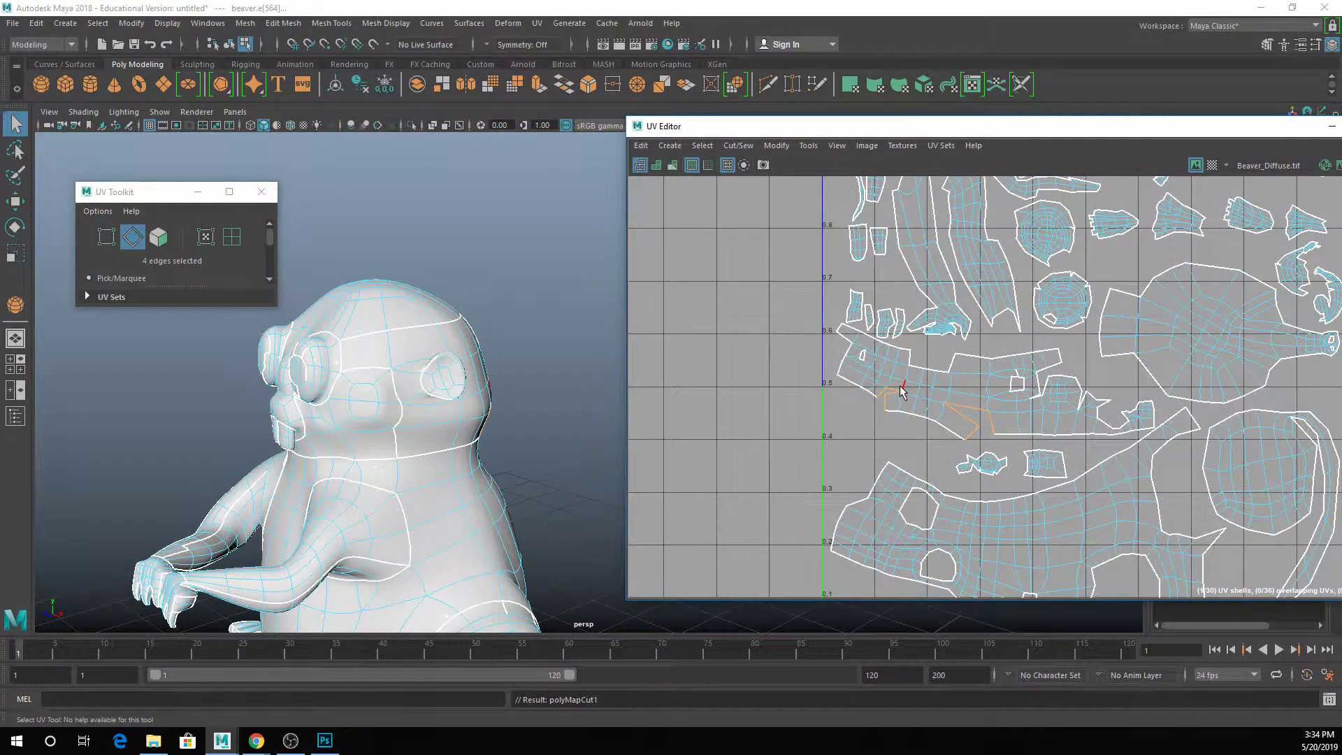
{"action": "right_click", "coordinate": [899, 387]}
{"action": "mouse_move", "coordinate": [901, 496]}
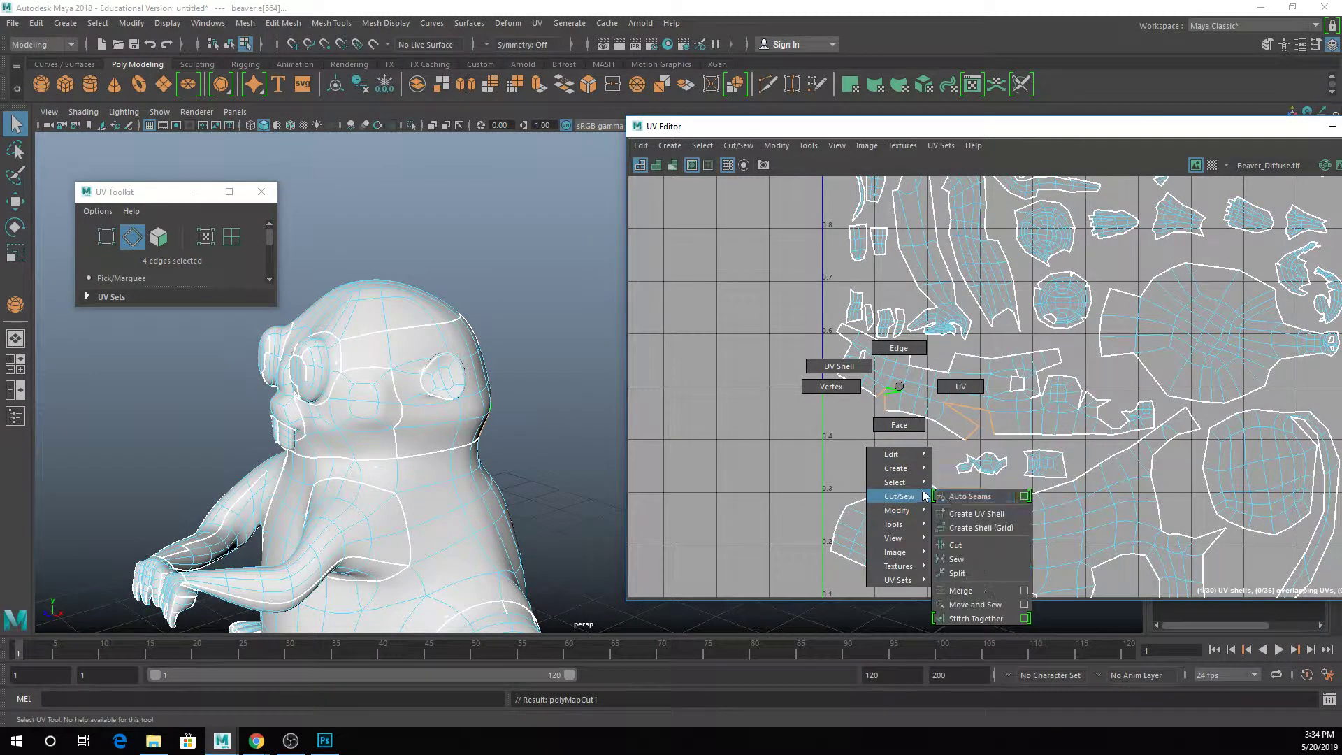
{"action": "left_click", "coordinate": [957, 559]}
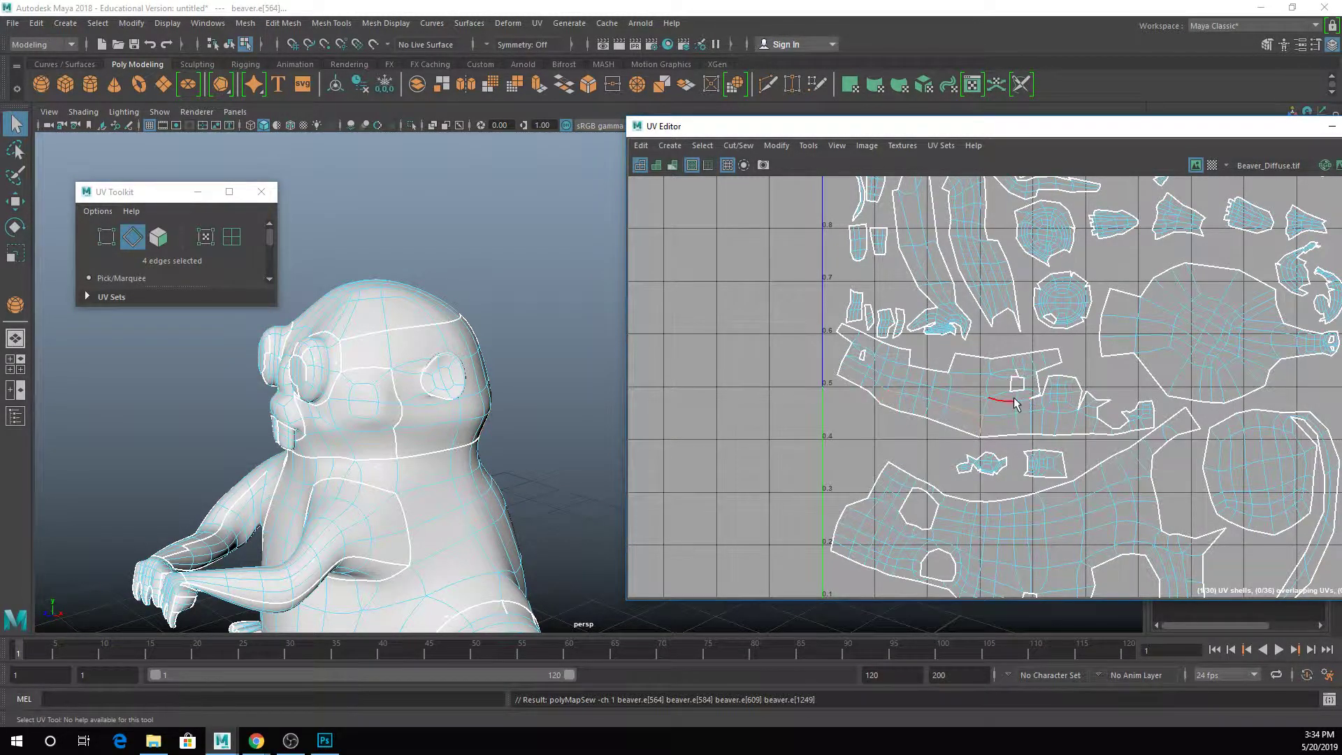
Step: Sew the open gap edge near the ear hole of the band-shaped head UV shell
{"action": "left_click", "coordinate": [1042, 402]}
{"action": "left_click", "coordinate": [1054, 371]}
{"action": "left_click", "coordinate": [1084, 392]}
{"action": "right_click_drag", "start_coordinate": [1084, 392], "coordinate": [1094, 412], "text": "shift"}
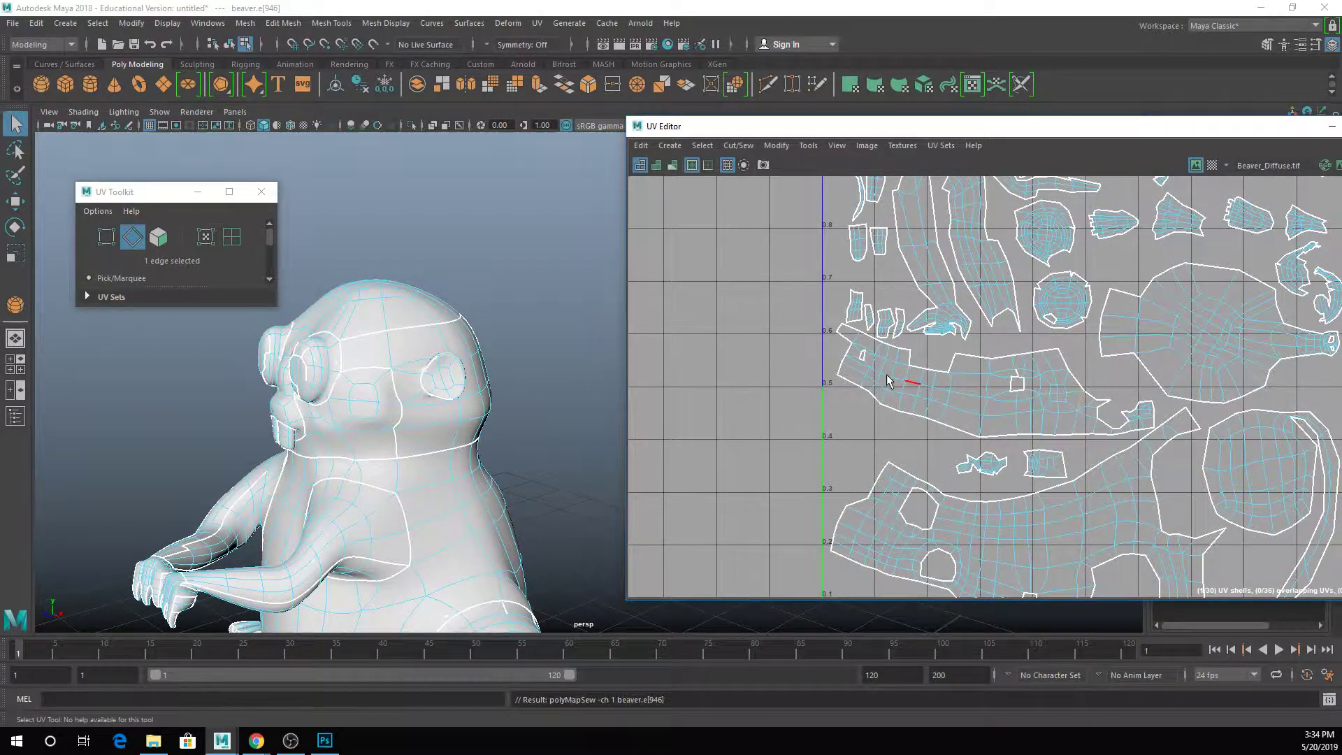
Step: Sew the top-of-head shell's seam edges, including those around its rear flap, to the band shell and unfold the combined head shell
{"action": "left_click", "coordinate": [863, 353]}
{"action": "left_click", "coordinate": [1016, 423]}
{"action": "middle_click_drag", "start_coordinate": [1013, 428], "coordinate": [816, 449], "text": "alt"}
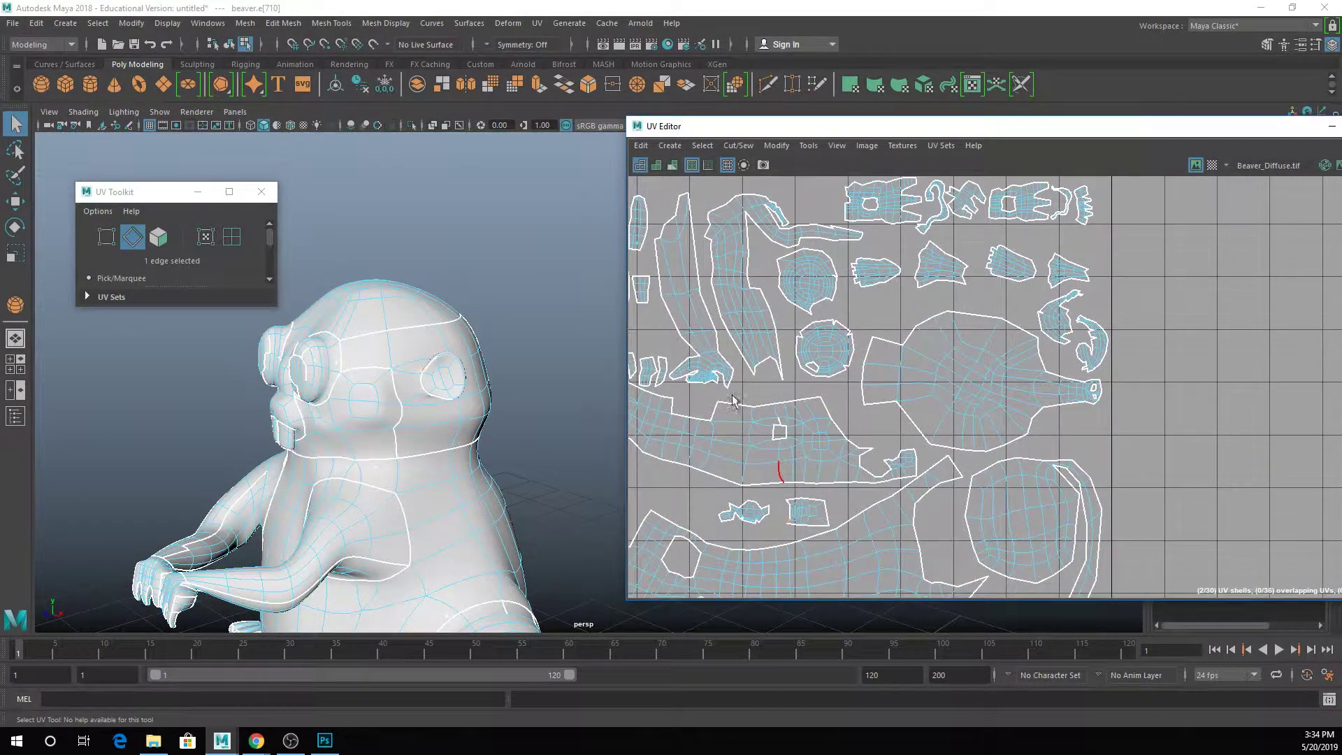
{"action": "scroll", "coordinate": [857, 334], "scroll_direction": "up", "scroll_amount": 2}
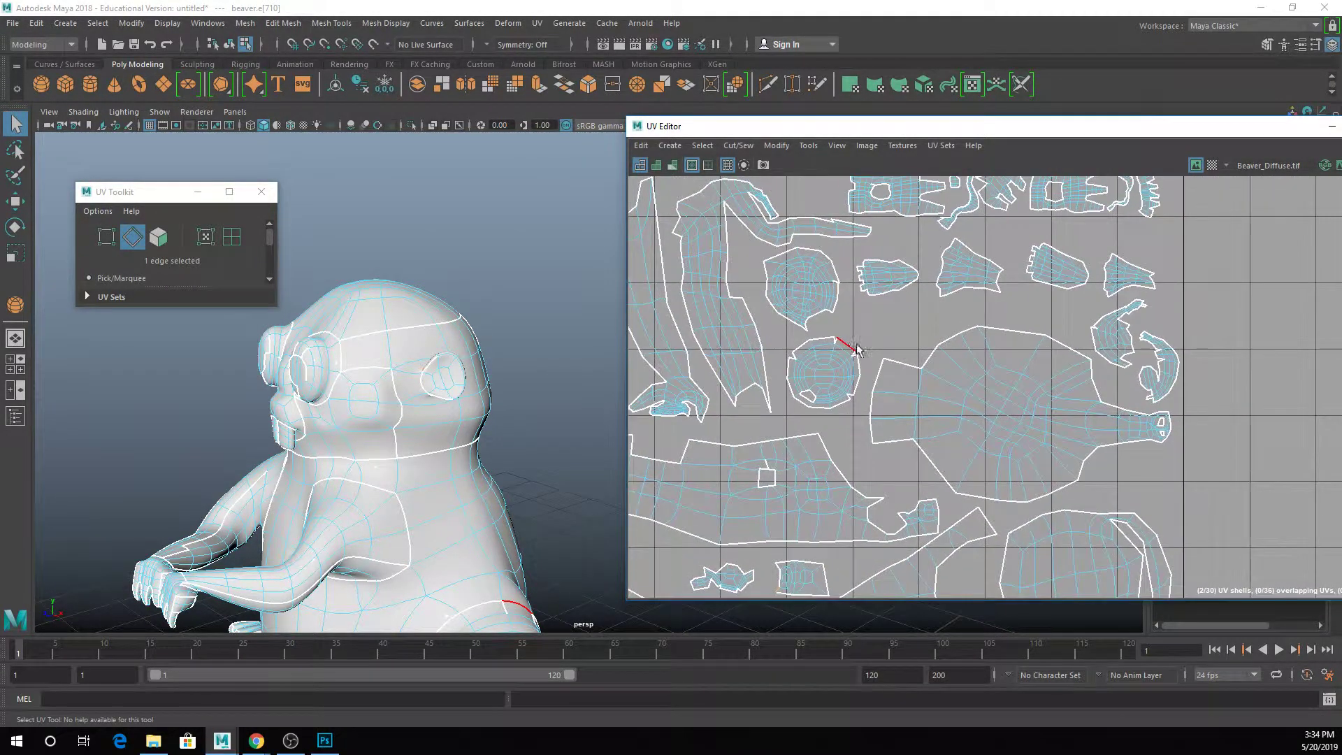
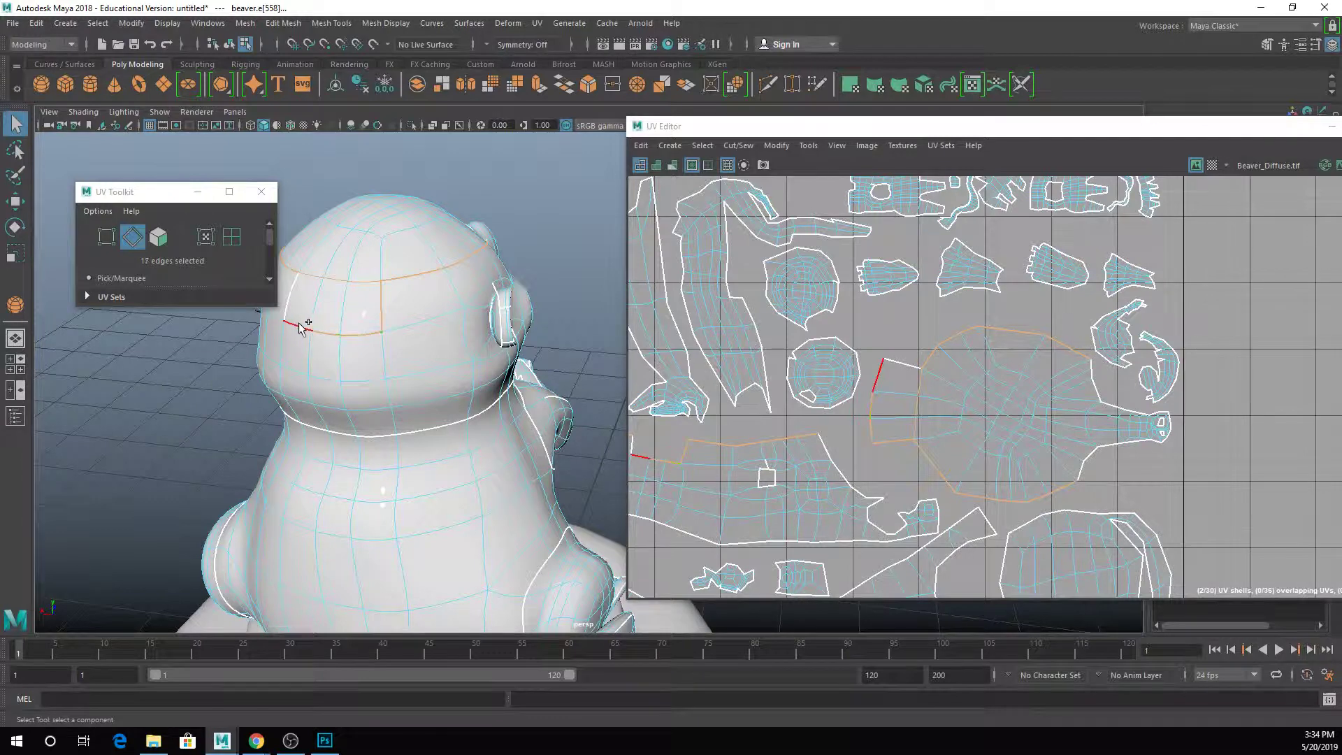
{"action": "left_click", "coordinate": [288, 297], "text": "shift"}
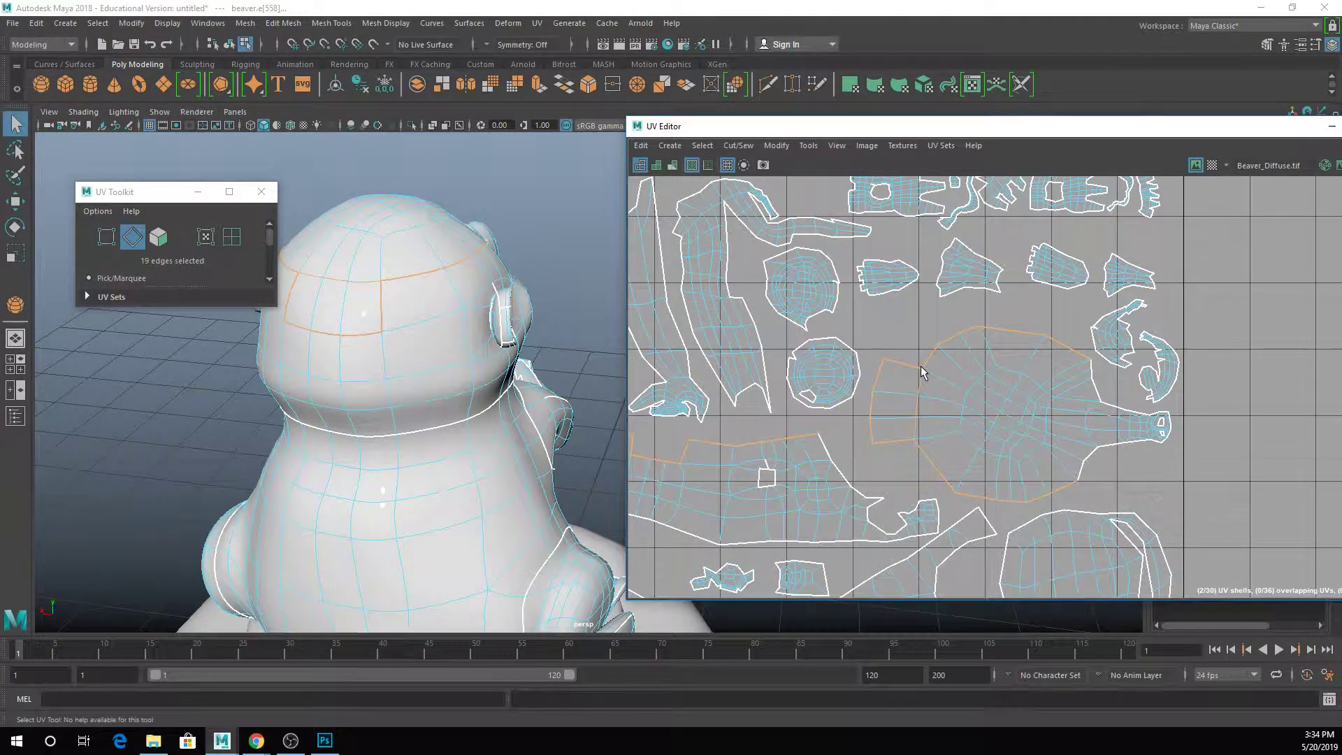
{"action": "right_click_drag", "start_coordinate": [921, 368], "coordinate": [982, 540]}
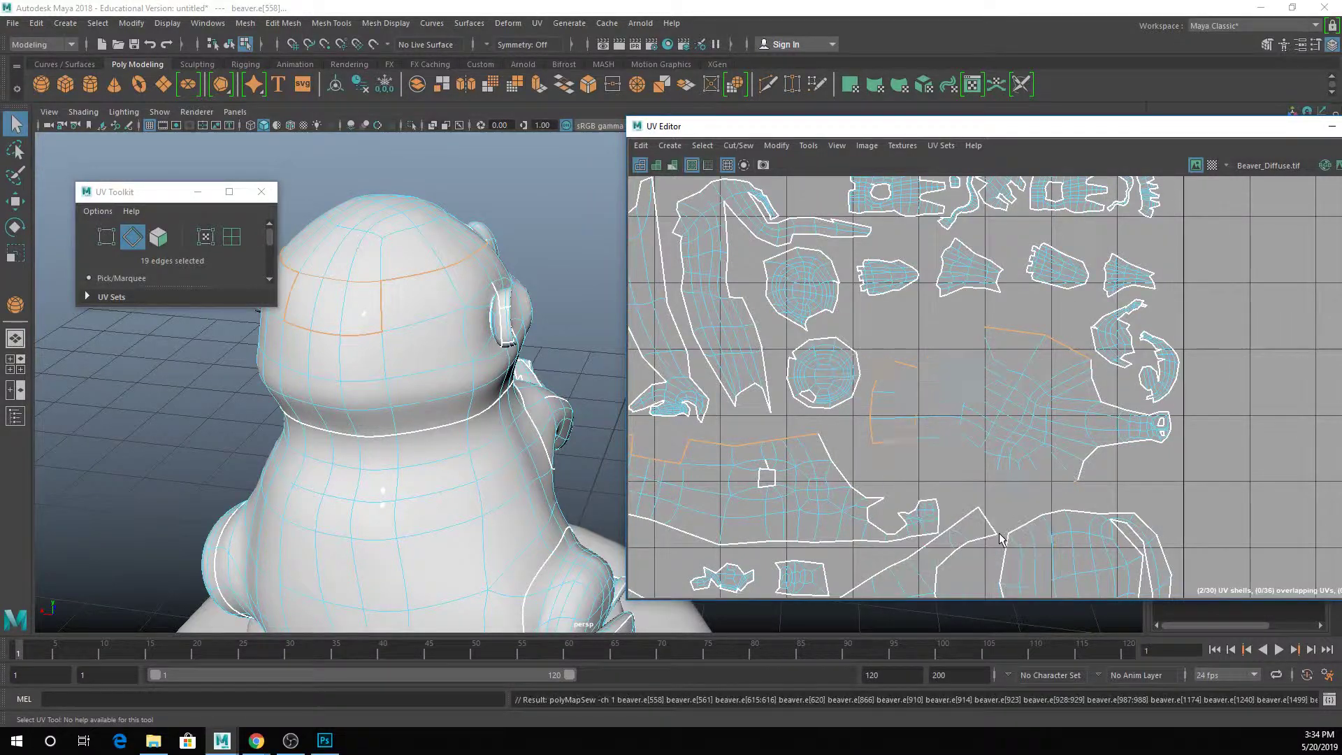
{"action": "right_click_drag", "start_coordinate": [890, 408], "coordinate": [951, 724]}
{"action": "scroll", "coordinate": [908, 434], "scroll_direction": "down", "scroll_amount": 2}
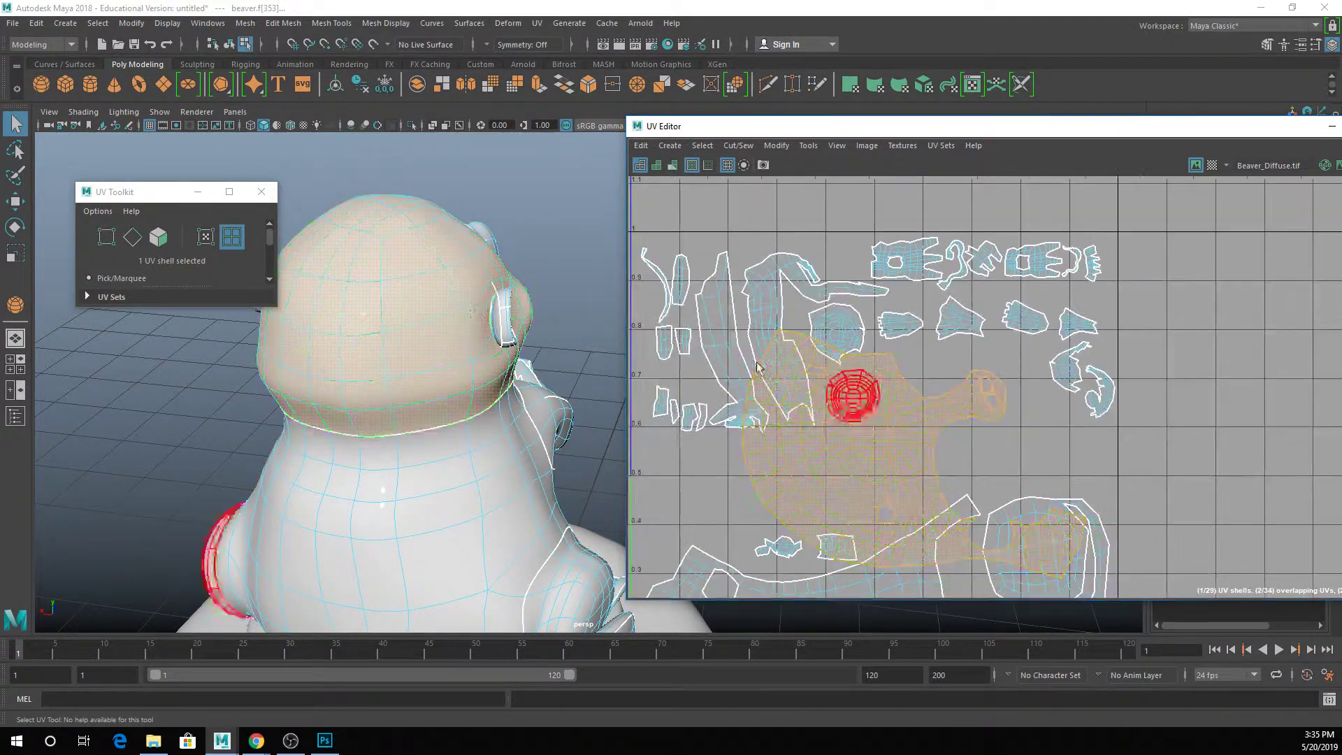
Step: Examine the merged head shell on the beaver from the back, side and front
{"action": "left_click_drag", "start_coordinate": [204, 525], "coordinate": [399, 224], "text": "alt"}
{"action": "middle_click_drag", "start_coordinate": [398, 224], "coordinate": [515, 289], "text": "alt"}
{"action": "left_click_drag", "start_coordinate": [515, 288], "coordinate": [448, 315], "text": "alt"}
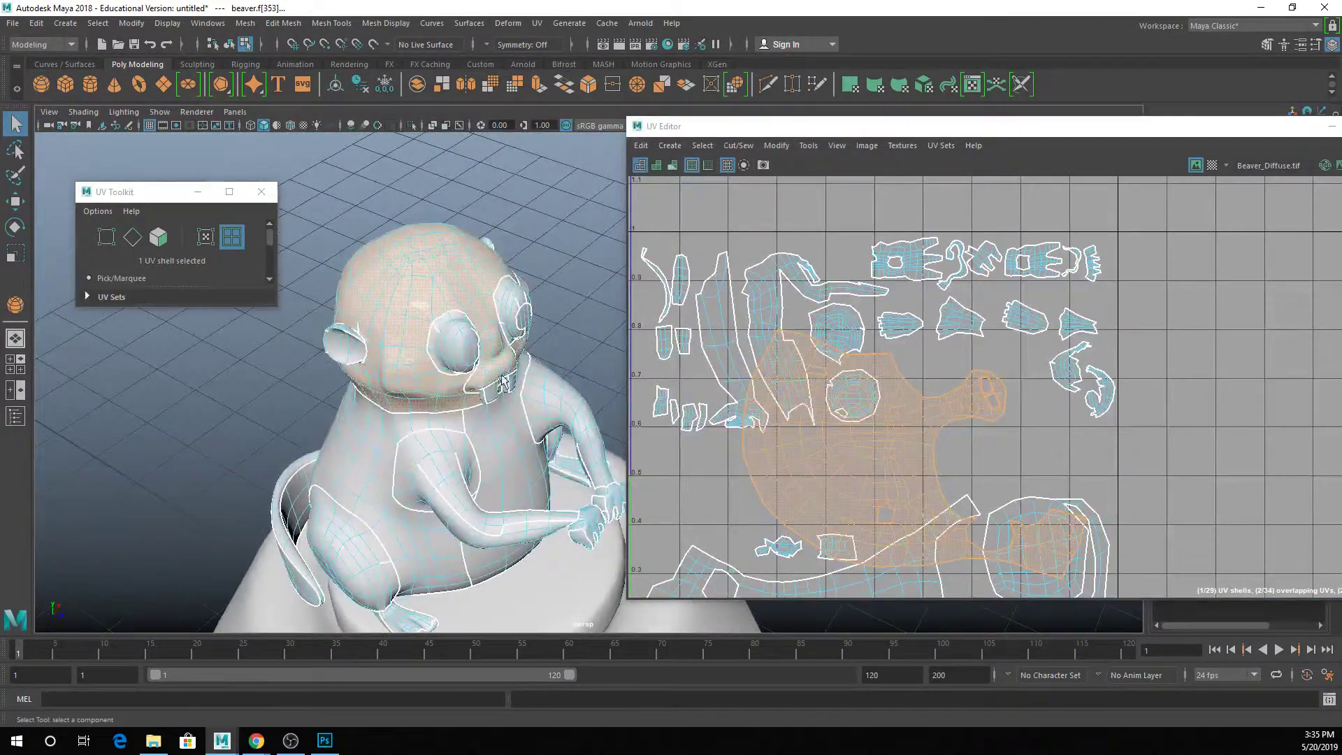
{"action": "scroll", "coordinate": [398, 320], "scroll_direction": "down", "scroll_amount": 2}
{"action": "middle_click_drag", "start_coordinate": [398, 320], "coordinate": [420, 317], "text": "alt"}
{"action": "scroll", "coordinate": [298, 274], "scroll_direction": "up", "scroll_amount": 3}
{"action": "middle_click_drag", "start_coordinate": [298, 275], "coordinate": [356, 336], "text": "alt"}
{"action": "left_click_drag", "start_coordinate": [356, 335], "coordinate": [404, 411], "text": "alt"}
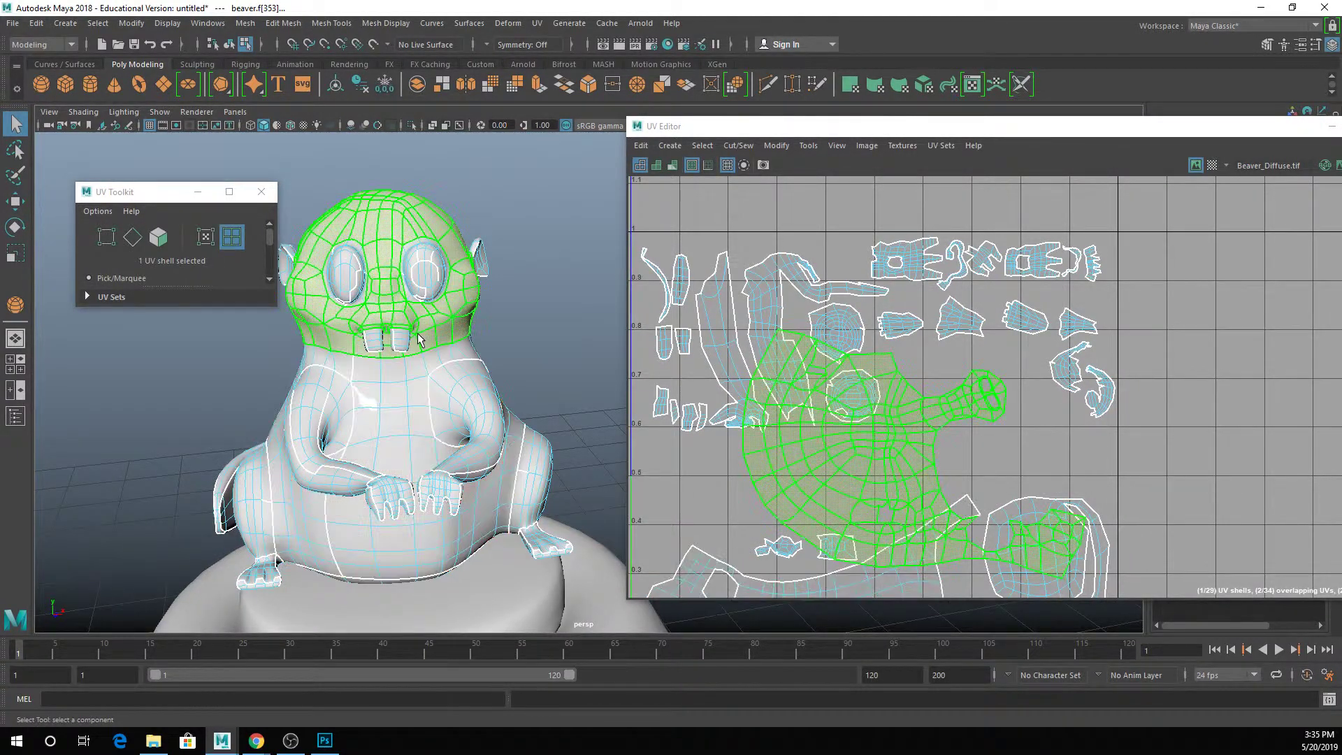
Step: Switch to edge selection and pick an edge at the front of the beaver's neck to examine the seams below its teeth
{"action": "right_click_drag", "start_coordinate": [418, 334], "coordinate": [418, 294]}
{"action": "scroll", "coordinate": [418, 294], "scroll_direction": "up", "scroll_amount": 5}
{"action": "scroll", "coordinate": [374, 451], "scroll_direction": "down", "scroll_amount": 2}
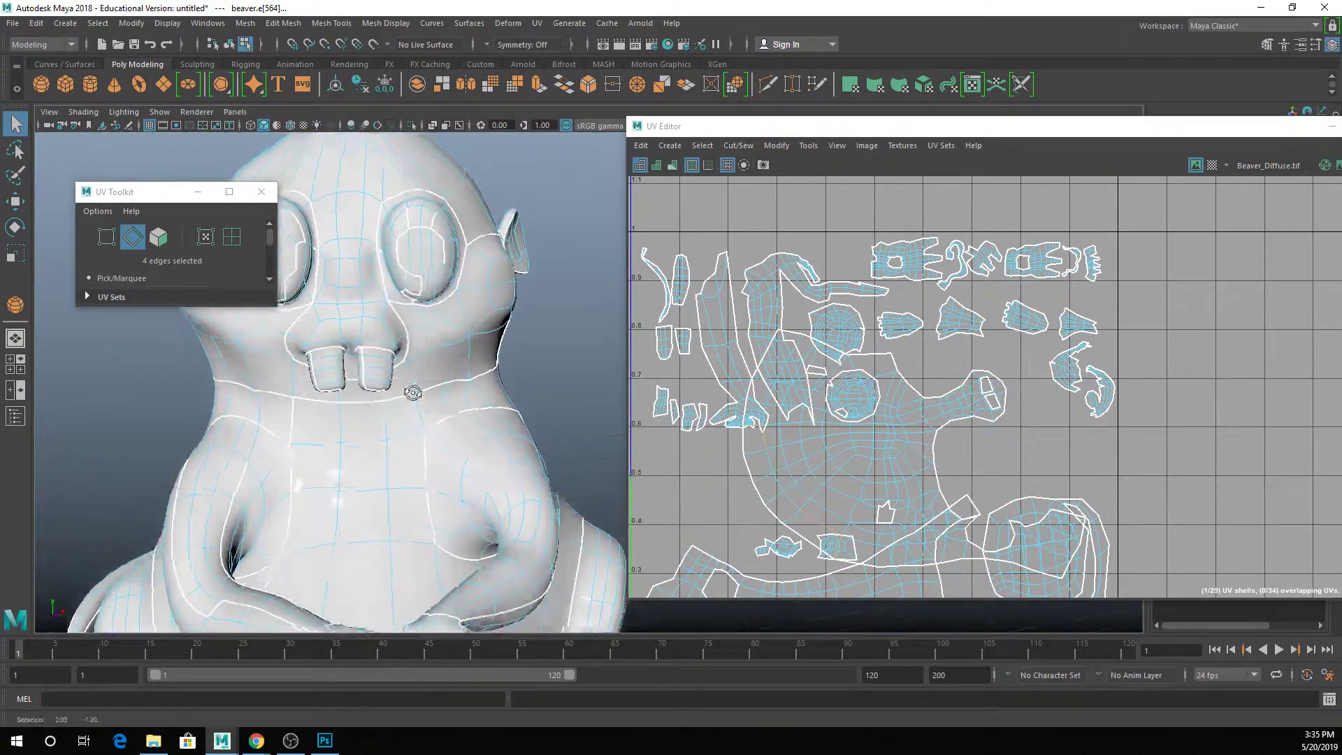
{"action": "left_click", "coordinate": [381, 435]}
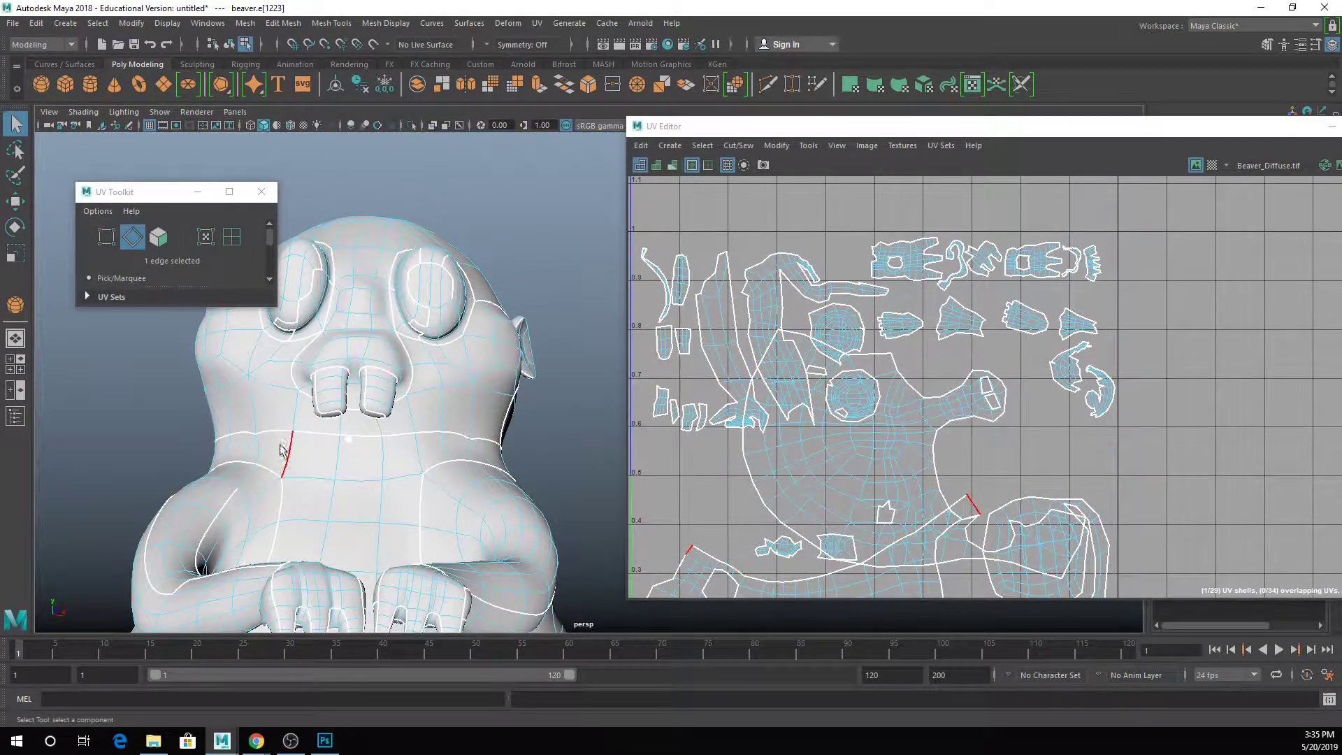
{"action": "mouse_move", "coordinate": [440, 355]}
{"action": "left_mouse_down", "text": "alt"}
{"action": "mouse_move", "coordinate": [419, 335]}
{"action": "mouse_move", "coordinate": [439, 338]}
{"action": "left_mouse_up", "text": "alt"}
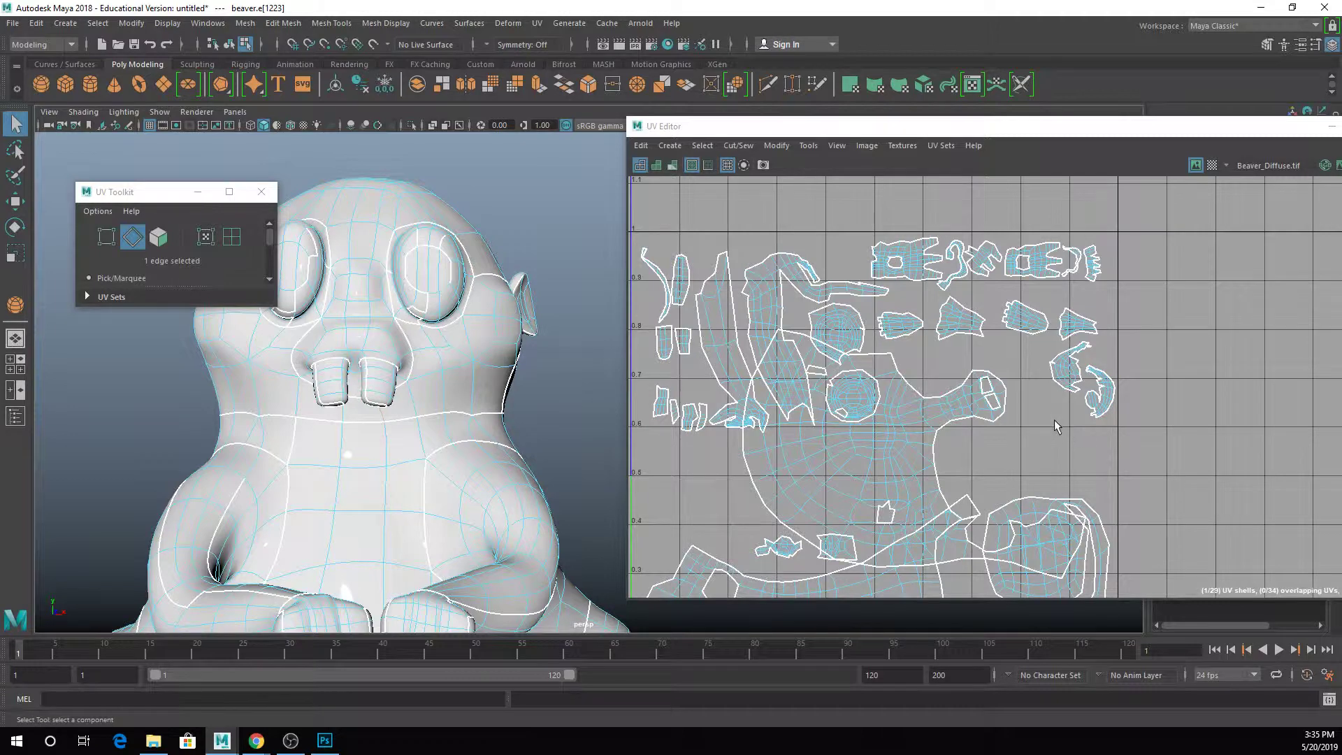
Step: Sew the seam running from behind the beaver's left eye down in front of the ear to the neck
{"action": "left_click_drag", "start_coordinate": [482, 396], "coordinate": [418, 371], "text": "alt"}
{"action": "left_click", "coordinate": [418, 376]}
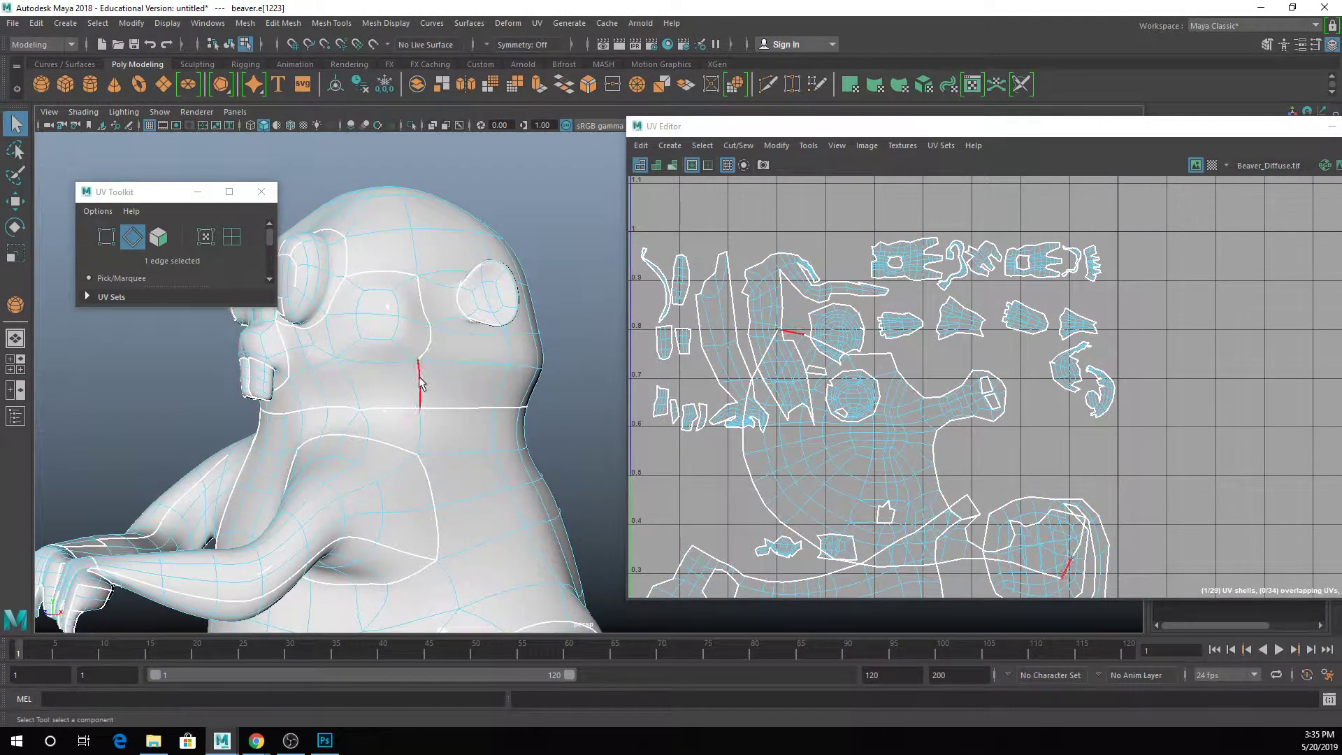
{"action": "left_click", "coordinate": [428, 334], "text": "shift"}
{"action": "right_click_drag", "start_coordinate": [892, 404], "coordinate": [969, 591]}
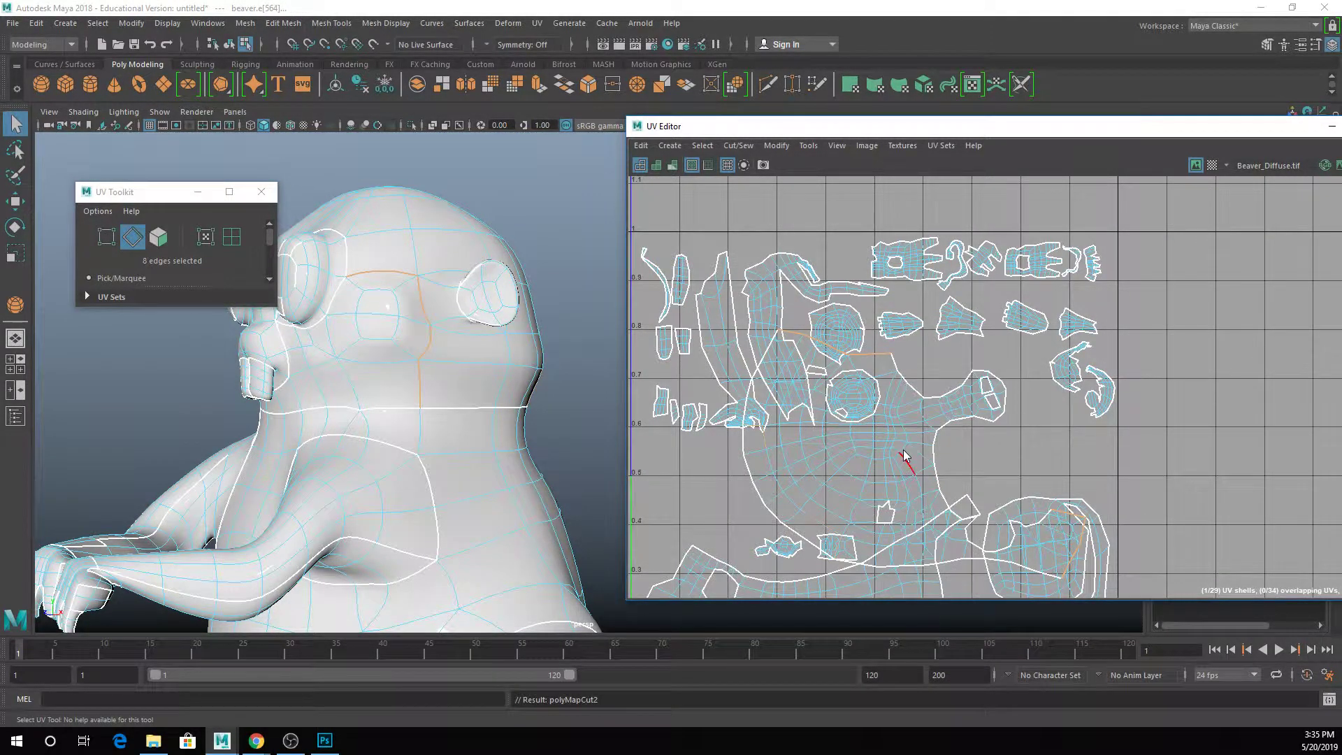
{"action": "right_click_drag", "start_coordinate": [904, 456], "coordinate": [969, 631]}
Step: Cut a vertical seam down the centre of the back of the head from the crown to the neck edge
{"action": "left_click_drag", "start_coordinate": [443, 410], "coordinate": [391, 409], "text": "alt"}
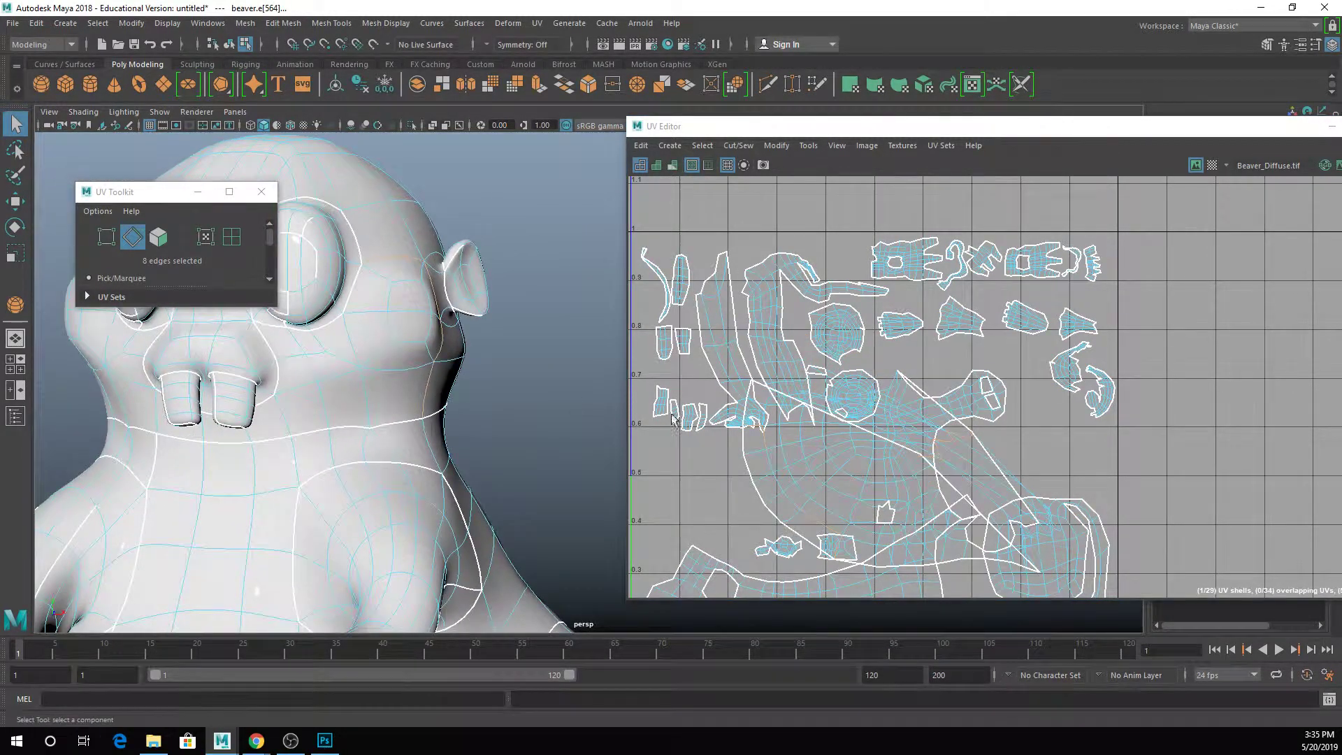
{"action": "right_click_drag", "start_coordinate": [937, 428], "coordinate": [936, 428]}
{"action": "left_click_drag", "start_coordinate": [420, 392], "coordinate": [357, 383], "text": "alt"}
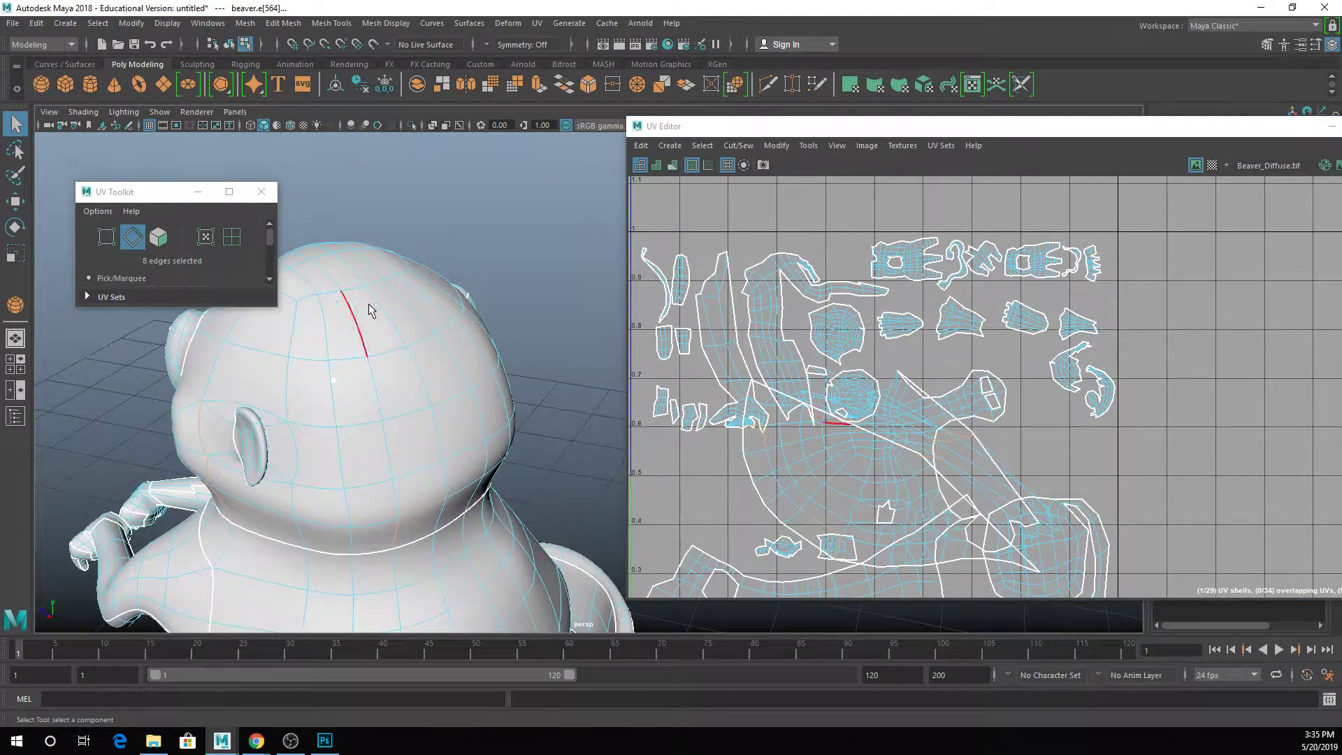
{"action": "left_click", "coordinate": [357, 279], "text": "ctrl"}
{"action": "left_click", "coordinate": [419, 482], "text": "ctrl"}
{"action": "left_click_drag", "start_coordinate": [440, 509], "coordinate": [450, 443], "text": "alt"}
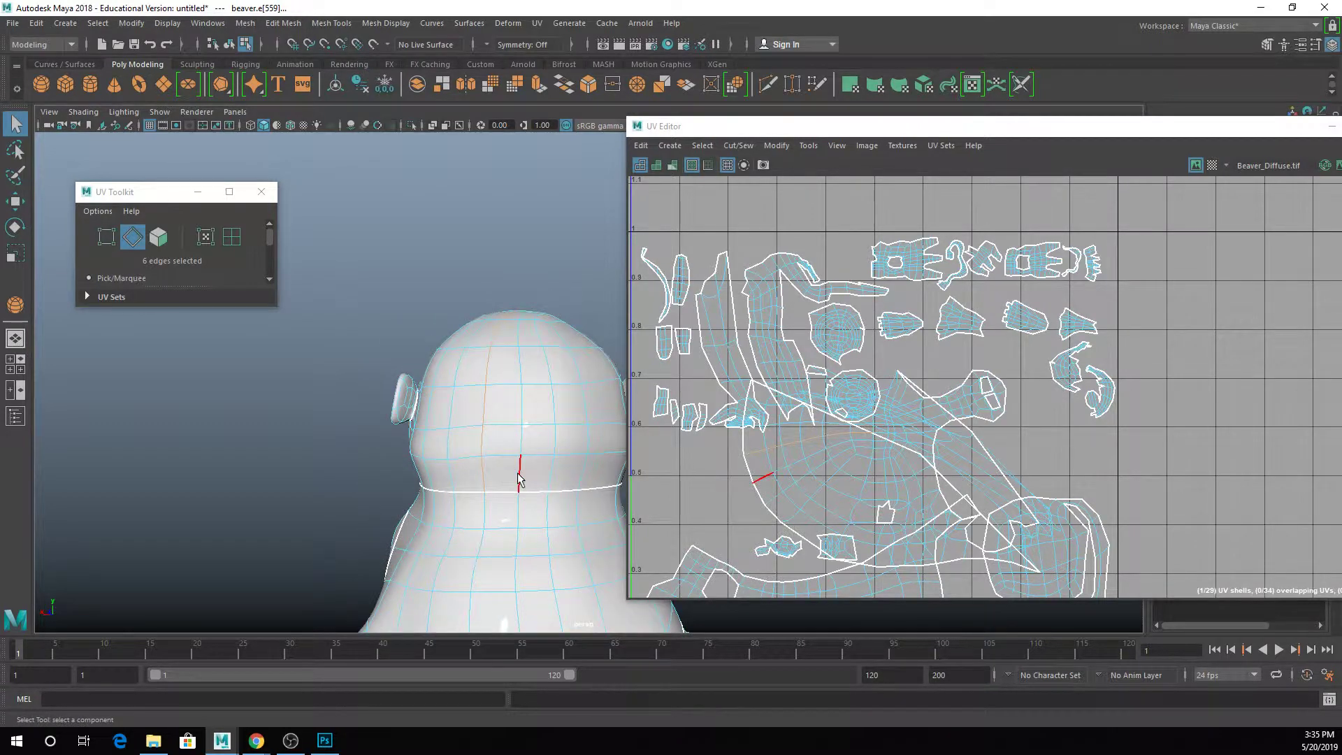
{"action": "double_click", "coordinate": [524, 311]}
{"action": "right_click_drag", "start_coordinate": [873, 459], "coordinate": [949, 587]}
Step: Select the whole head UV shell and unfold it, then inspect it on the model from the side
{"action": "right_click_drag", "start_coordinate": [934, 404], "coordinate": [878, 384]}
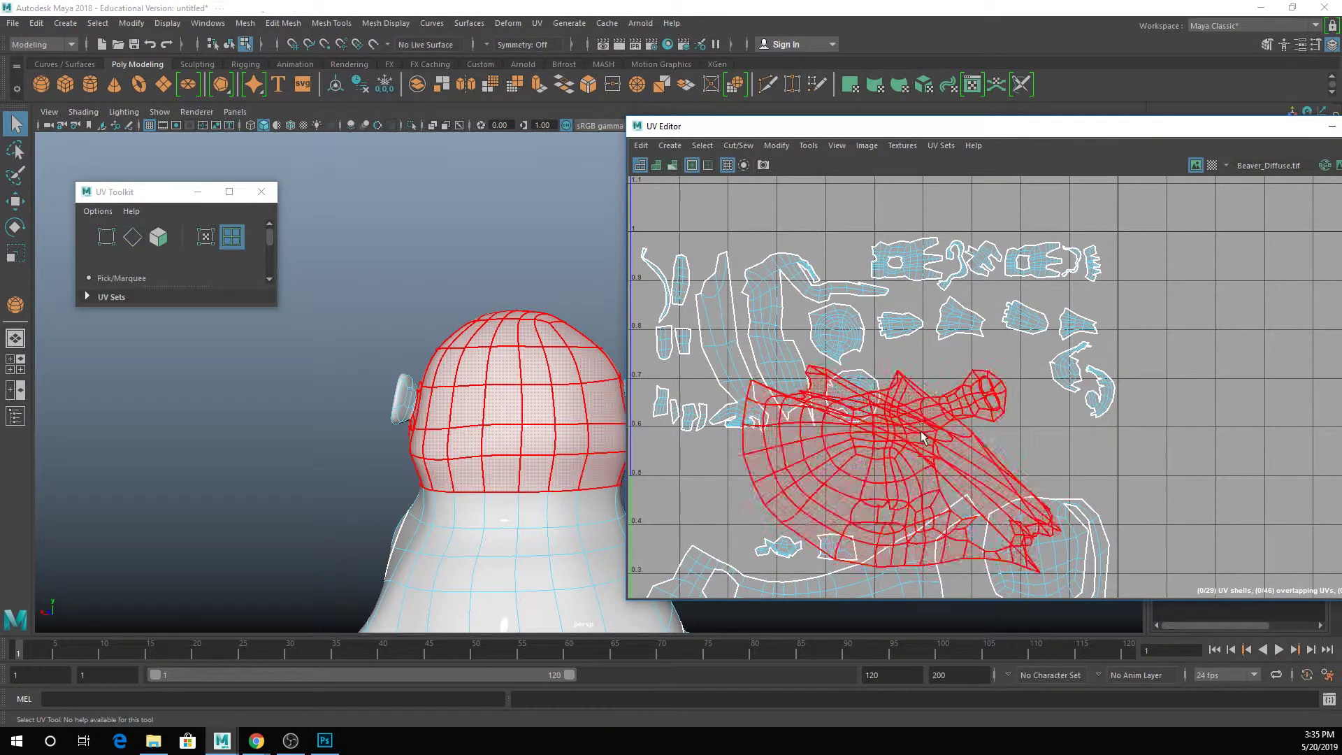
{"action": "left_click", "coordinate": [921, 437]}
{"action": "right_click_drag", "start_coordinate": [922, 434], "coordinate": [993, 717]}
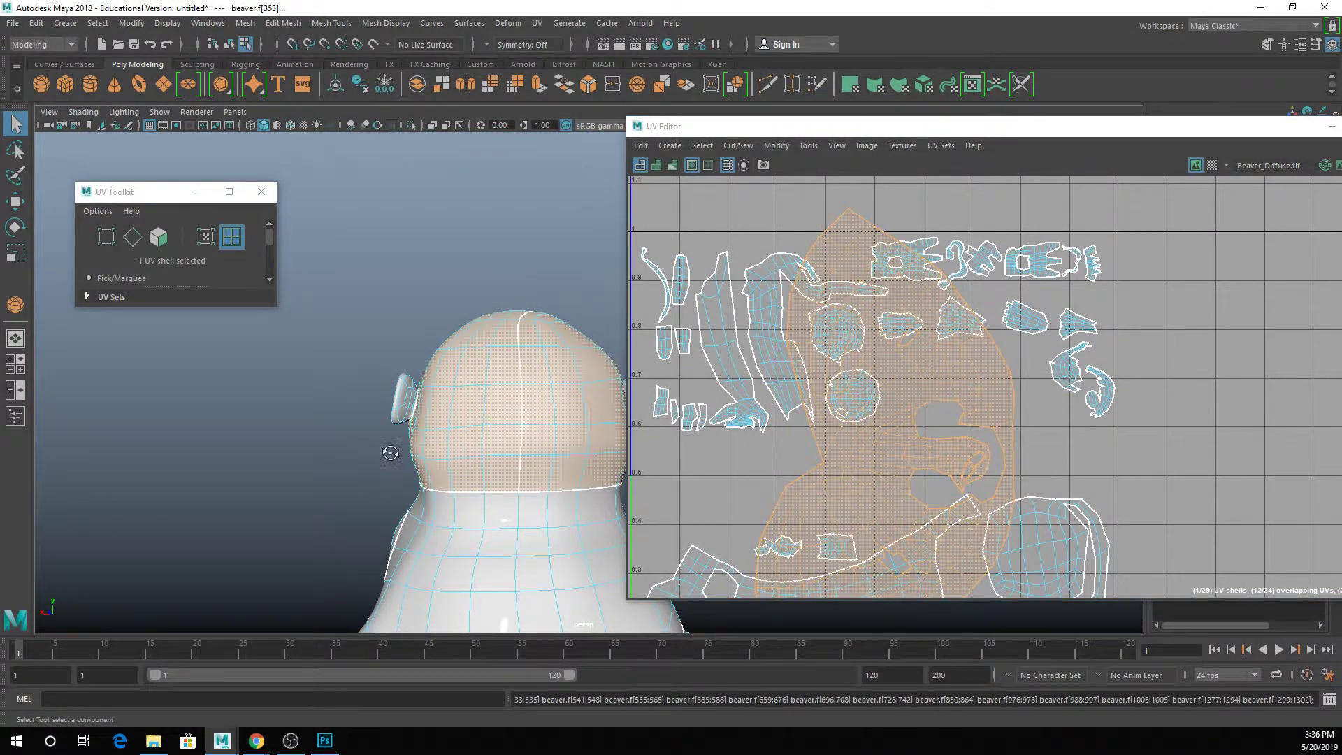
{"action": "left_click_drag", "start_coordinate": [390, 449], "coordinate": [552, 482], "text": "alt"}
{"action": "scroll", "coordinate": [702, 448], "scroll_direction": "down", "scroll_amount": 2}
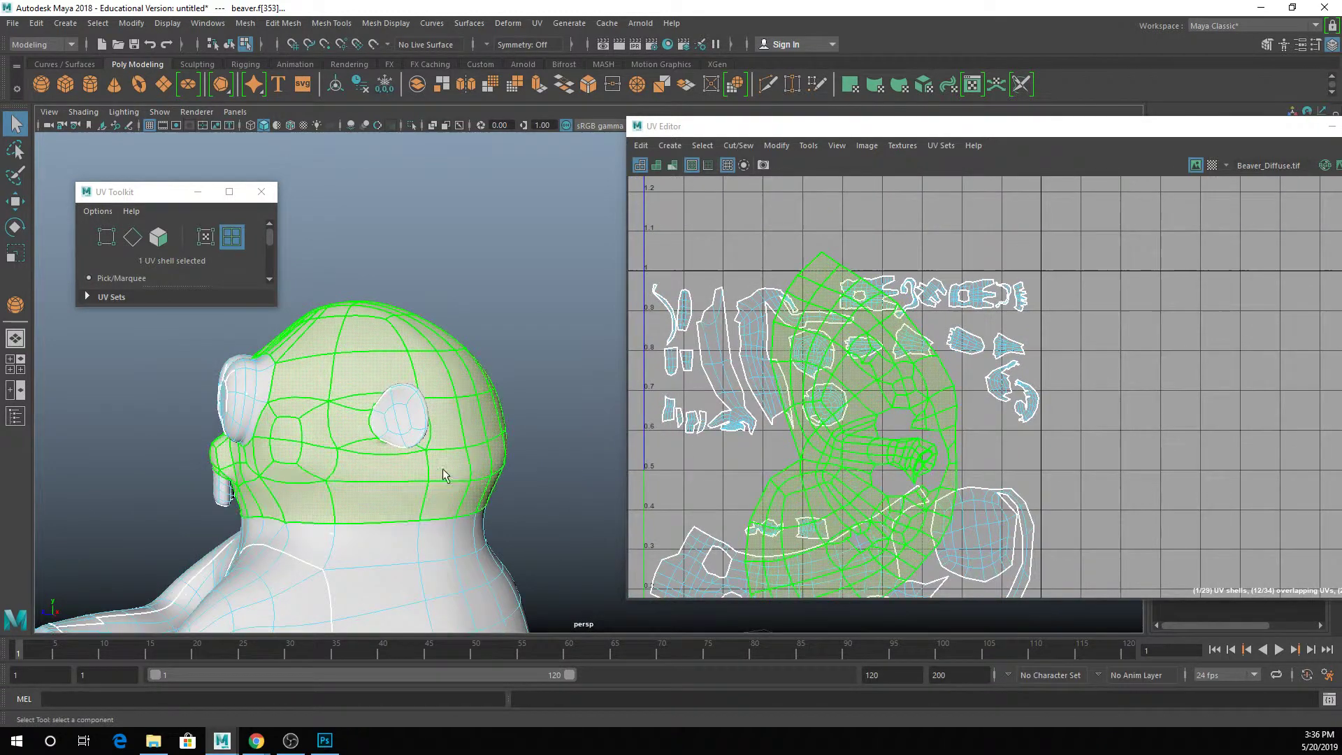
Step: Select the seam edges around the beaver's muzzle, including the one between the teeth, and sew them
{"action": "left_click_drag", "start_coordinate": [450, 470], "coordinate": [380, 430], "text": "alt"}
{"action": "right_click_drag", "start_coordinate": [493, 346], "coordinate": [497, 312]}
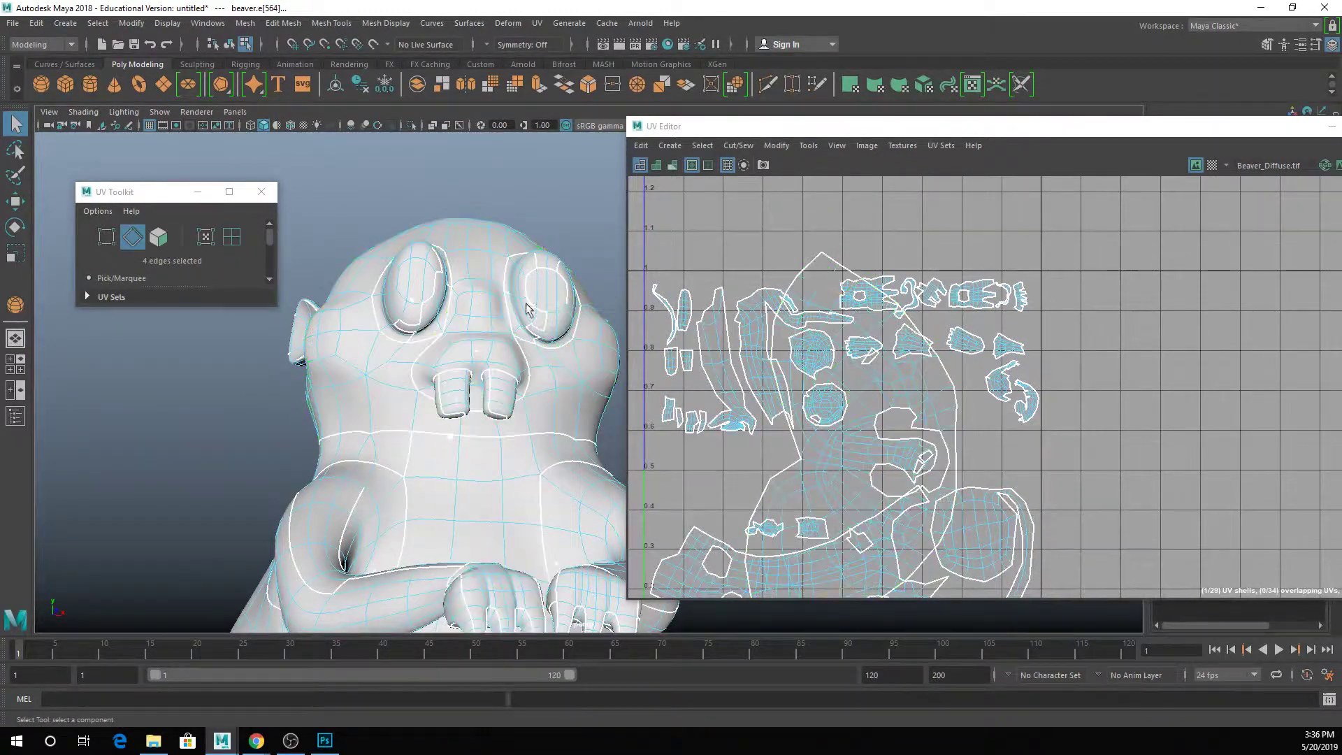
{"action": "left_click", "coordinate": [482, 412]}
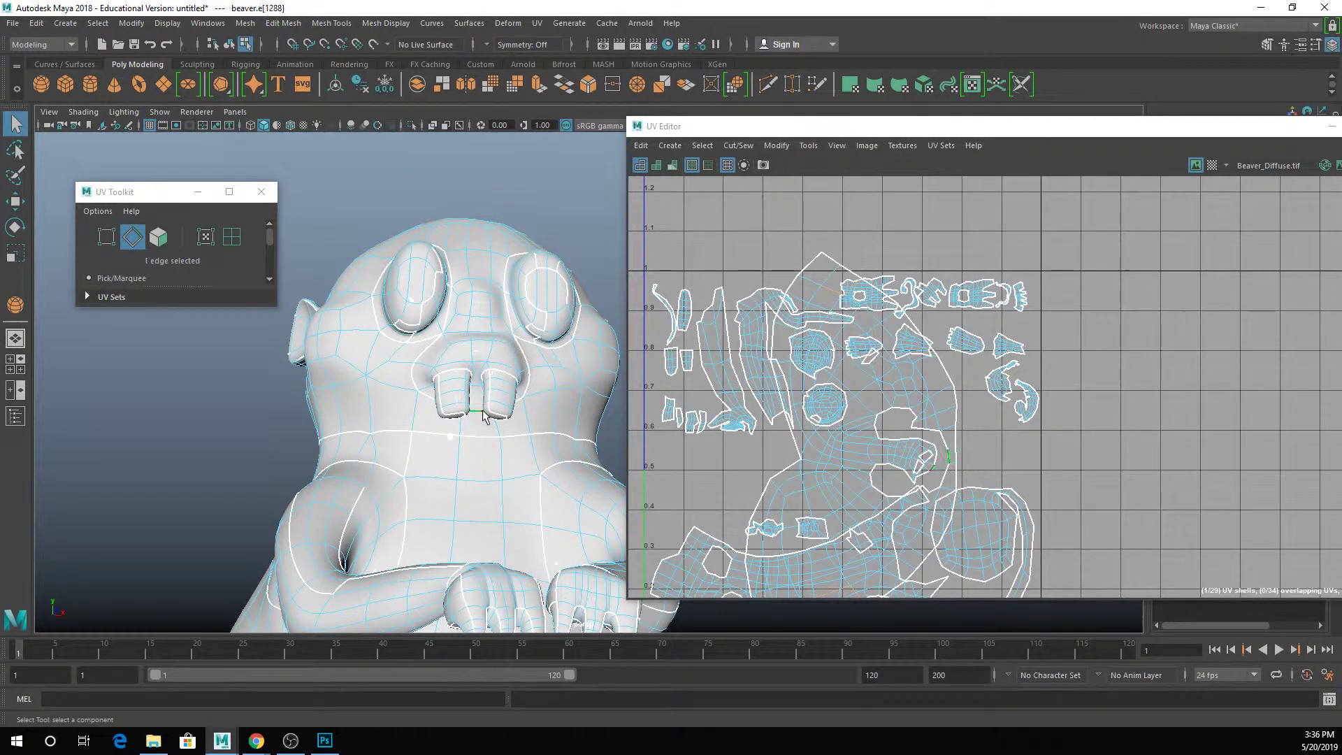
{"action": "double_click", "coordinate": [521, 402], "text": "shift"}
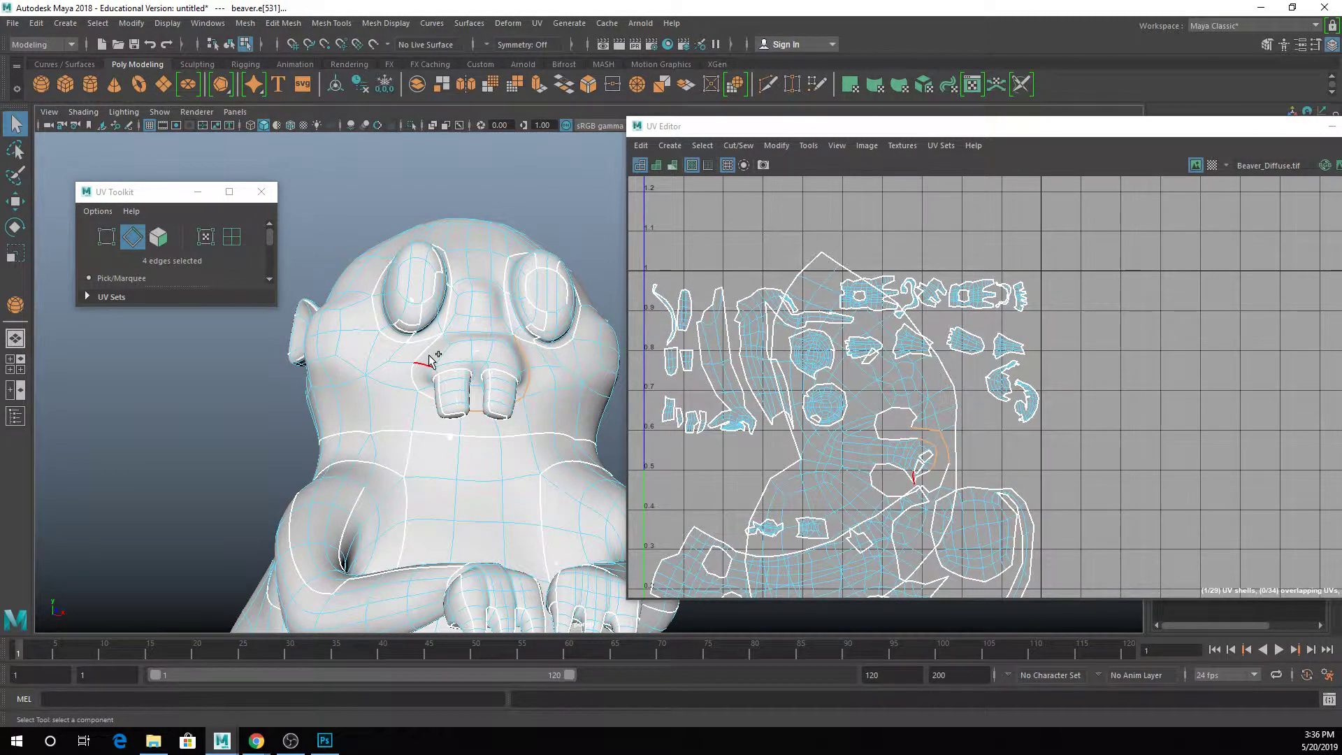
{"action": "double_click", "coordinate": [417, 388], "text": "shift"}
{"action": "right_click", "coordinate": [899, 381]}
{"action": "mouse_move", "coordinate": [901, 490]}
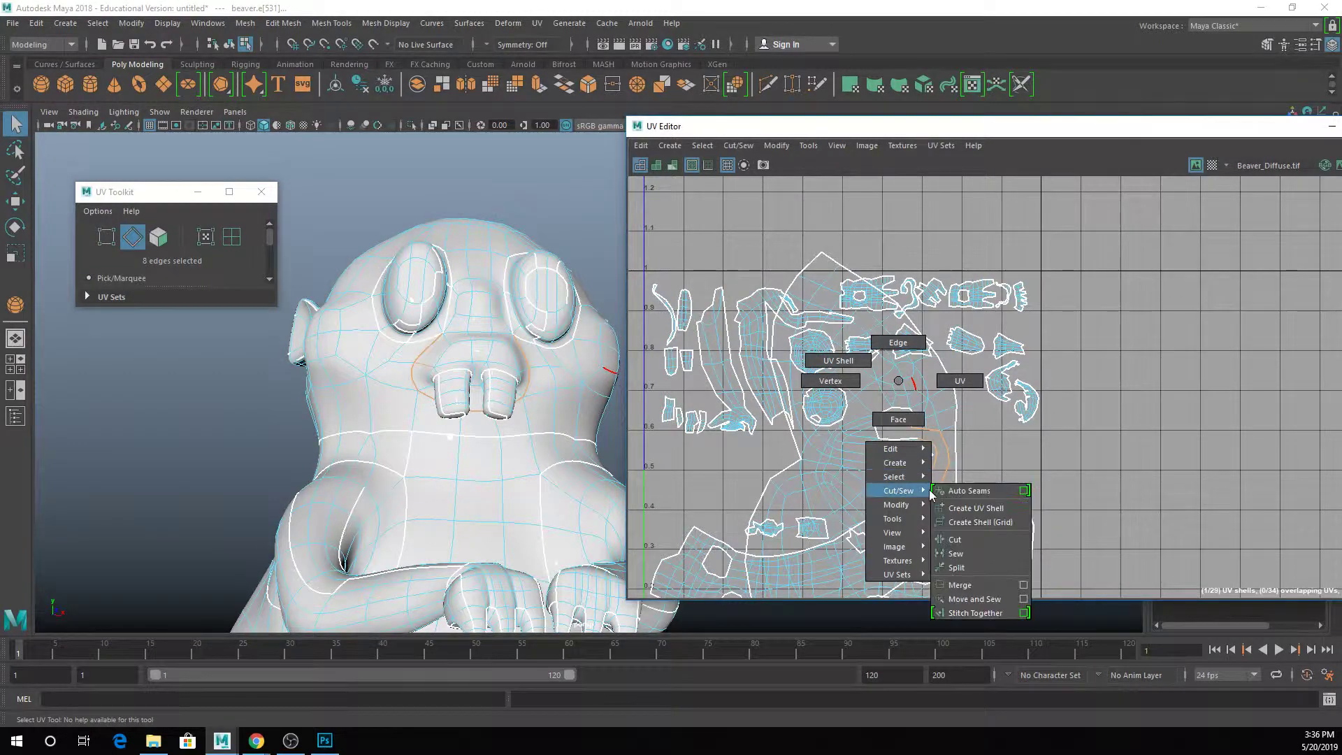
{"action": "left_click", "coordinate": [963, 554]}
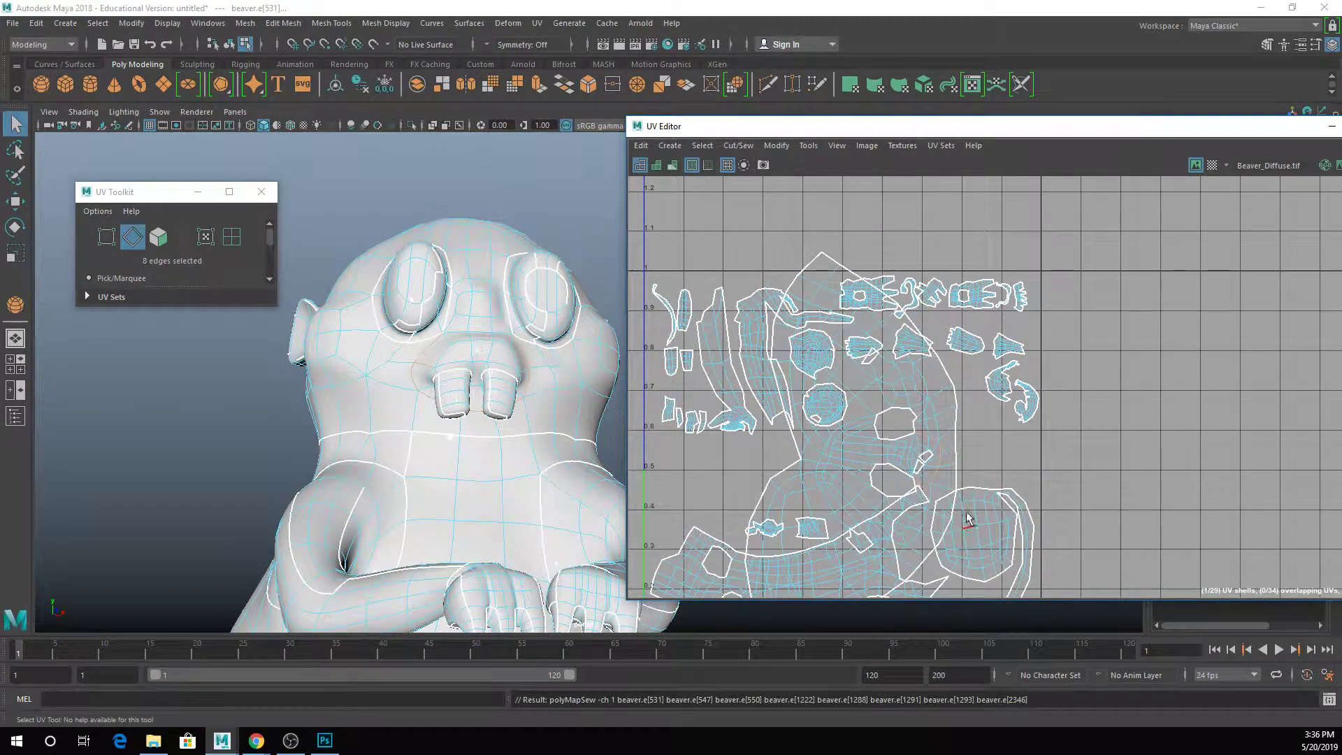
{"action": "left_click", "coordinate": [528, 384]}
{"action": "left_click_drag", "start_coordinate": [527, 384], "coordinate": [476, 339], "text": "alt"}
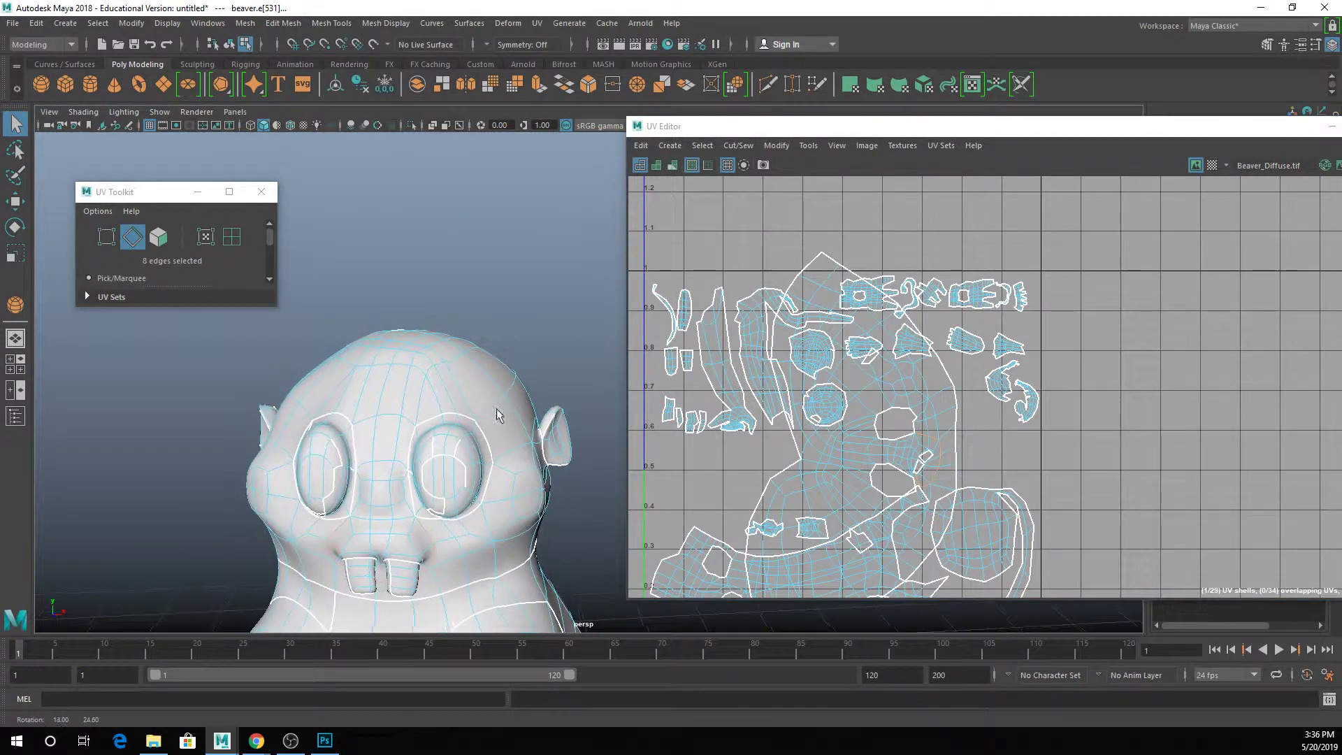
Step: Select the complete head UV shell, scale it down and rotate it to lie roughly horizontally above the body shell
{"action": "right_click", "coordinate": [476, 339]}
{"action": "left_click", "coordinate": [513, 317]}
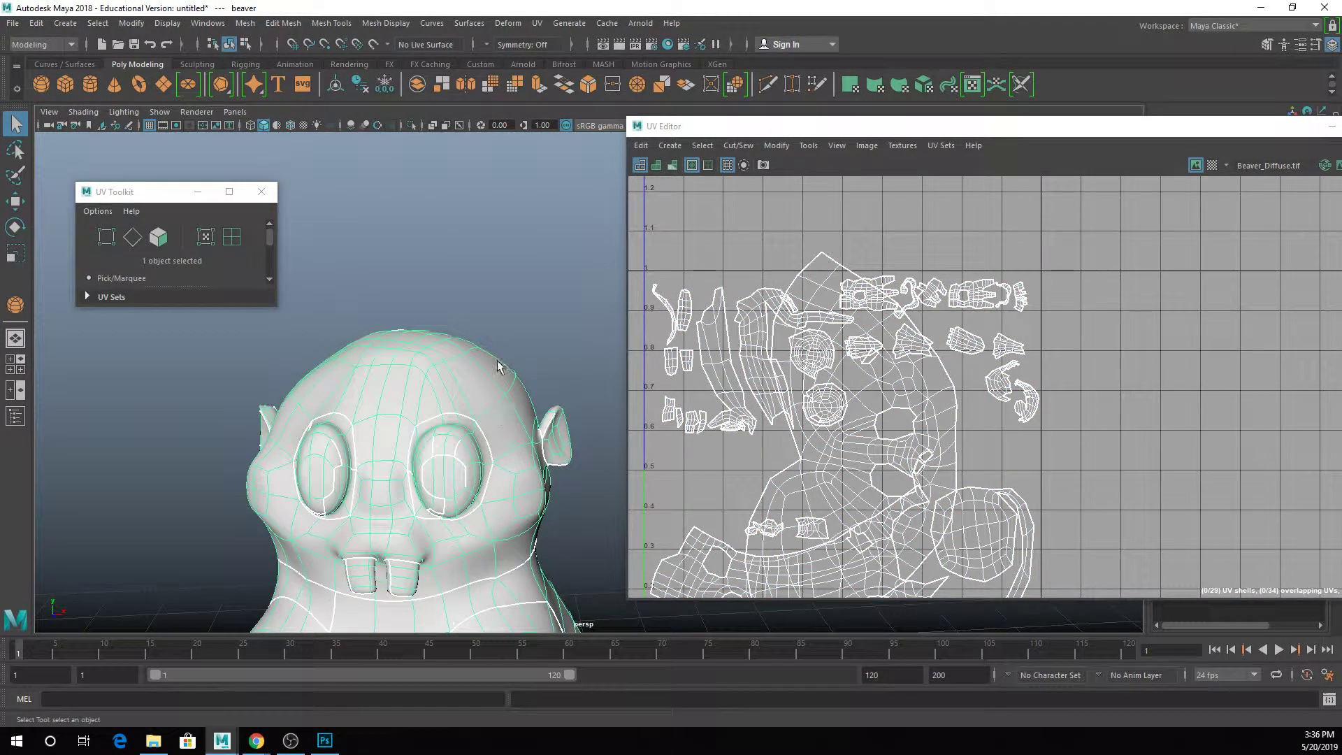
{"action": "right_click", "coordinate": [837, 429]}
{"action": "left_click", "coordinate": [776, 399]}
{"action": "left_click", "coordinate": [823, 404]}
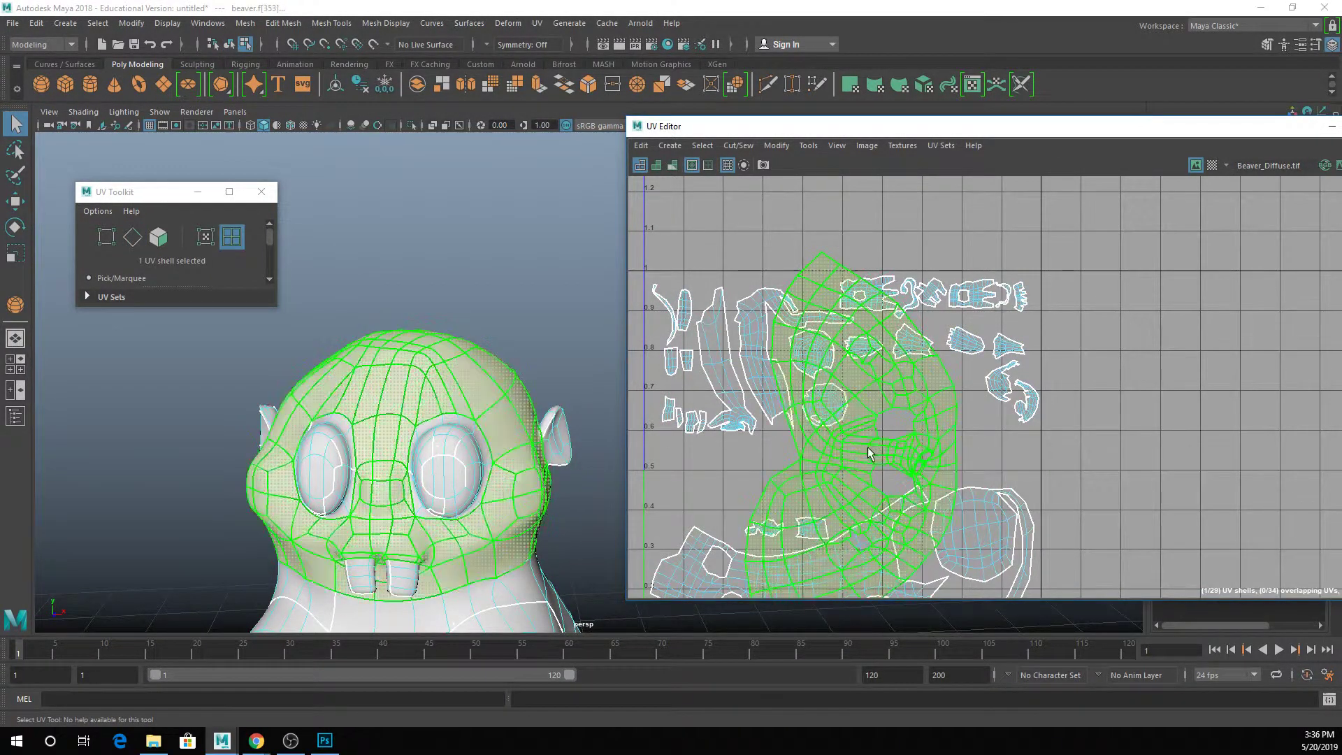
{"action": "key", "text": "r"}
{"action": "left_click_drag", "start_coordinate": [851, 453], "coordinate": [816, 453]}
{"action": "key", "text": "e"}
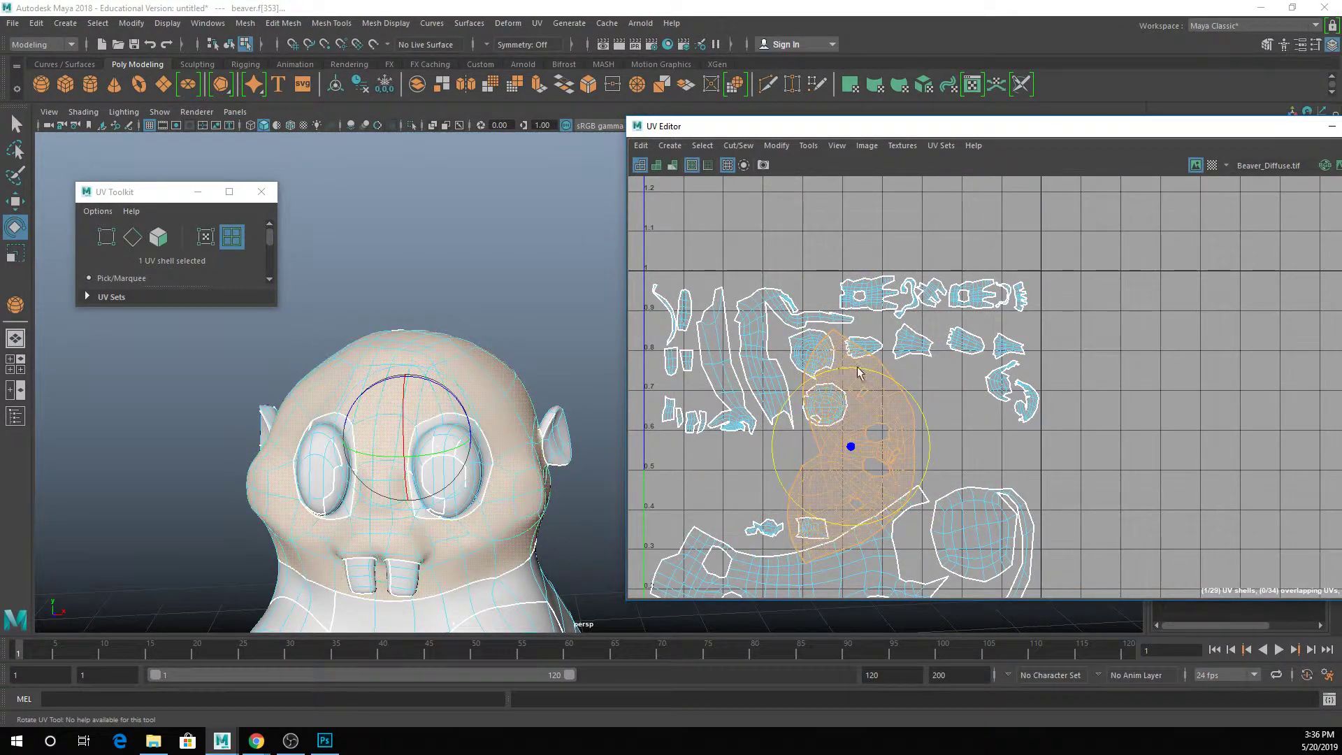
{"action": "left_click_drag", "start_coordinate": [921, 413], "coordinate": [911, 383]}
{"action": "key", "text": "q"}
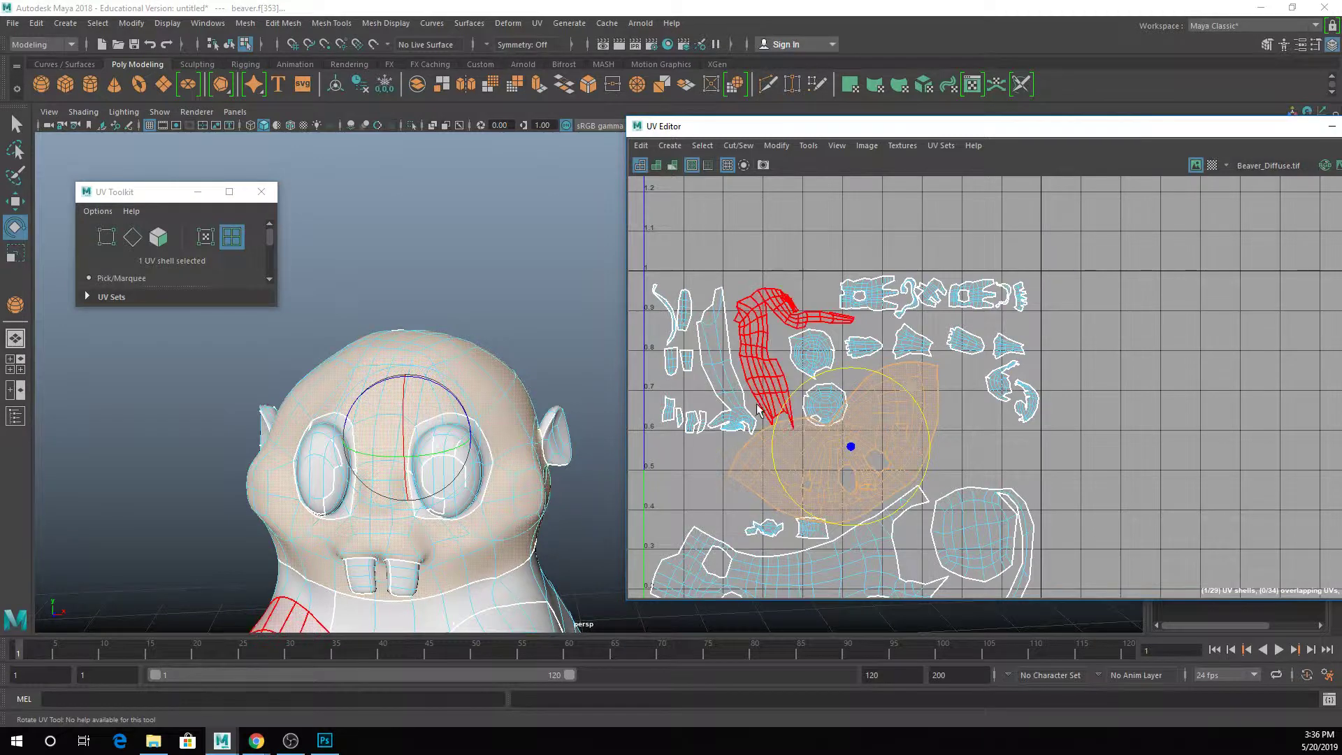
{"action": "middle_click_drag", "start_coordinate": [890, 396], "coordinate": [875, 352], "text": "alt"}
Step: Marquee-select groups of UVs on the head shell: around the ear slit, around the forehead and eye hole, and on the opposite side
{"action": "right_click_drag", "start_coordinate": [875, 352], "coordinate": [921, 338]}
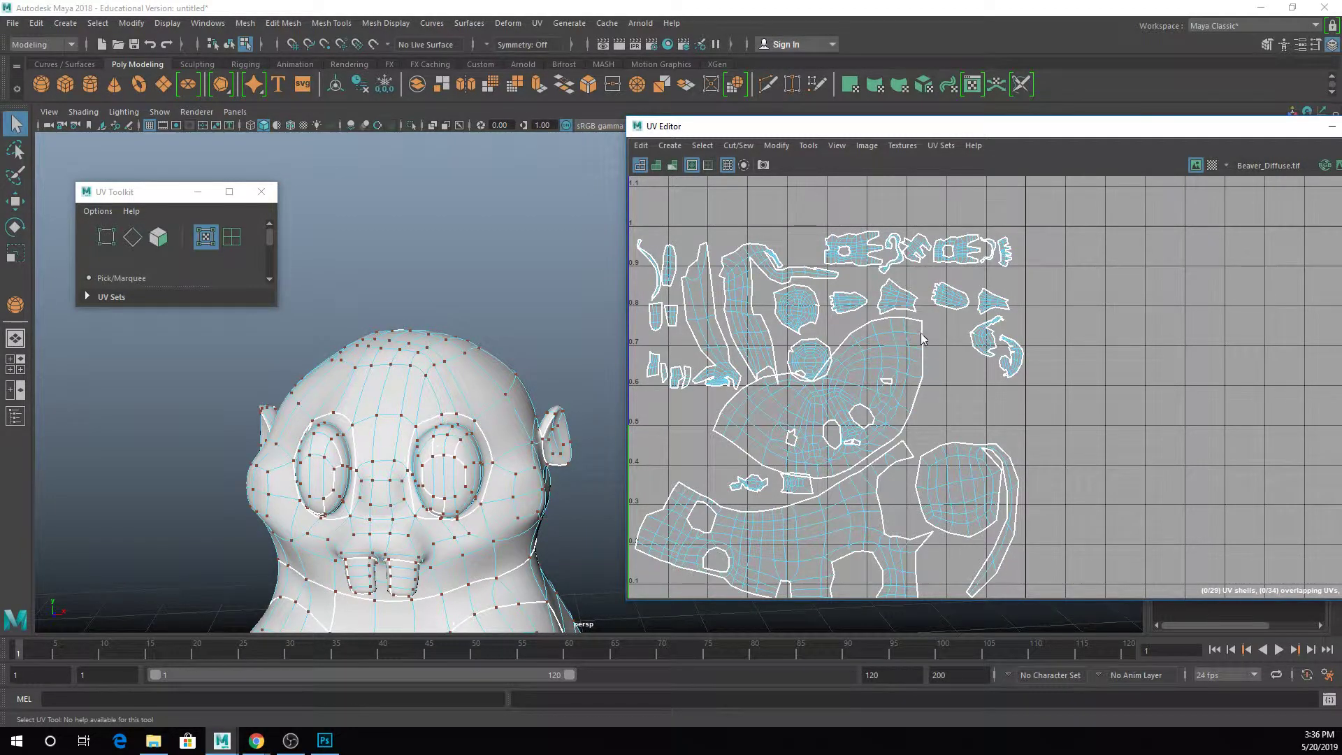
{"action": "right_click_drag", "start_coordinate": [921, 339], "coordinate": [863, 329]}
{"action": "left_click_drag", "start_coordinate": [863, 329], "coordinate": [927, 397]}
{"action": "right_click_drag", "start_coordinate": [888, 345], "coordinate": [951, 727]}
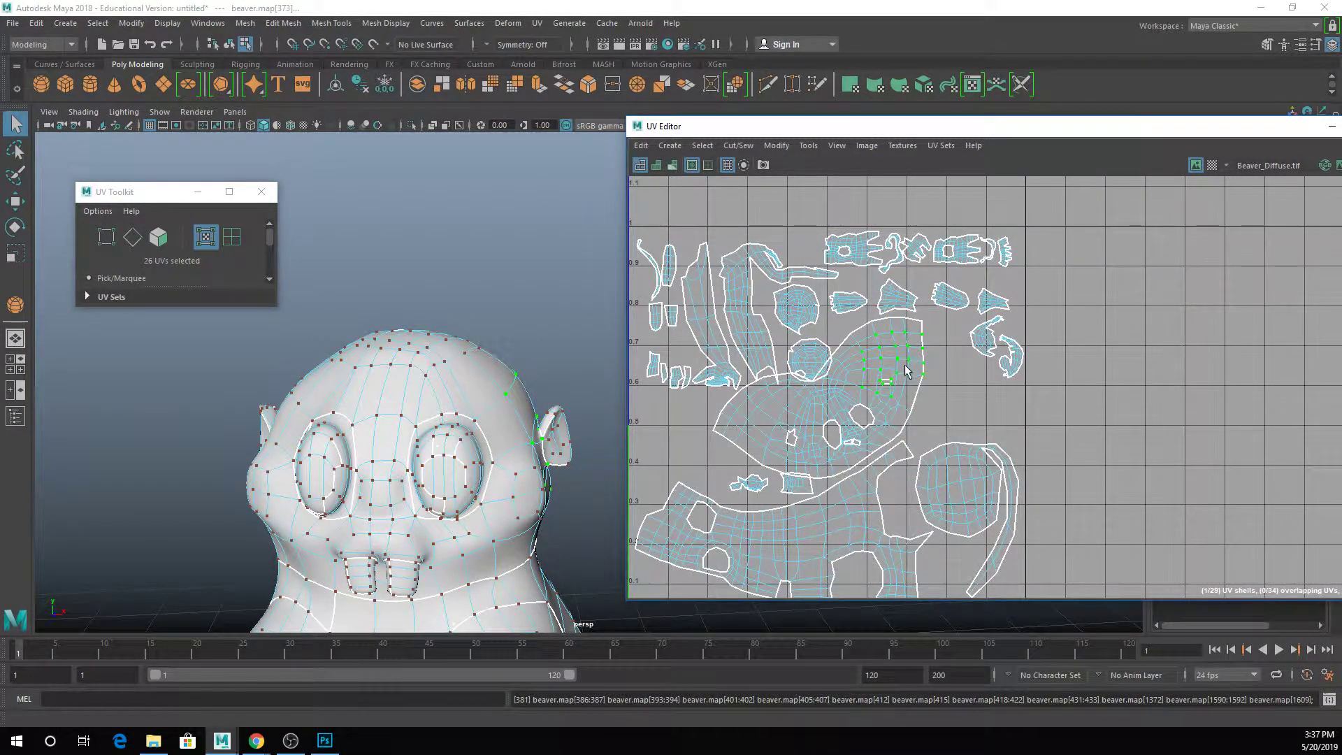
{"action": "key", "text": "f"}
{"action": "scroll", "coordinate": [1024, 413], "scroll_direction": "down", "scroll_amount": 3}
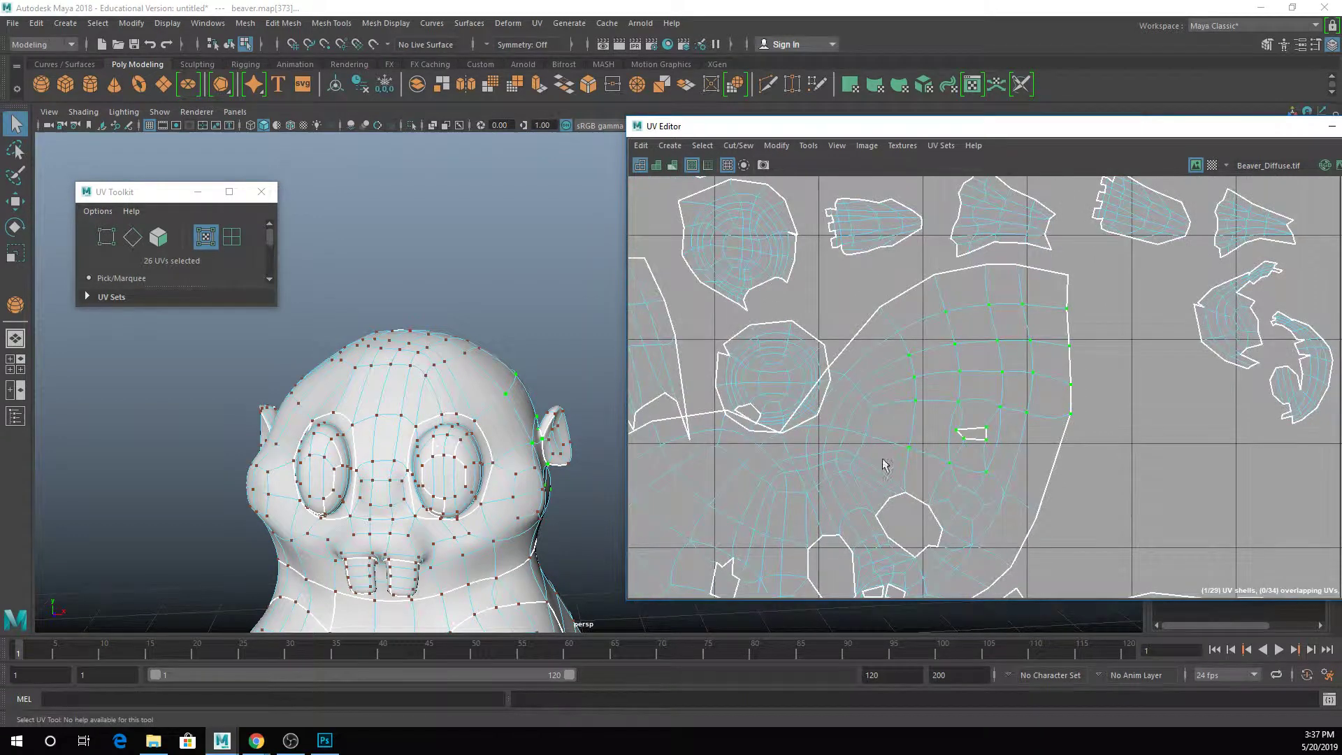
{"action": "left_click_drag", "start_coordinate": [800, 430], "coordinate": [982, 562], "text": "shift"}
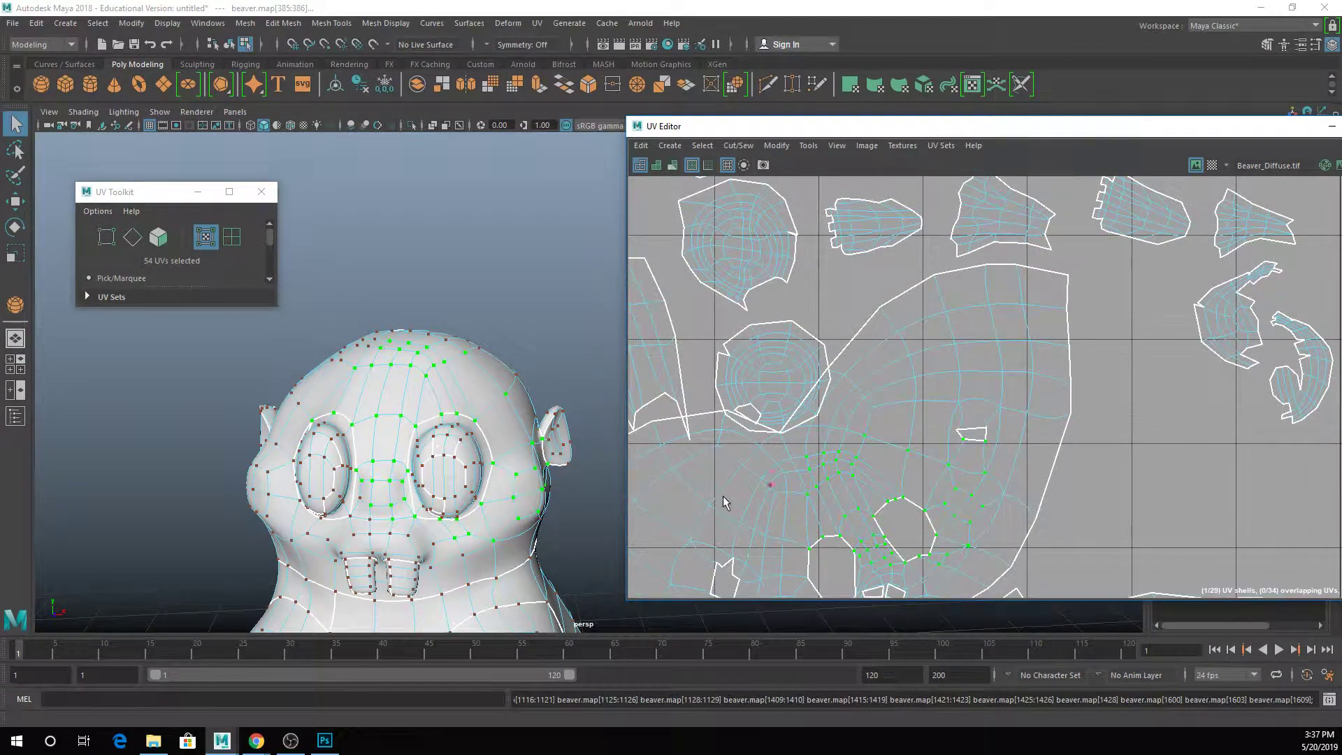
{"action": "left_click_drag", "start_coordinate": [706, 482], "coordinate": [874, 594]}
{"action": "middle_click_drag", "start_coordinate": [878, 518], "coordinate": [897, 356], "text": "alt"}
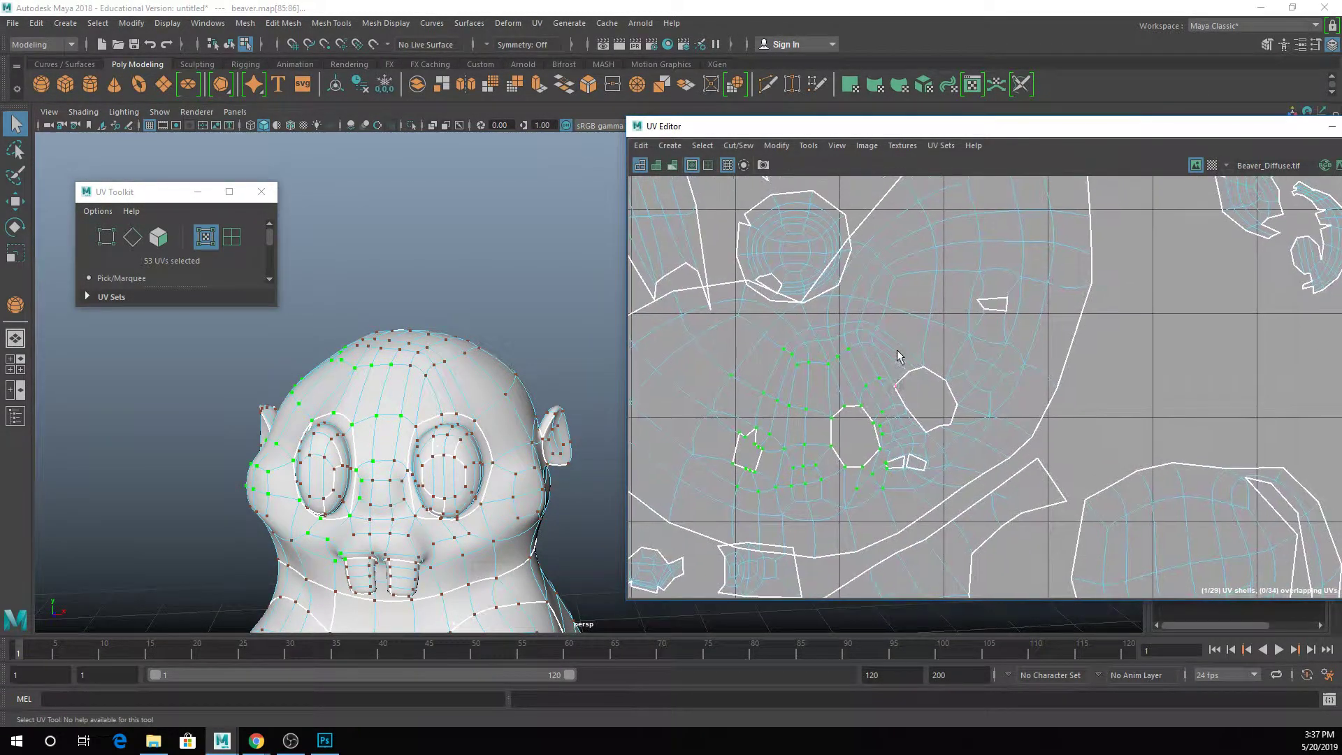
Step: Try a modification on the UVs selected around the eye and ear holes of the head shell and undo it
{"action": "right_click_drag", "start_coordinate": [897, 313], "coordinate": [914, 440]}
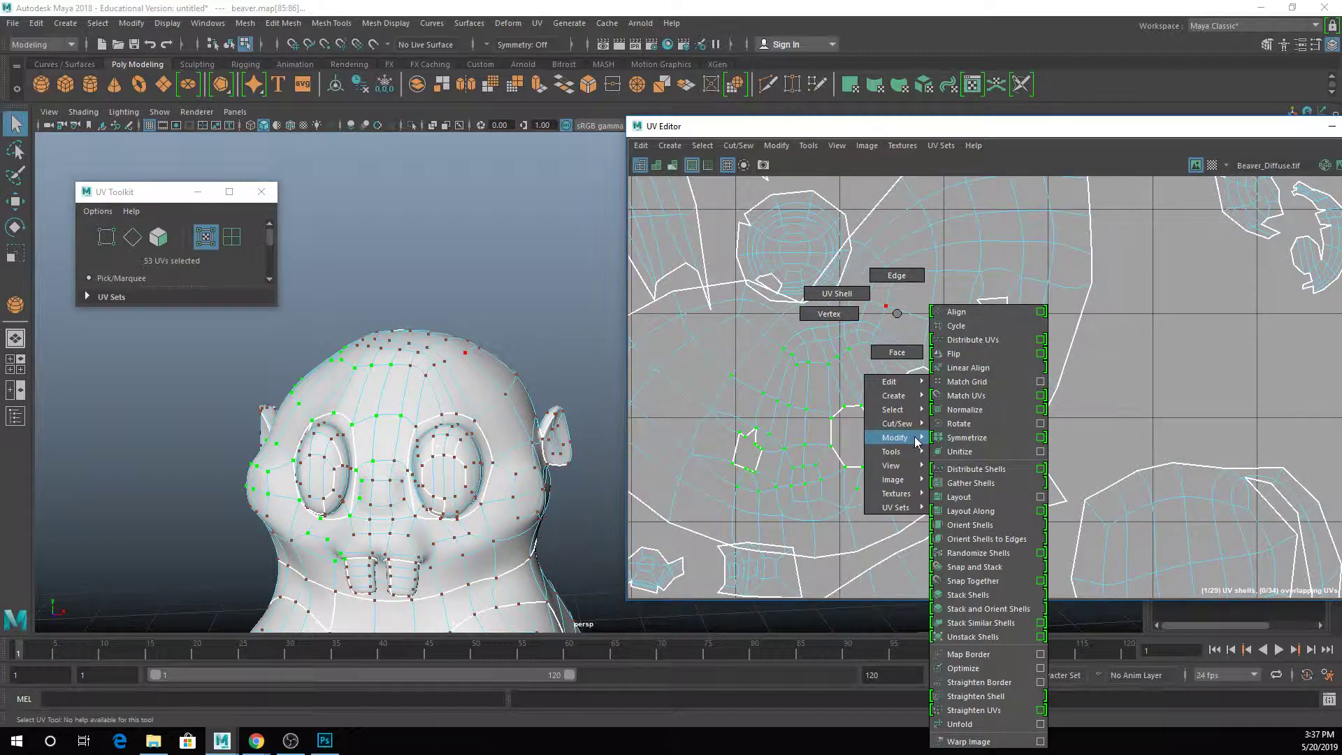
{"action": "right_click_drag", "start_coordinate": [943, 437], "coordinate": [950, 414]}
{"action": "scroll", "coordinate": [950, 413], "scroll_direction": "down", "scroll_amount": 5}
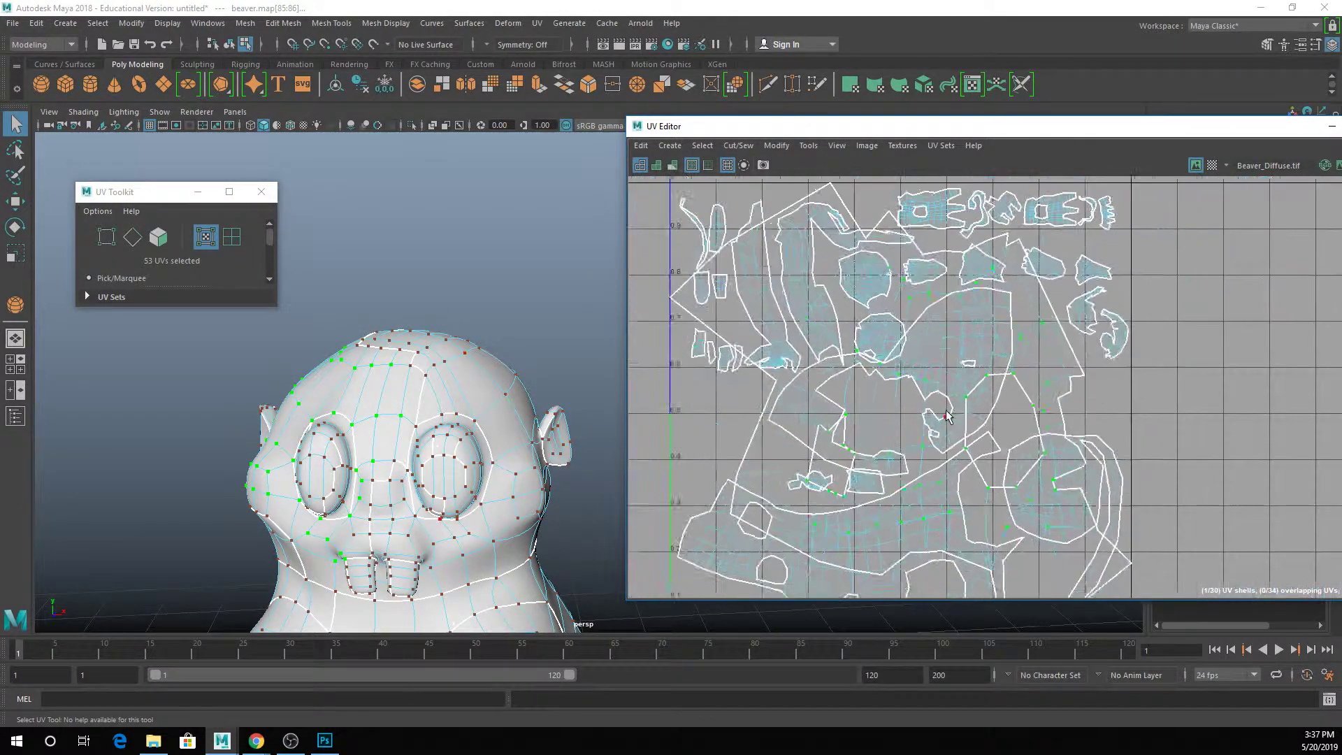
{"action": "scroll", "coordinate": [903, 409], "scroll_direction": "up", "scroll_amount": 3}
{"action": "right_click", "coordinate": [904, 408]}
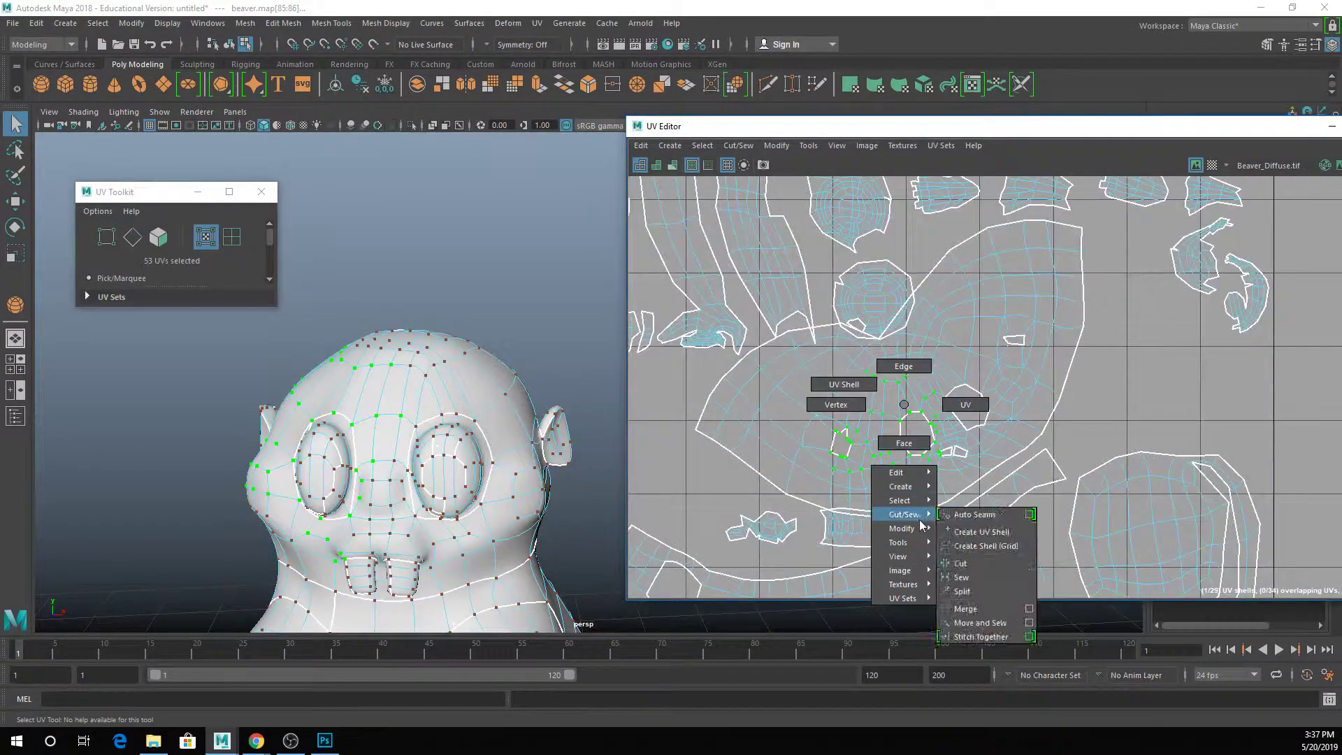
{"action": "mouse_move", "coordinate": [927, 534]}
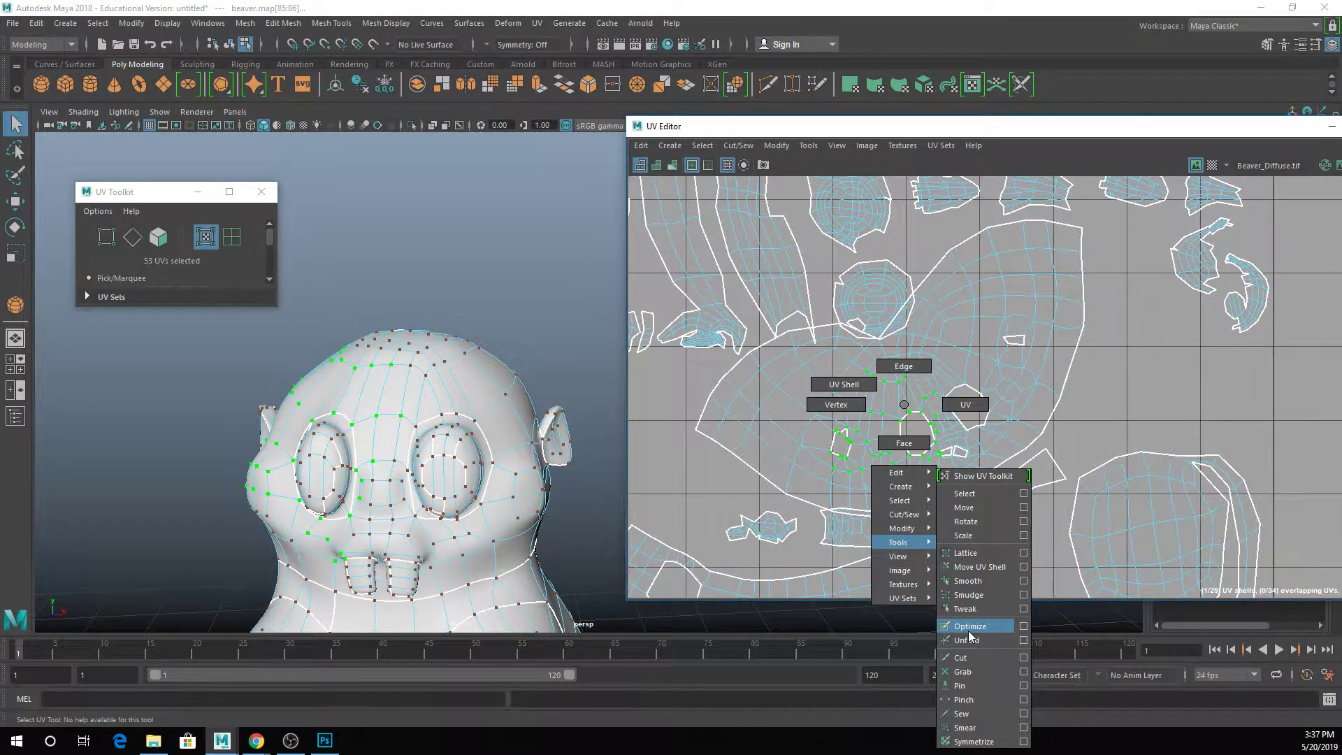
{"action": "right_click_drag", "start_coordinate": [921, 559], "coordinate": [906, 409]}
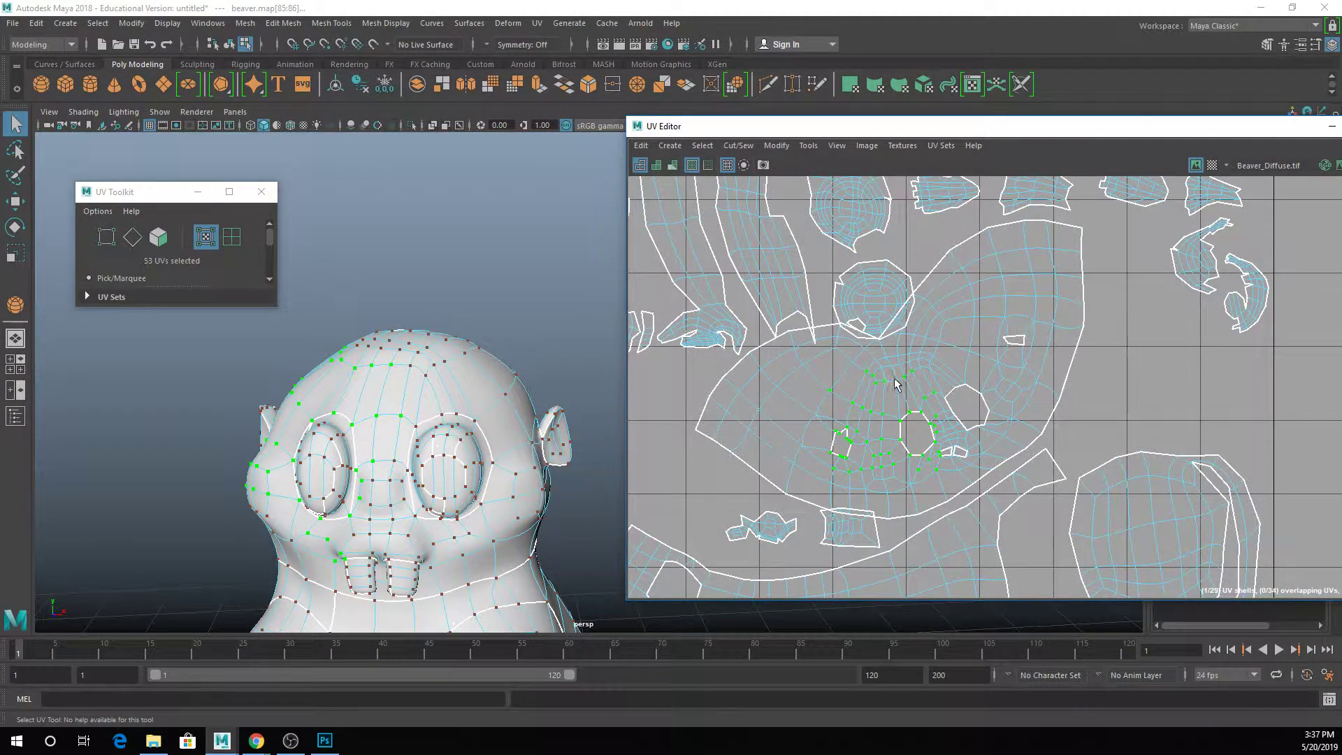
{"action": "mouse_move", "coordinate": [894, 380]}
{"action": "right_mouse_down"}
{"action": "mouse_move", "coordinate": [917, 358]}
{"action": "mouse_move", "coordinate": [899, 364]}
{"action": "right_mouse_up"}
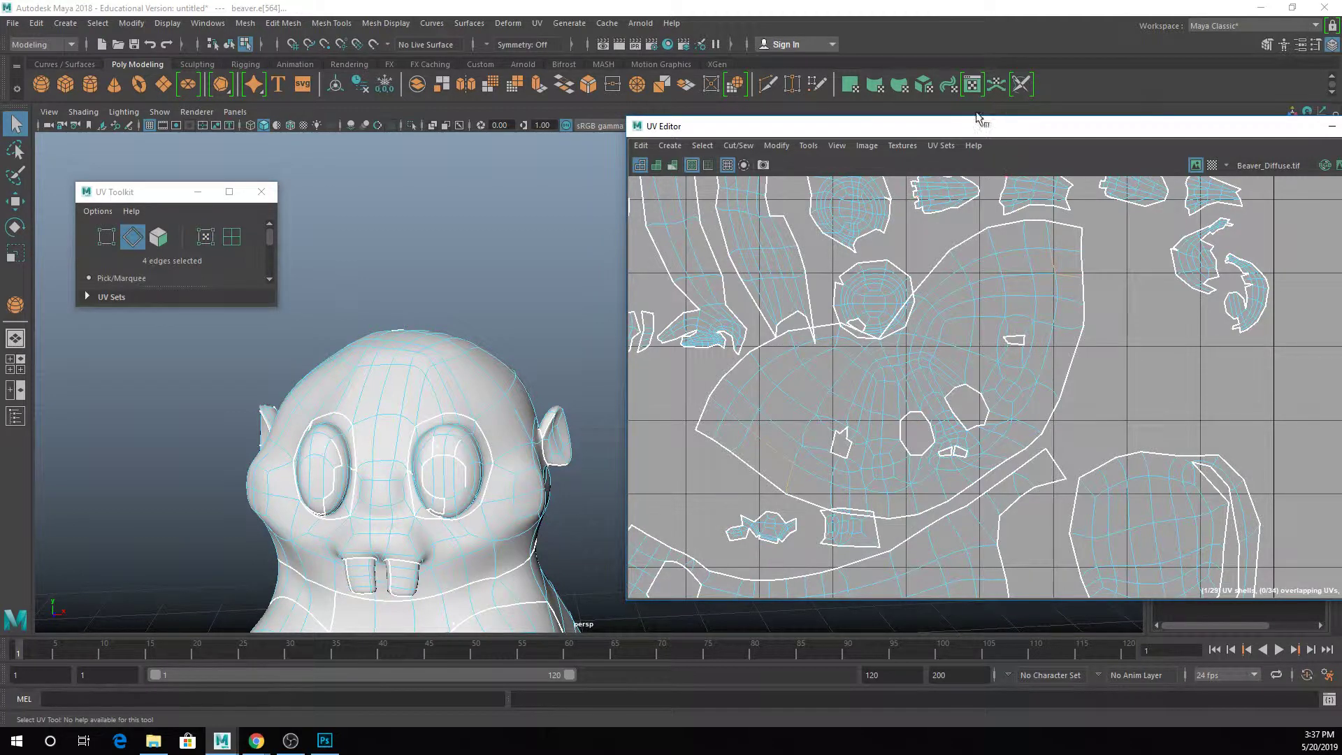
Step: Select a single UV above the head shell's ear slit, open the Unfold UVs options and set the method to Legacy
{"action": "left_click_drag", "start_coordinate": [956, 132], "coordinate": [749, 129]}
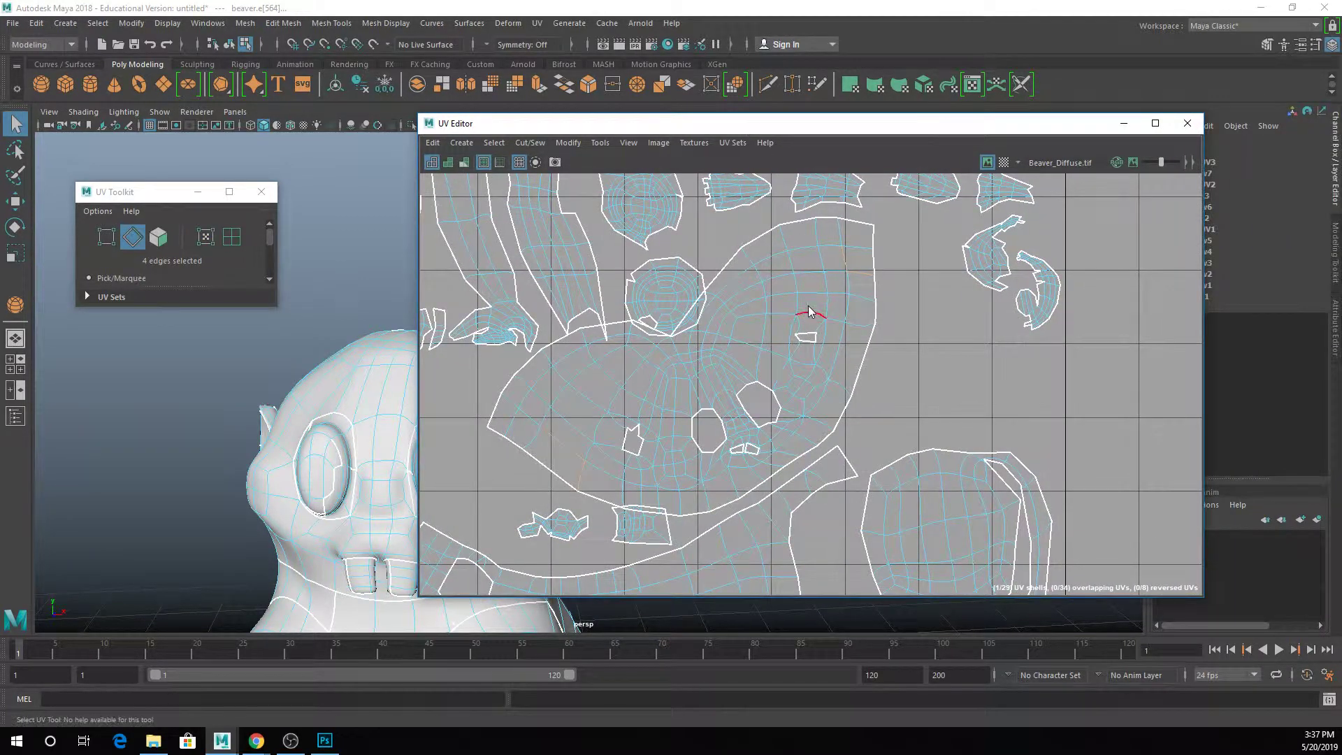
{"action": "right_click_drag", "start_coordinate": [811, 301], "coordinate": [849, 300]}
{"action": "left_click", "coordinate": [795, 276]}
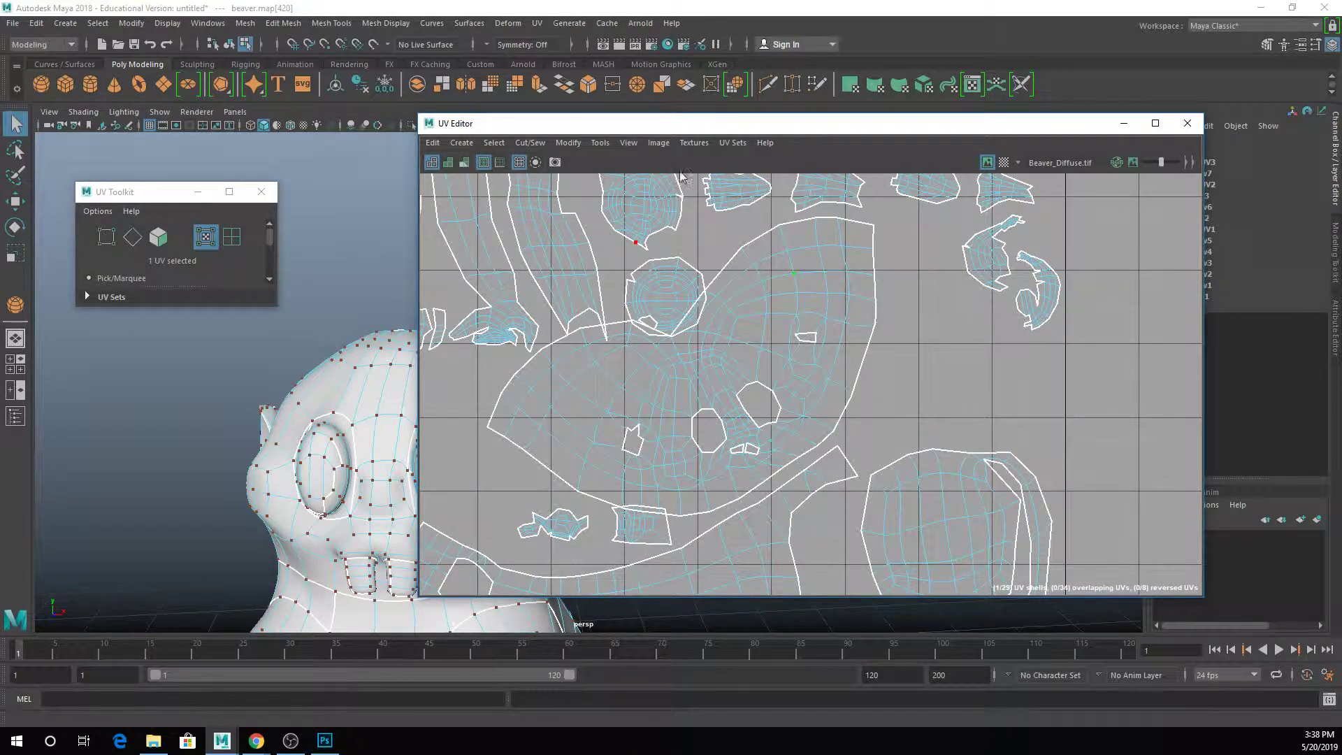
{"action": "left_click", "coordinate": [713, 176]}
{"action": "left_click", "coordinate": [569, 143]}
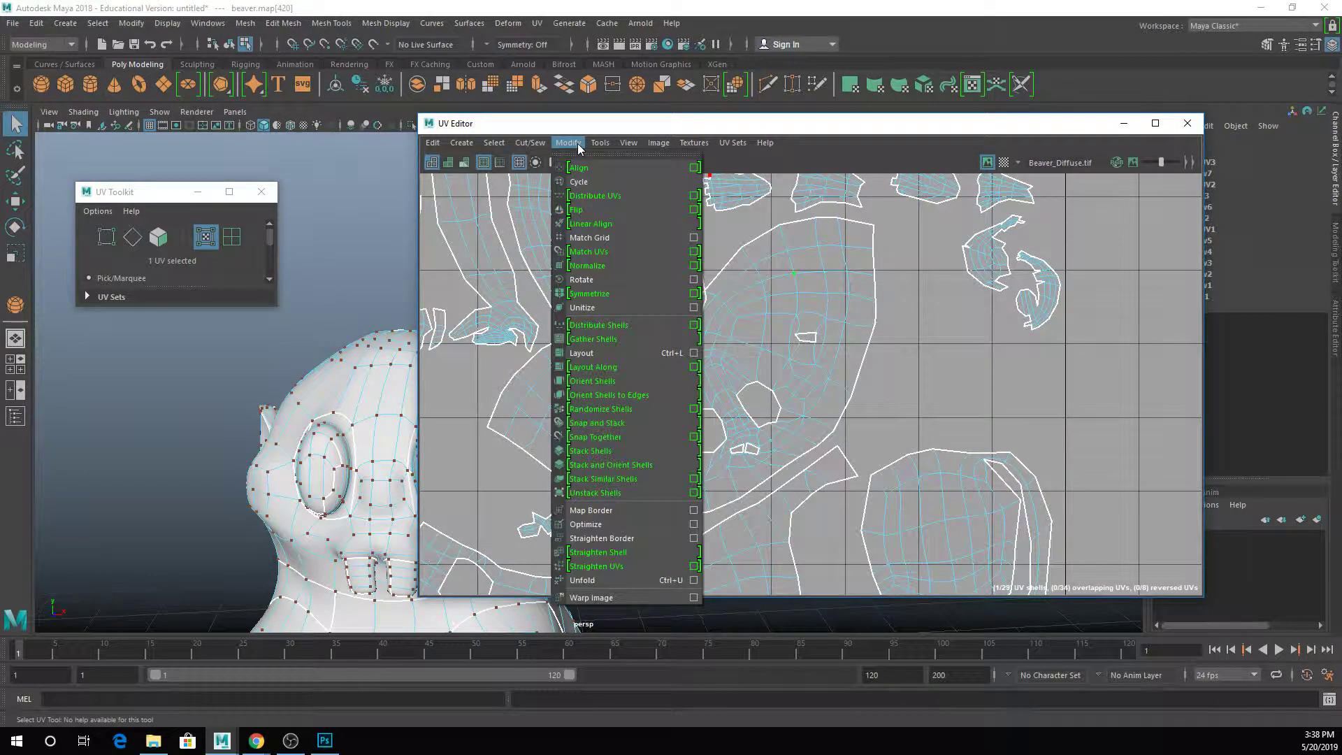
{"action": "left_click", "coordinate": [694, 580]}
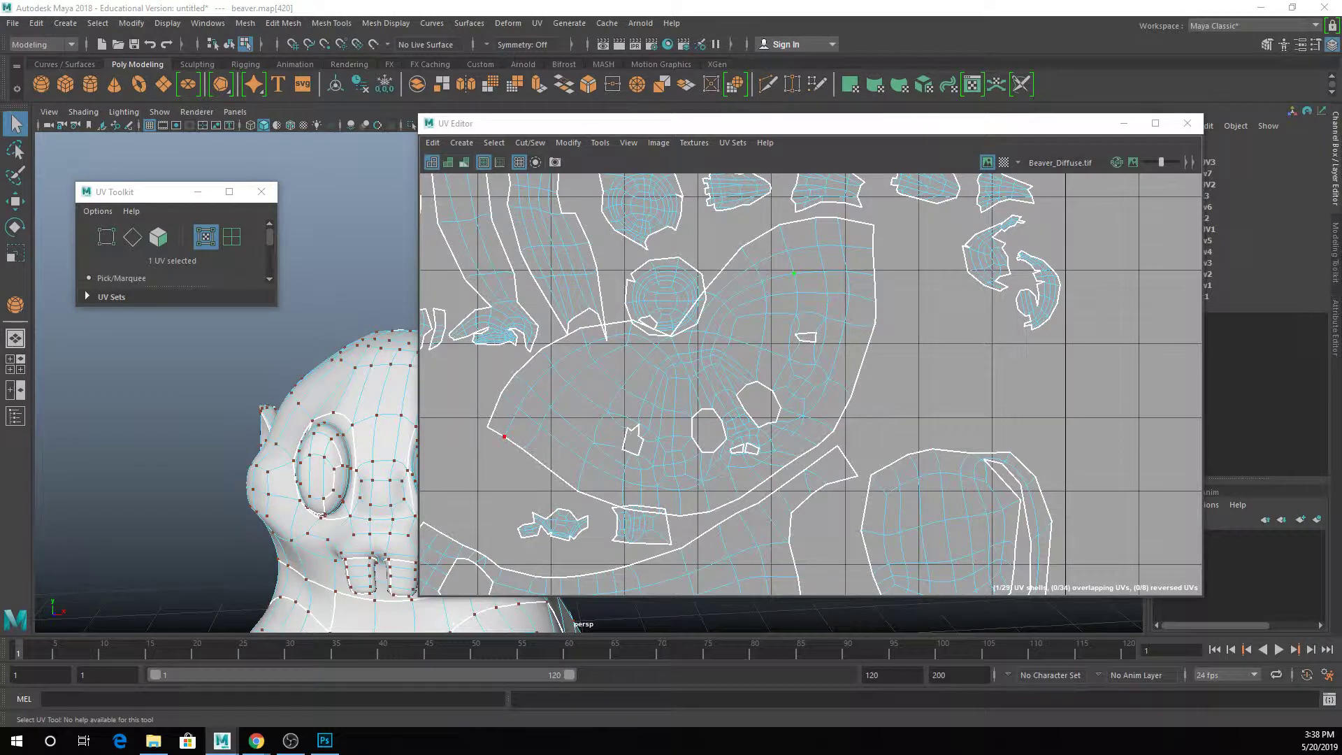
{"action": "left_click_drag", "start_coordinate": [797, 167], "coordinate": [947, 199]}
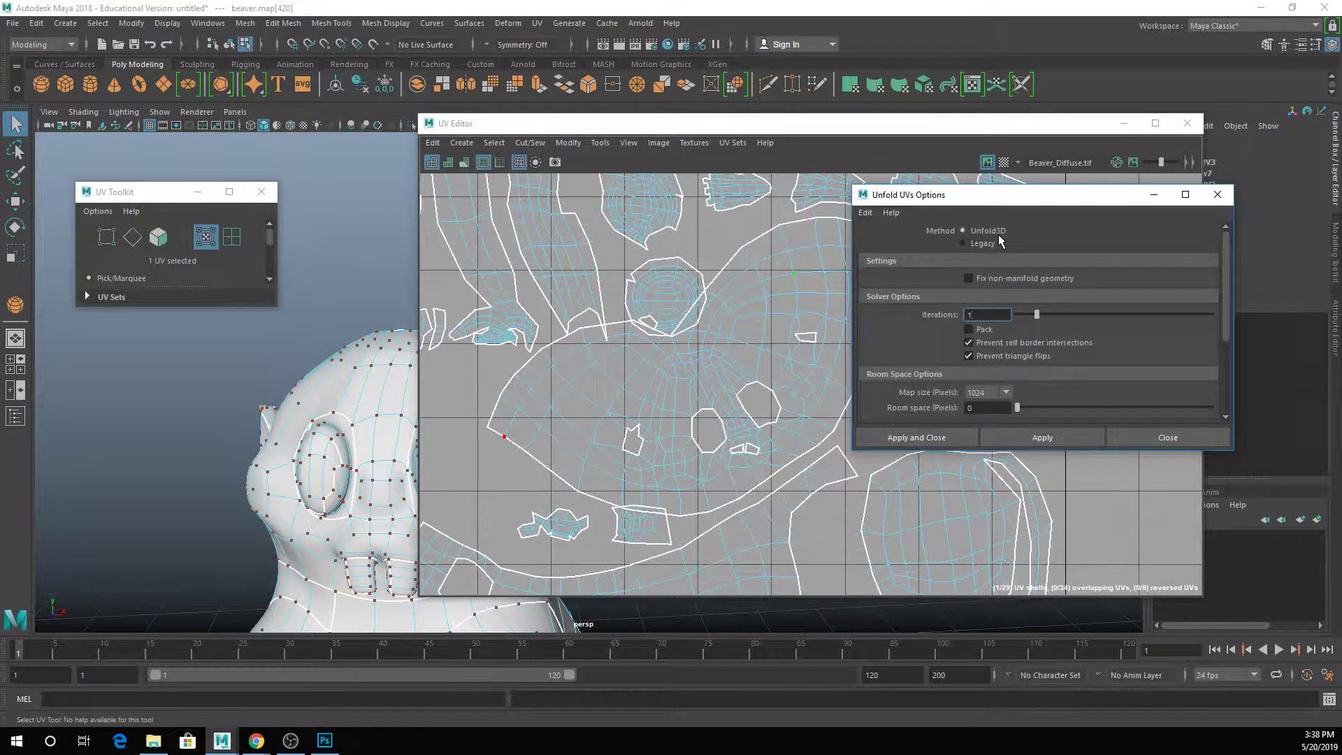
{"action": "left_click", "coordinate": [979, 244]}
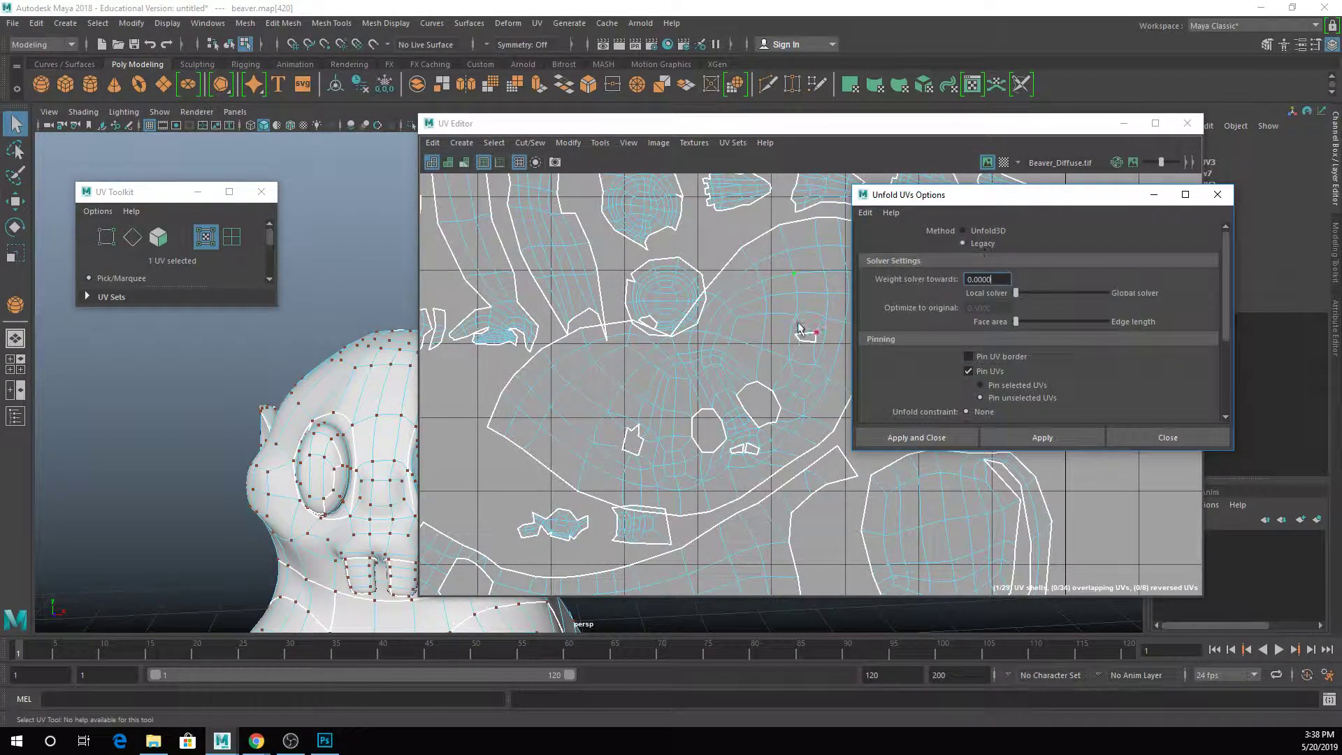
Step: Try unfolding the complete head UV shell with the Legacy method, close the unfold options and undo the unfold
{"action": "right_click_drag", "start_coordinate": [765, 333], "coordinate": [699, 306]}
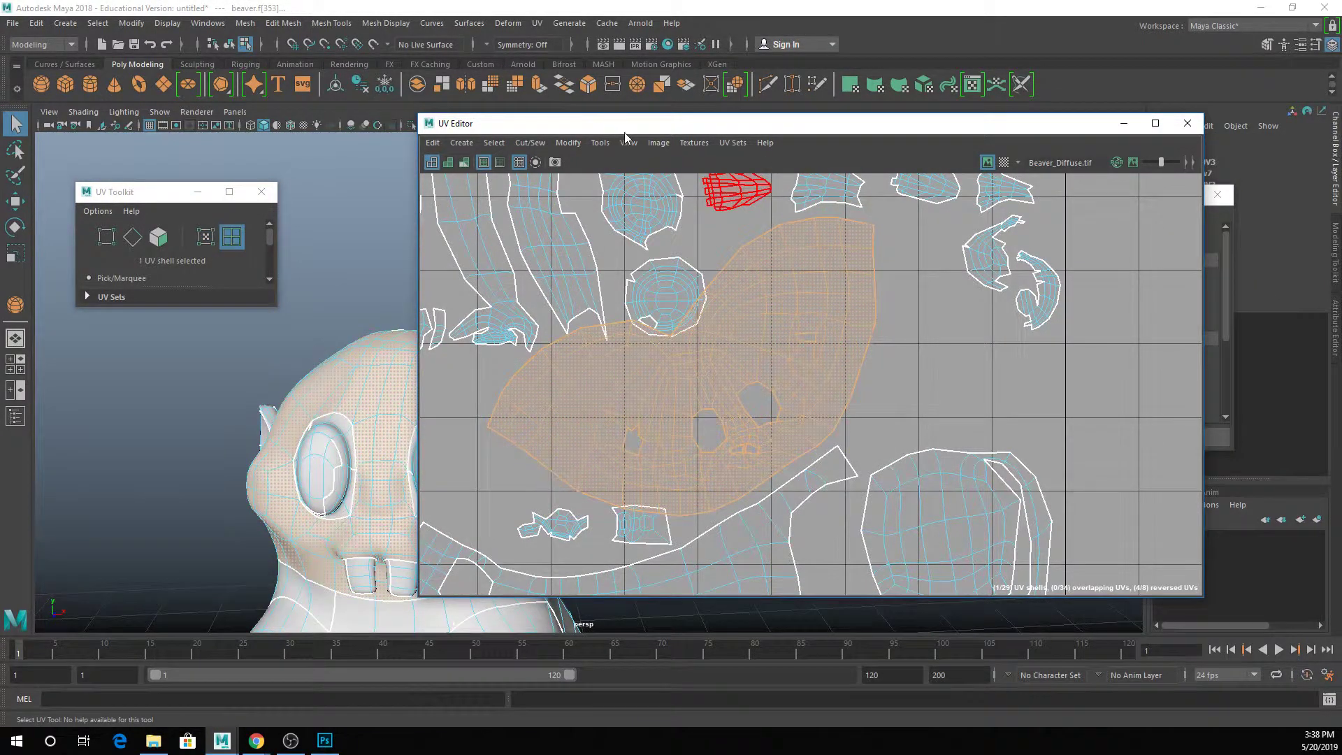
{"action": "left_click_drag", "start_coordinate": [624, 133], "coordinate": [341, 98]}
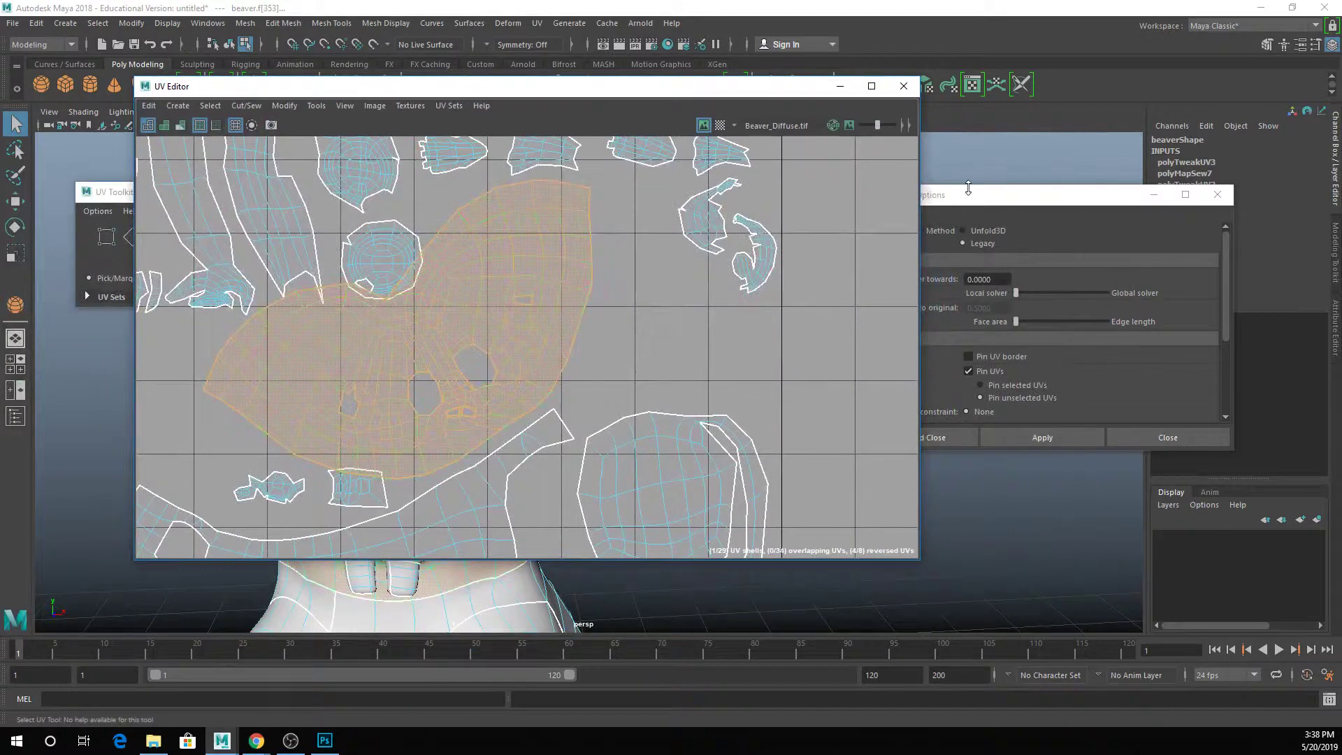
{"action": "left_click", "coordinate": [1081, 401]}
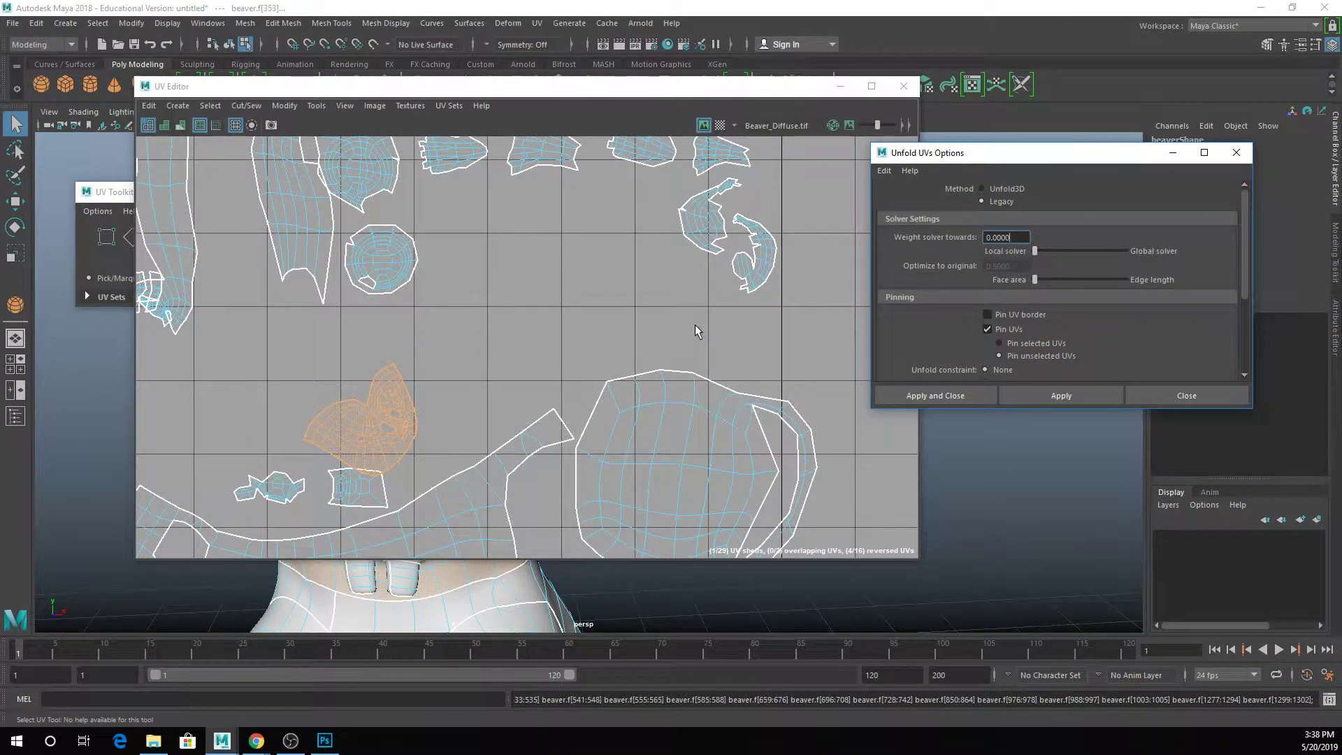
{"action": "left_click", "coordinate": [987, 188]}
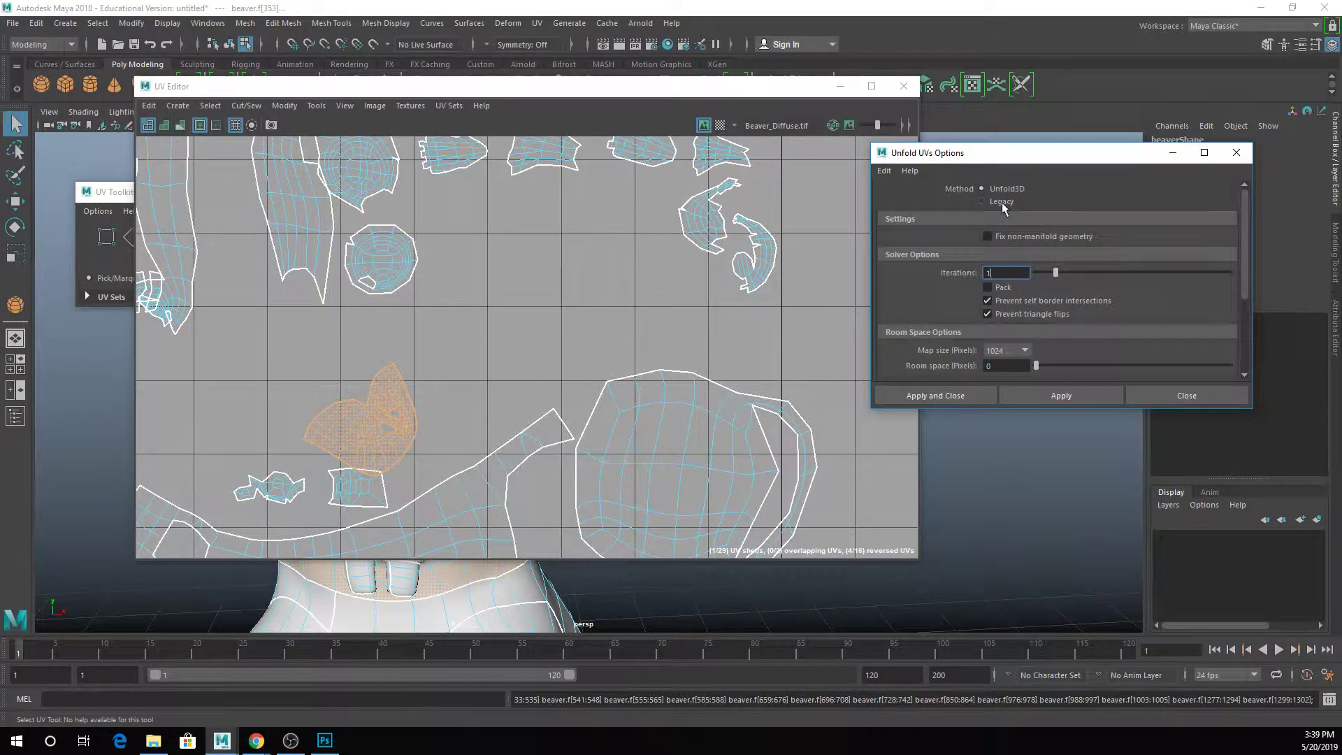
{"action": "left_click", "coordinate": [1236, 154]}
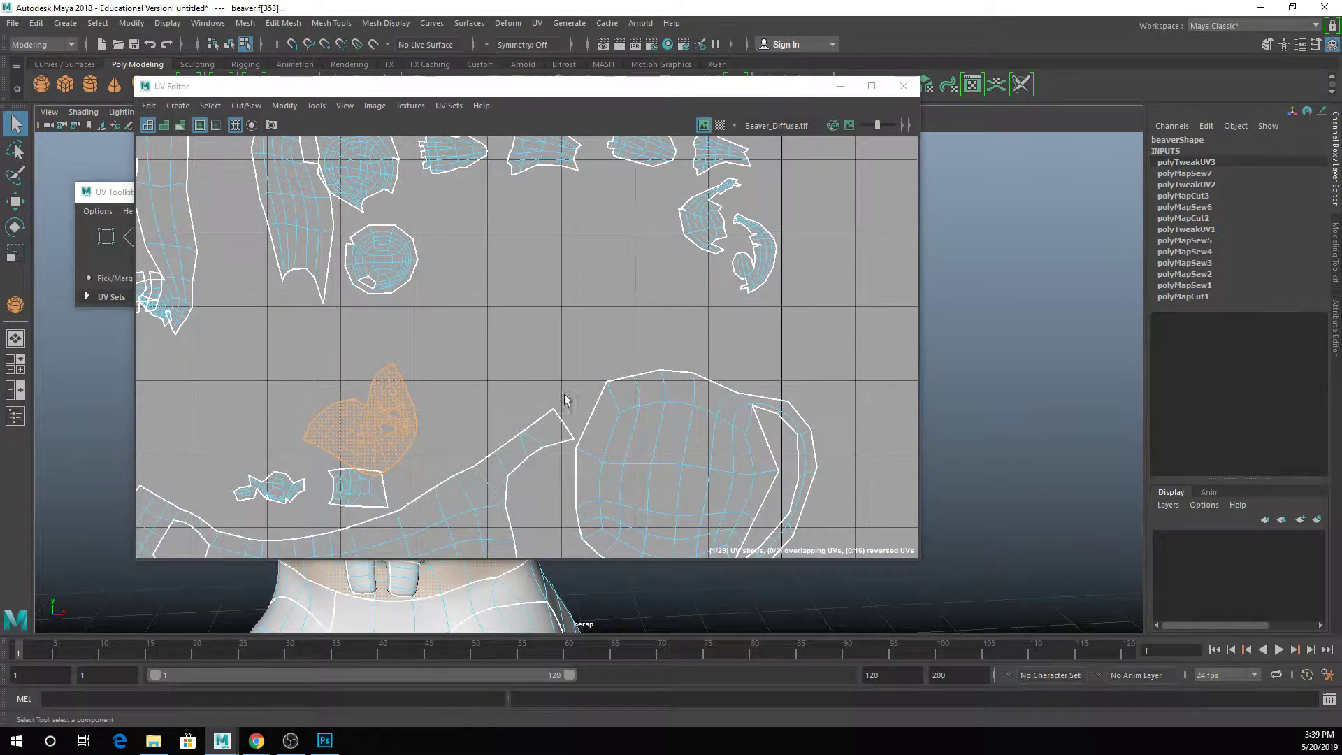
{"action": "key", "text": "ctrl+z"}
{"action": "key", "text": "ctrl+z"}
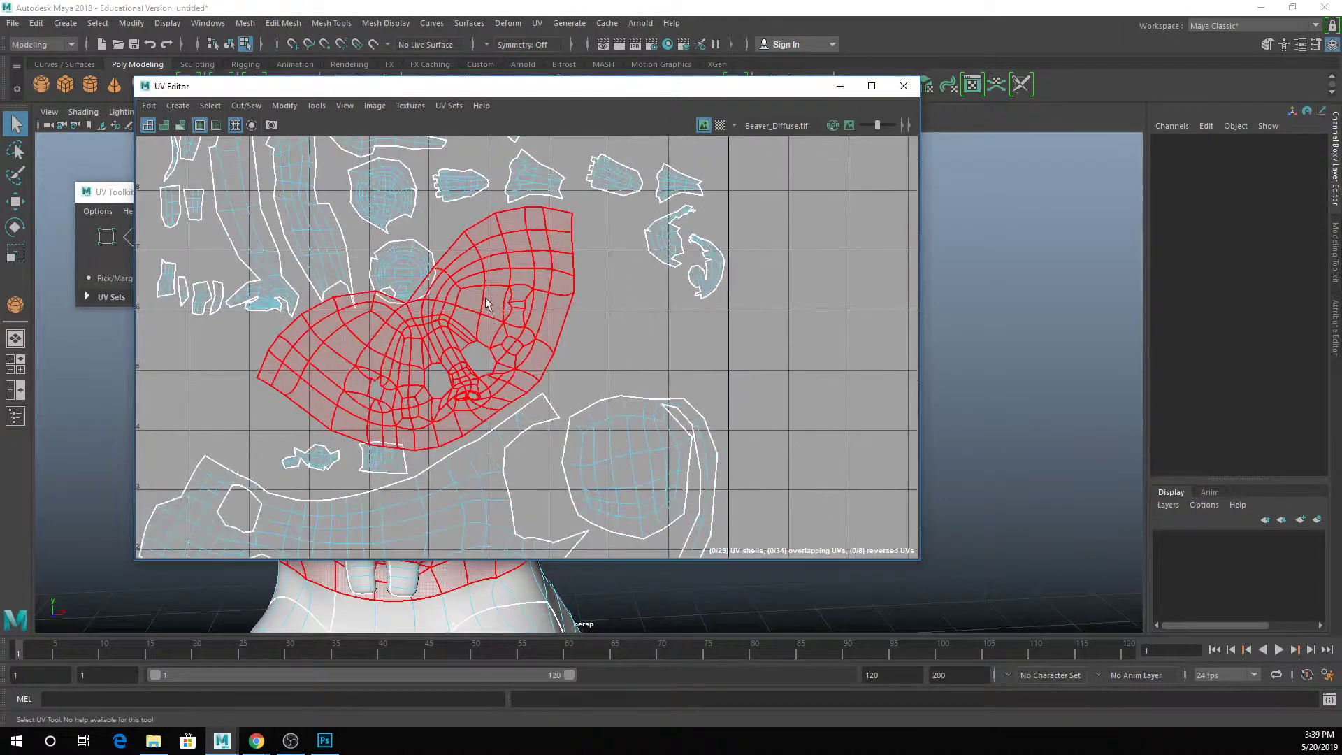
{"action": "right_click_drag", "start_coordinate": [480, 300], "coordinate": [544, 294]}
{"action": "middle_click_drag", "start_coordinate": [479, 308], "coordinate": [489, 334], "text": "alt"}
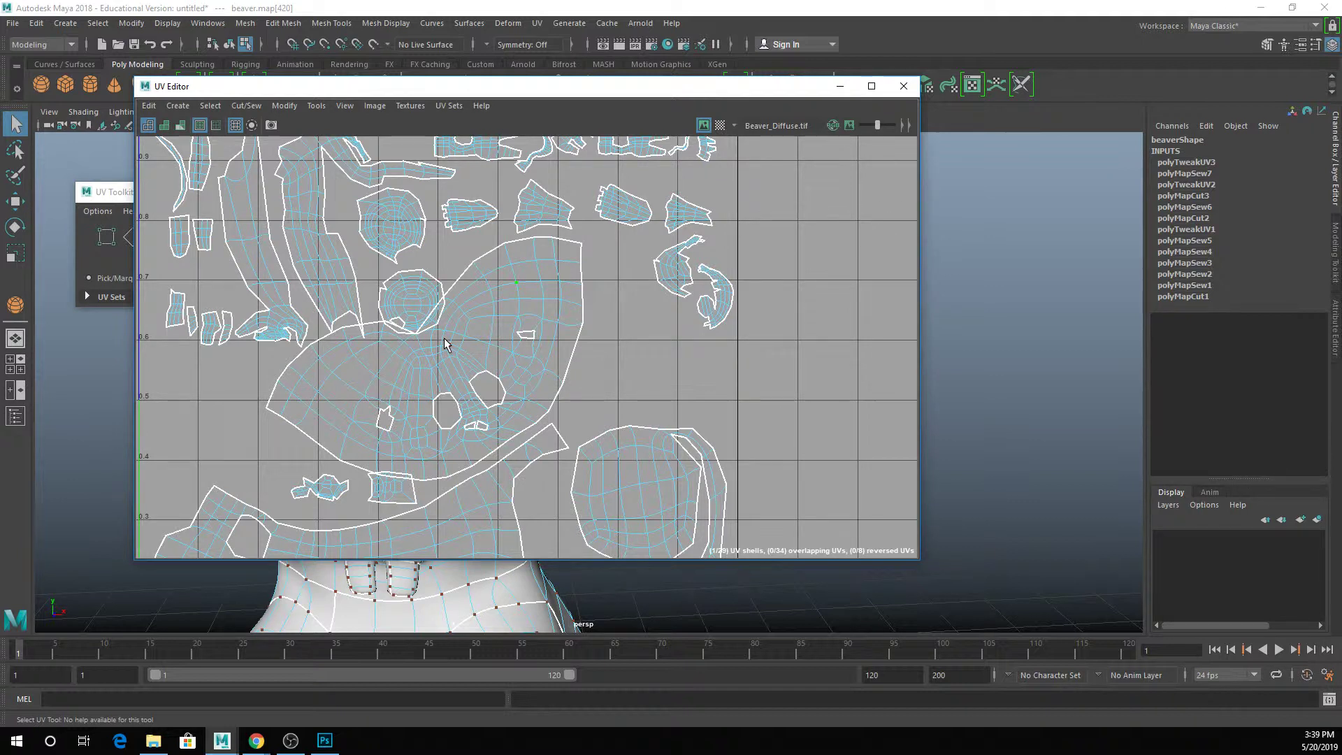
{"action": "middle_click_drag", "start_coordinate": [477, 319], "coordinate": [506, 399], "text": "alt"}
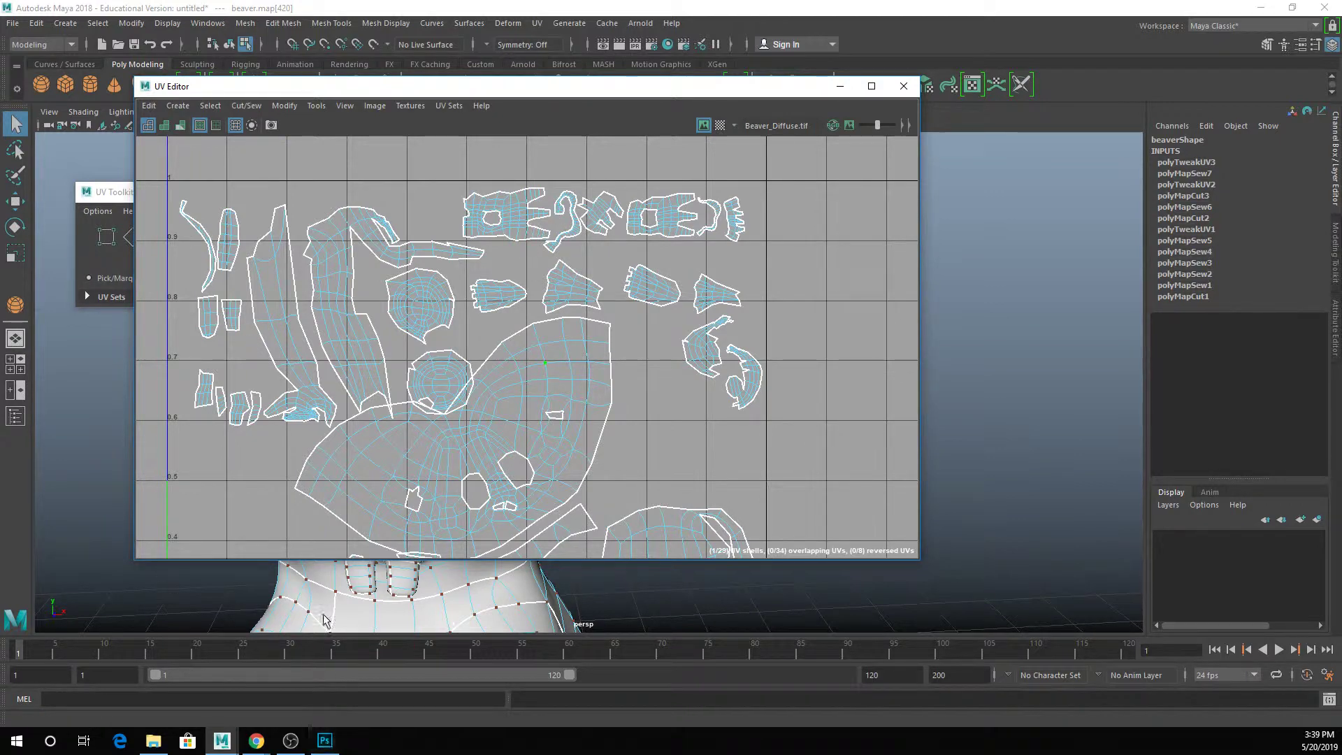
Step: Switch to Photoshop, bring up File Explorer, open the submission's sourceimages folder and show its files as large icons
{"action": "left_click", "coordinate": [324, 740]}
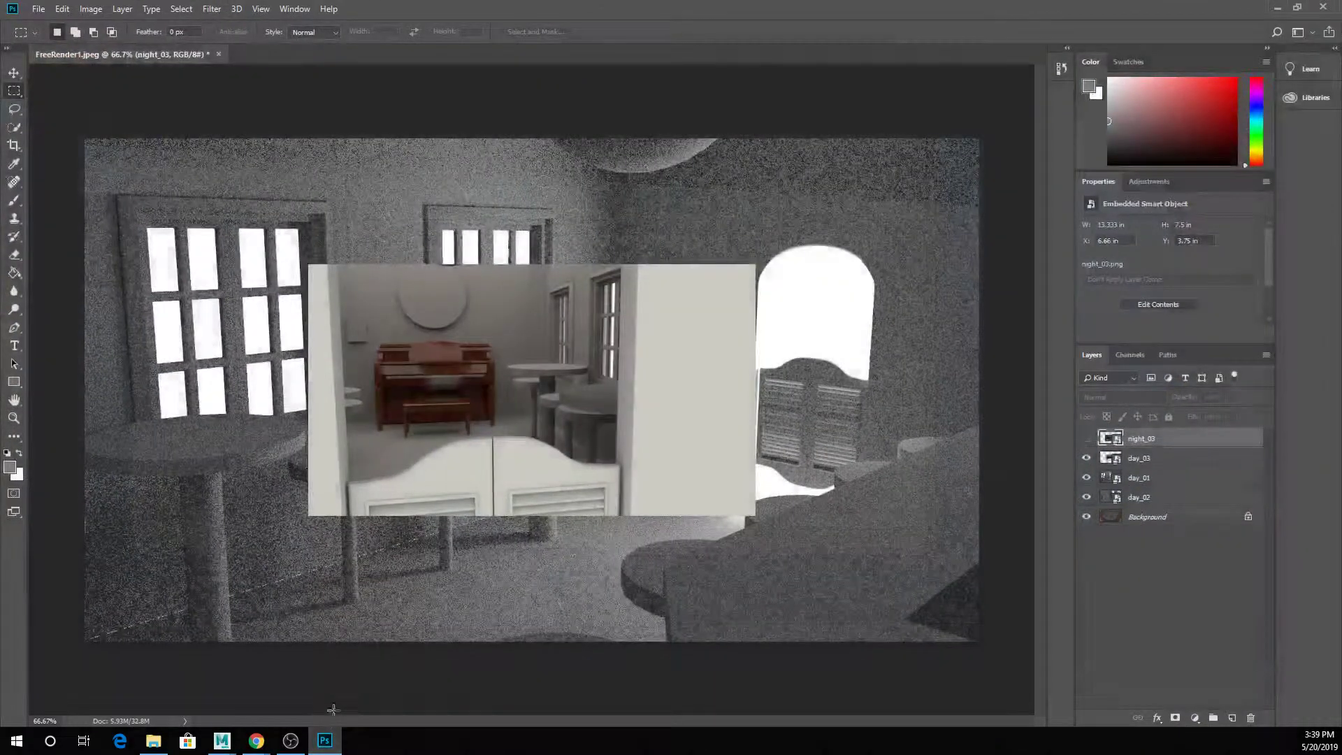
{"action": "left_click", "coordinate": [153, 740]}
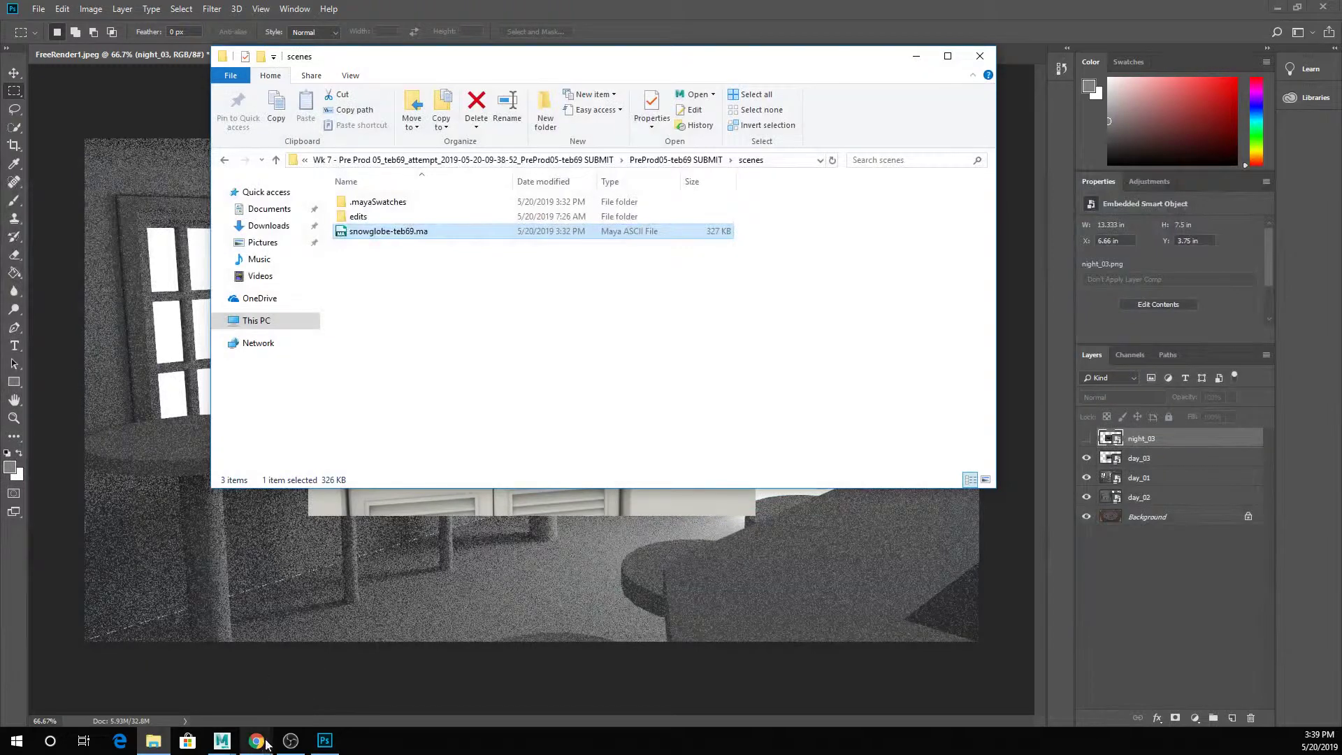
{"action": "left_click", "coordinate": [675, 160]}
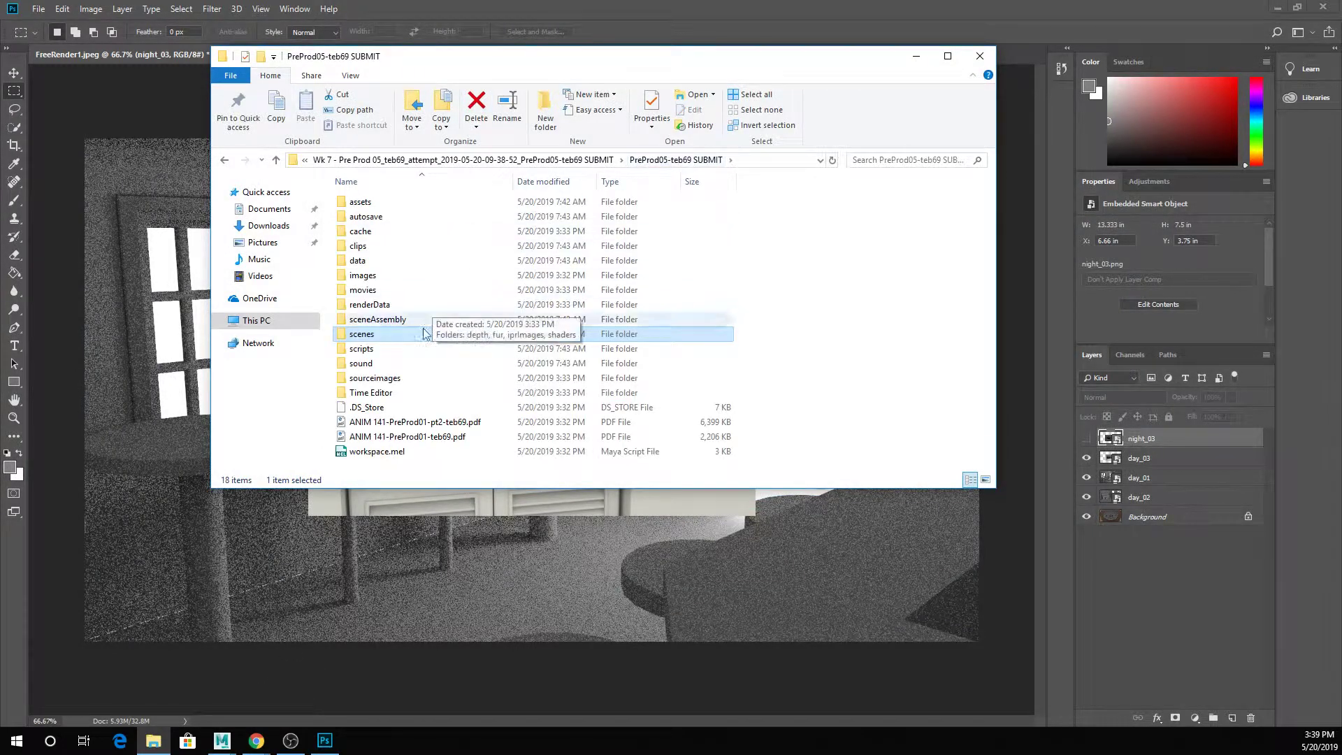
{"action": "double_click", "coordinate": [413, 378]}
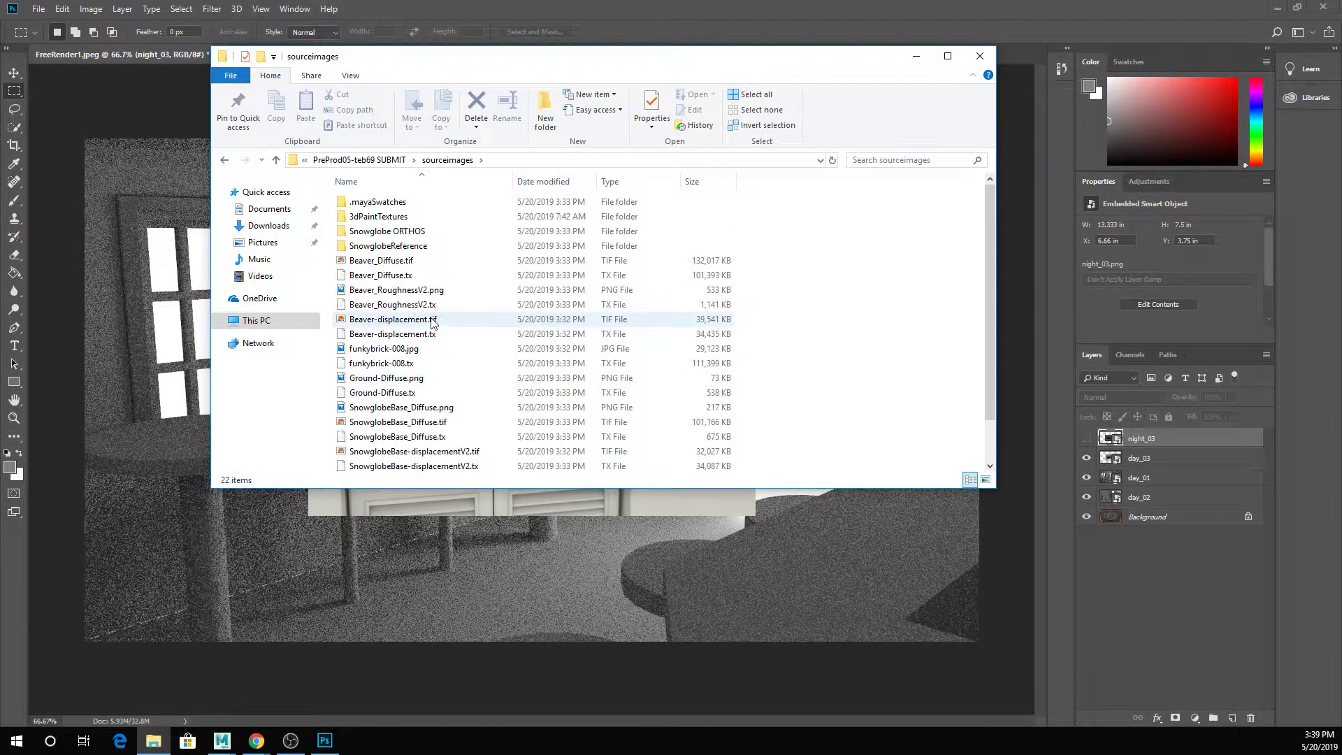
{"action": "left_click", "coordinate": [355, 77]}
{"action": "left_click", "coordinate": [441, 96]}
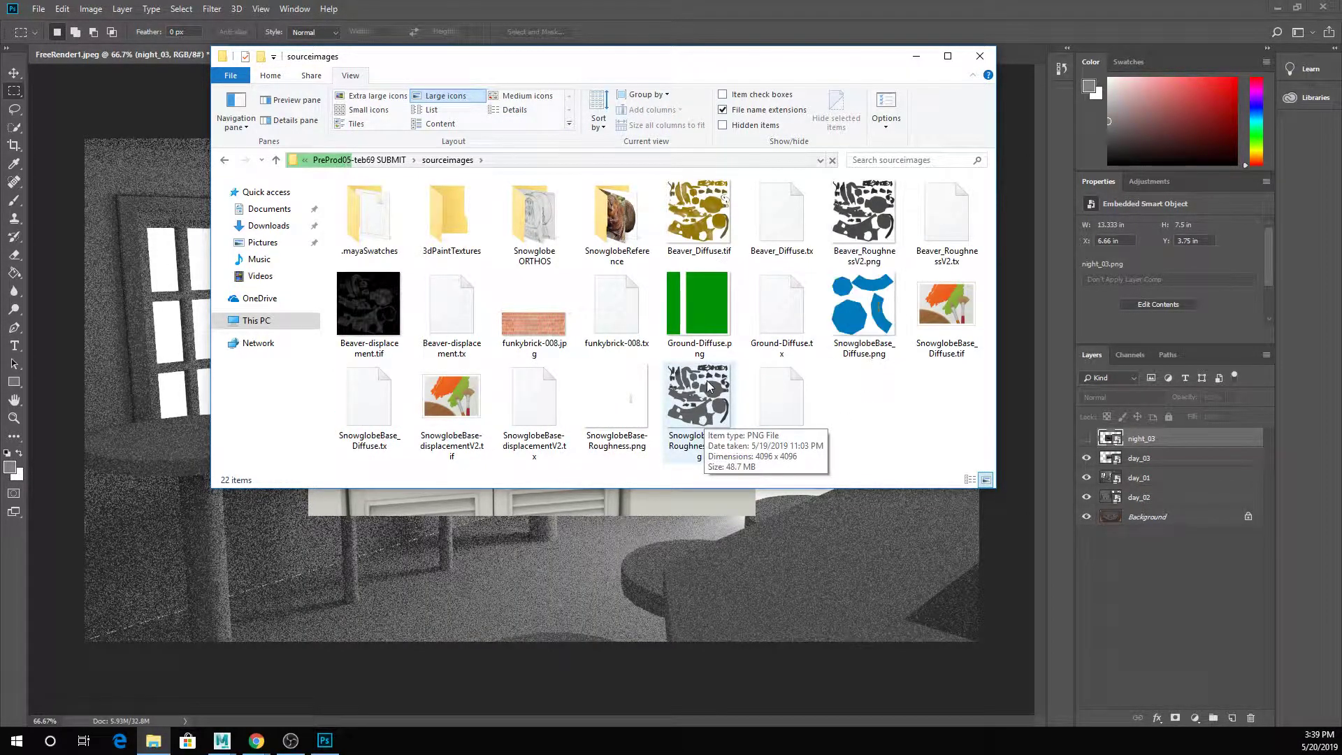
Step: Try to place SnowglobeBase-RoughnessV2.png in the Photoshop document and to open it in the default image viewer
{"action": "left_click_drag", "start_coordinate": [710, 385], "coordinate": [671, 560]}
{"action": "left_click", "coordinate": [632, 273]}
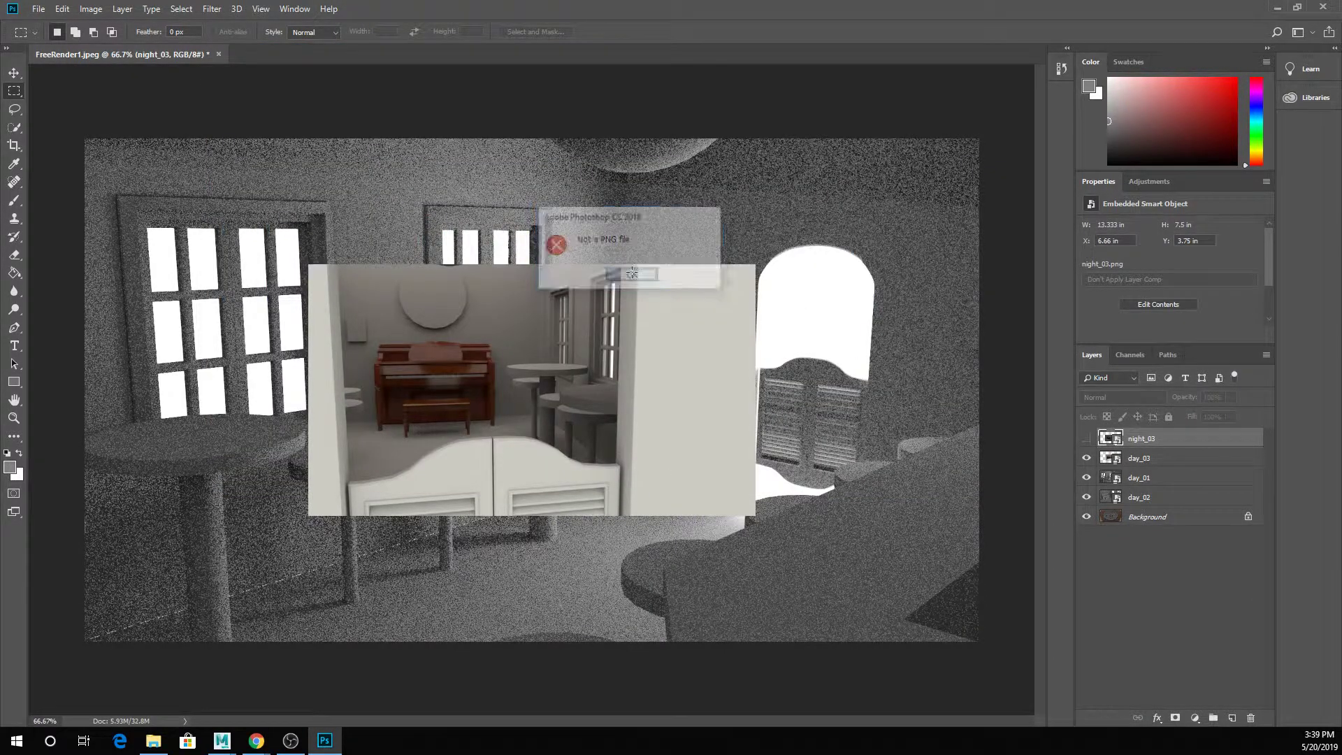
{"action": "left_click", "coordinate": [153, 740]}
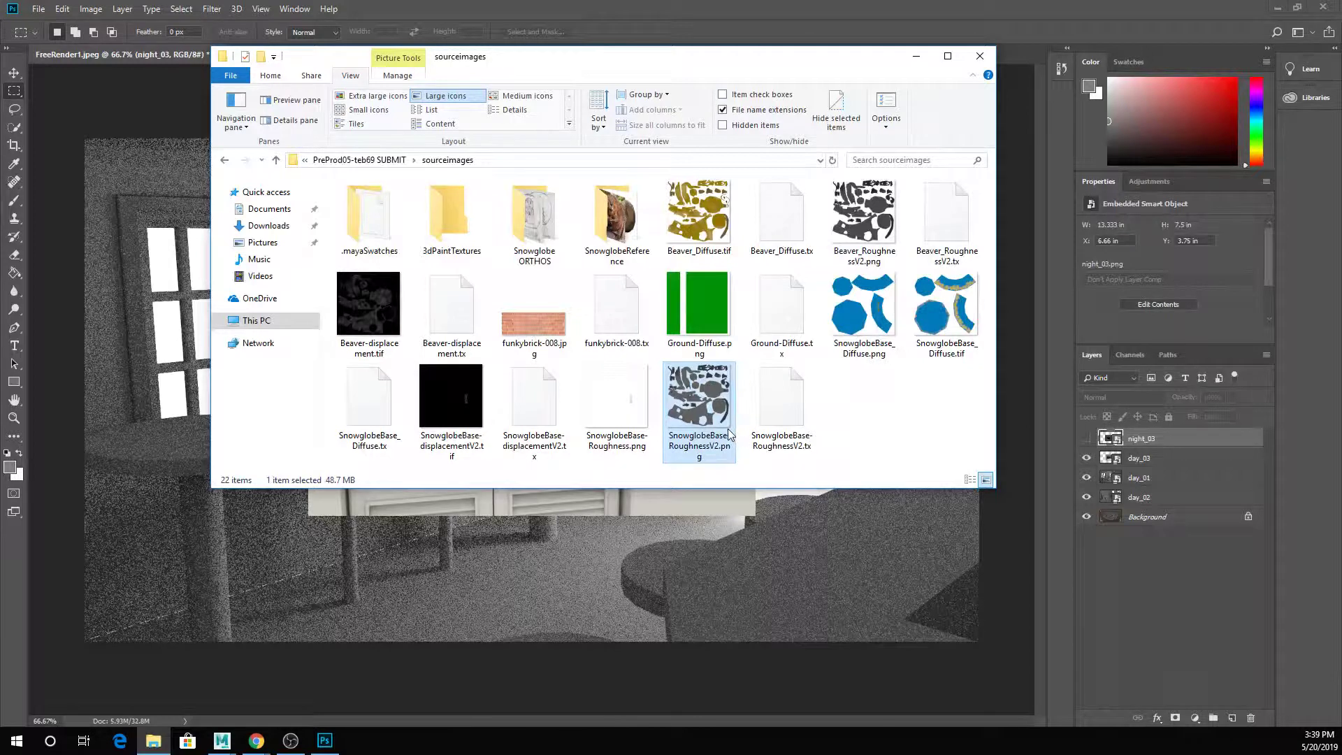
{"action": "left_click_drag", "start_coordinate": [702, 409], "coordinate": [712, 523]}
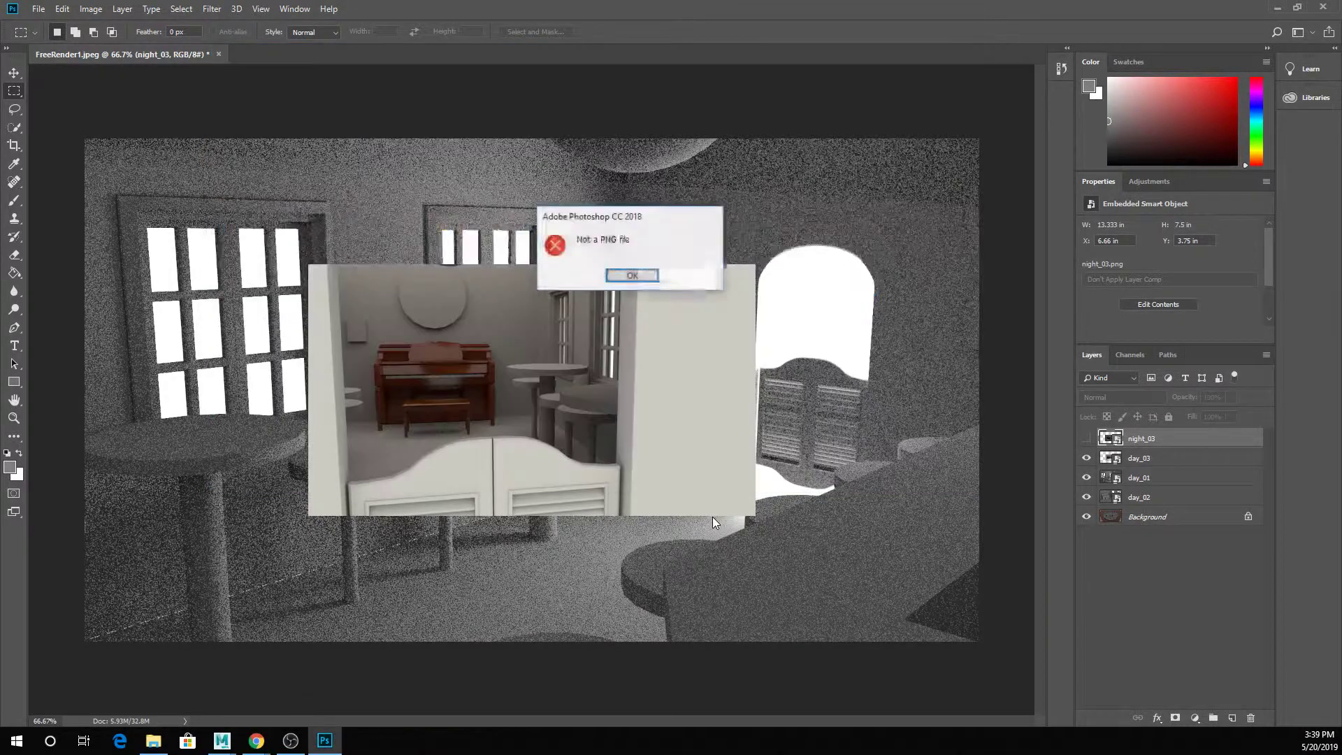
{"action": "left_click", "coordinate": [631, 275]}
{"action": "left_click", "coordinate": [153, 740]}
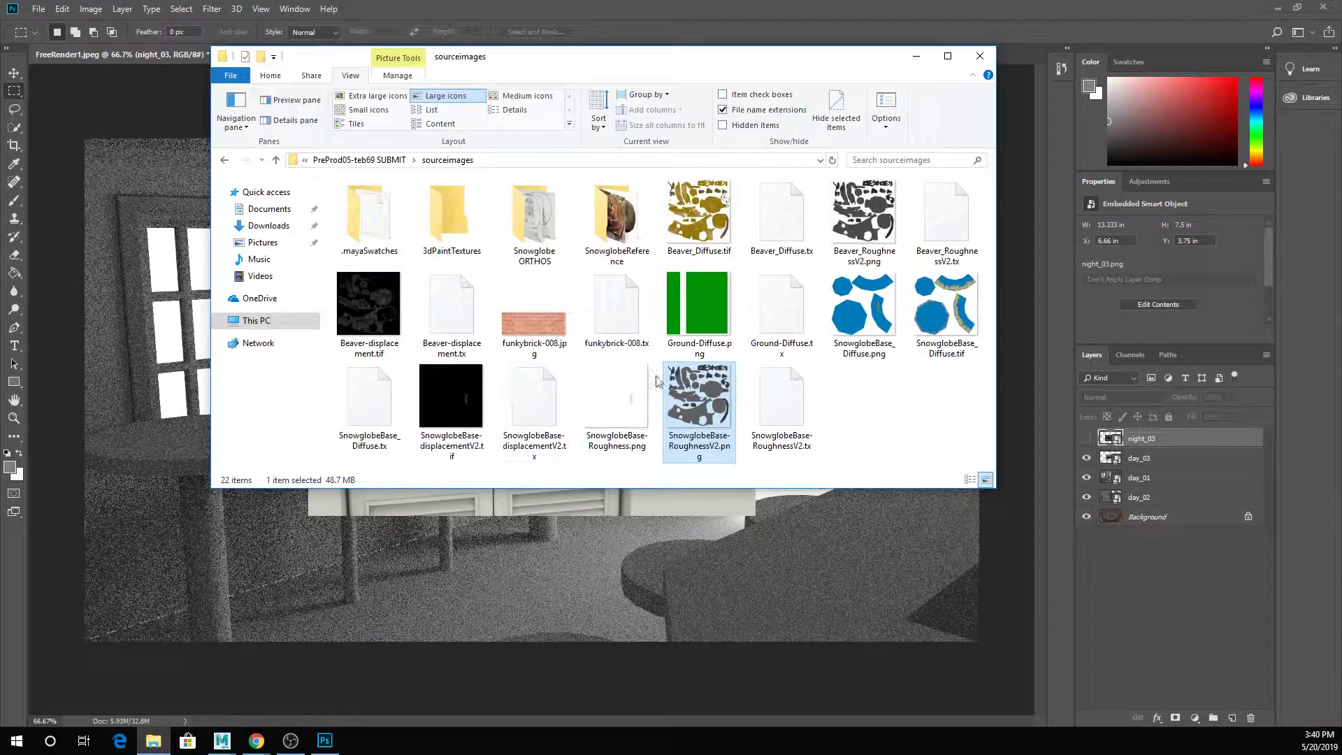
{"action": "double_click", "coordinate": [681, 385]}
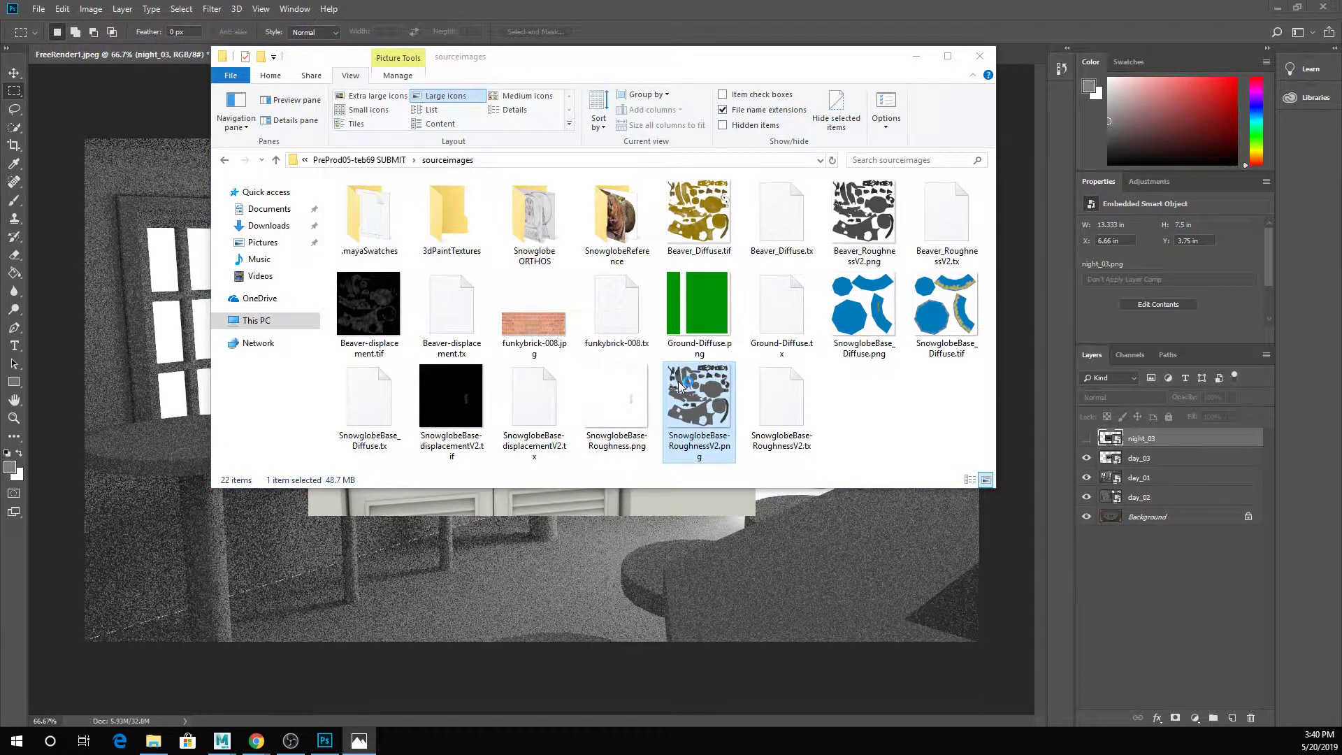
{"action": "left_click", "coordinate": [821, 390]}
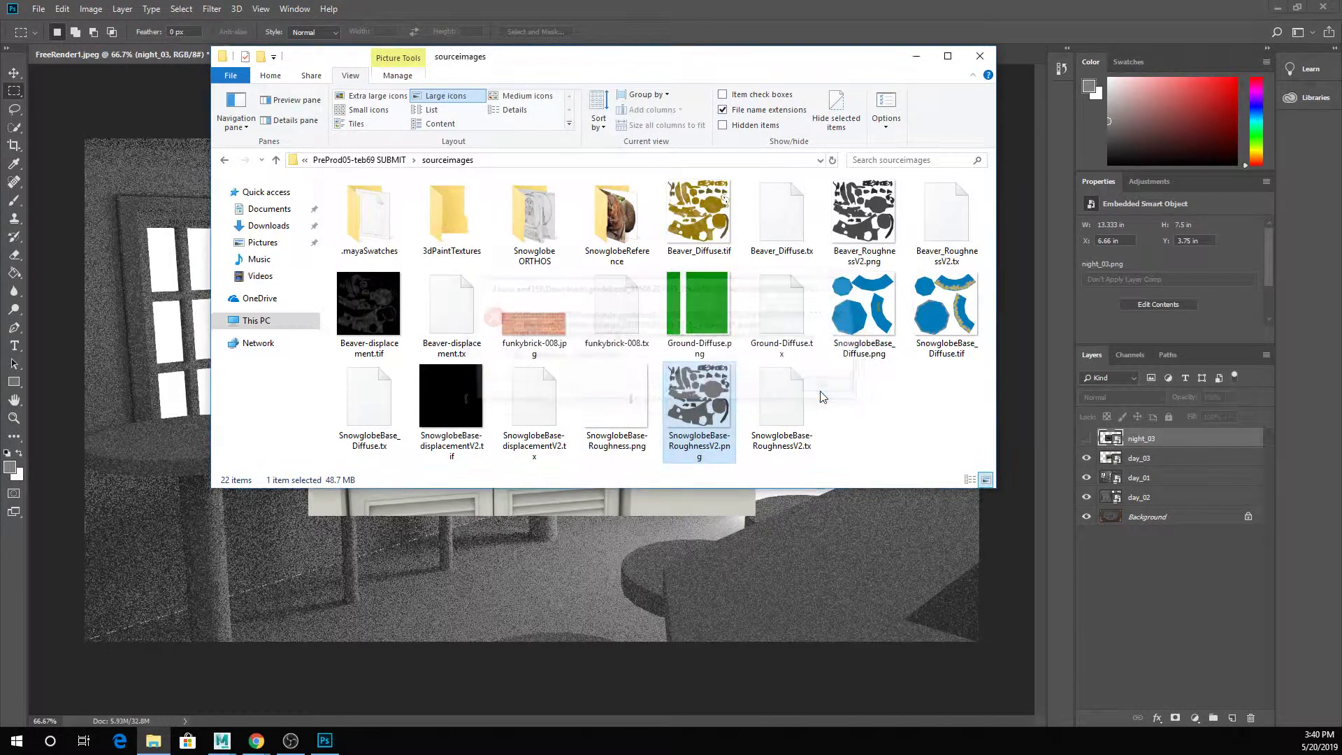
Step: Place SnowglobeBase-Roughness.png as a new layer in the Photoshop document at its default size
{"action": "left_click", "coordinate": [662, 575]}
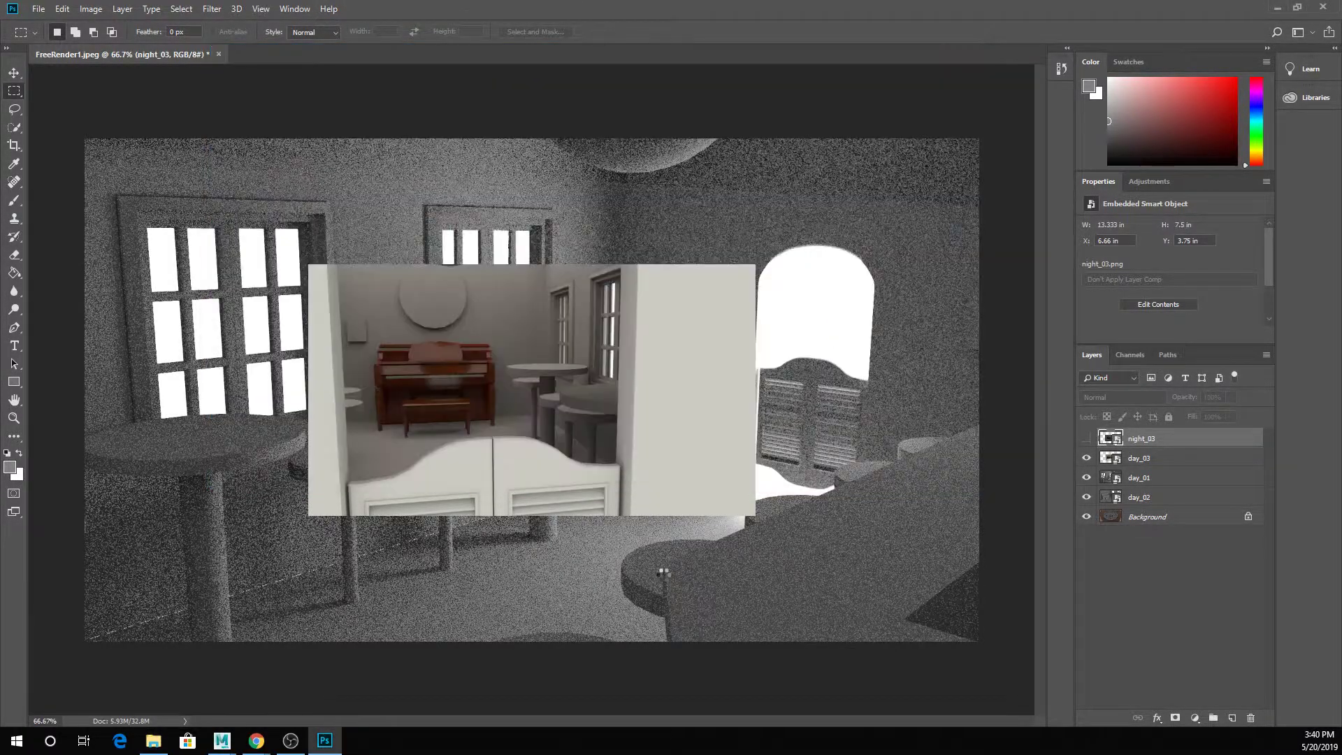
{"action": "key", "text": "Return"}
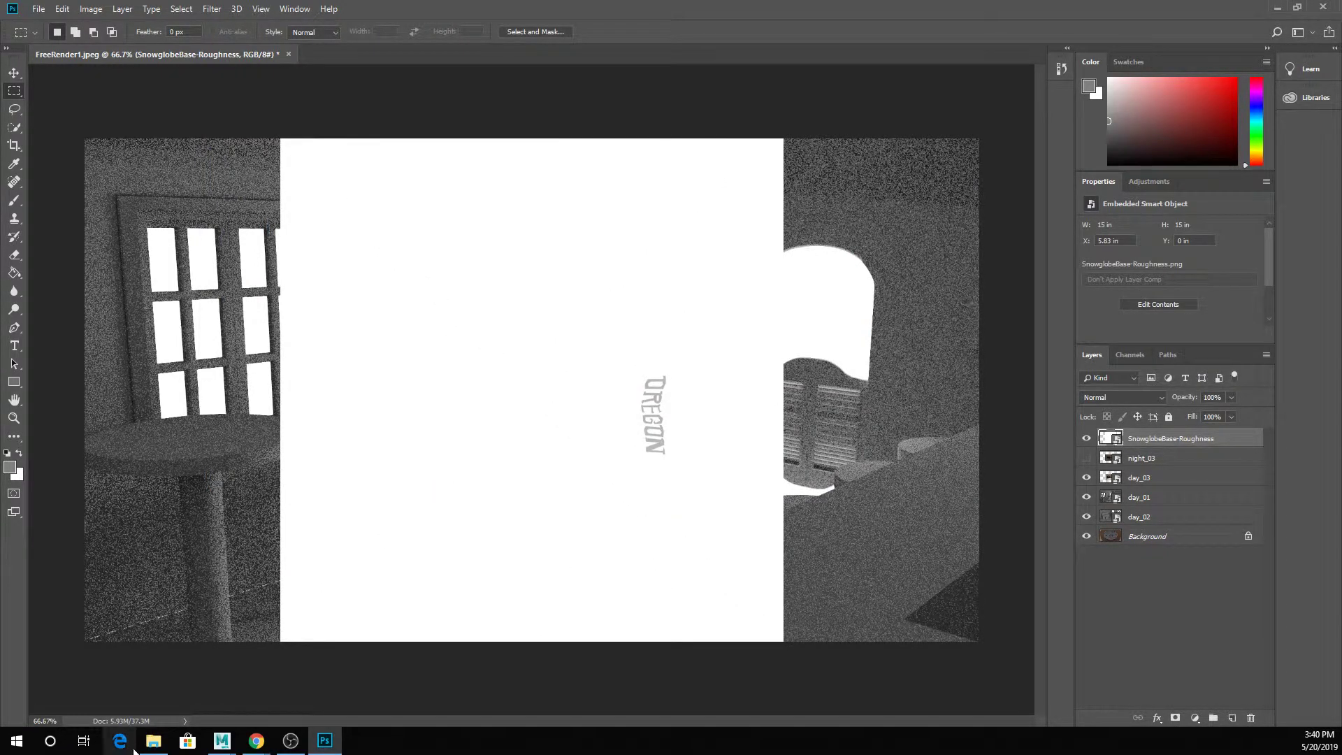
Step: Try to open SnowglobeBase-RoughnessV2.png from the sourceimages folder with Paint
{"action": "left_click", "coordinate": [153, 740]}
{"action": "left_click", "coordinate": [683, 410]}
{"action": "right_click", "coordinate": [683, 411]}
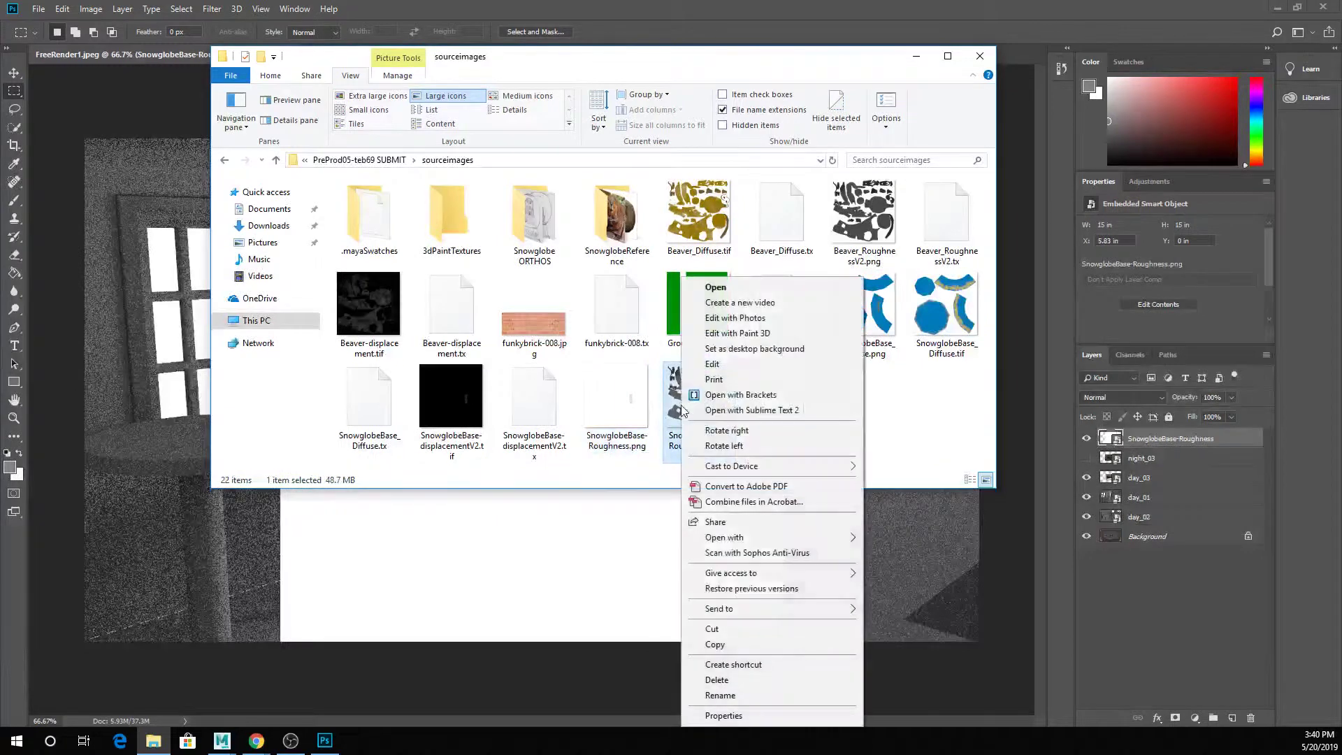
{"action": "mouse_move", "coordinate": [788, 537]}
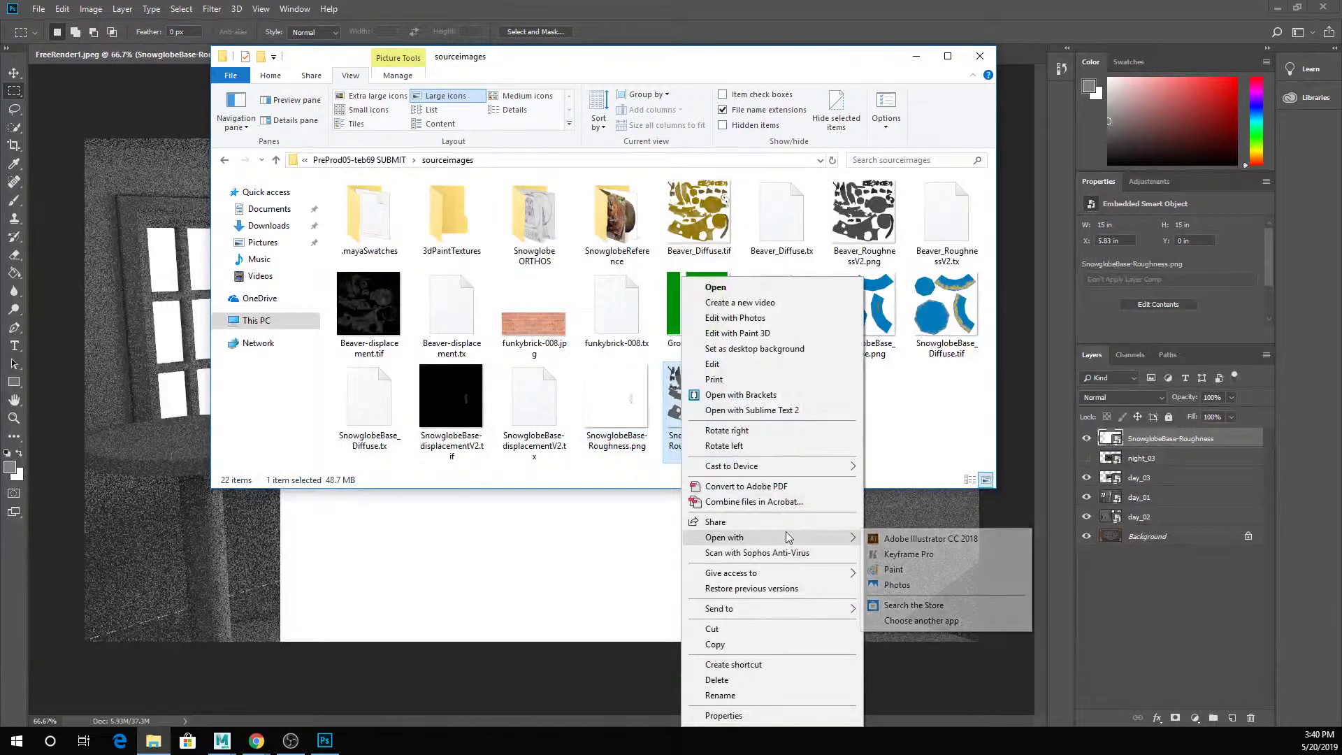
{"action": "left_click", "coordinate": [894, 569]}
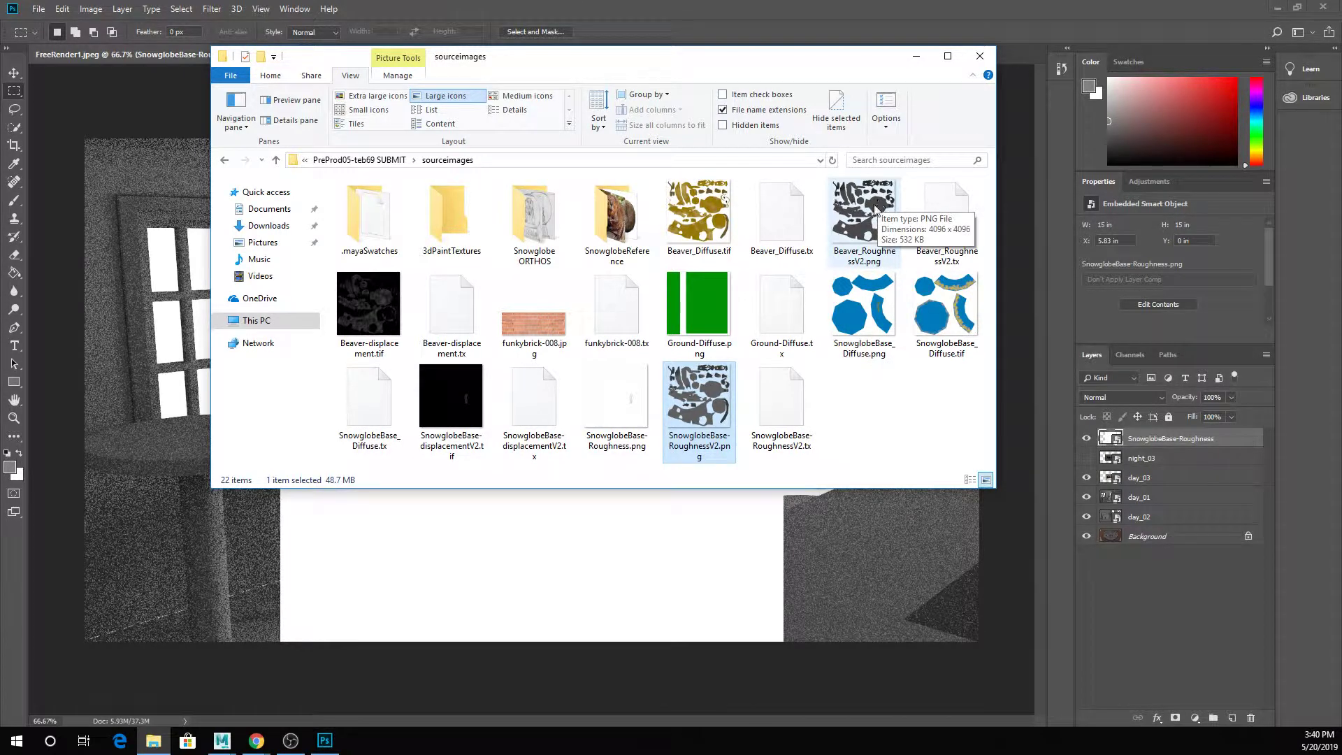
Step: Place Beaver_RoughnessV2.png as a new layer in the Photoshop document and examine its upper UV areas at 200%
{"action": "left_click_drag", "start_coordinate": [699, 402], "coordinate": [685, 559]}
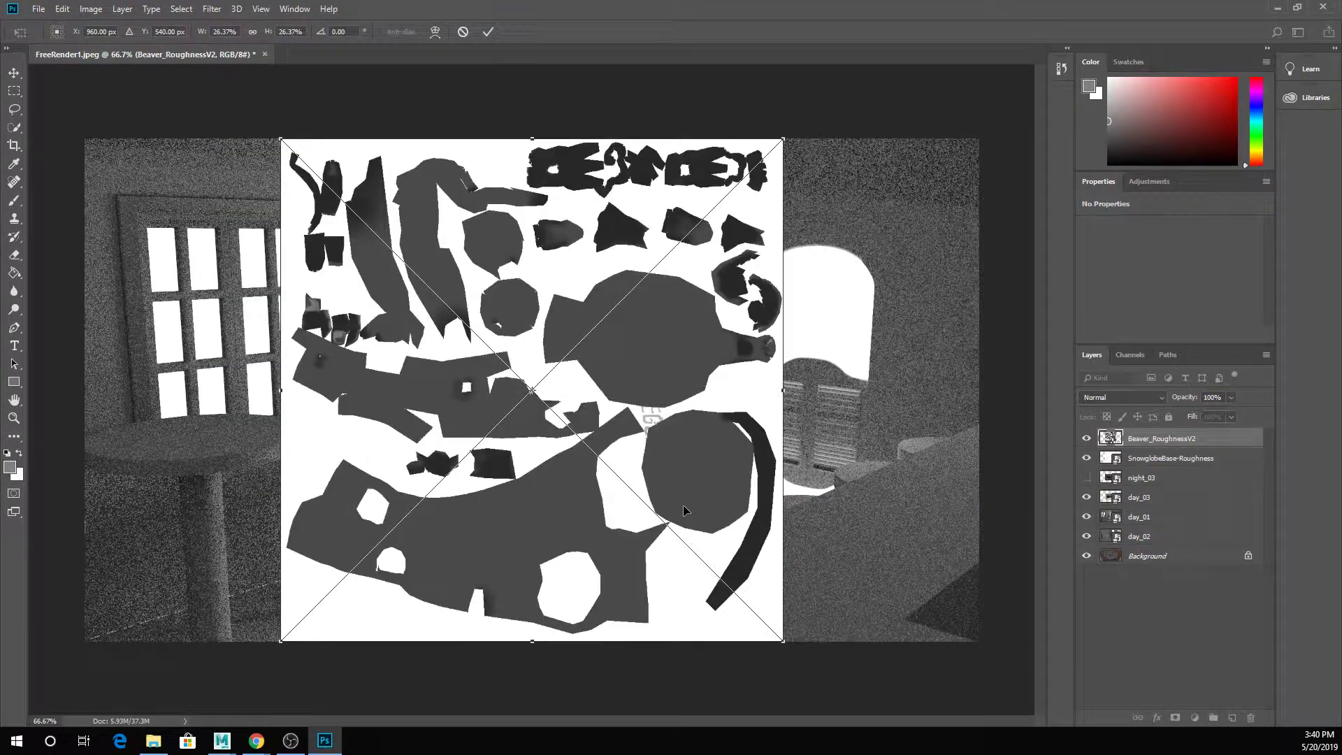
{"action": "key", "text": "Return"}
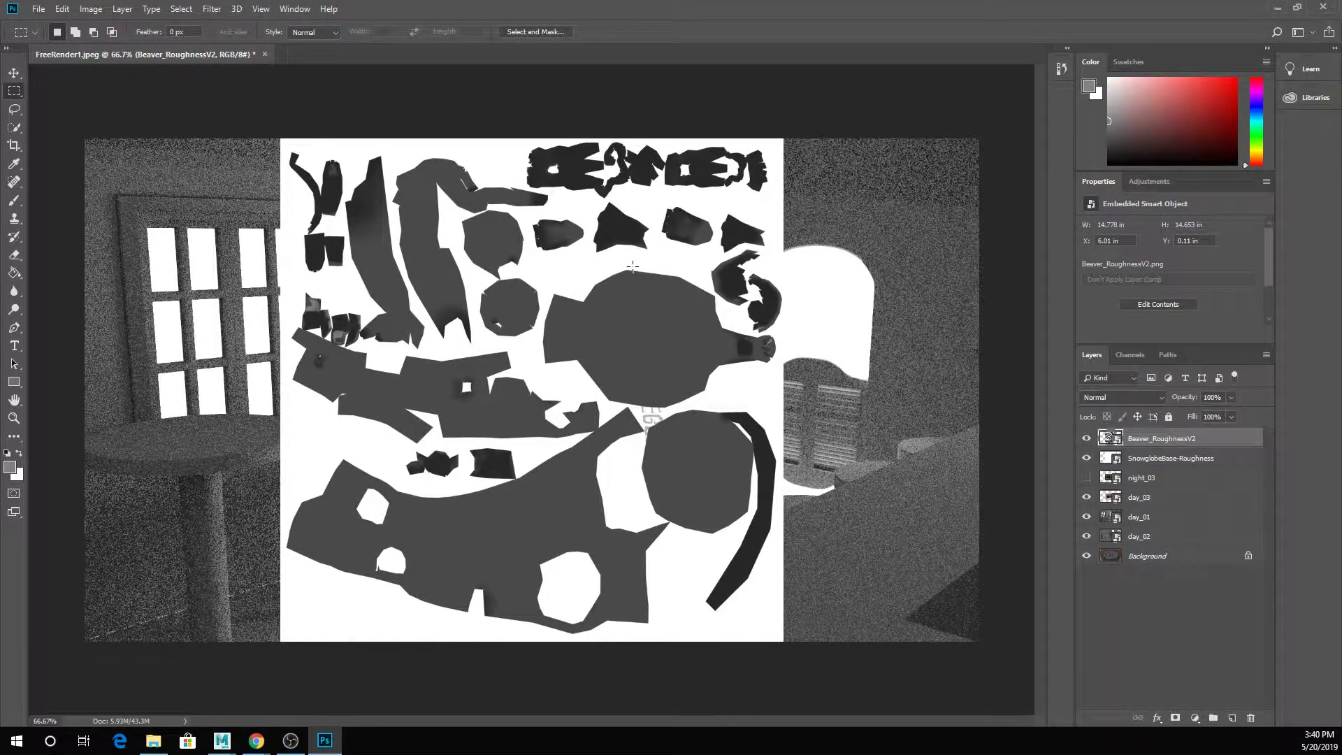
{"action": "key", "text": "ctrl+plus"}
{"action": "key", "text": "ctrl+plus"}
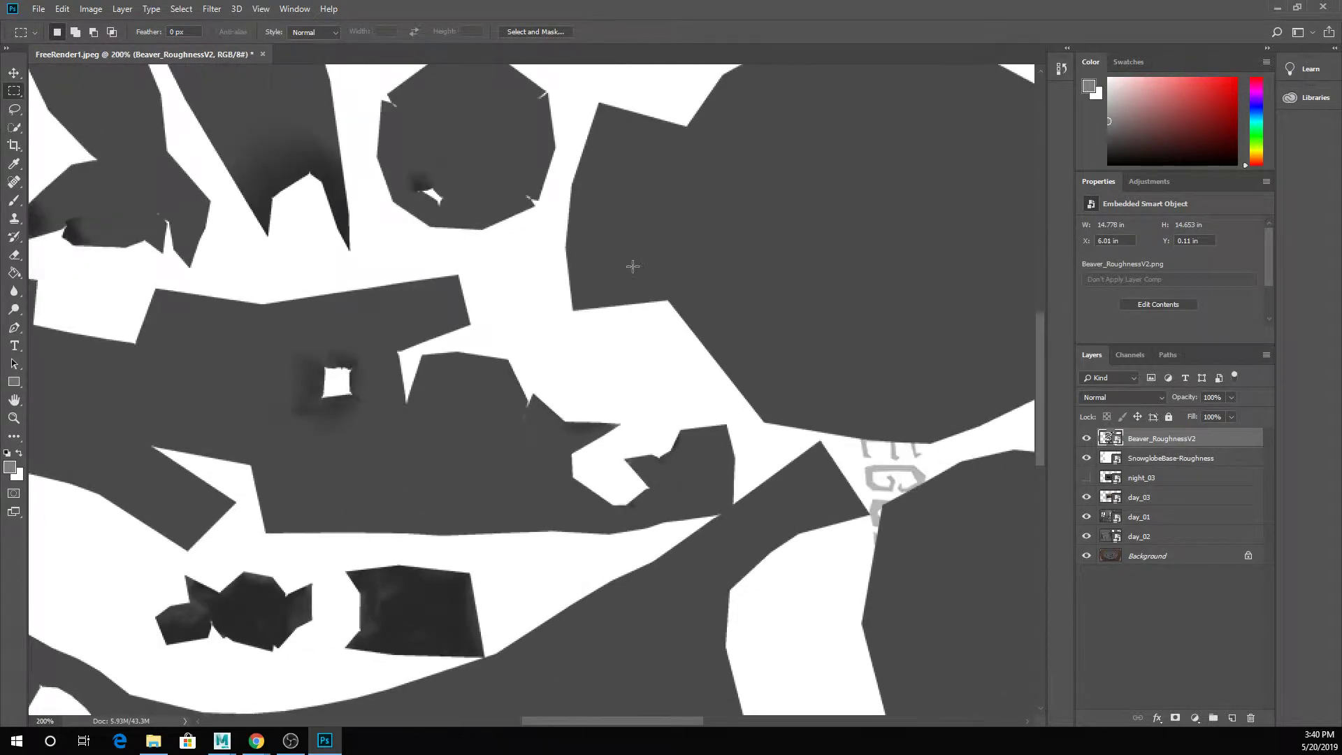
{"action": "left_click_drag", "start_coordinate": [632, 265], "coordinate": [384, 577]}
Step: Switch back to Maya, close the UV Editor and return the beaver to object mode with the snow globe base in view
{"action": "mouse_move", "coordinate": [221, 740]}
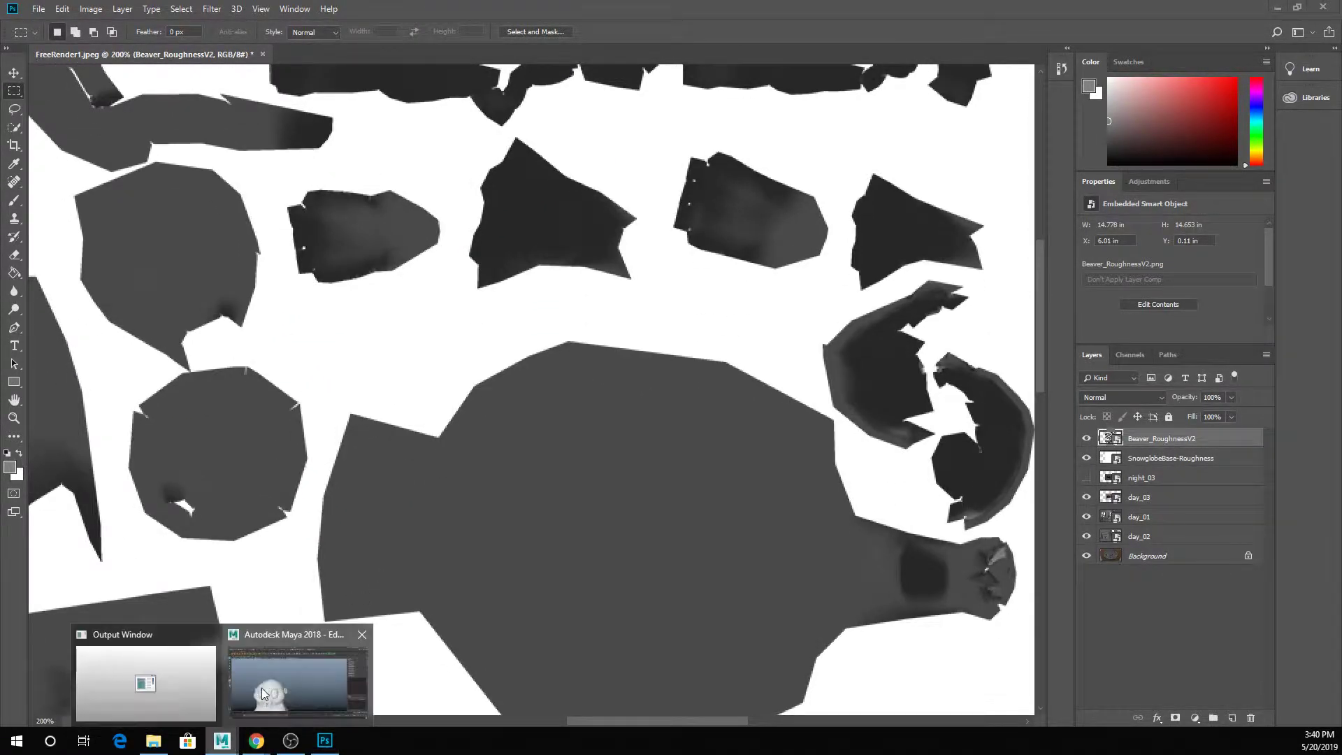
{"action": "left_click", "coordinate": [261, 686]}
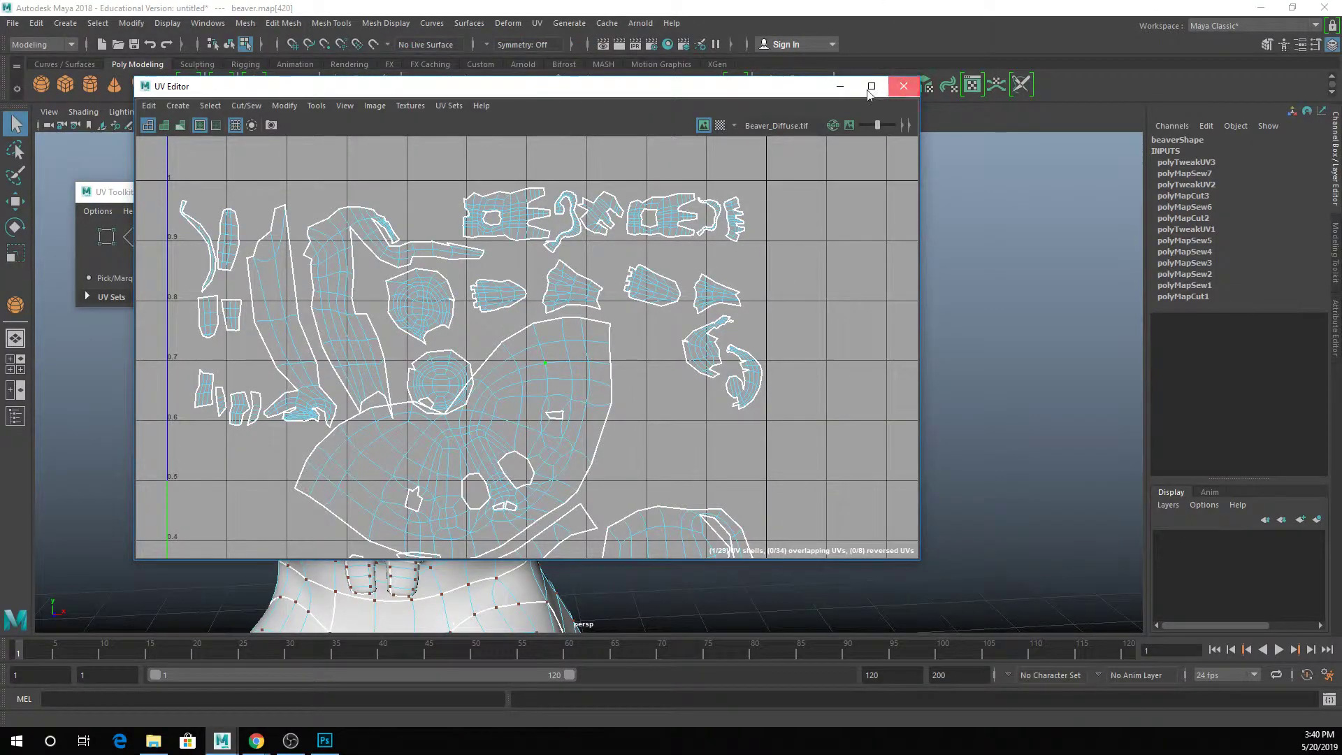
{"action": "left_click", "coordinate": [906, 86]}
{"action": "right_click_drag", "start_coordinate": [431, 441], "coordinate": [497, 321]}
{"action": "key", "text": "a"}
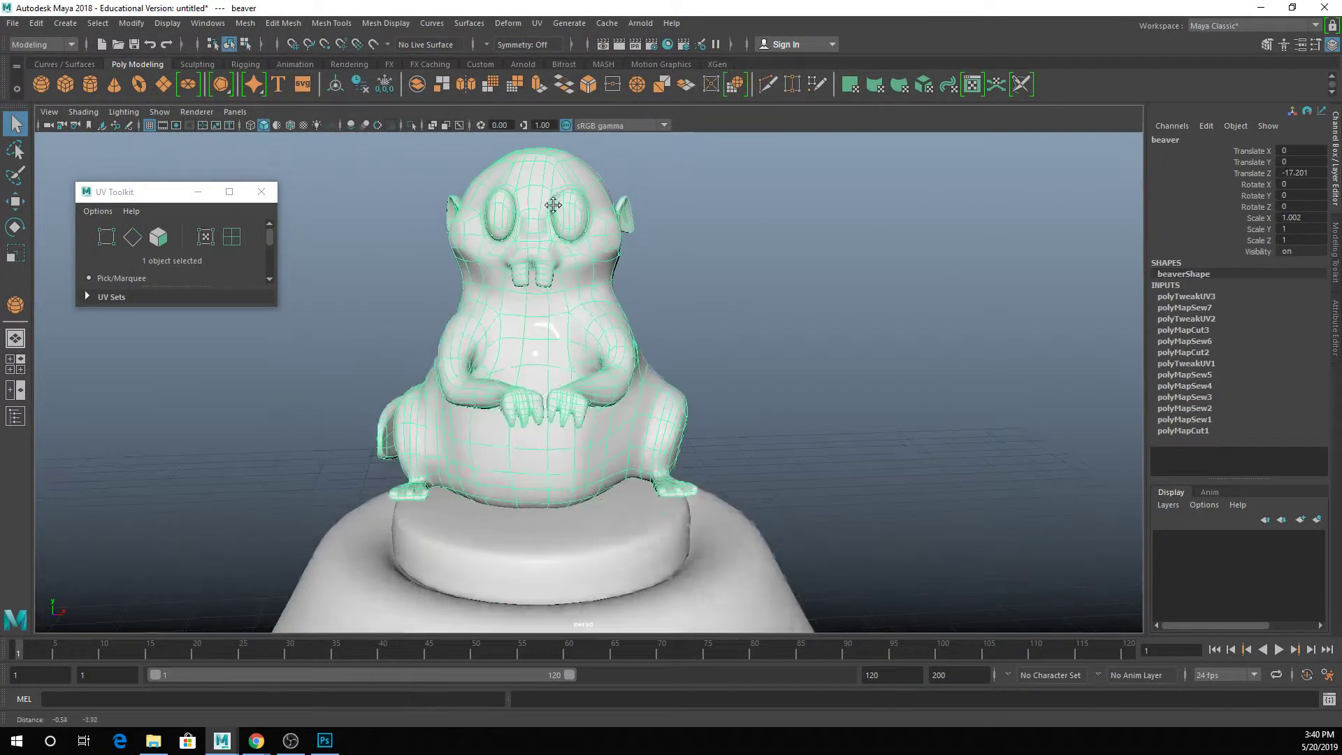
{"action": "scroll", "coordinate": [553, 209], "scroll_direction": "up", "scroll_amount": 2}
Step: Add an Arnold Physical Sky light and render the beaver scene from the persp camera in Arnold RenderView
{"action": "left_click", "coordinate": [640, 23]}
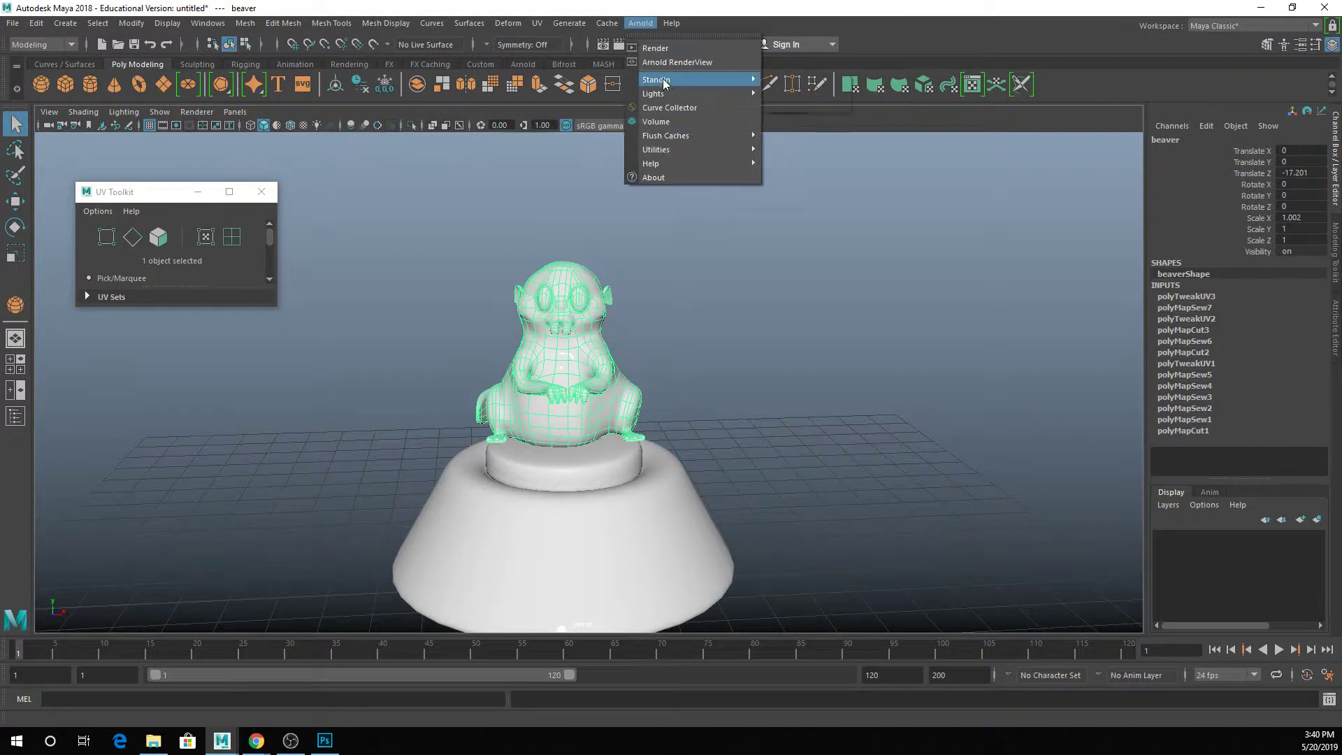
{"action": "mouse_move", "coordinate": [709, 93]}
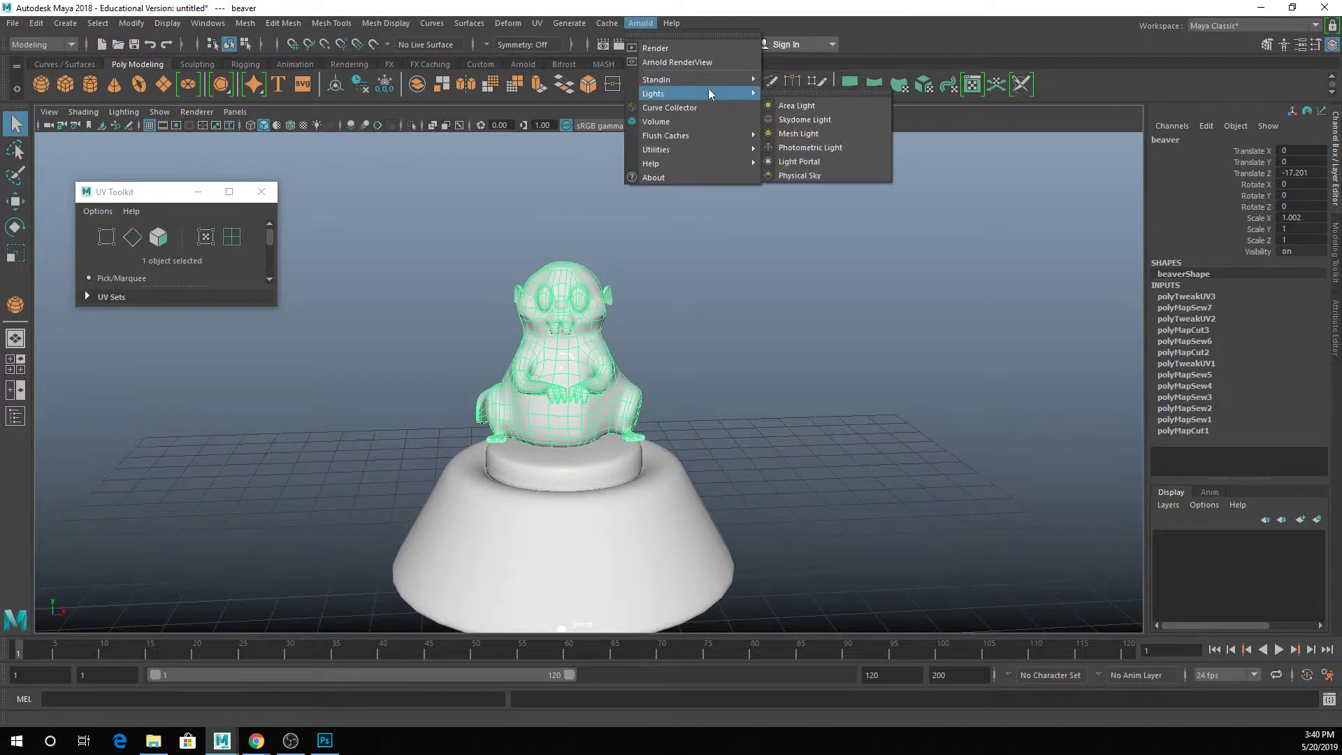
{"action": "left_click", "coordinate": [820, 177]}
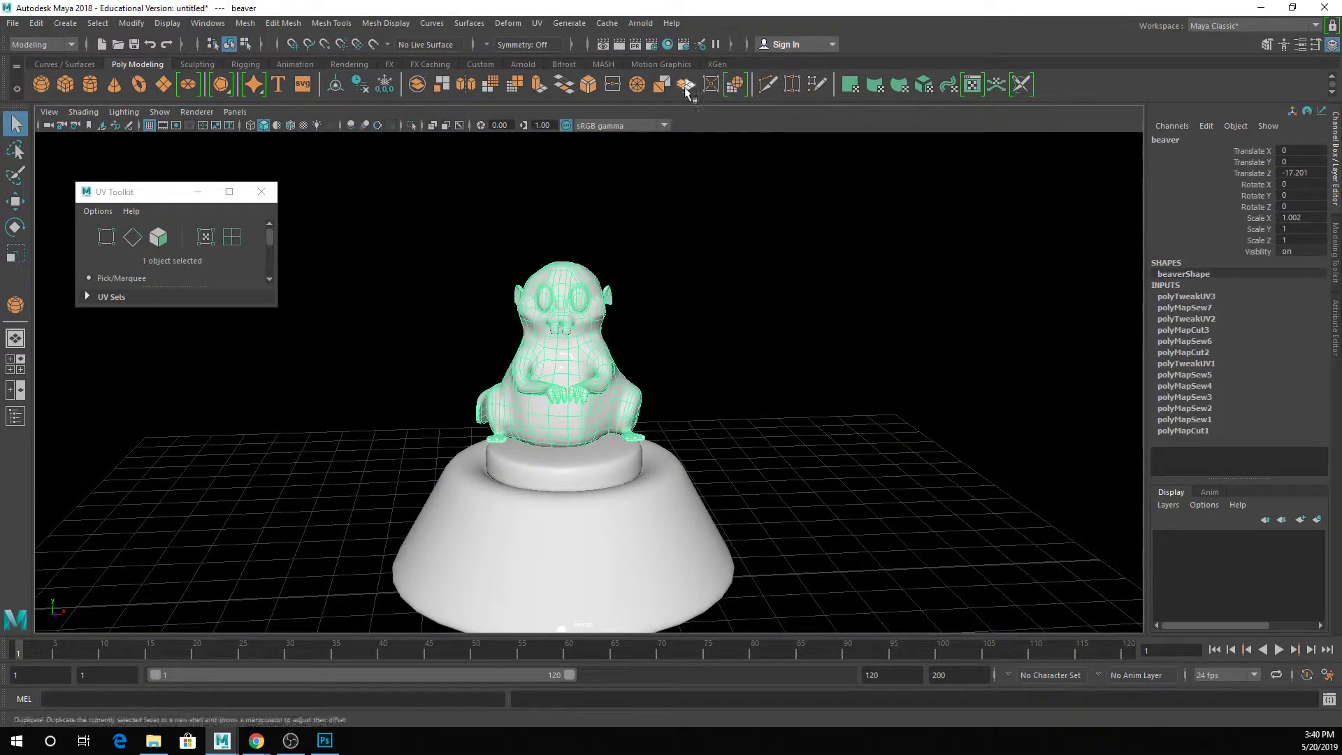
{"action": "left_click", "coordinate": [640, 23]}
{"action": "left_click", "coordinate": [652, 61]}
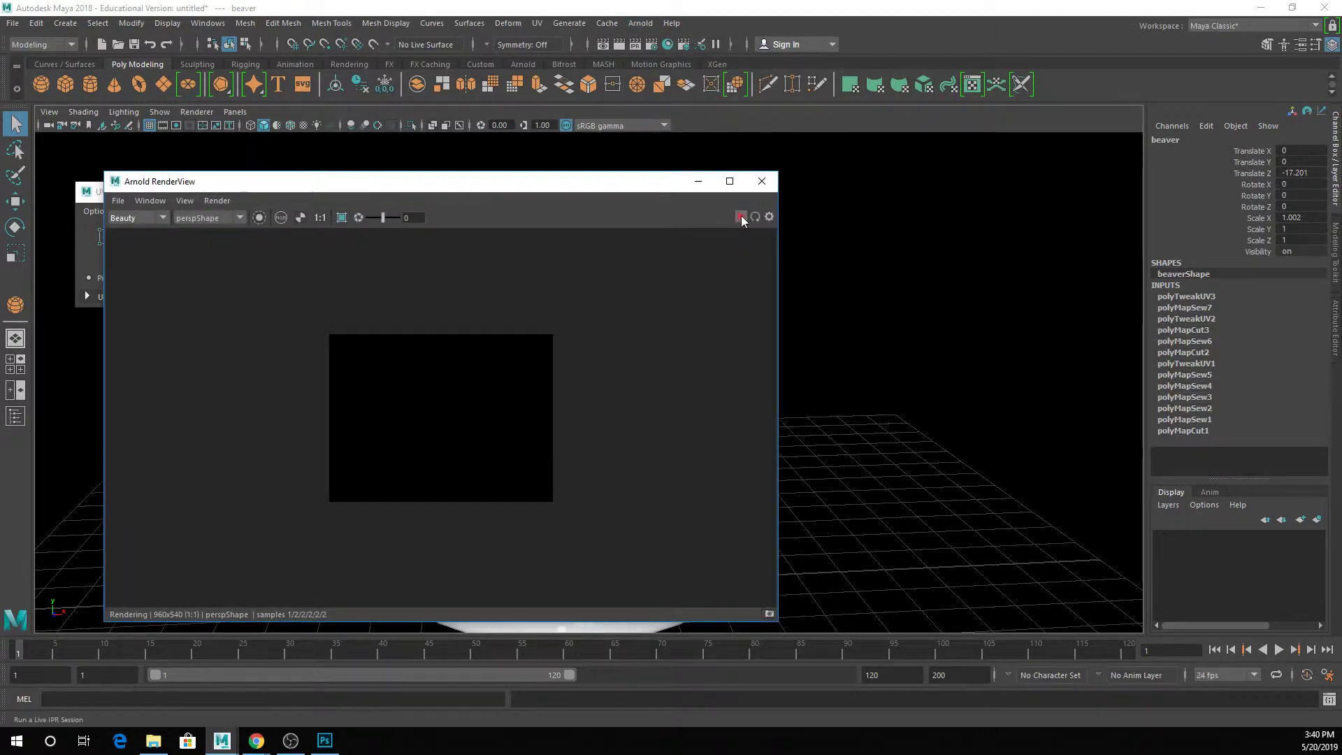
{"action": "left_click", "coordinate": [741, 218]}
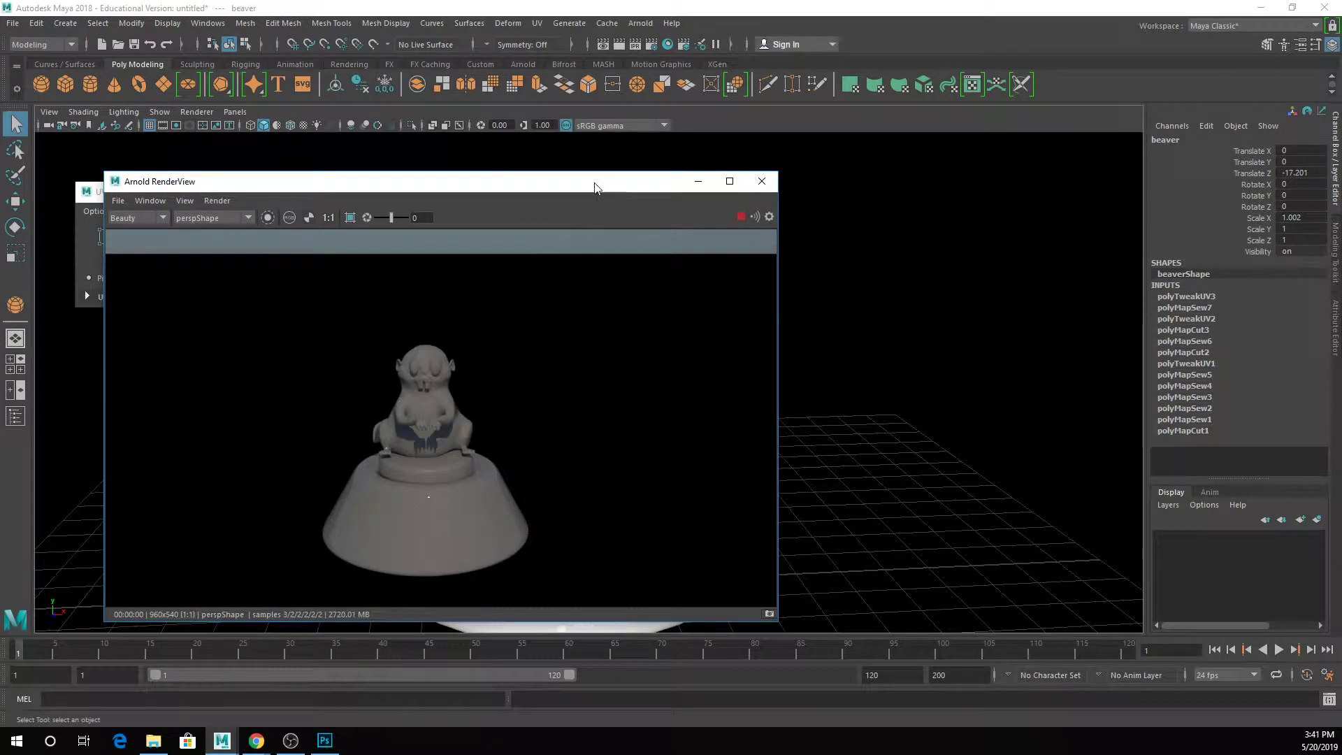
Step: Limit the Arnold render to a rectangular region around the beaver's head and torso
{"action": "left_click_drag", "start_coordinate": [632, 183], "coordinate": [1042, 130]}
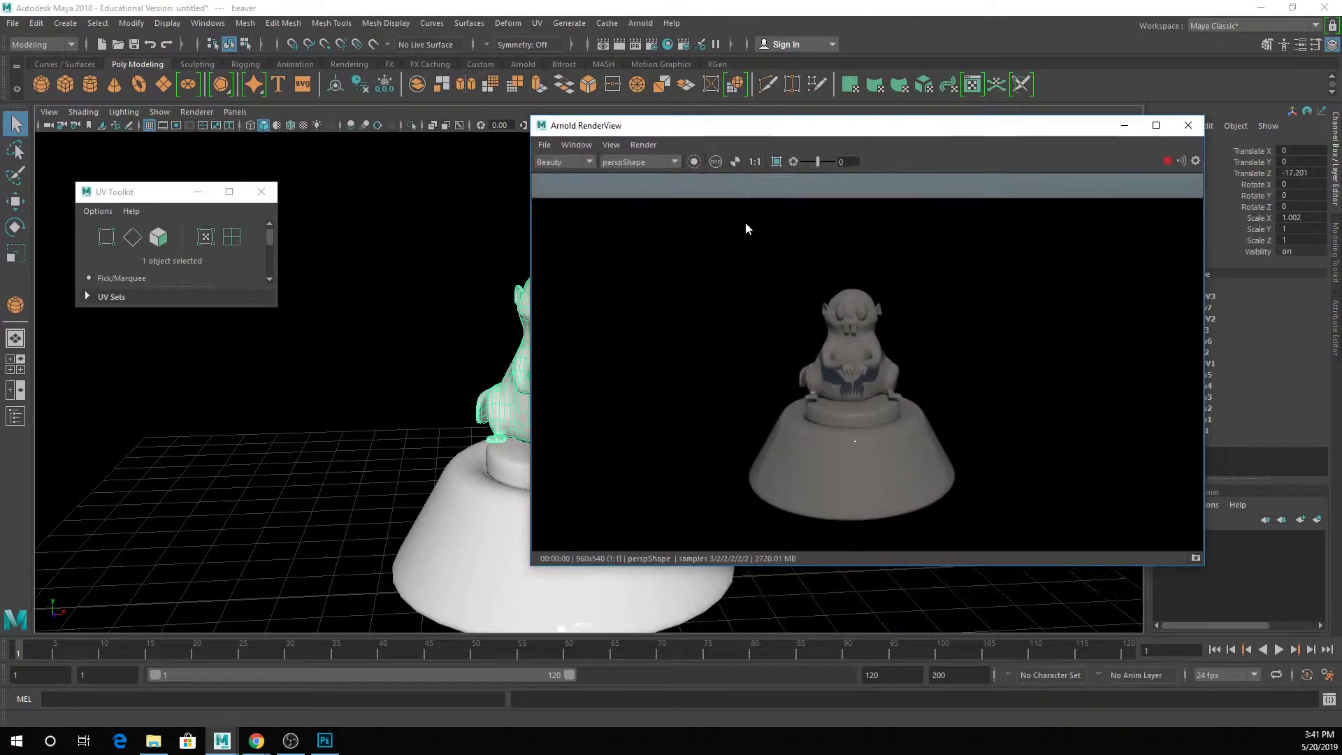
{"action": "left_click", "coordinate": [776, 164]}
{"action": "left_click_drag", "start_coordinate": [793, 288], "coordinate": [918, 388]}
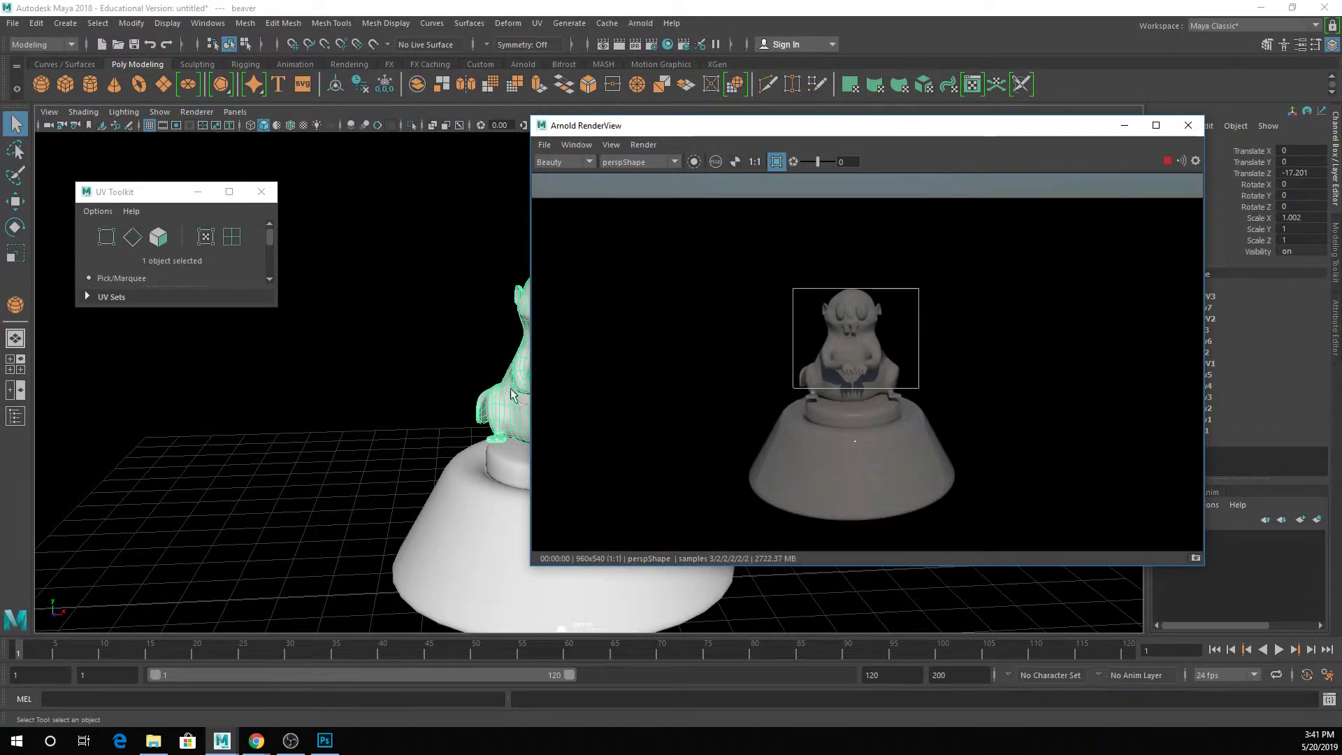
Step: Inspect the file texture on the beaver1 material's base Color and break that texture connection
{"action": "key", "text": "ctrl+a"}
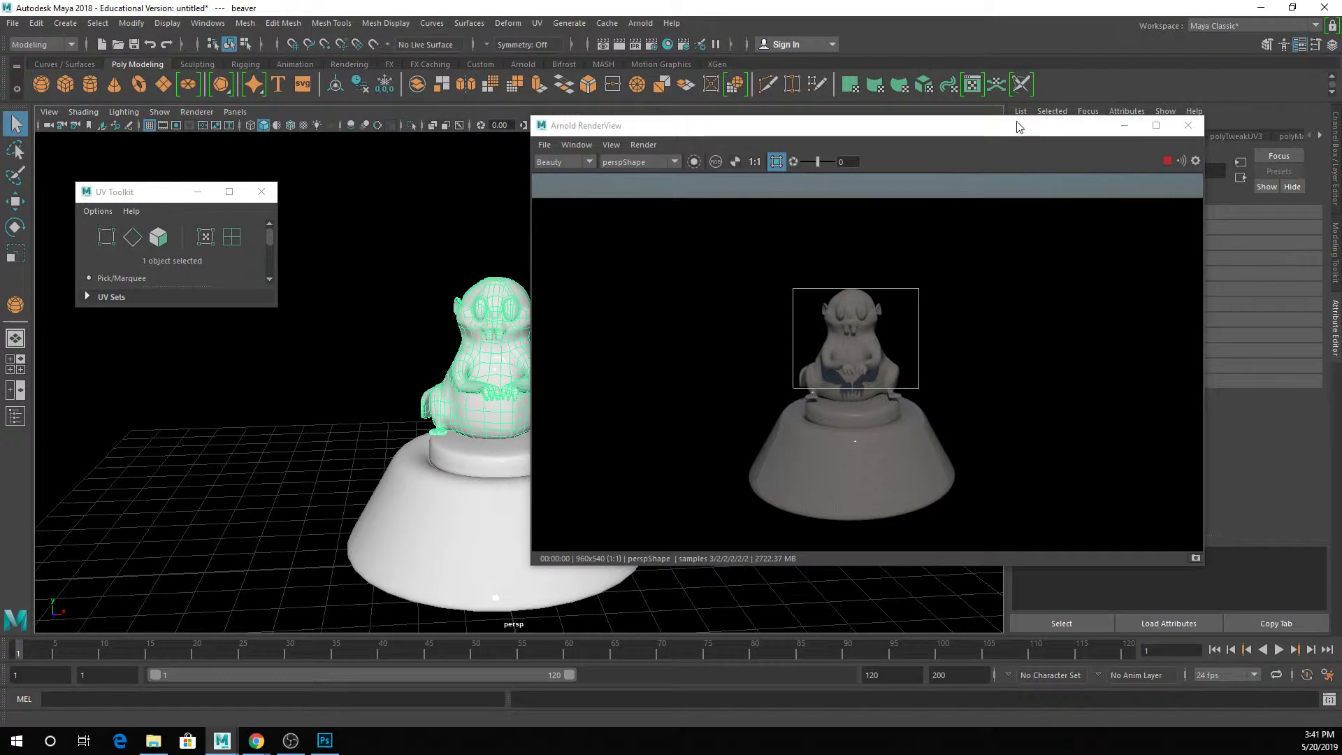
{"action": "left_click_drag", "start_coordinate": [1019, 126], "coordinate": [647, 144]}
{"action": "left_click", "coordinate": [1319, 135]}
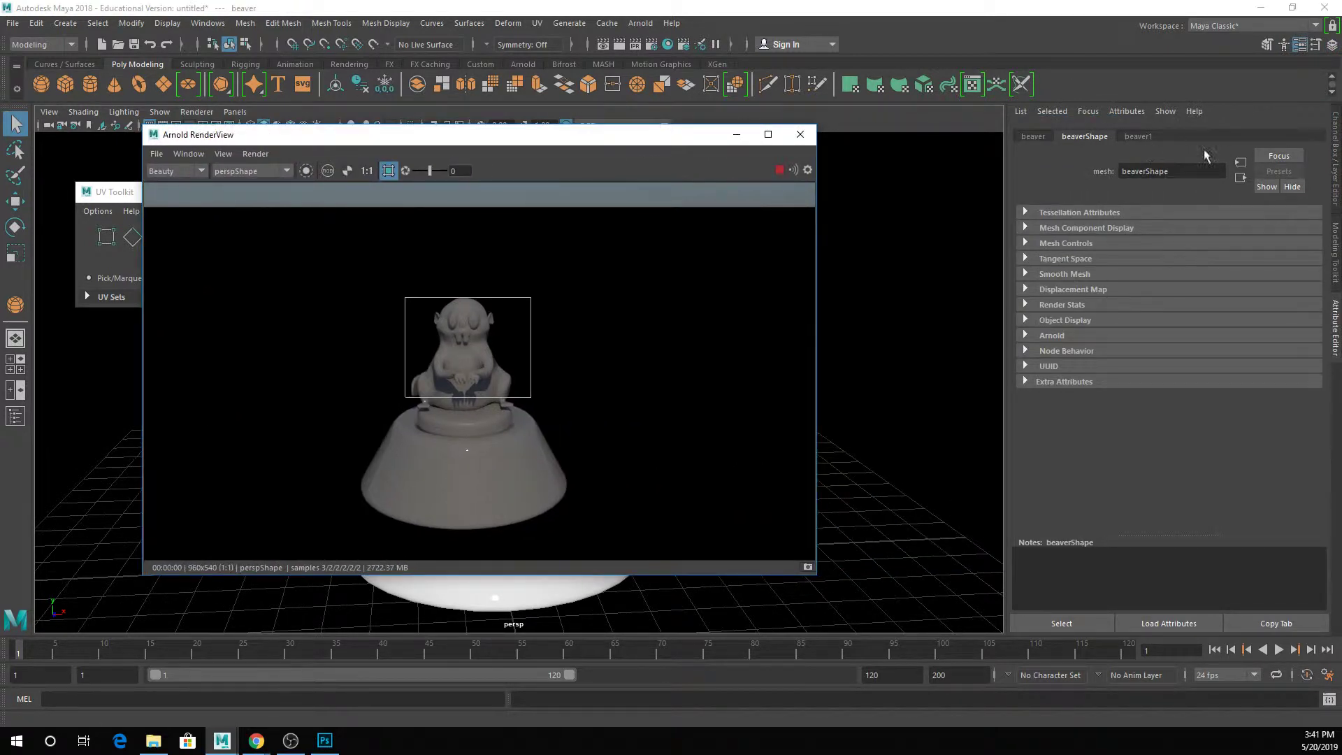
{"action": "left_click", "coordinate": [1130, 139]}
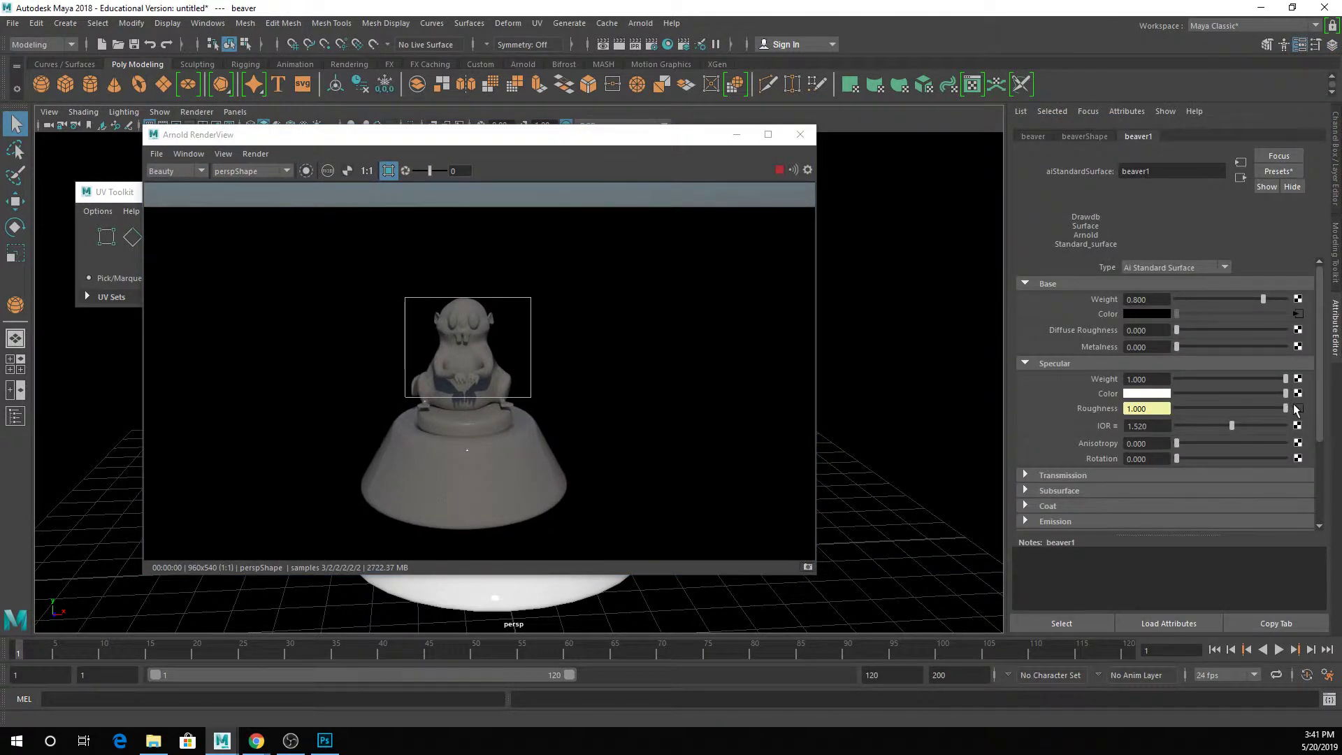
{"action": "left_click", "coordinate": [1297, 314]}
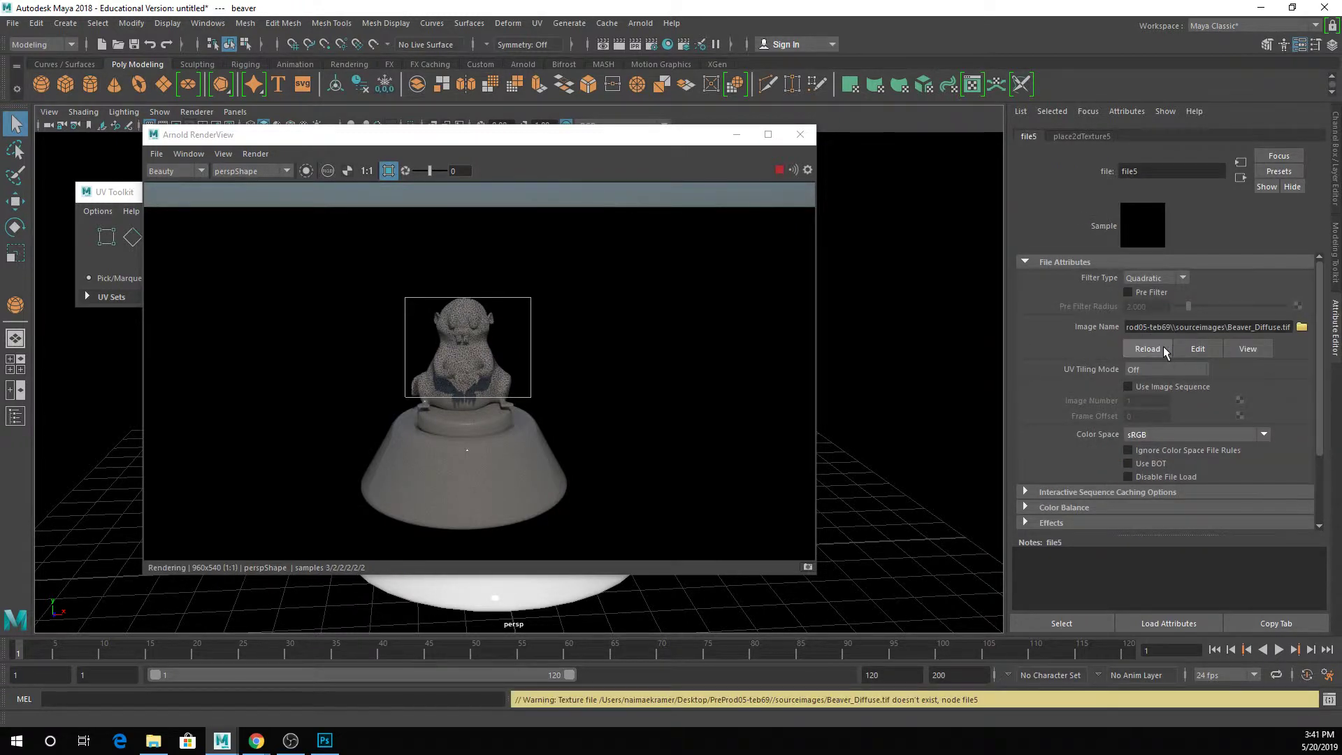
{"action": "left_click", "coordinate": [1240, 178]}
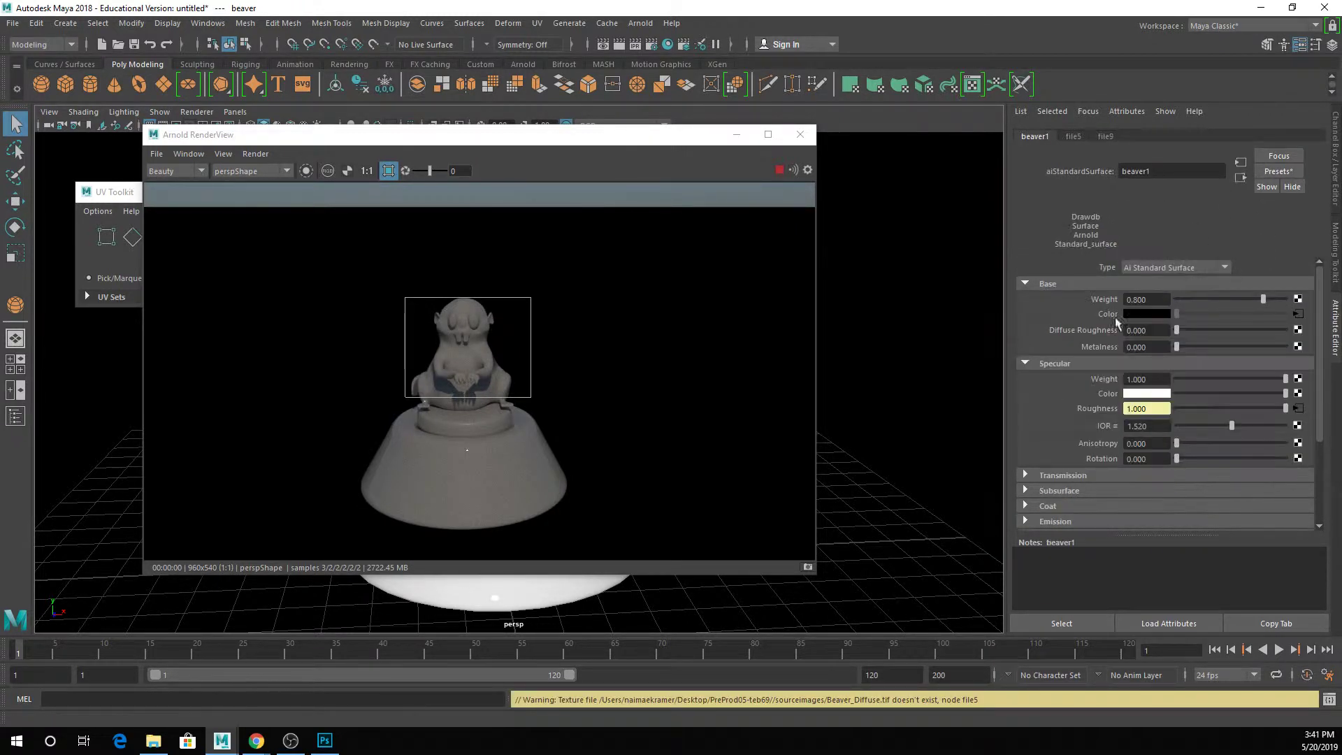
{"action": "right_click", "coordinate": [1111, 316]}
{"action": "left_click", "coordinate": [1150, 354]}
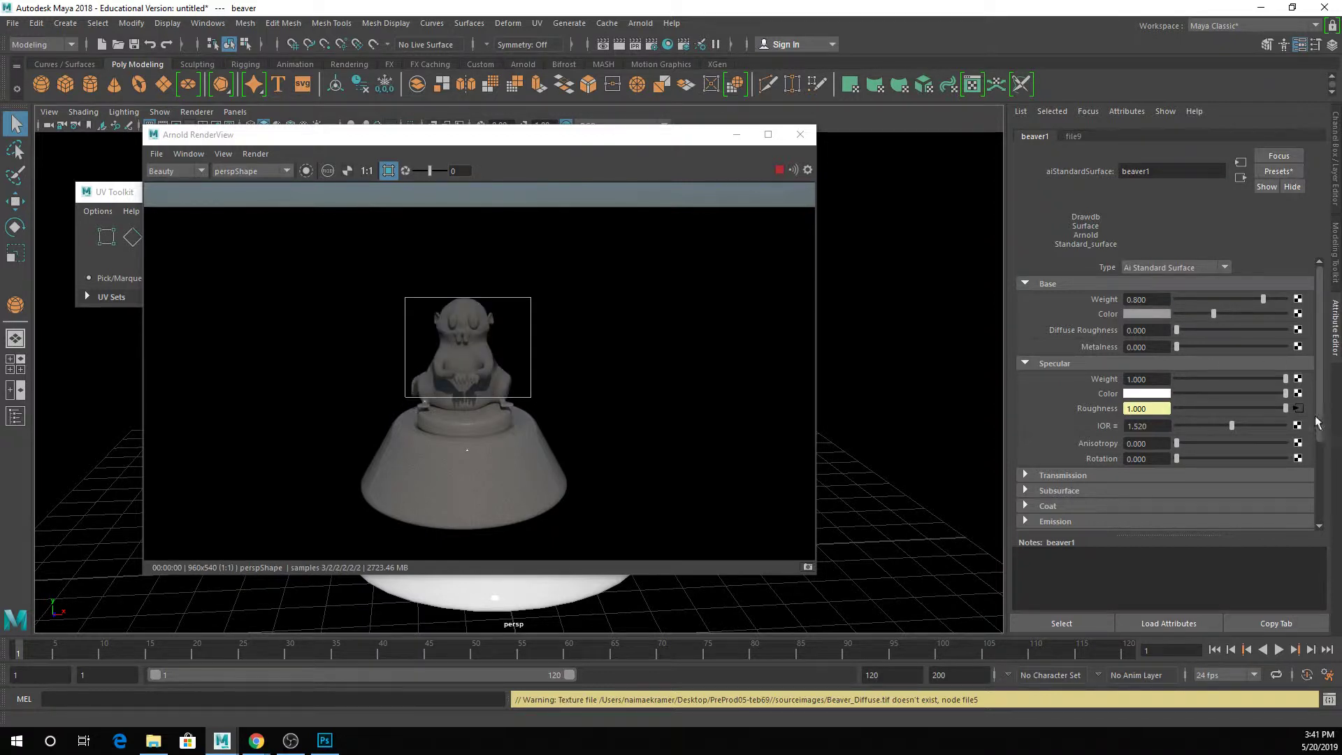
Step: Load Beaver_RoughnessV2.png from the submission's sourceimages folder into the beaver material's specular roughness texture
{"action": "left_click", "coordinate": [1298, 408]}
{"action": "left_click", "coordinate": [1302, 327]}
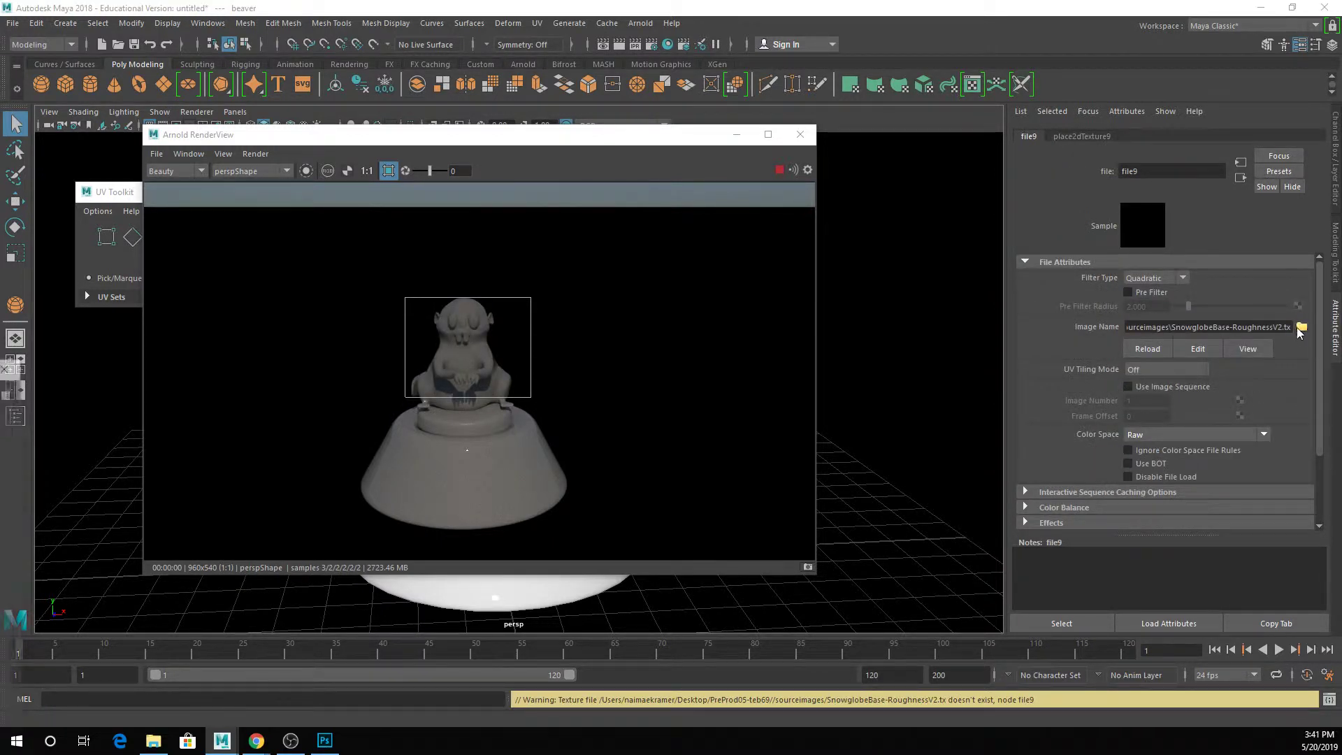
{"action": "left_click", "coordinate": [1301, 327]}
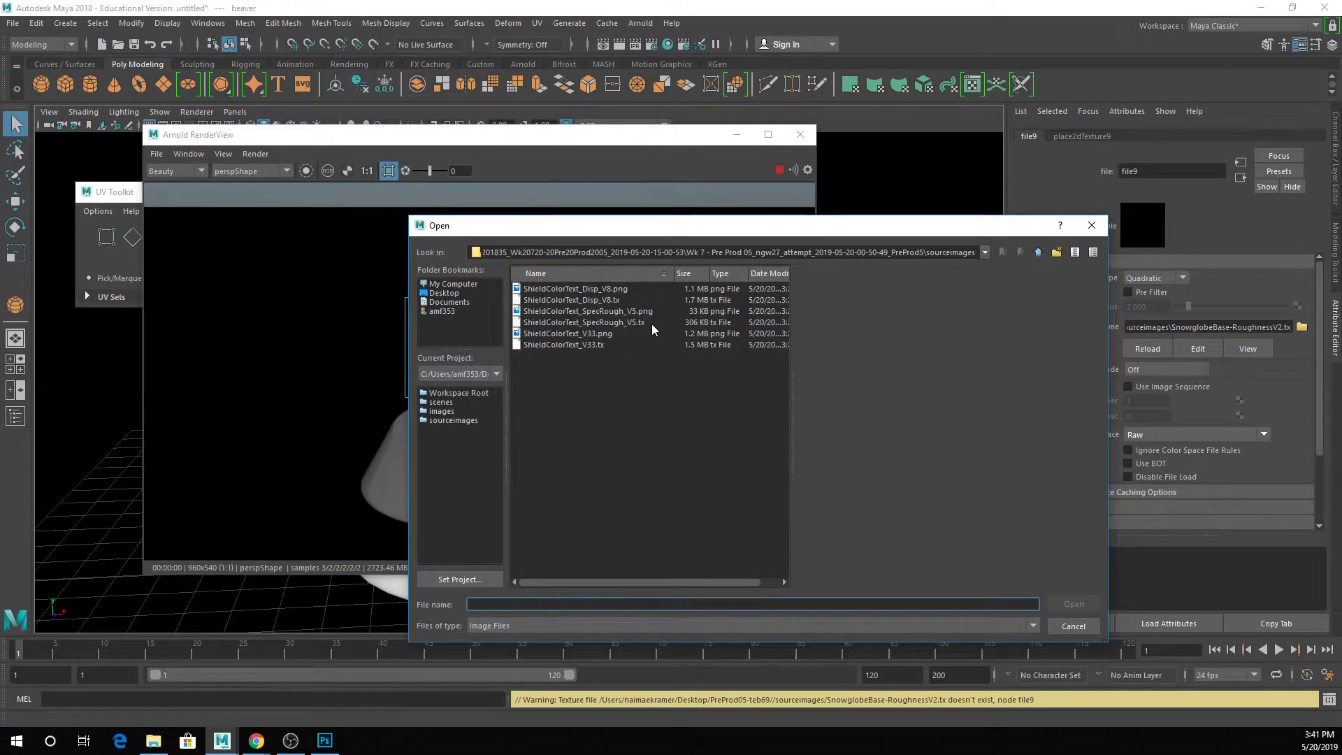
{"action": "left_click", "coordinate": [1038, 252]}
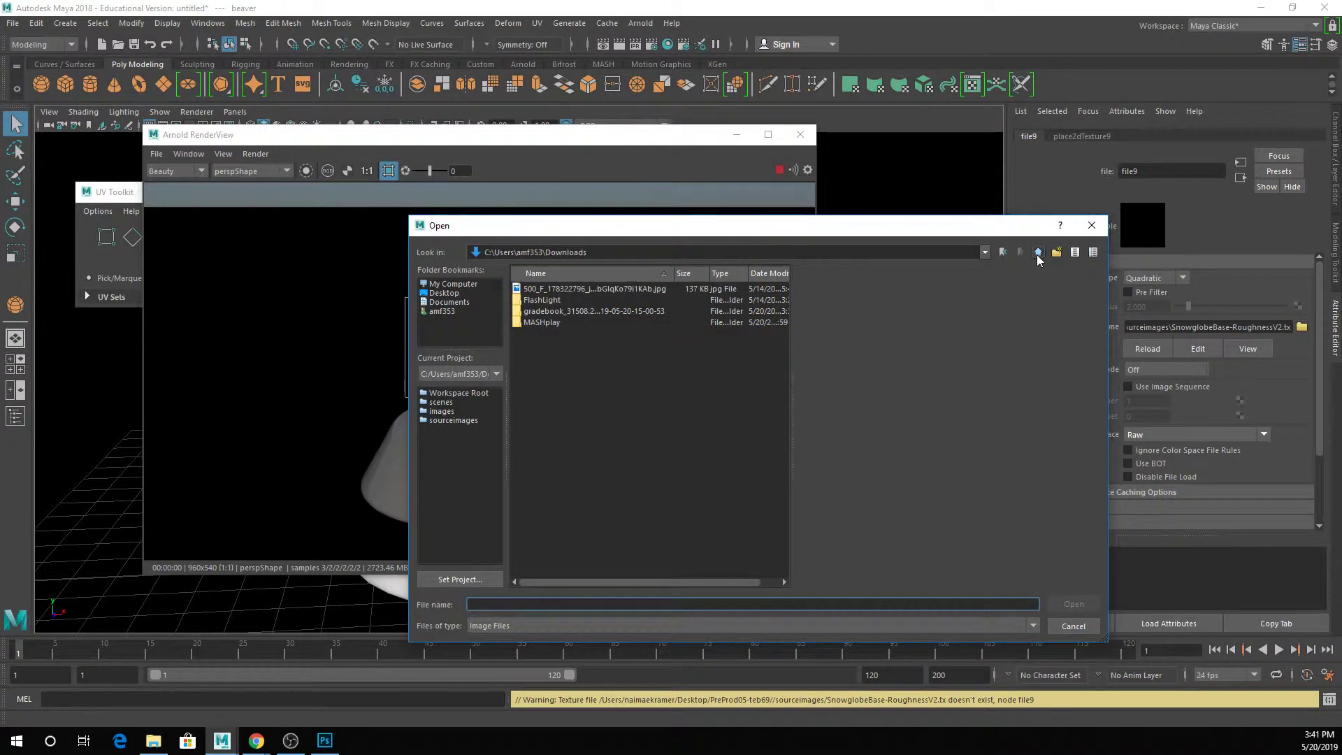
{"action": "left_click", "coordinate": [580, 312]}
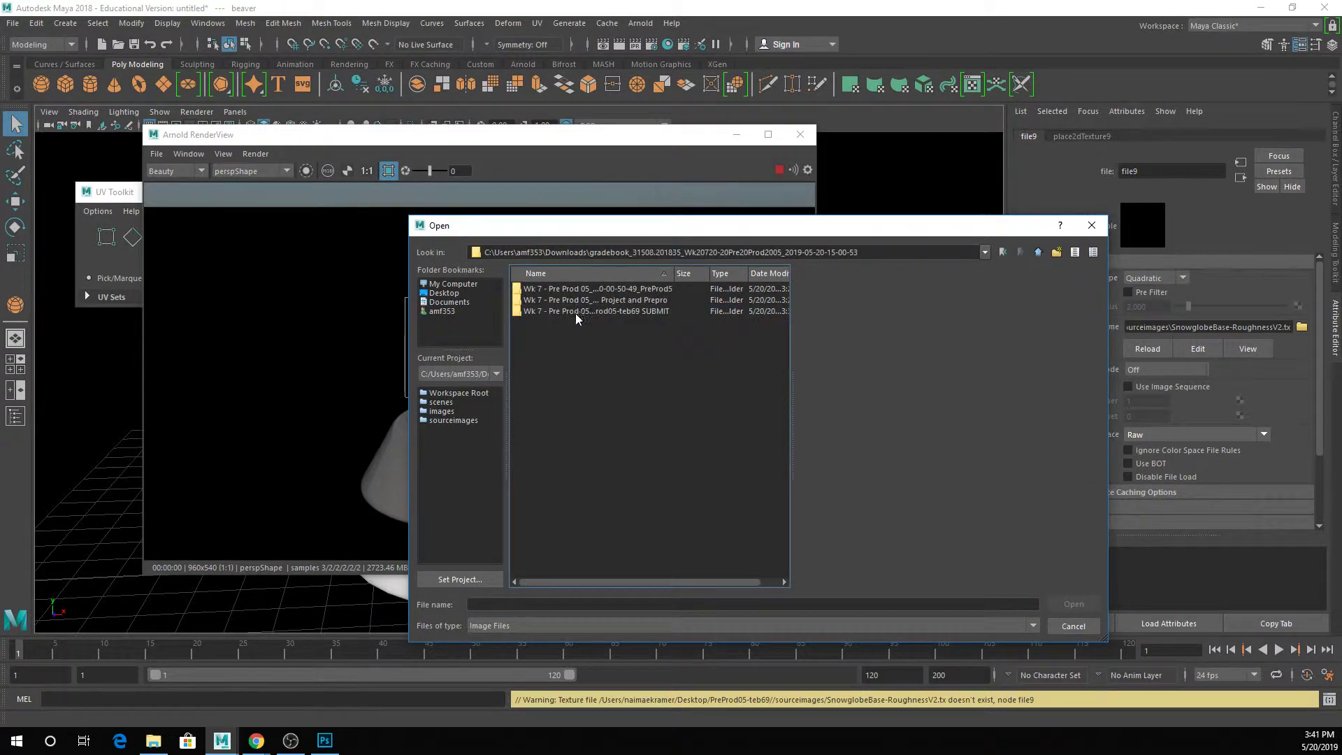
{"action": "double_click", "coordinate": [592, 312]}
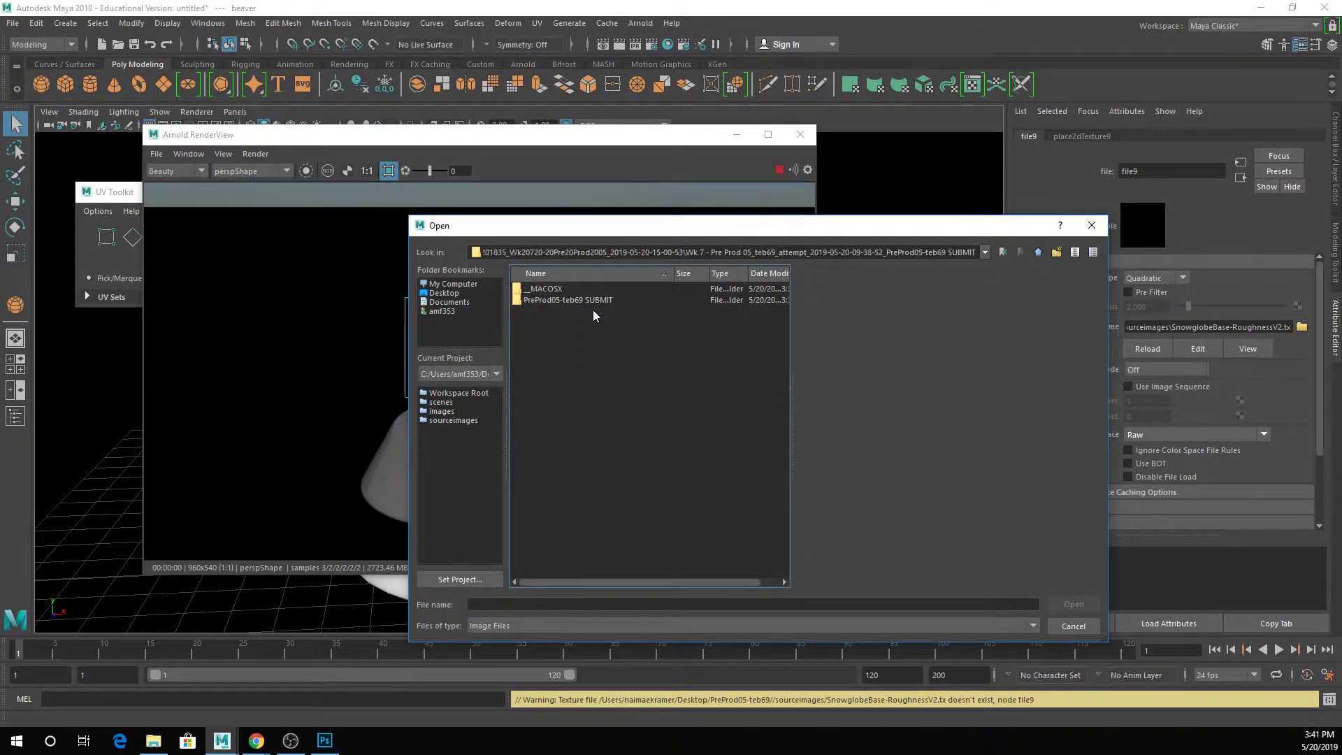
{"action": "double_click", "coordinate": [574, 300]}
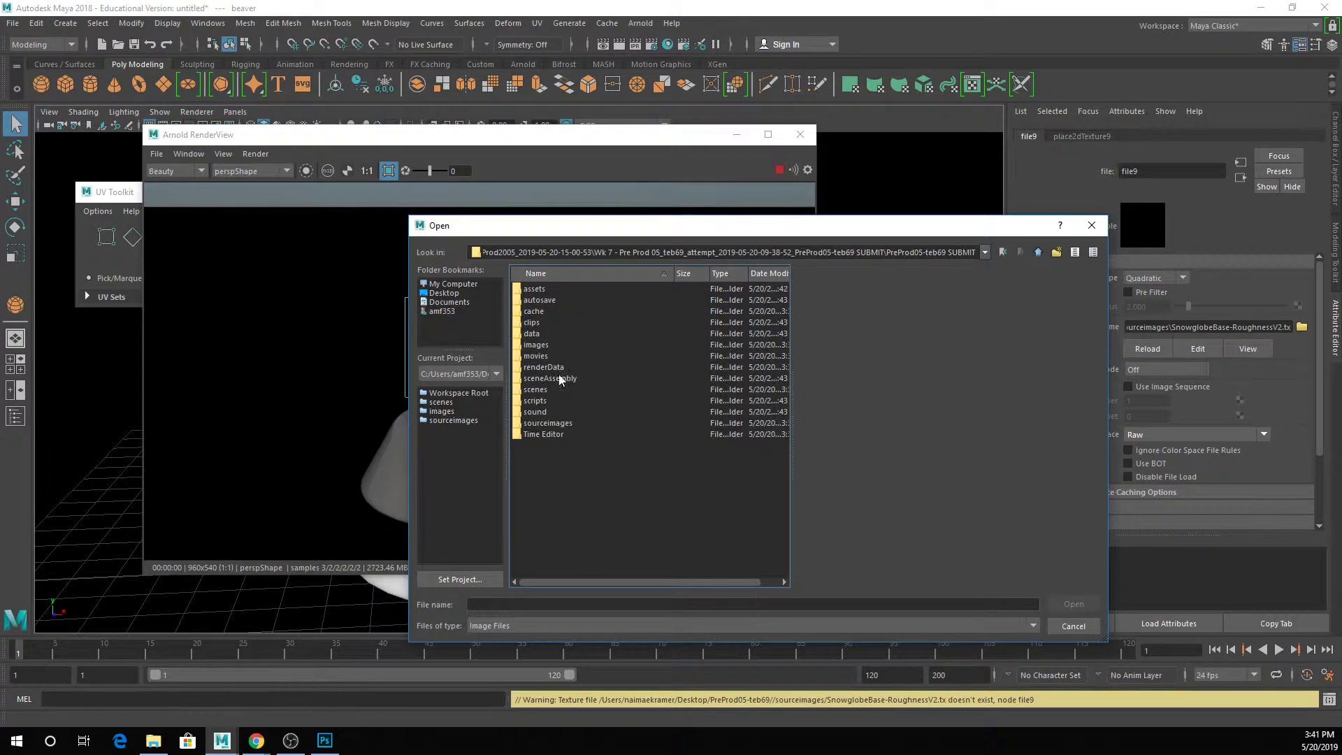
{"action": "double_click", "coordinate": [557, 422]}
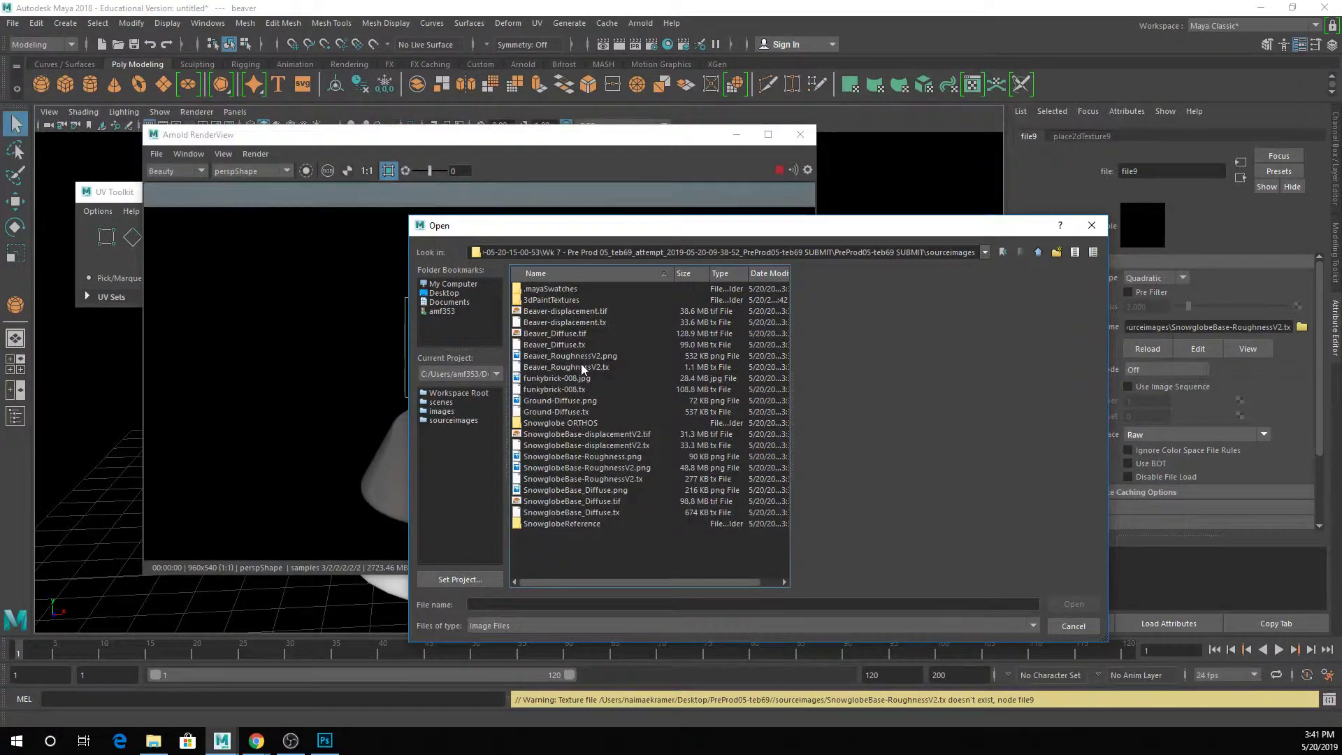
{"action": "left_click", "coordinate": [581, 364]}
{"action": "left_click", "coordinate": [580, 355]}
{"action": "double_click", "coordinate": [581, 355]}
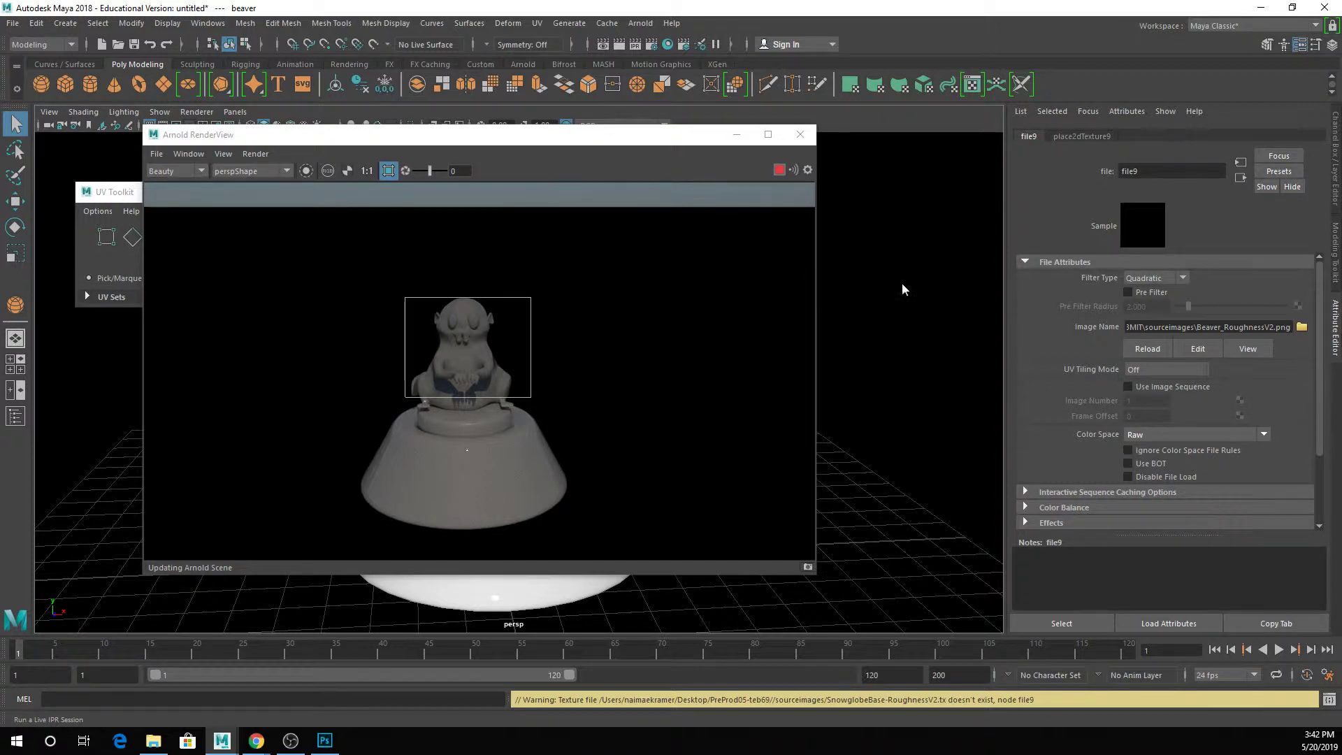
Step: Compare the enlarged beaver render with the roughness texture's Alpha Is Luminance turned off and back on
{"action": "left_click", "coordinate": [1085, 510]}
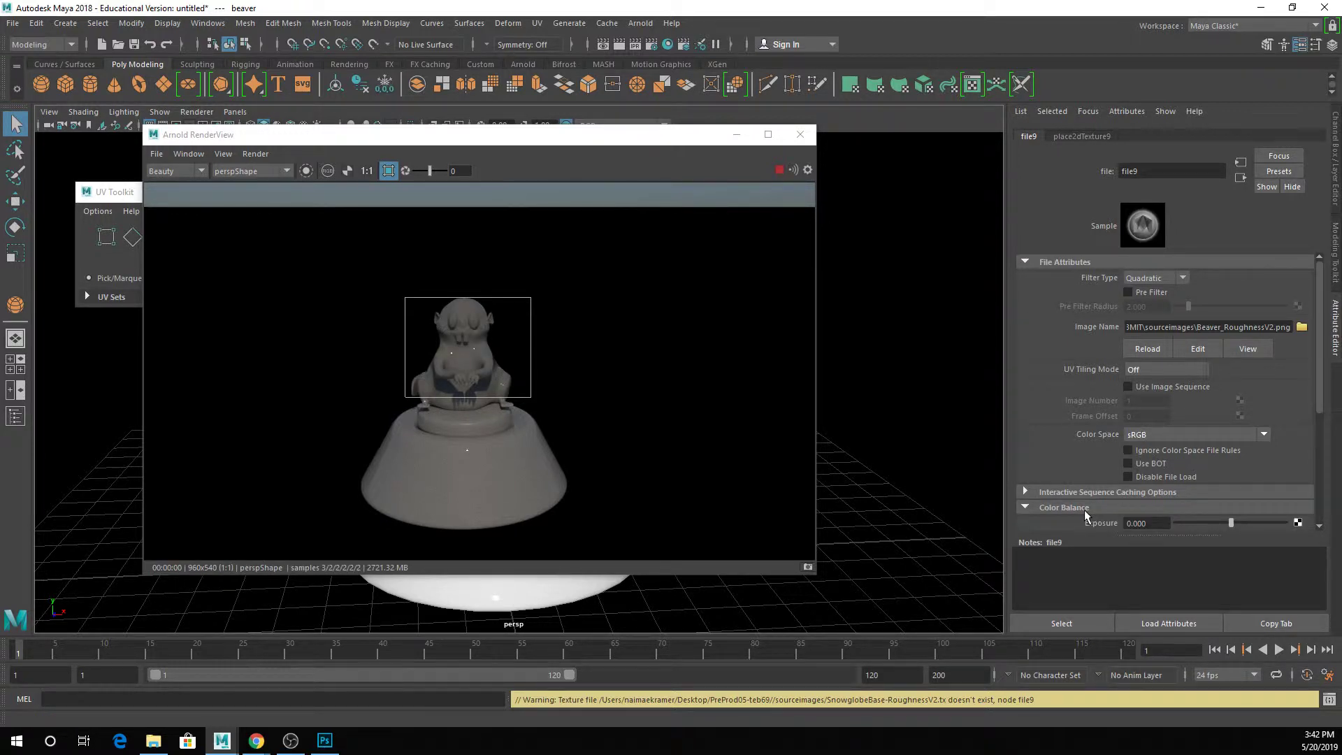
{"action": "scroll", "coordinate": [1151, 454], "scroll_direction": "down", "scroll_amount": 3}
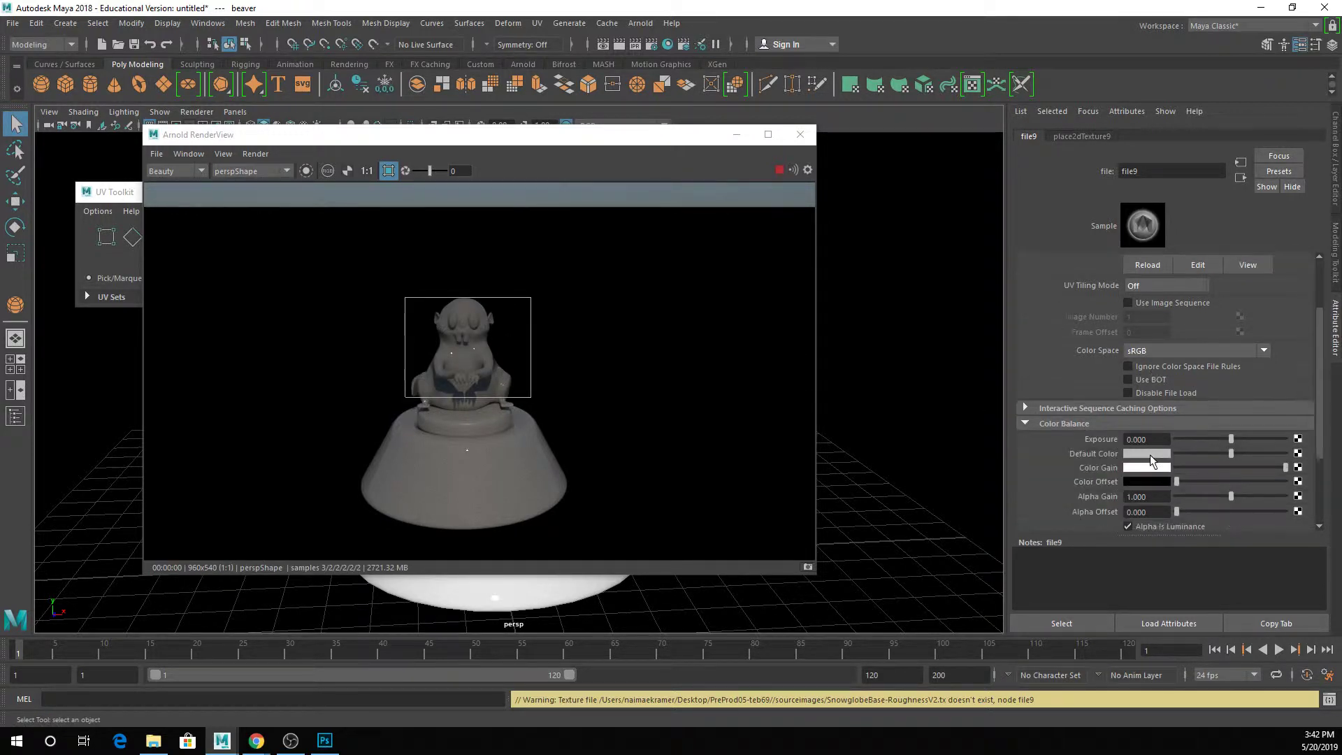
{"action": "scroll", "coordinate": [1152, 481], "scroll_direction": "down", "scroll_amount": 2}
{"action": "left_click", "coordinate": [1152, 480]}
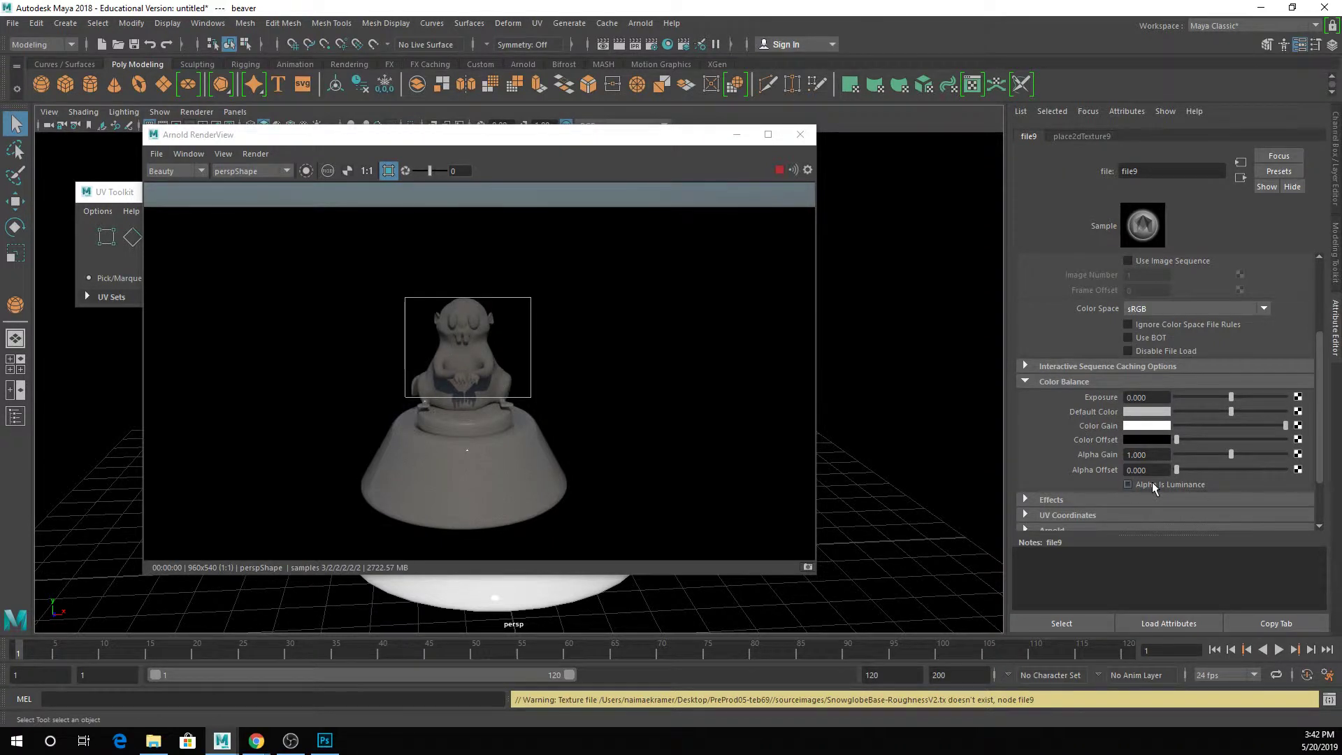
{"action": "scroll", "coordinate": [450, 233], "scroll_direction": "up", "scroll_amount": 5}
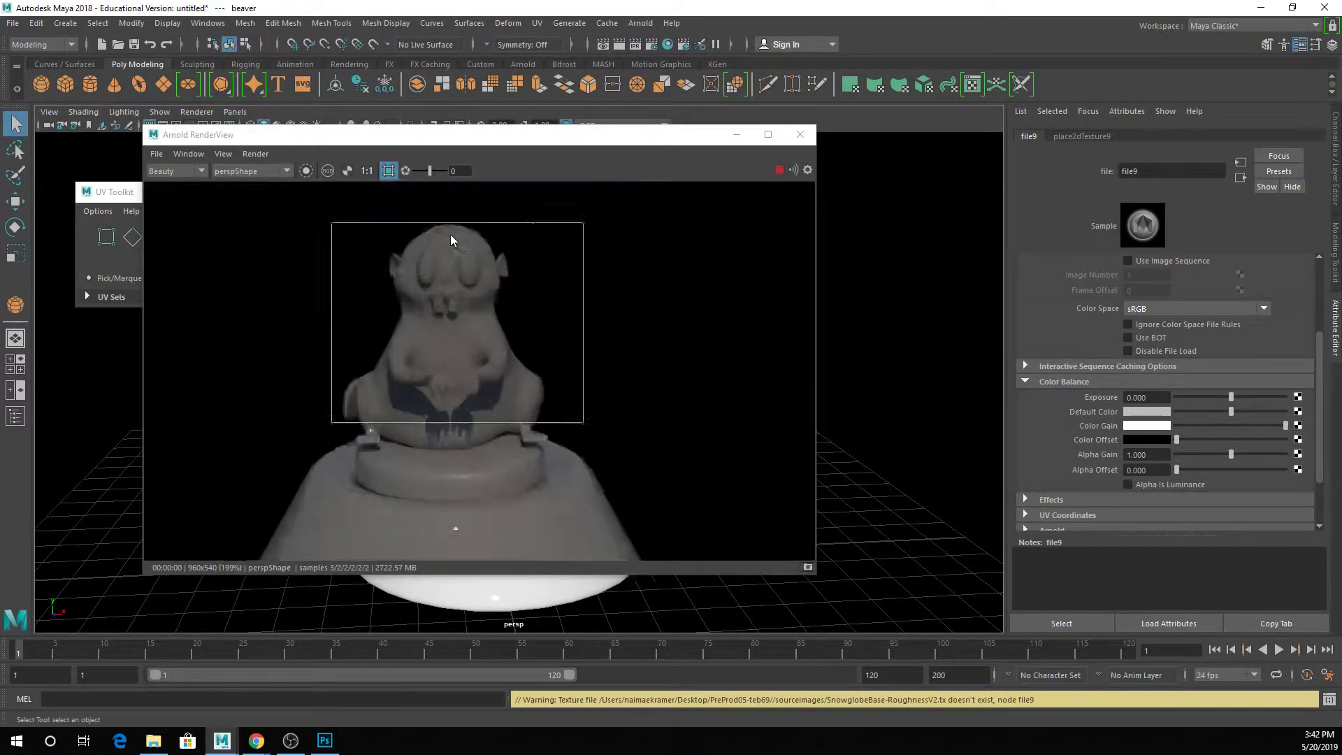
{"action": "scroll", "coordinate": [706, 311], "scroll_direction": "down", "scroll_amount": 2}
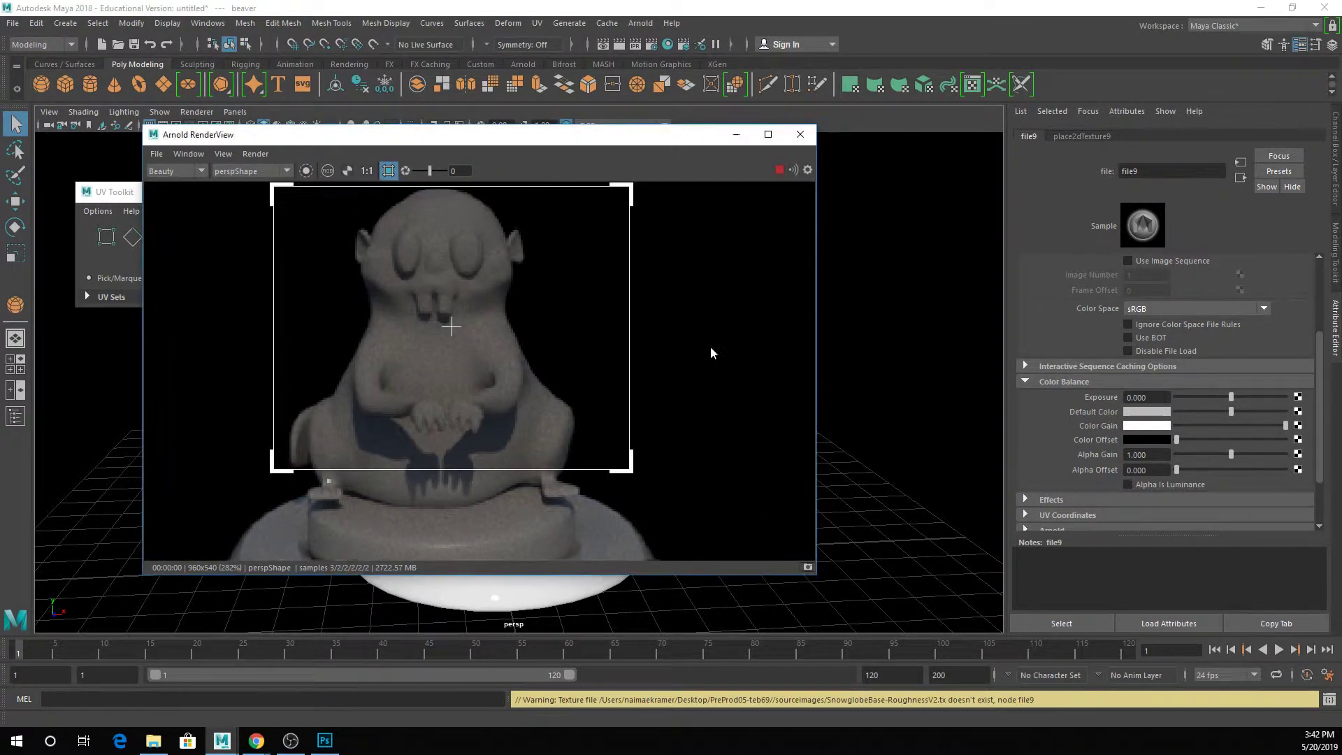
{"action": "left_click", "coordinate": [1139, 485]}
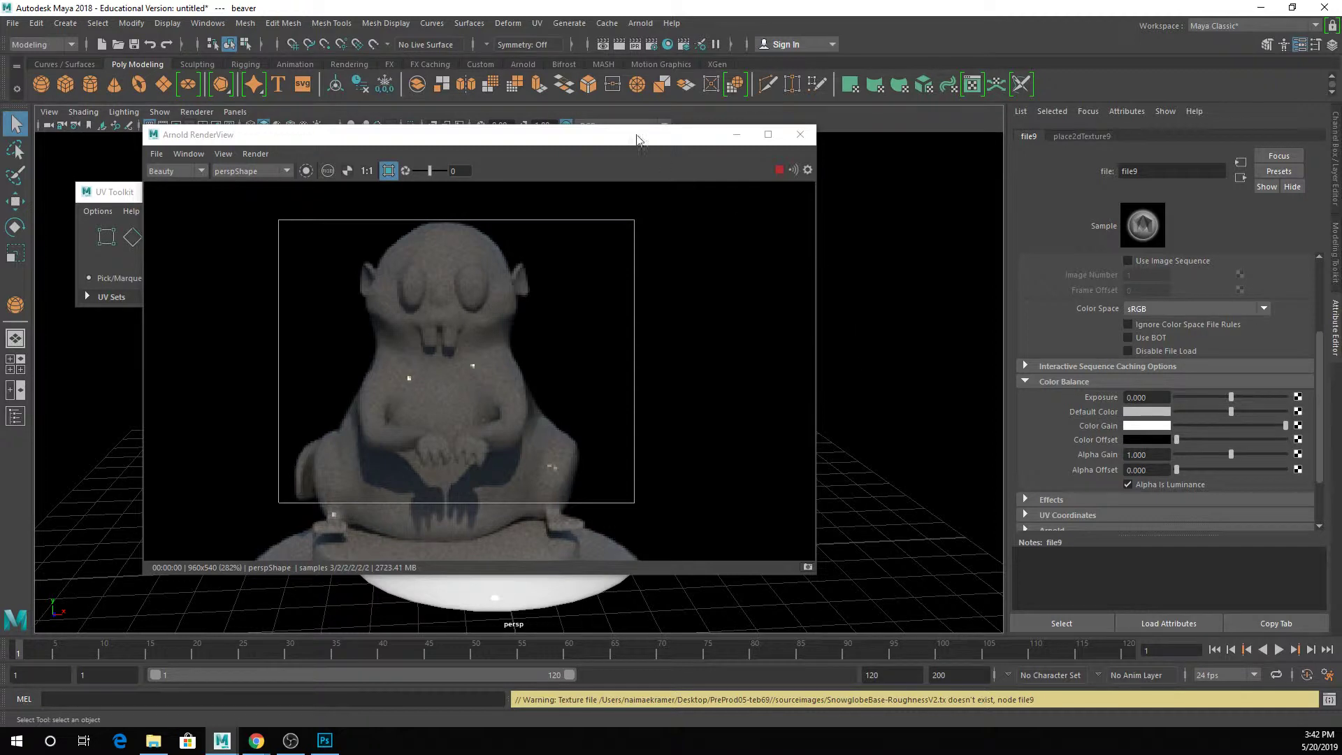
Step: Examine the beaver's Arnold render from both sides and inspect the roughness texture's Effects and file settings
{"action": "left_click_drag", "start_coordinate": [636, 140], "coordinate": [1110, 144]}
{"action": "left_click_drag", "start_coordinate": [498, 370], "coordinate": [525, 378], "text": "alt"}
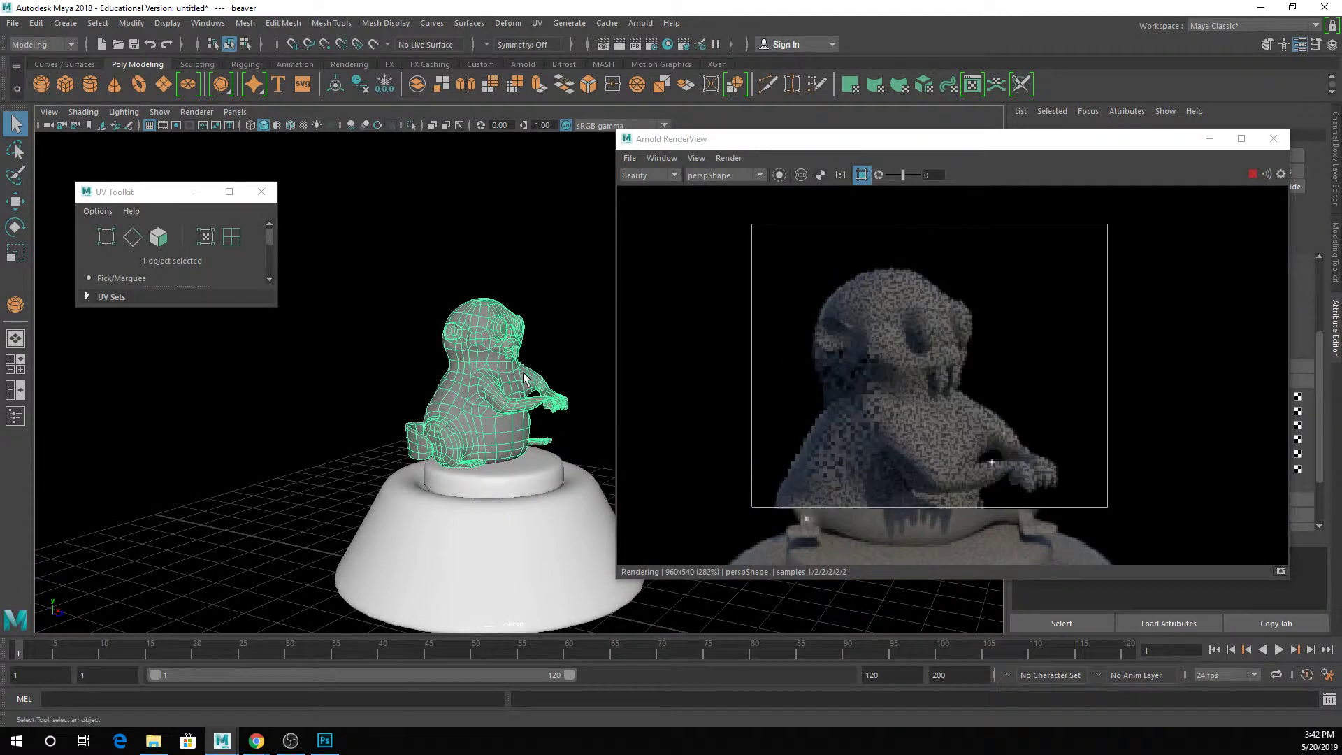
{"action": "left_click_drag", "start_coordinate": [841, 147], "coordinate": [431, 156]}
{"action": "scroll", "coordinate": [1149, 442], "scroll_direction": "down", "scroll_amount": 3}
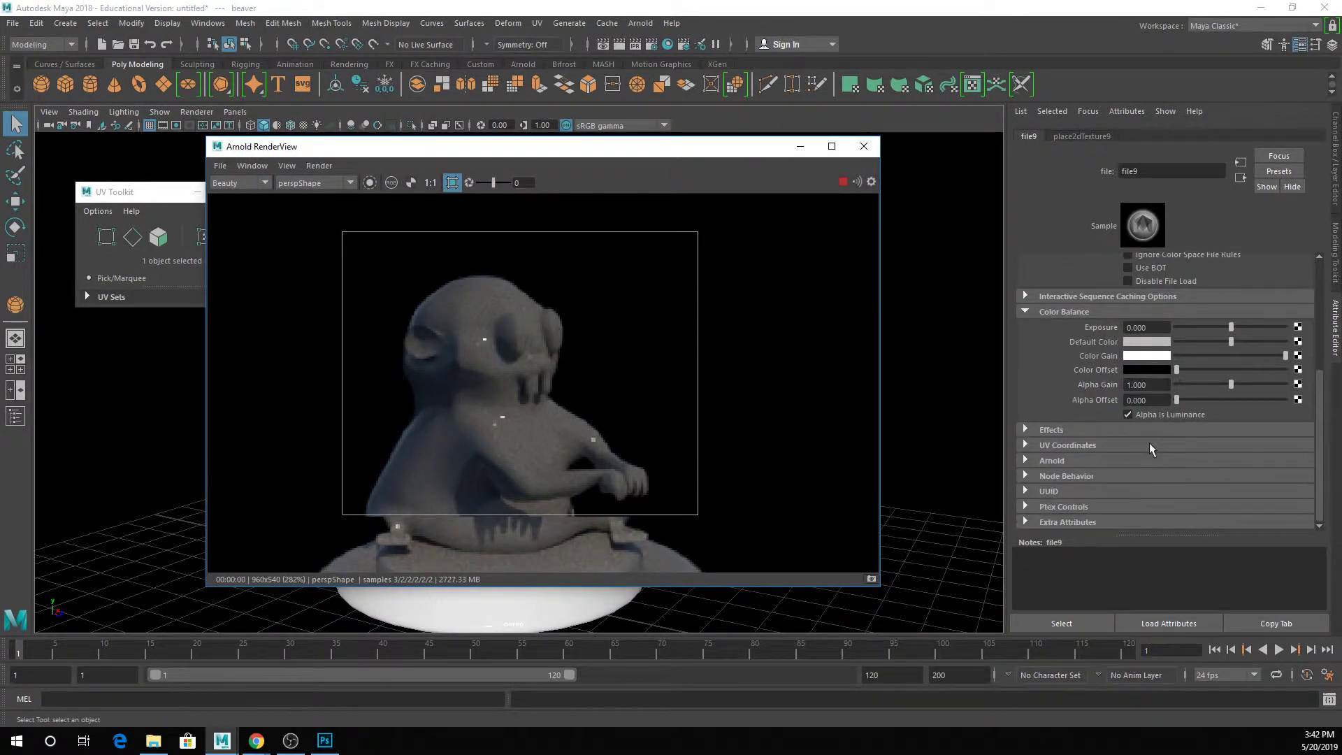
{"action": "left_click", "coordinate": [1060, 433]}
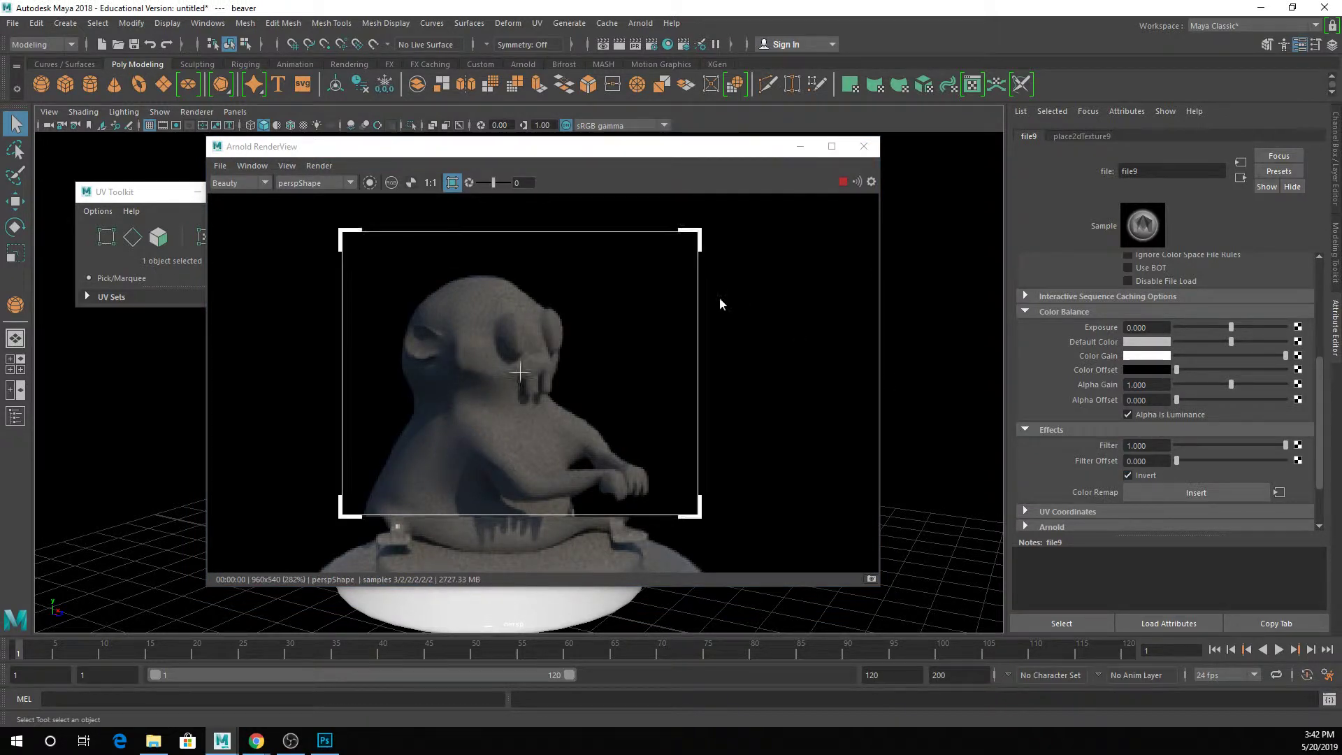
{"action": "left_click_drag", "start_coordinate": [671, 147], "coordinate": [1096, 148]}
{"action": "left_click_drag", "start_coordinate": [426, 328], "coordinate": [469, 379], "text": "alt"}
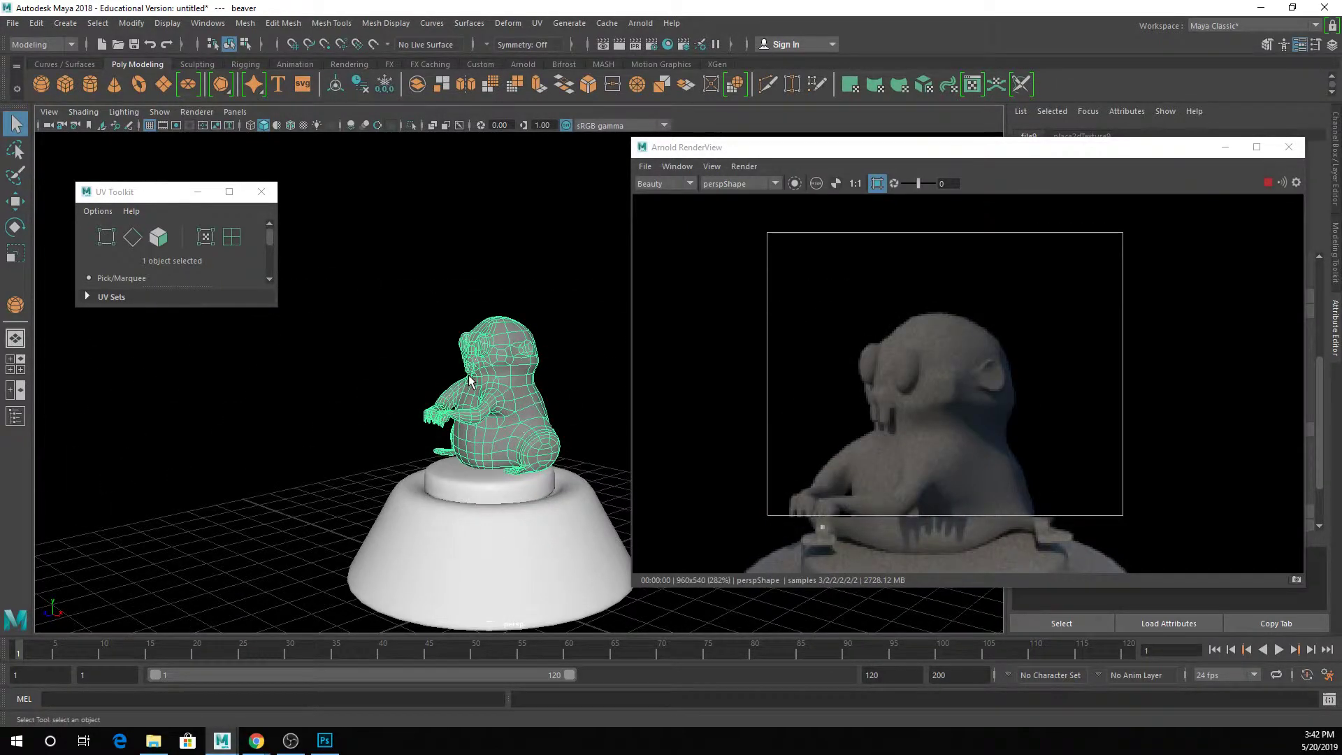
{"action": "left_click_drag", "start_coordinate": [1069, 155], "coordinate": [545, 161]}
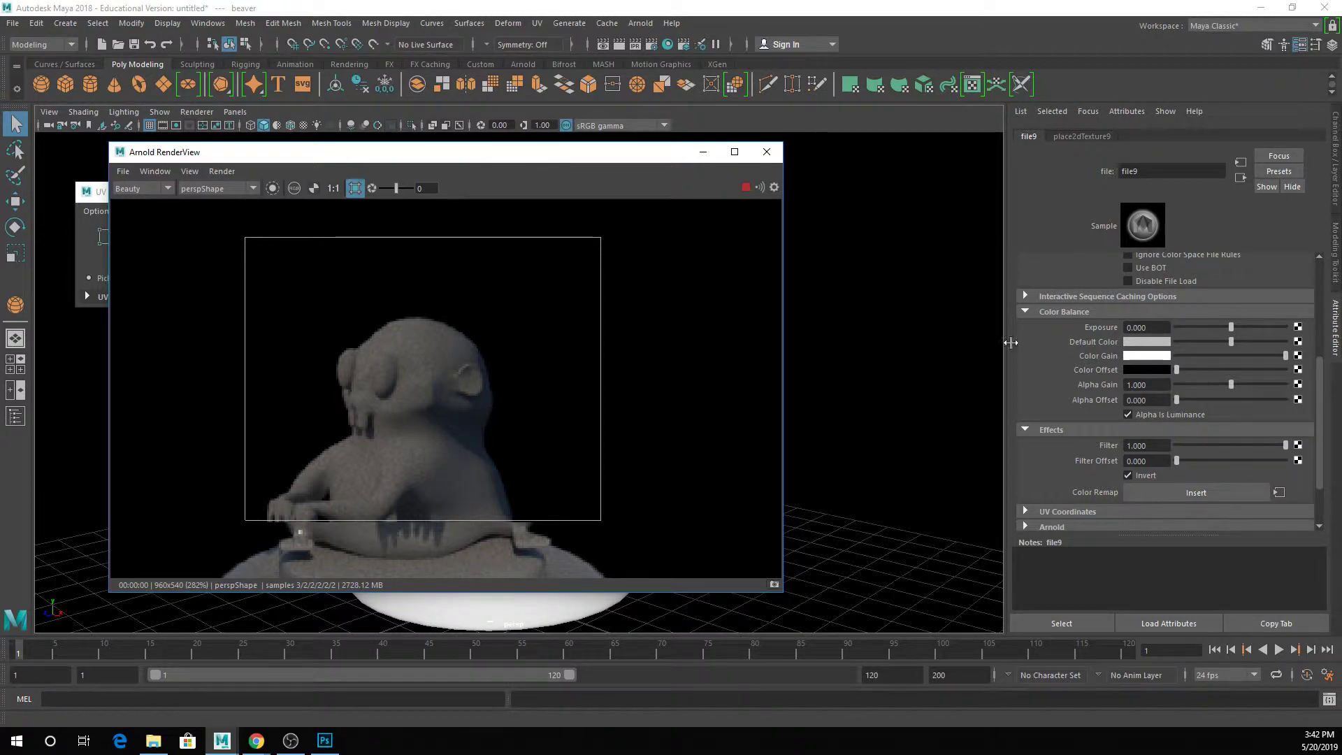
{"action": "scroll", "coordinate": [1232, 377], "scroll_direction": "up", "scroll_amount": 5}
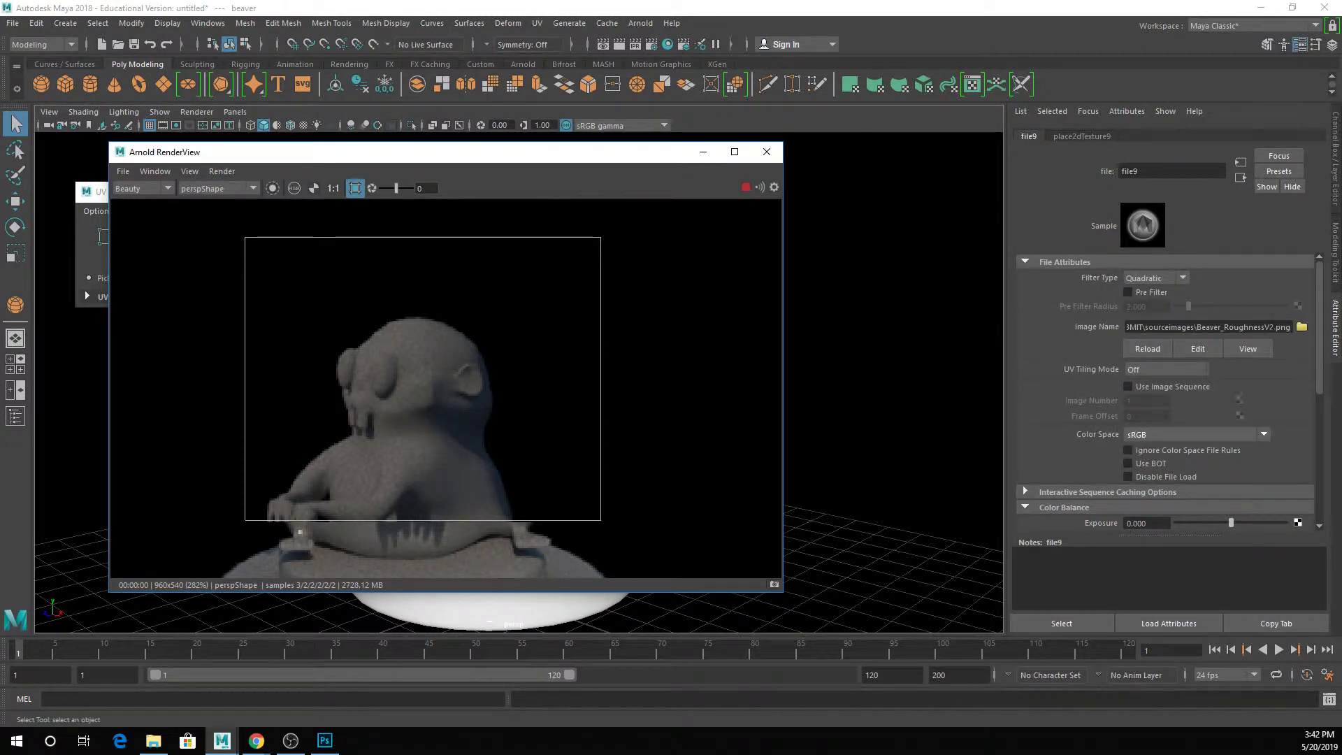
{"action": "left_click", "coordinate": [1143, 225]}
Step: Switch to Photoshop and view the whole Beaver_RoughnessV2 texture at 66.7%
{"action": "left_click", "coordinate": [324, 740]}
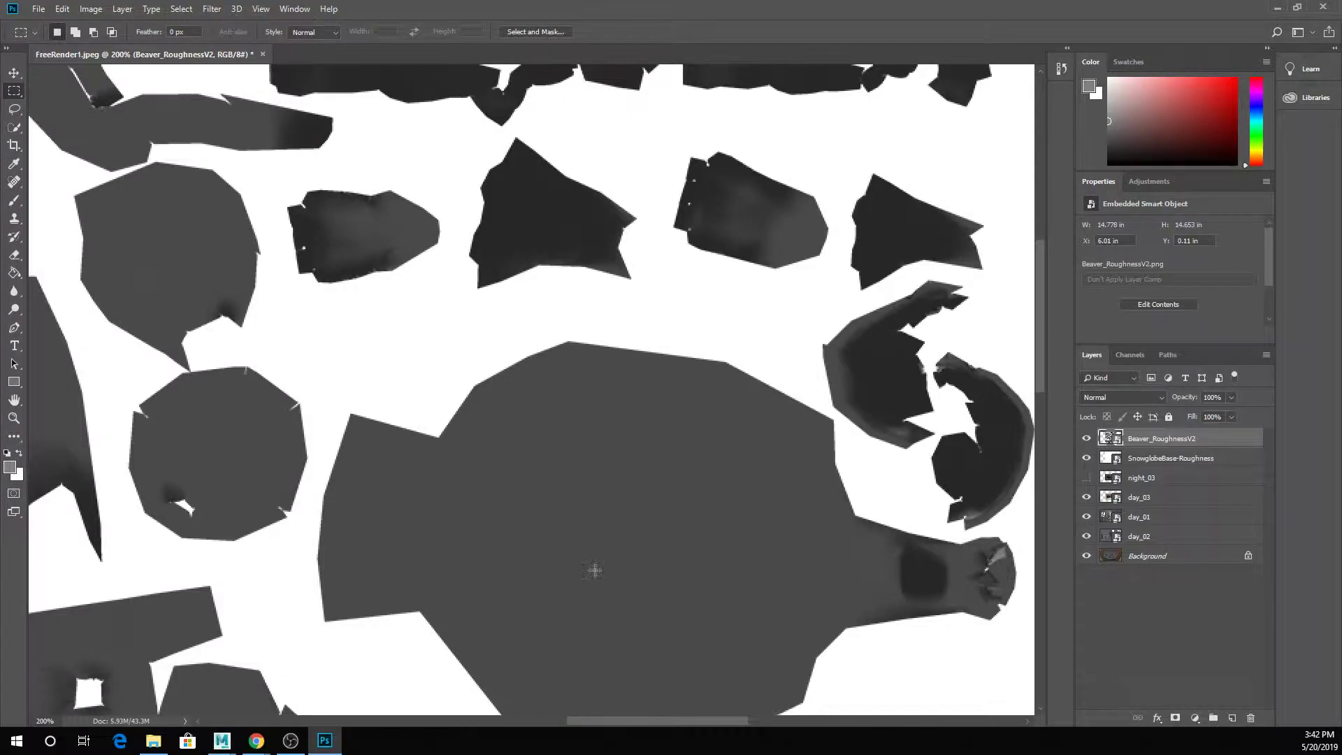
{"action": "scroll", "coordinate": [594, 571], "scroll_direction": "down", "scroll_amount": 2}
{"action": "key", "text": "ctrl+minus"}
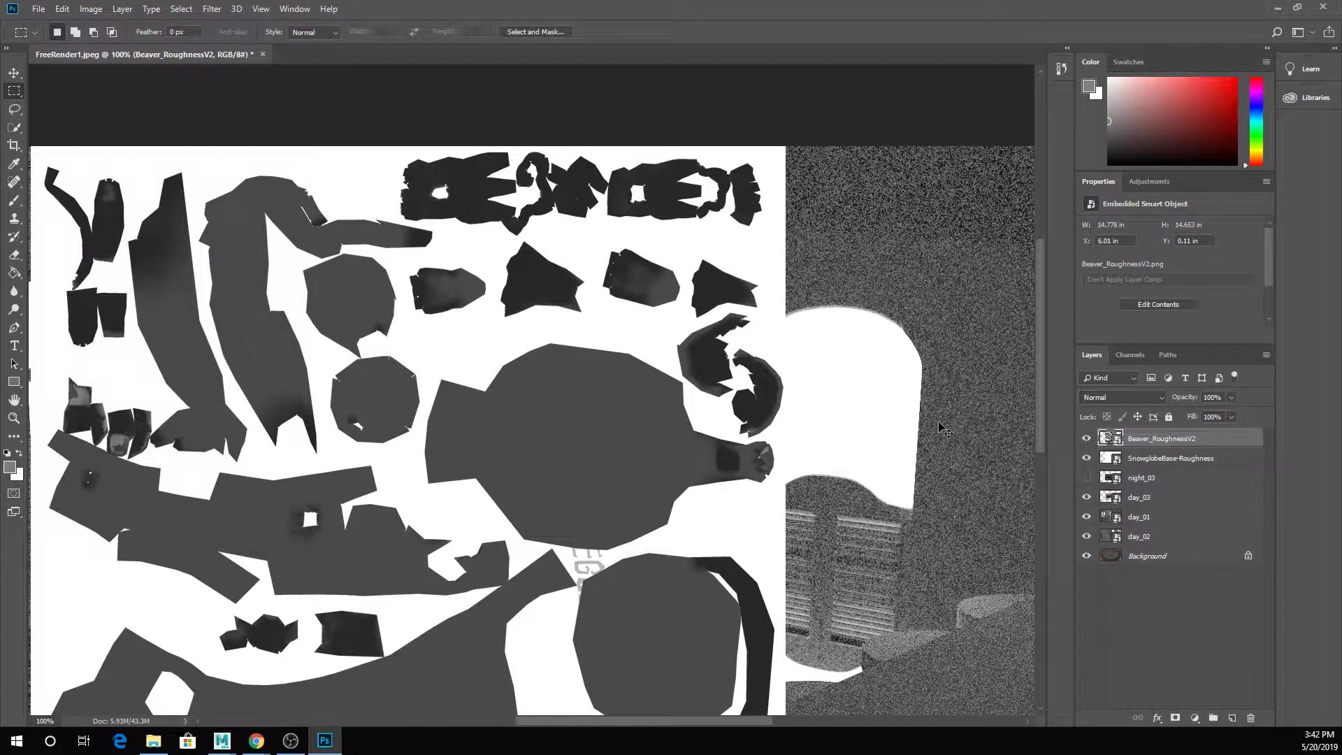
{"action": "key", "text": "ctrl+minus"}
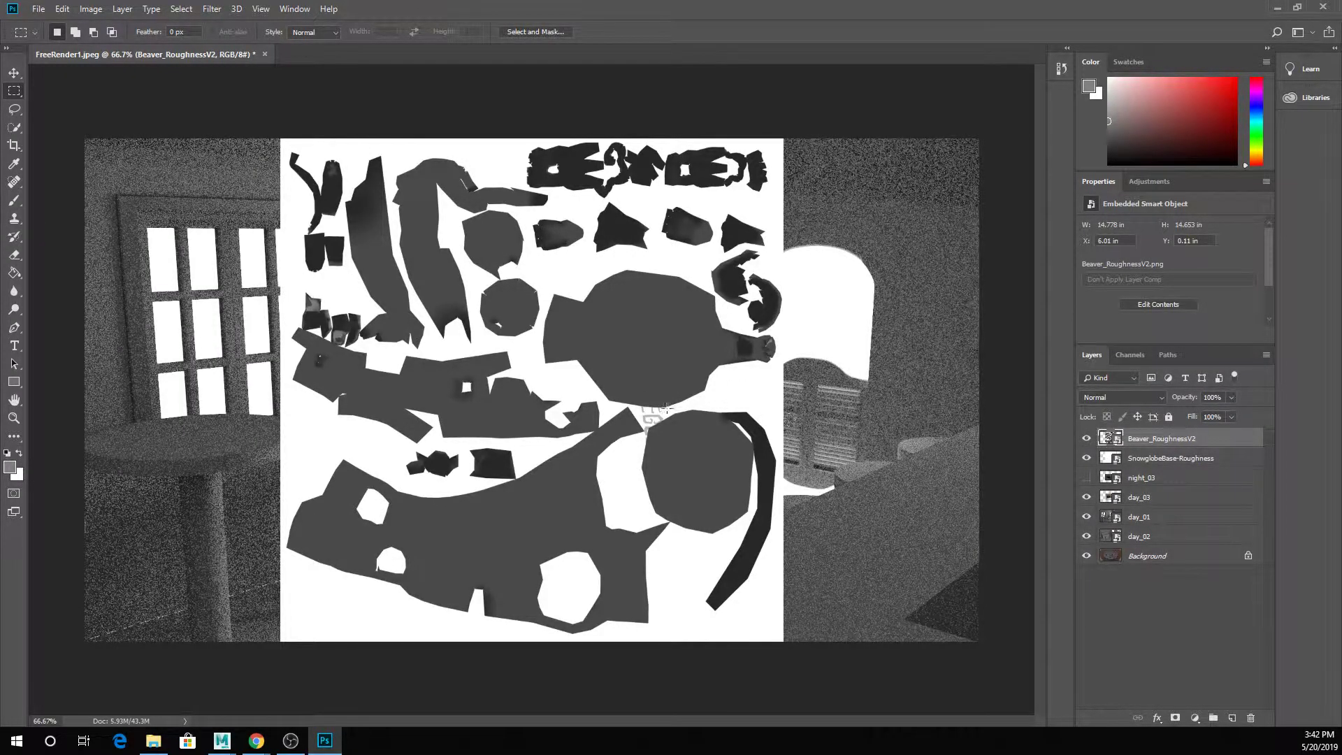
Step: Sample the grey of the large central UV shell with the Eyedropper and reset the foreground and background colours to default
{"action": "key", "text": "i"}
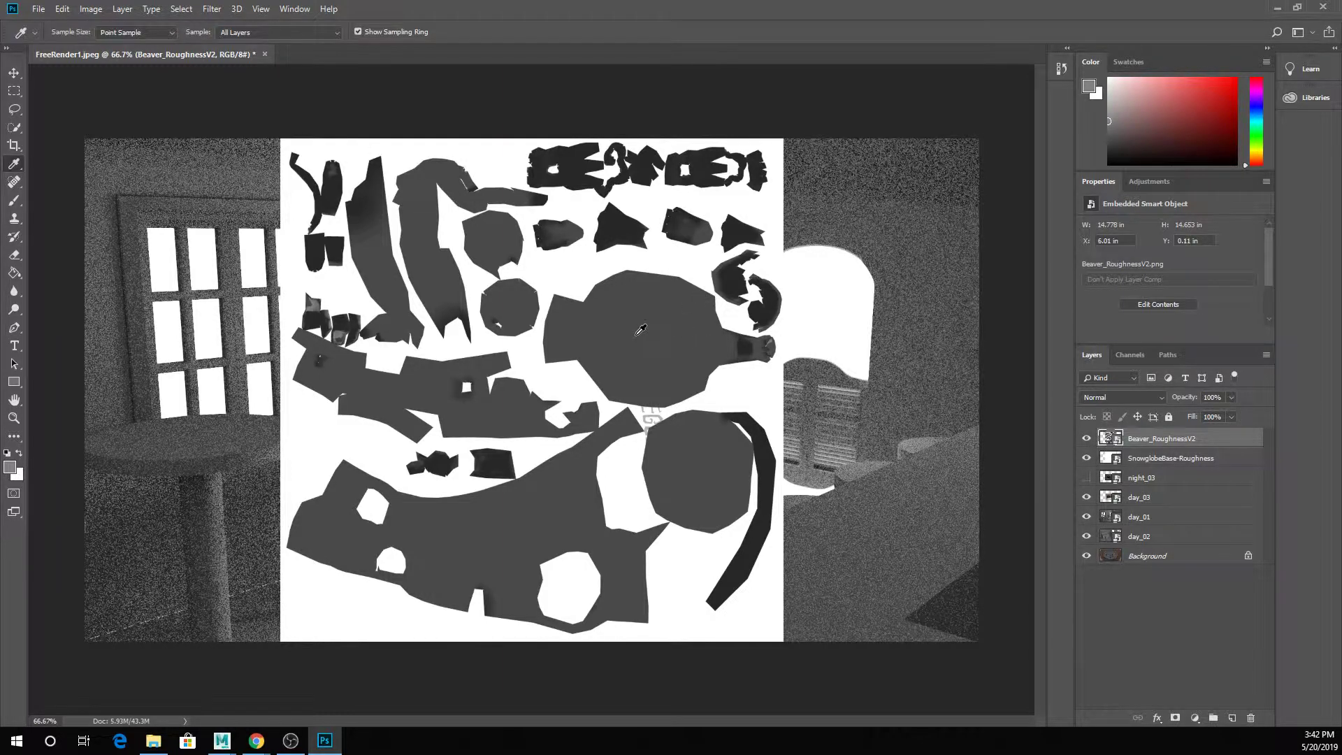
{"action": "mouse_move", "coordinate": [222, 740]}
{"action": "mouse_move", "coordinate": [305, 710]}
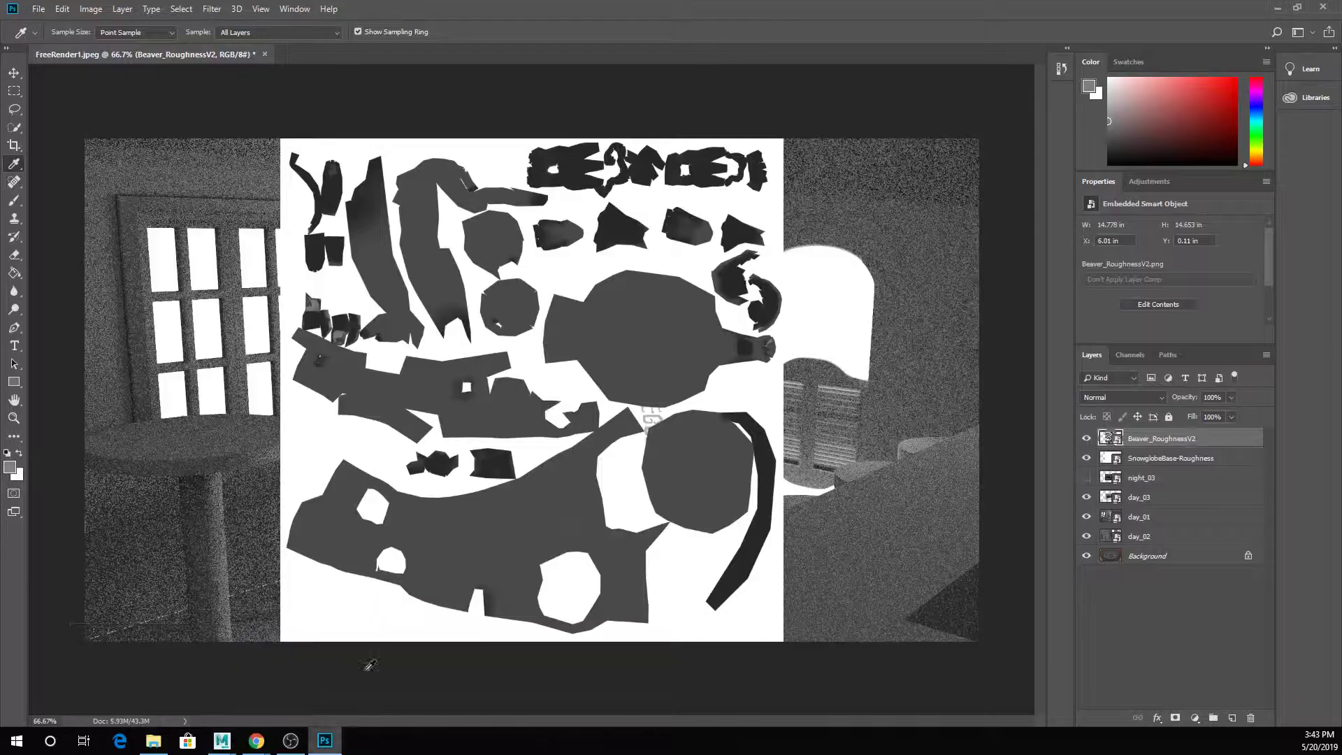
{"action": "left_click", "coordinate": [637, 324]}
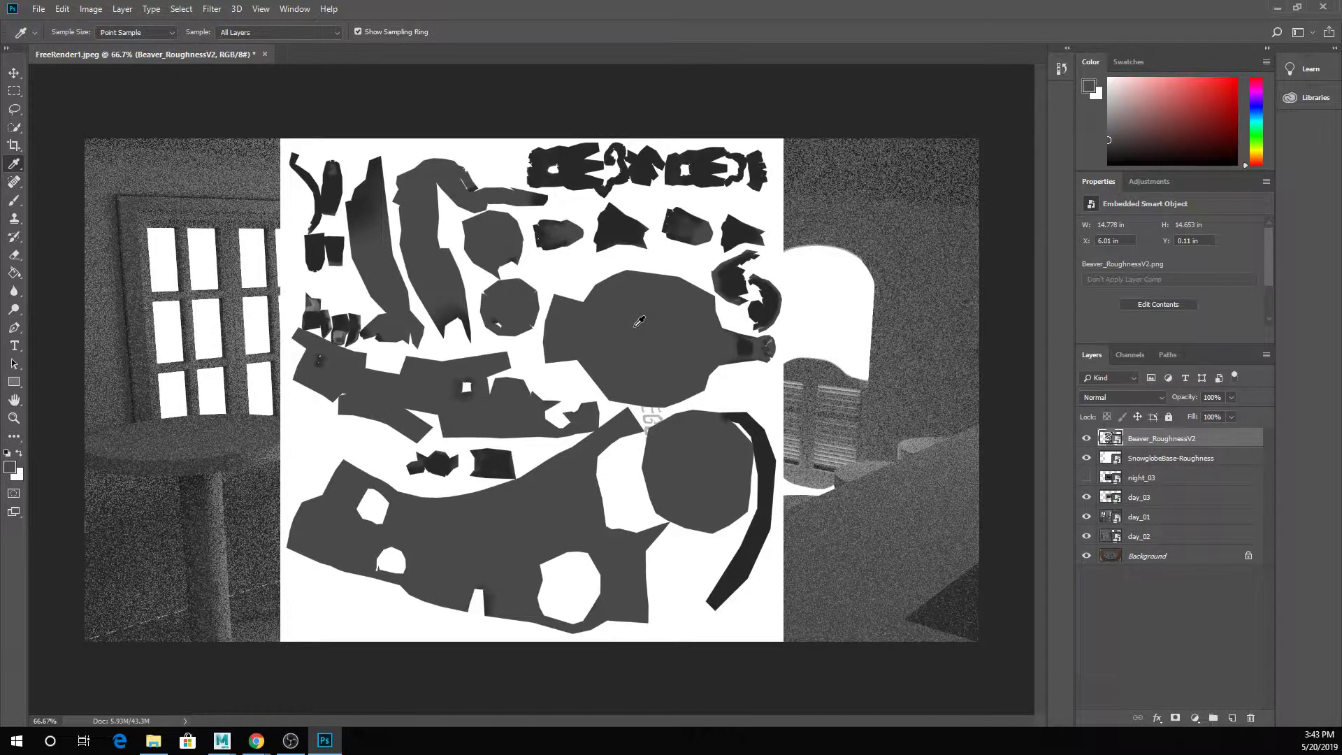
{"action": "left_click", "coordinate": [639, 322]}
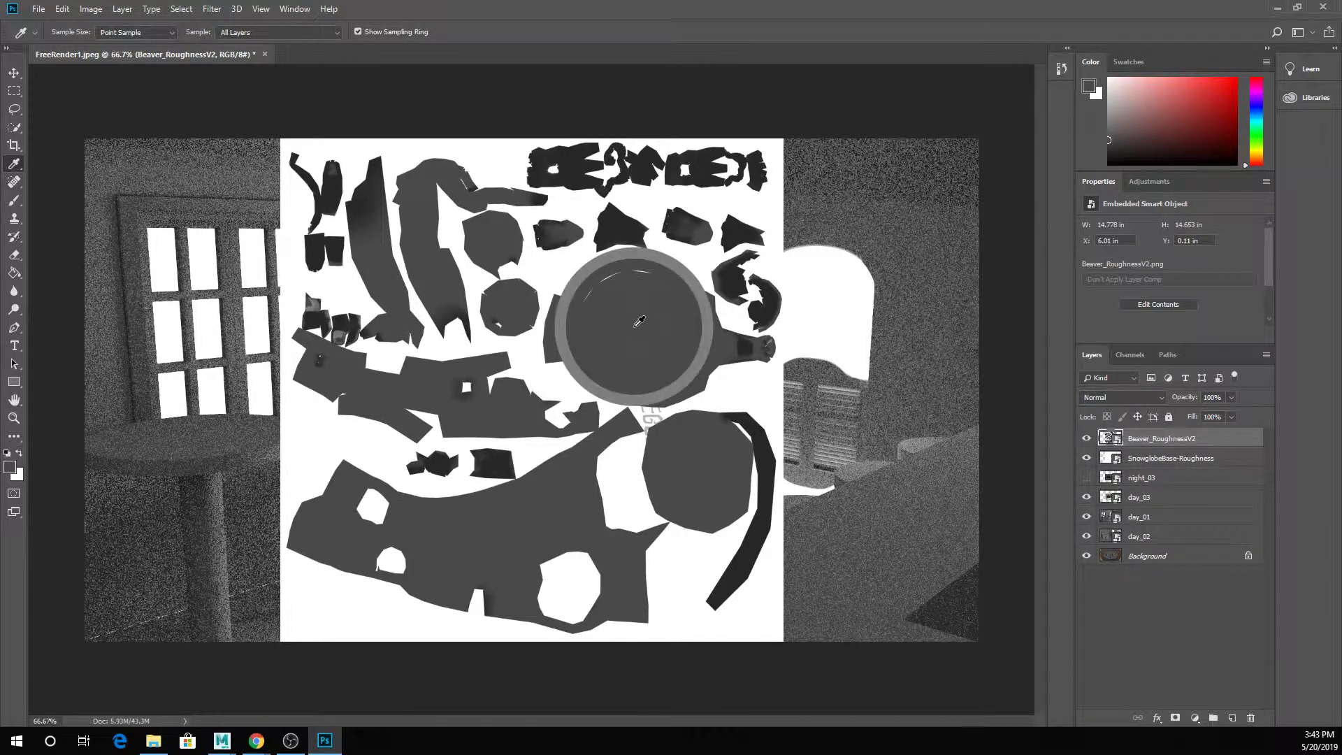
{"action": "left_click", "coordinate": [7, 453]}
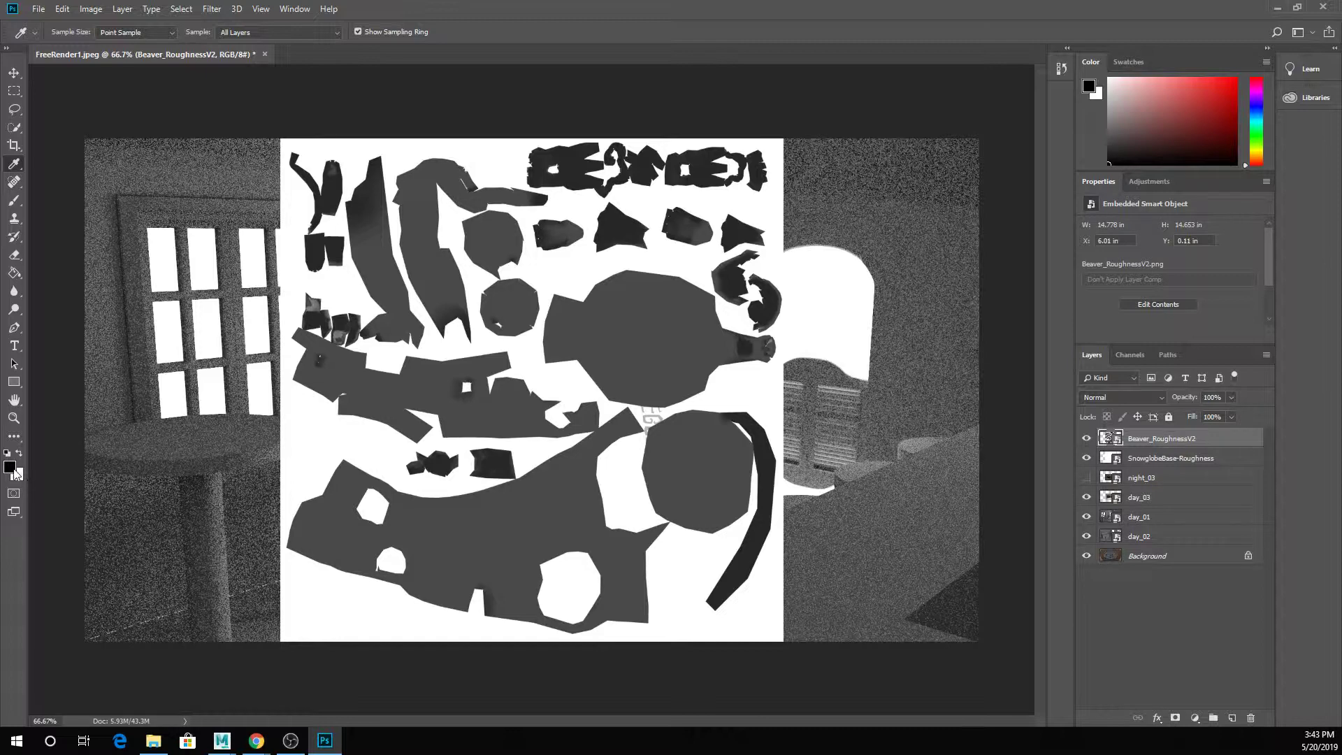
Step: Check the grey values of the large central shell and the dark triangular shell in the foreground Color Picker, then cancel it
{"action": "left_click", "coordinate": [11, 468]}
{"action": "left_click_drag", "start_coordinate": [660, 139], "coordinate": [944, 165]}
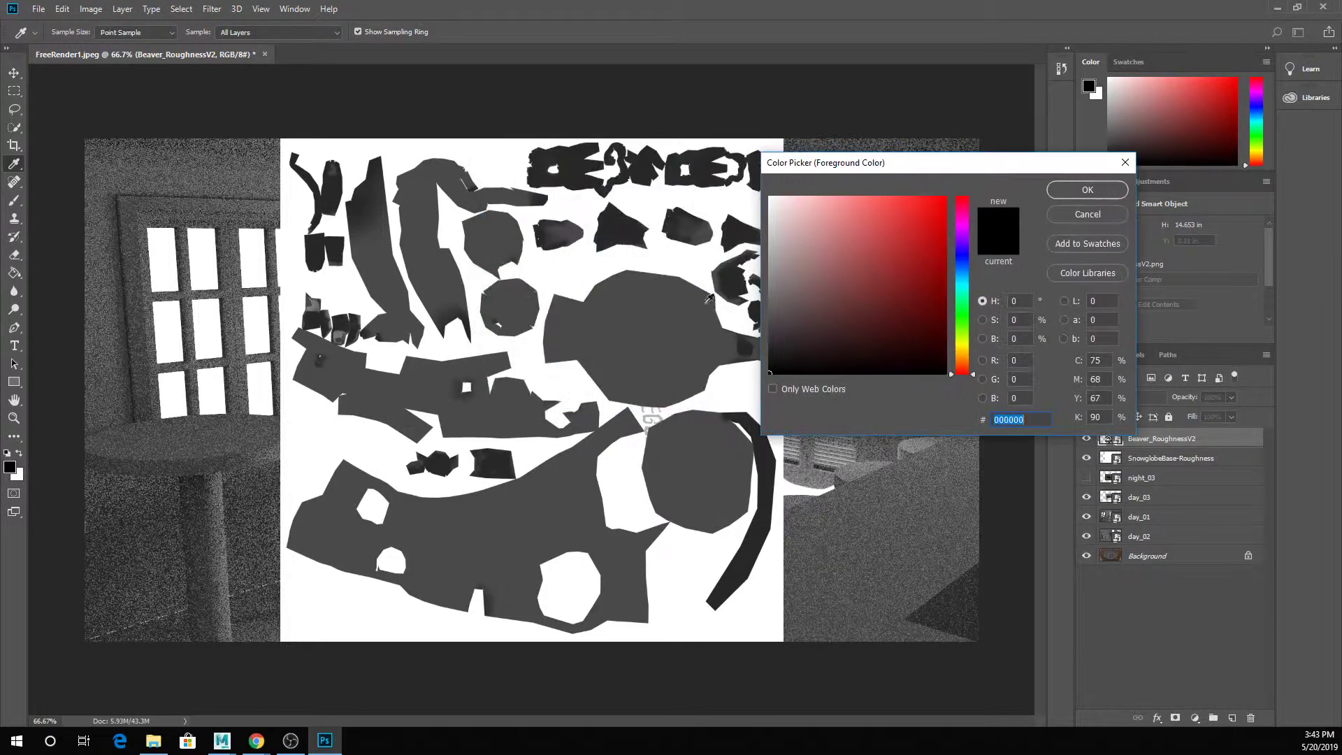
{"action": "left_click", "coordinate": [642, 343]}
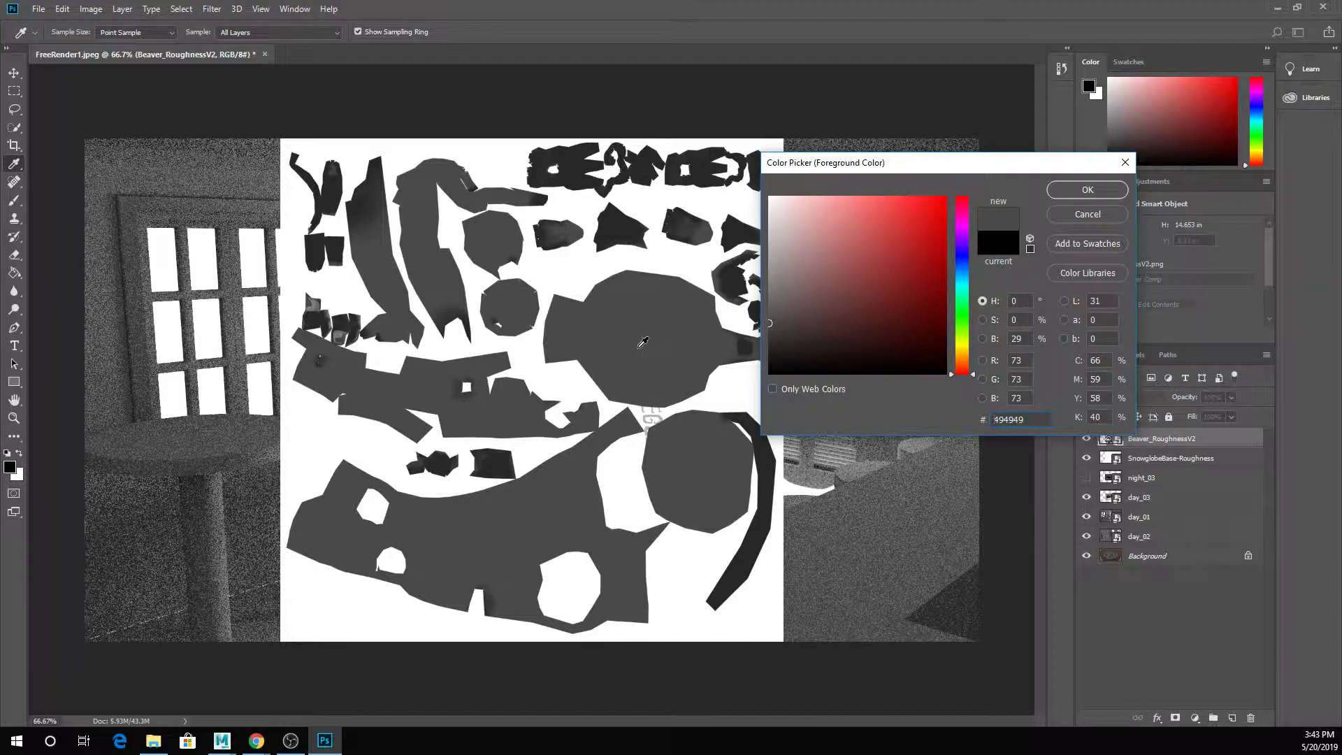
{"action": "left_click", "coordinate": [619, 221]}
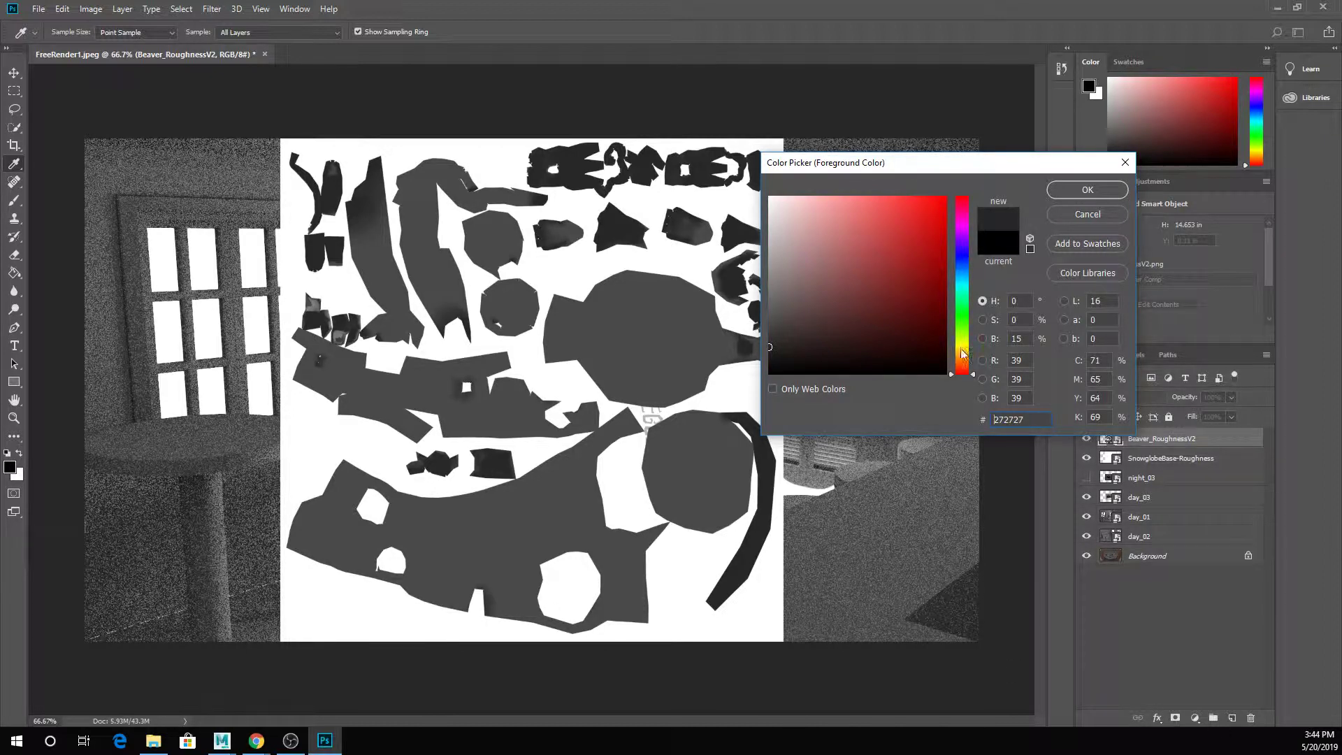
{"action": "left_click", "coordinate": [1101, 210]}
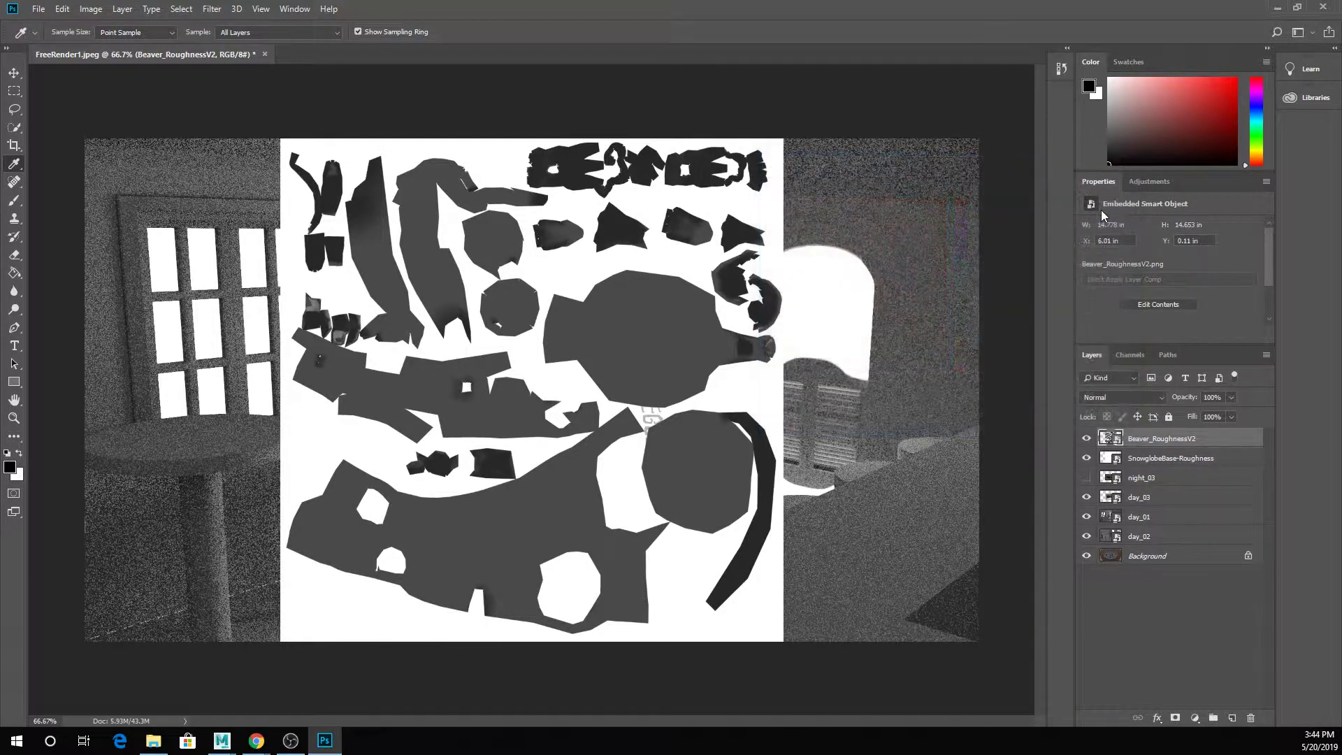